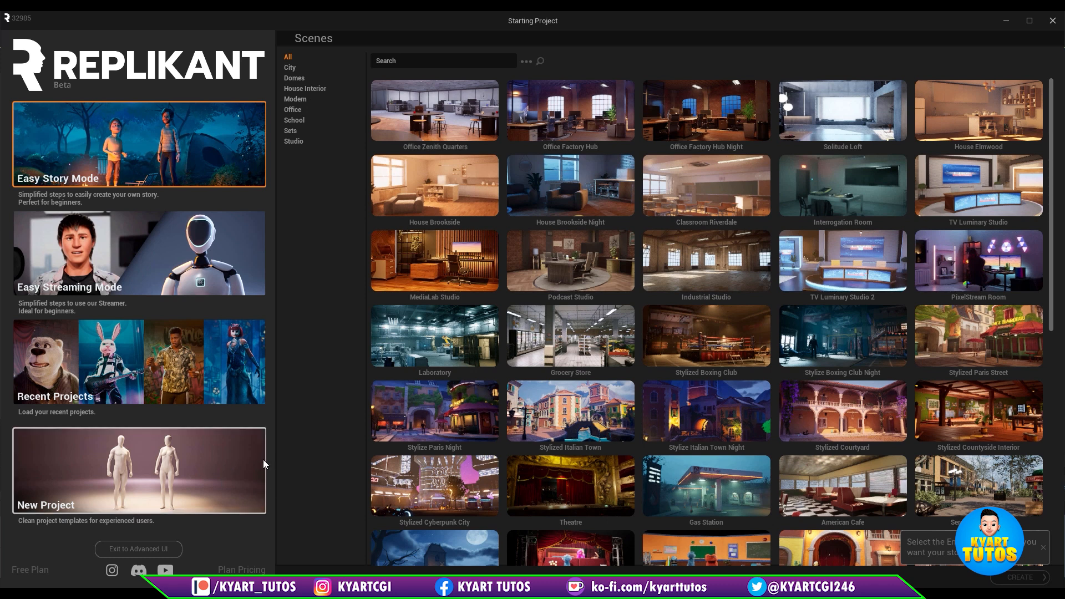
# Create a new project from the Starting Project template with the Stylized Boxing Club environment
pyautogui.click(193, 472)
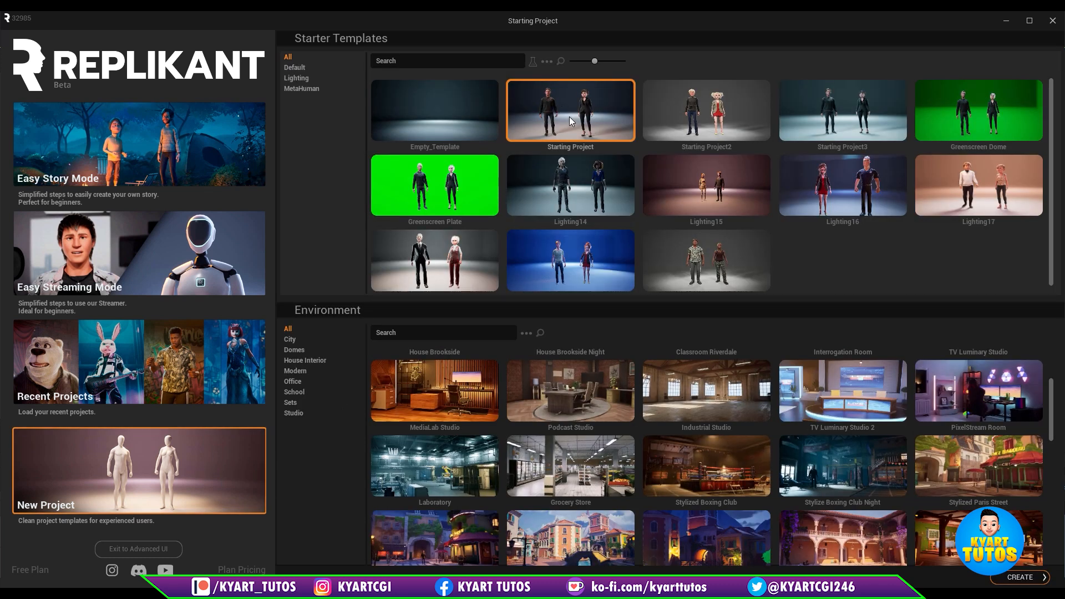
pyautogui.click(587, 117)
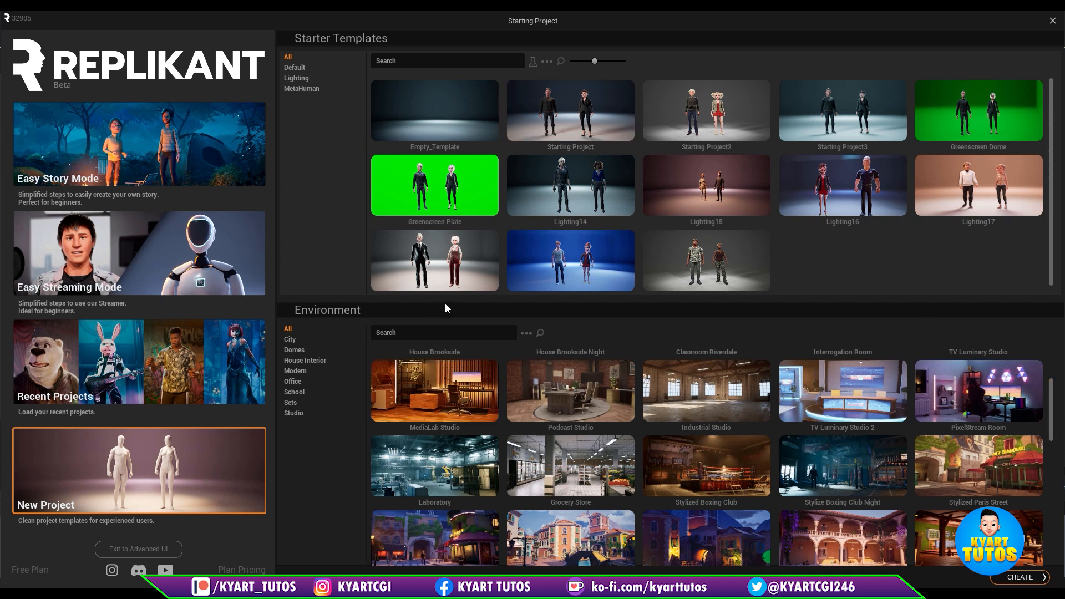
pyautogui.moveTo(1052, 417); pyautogui.dragTo(1054, 427)
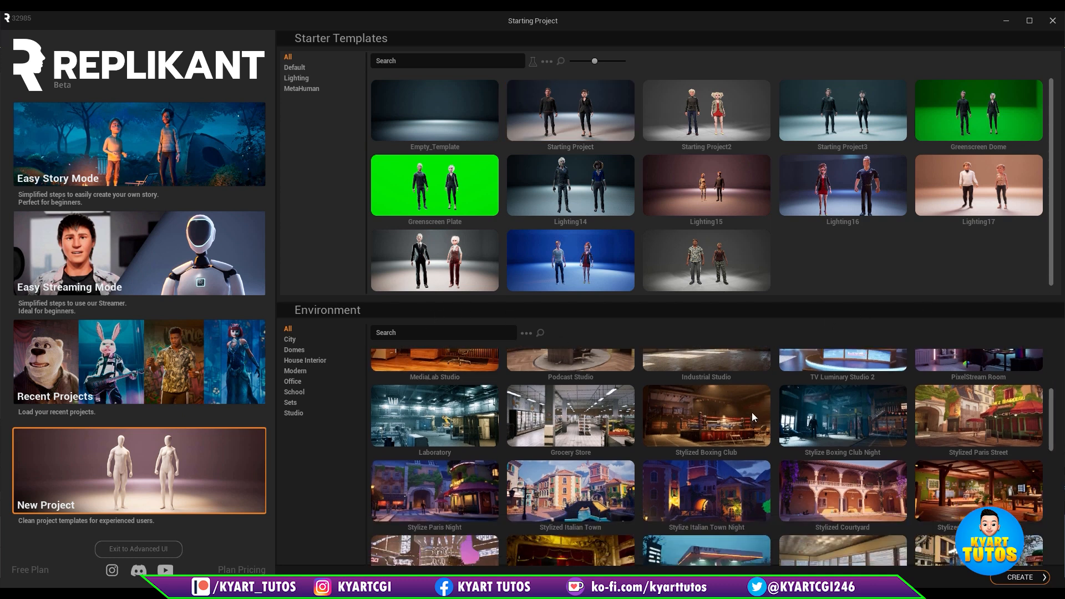
pyautogui.click(714, 415)
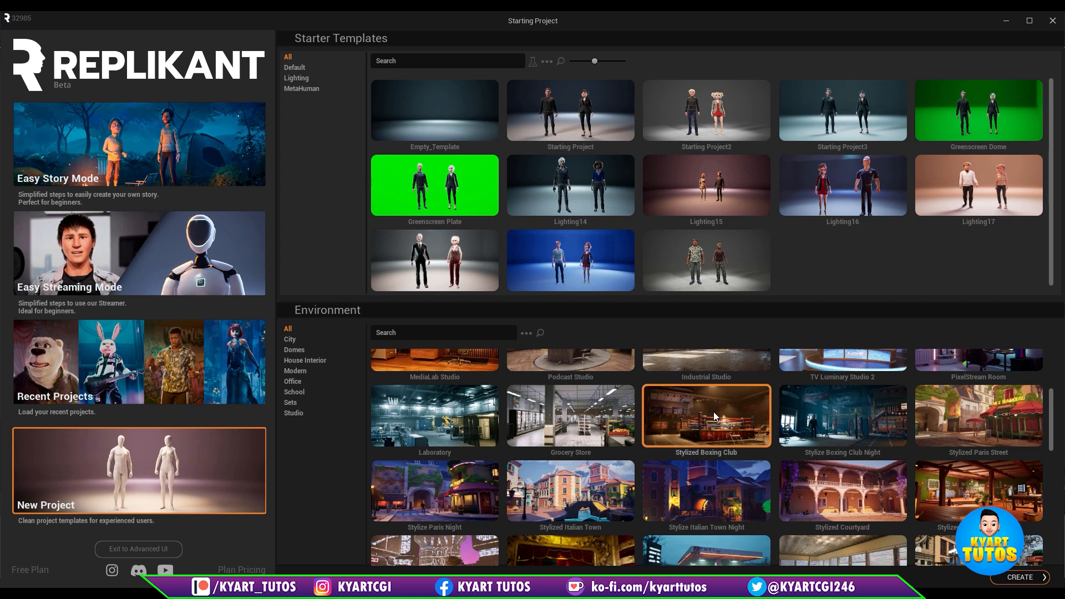
pyautogui.click(1015, 578)
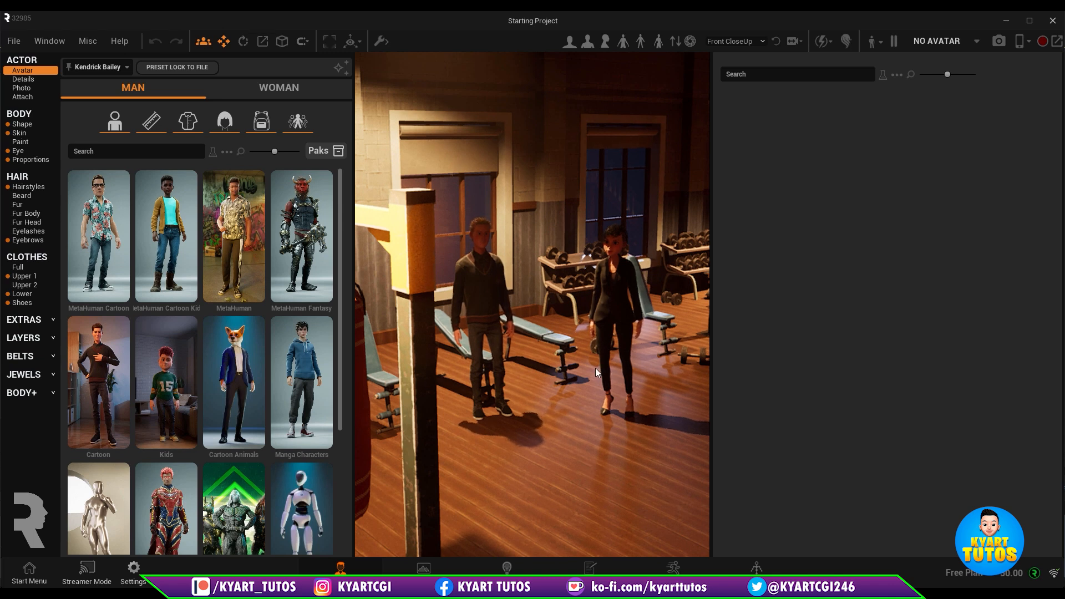
# Switch to the animation workspace and collapse the timeline to enlarge the viewport
pyautogui.scroll(2, 595, 367)
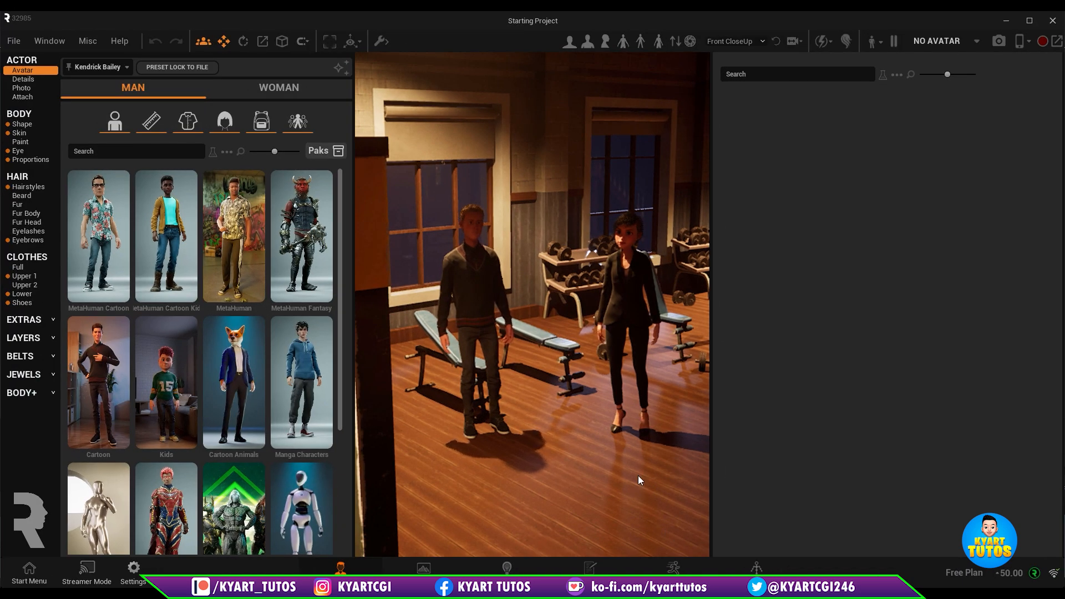
pyautogui.click(677, 568)
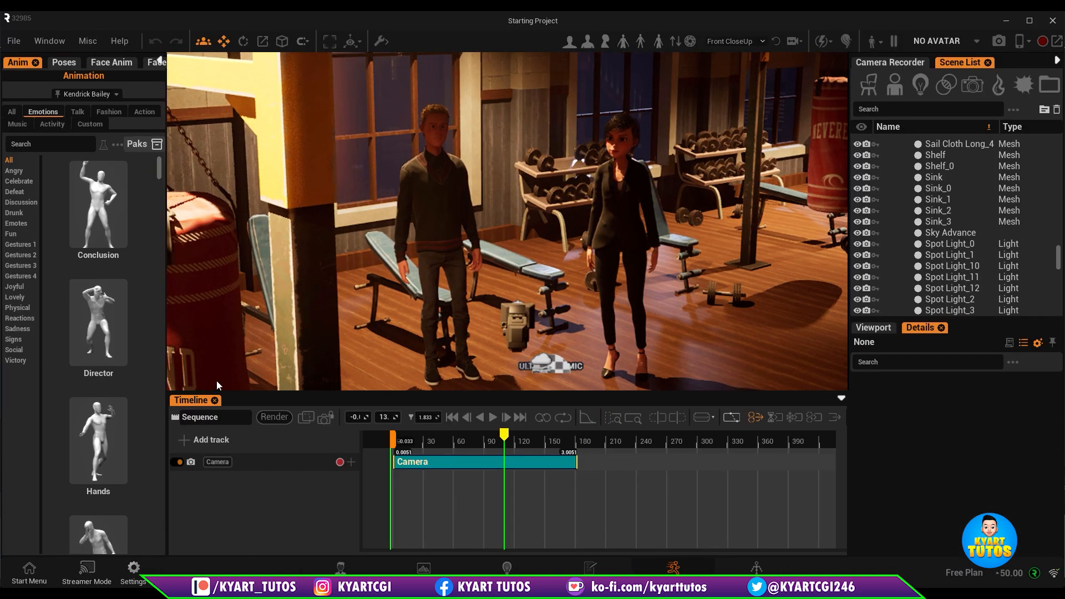
pyautogui.click(841, 400)
# Delete the overturned stool and the bucket beside it from the far corner of the boxing ring
pyautogui.moveTo(625, 331); pyautogui.dragTo(416, 338, button='right')
pyautogui.moveTo(731, 349); pyautogui.dragTo(832, 361, button='right')
pyautogui.moveTo(507, 298); pyautogui.dragTo(621, 388, button='right')
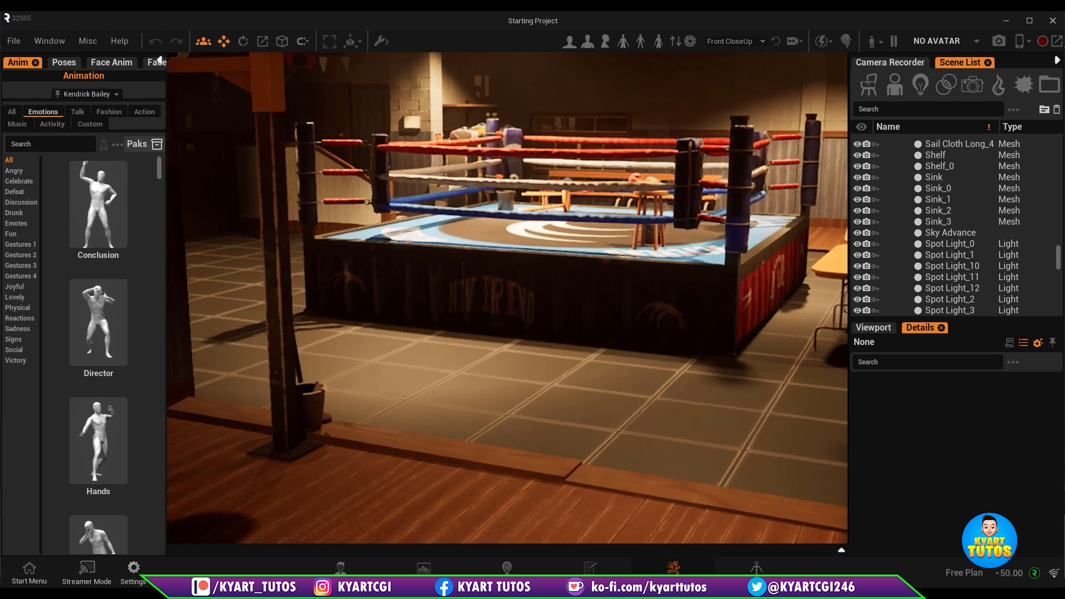
pyautogui.scroll(-3, 571, 197)
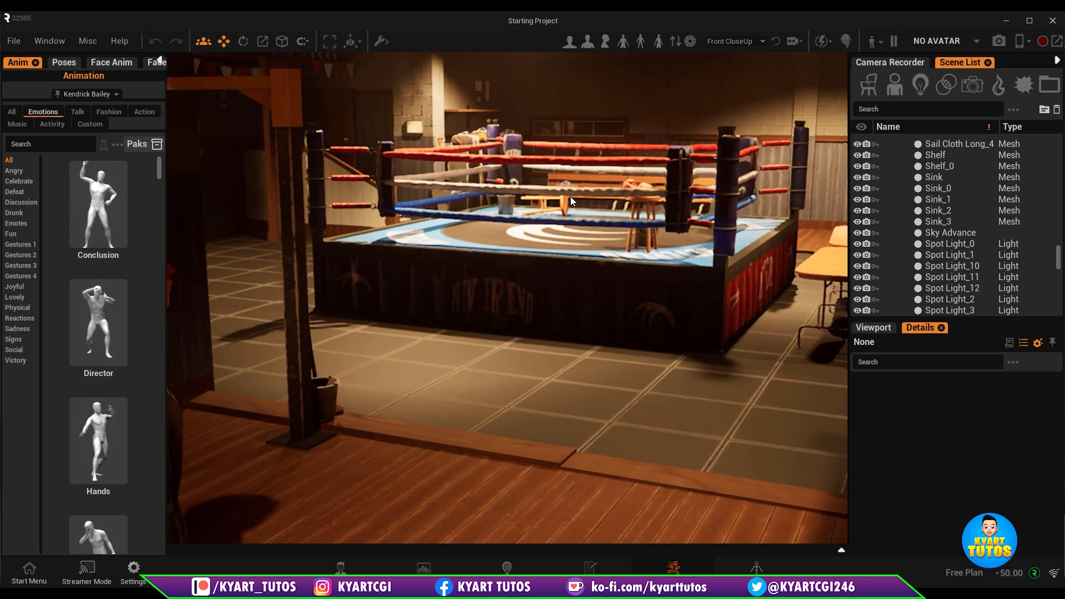
pyautogui.moveTo(608, 267); pyautogui.dragTo(571, 231, button='right')
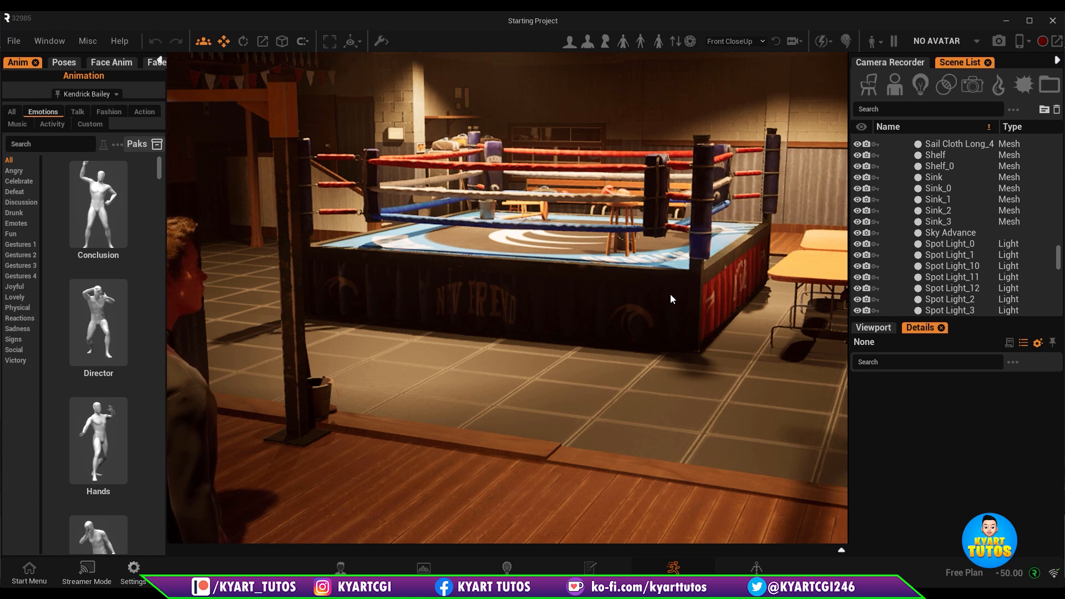
pyautogui.moveTo(670, 294); pyautogui.dragTo(662, 337, button='right')
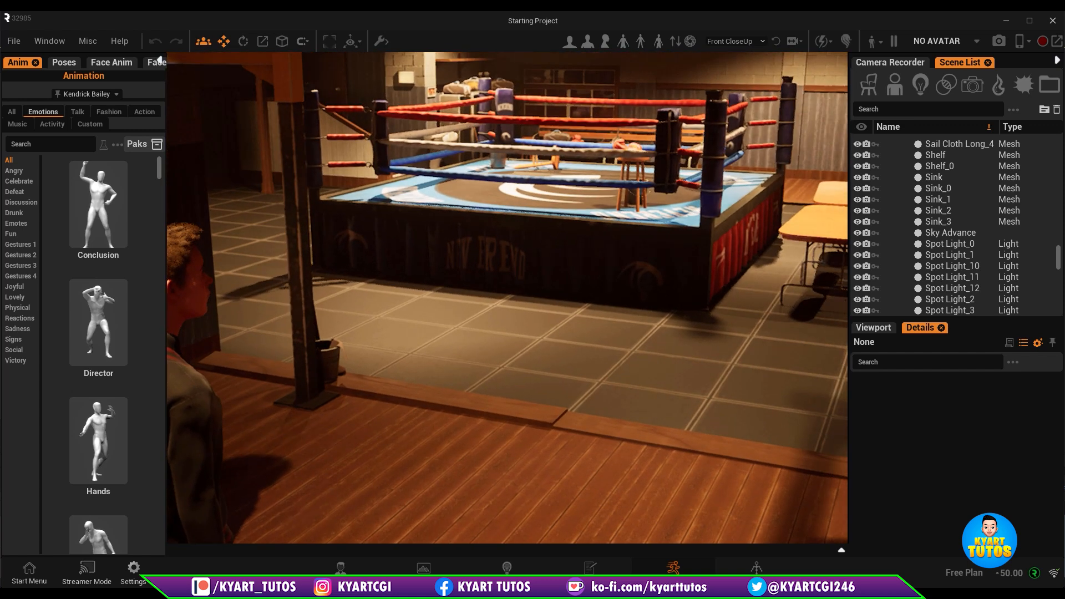
pyautogui.scroll(5, 737, 194)
pyautogui.moveTo(738, 181)
pyautogui.mouseDown(button='right')
pyautogui.moveTo(737, 111)
pyautogui.moveTo(747, 166)
pyautogui.moveTo(737, 181)
pyautogui.mouseUp(button='right')
pyautogui.scroll(3, 739, 181)
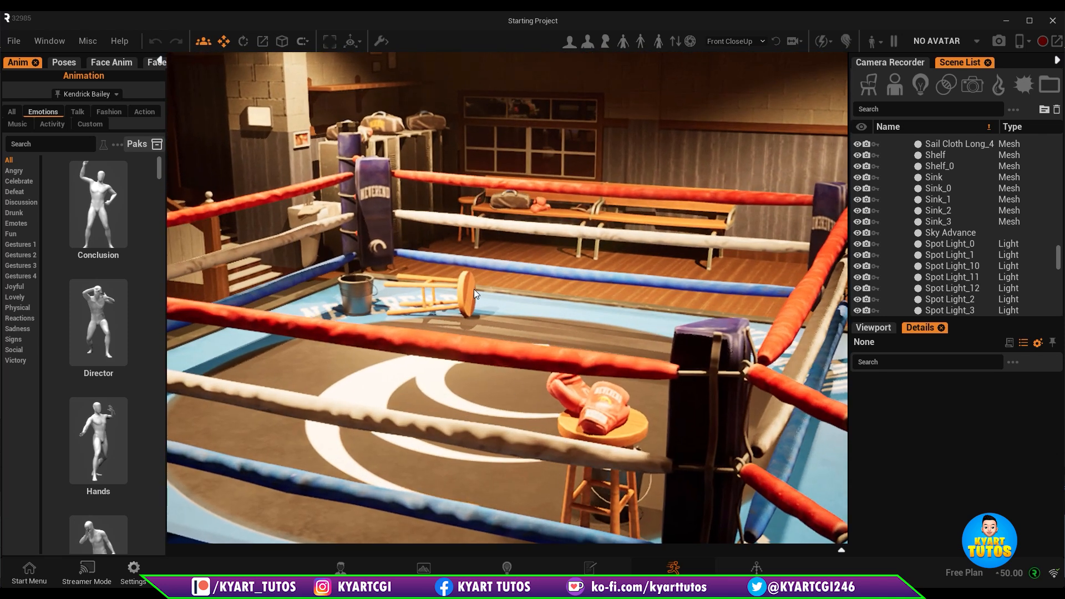
pyautogui.click(462, 278)
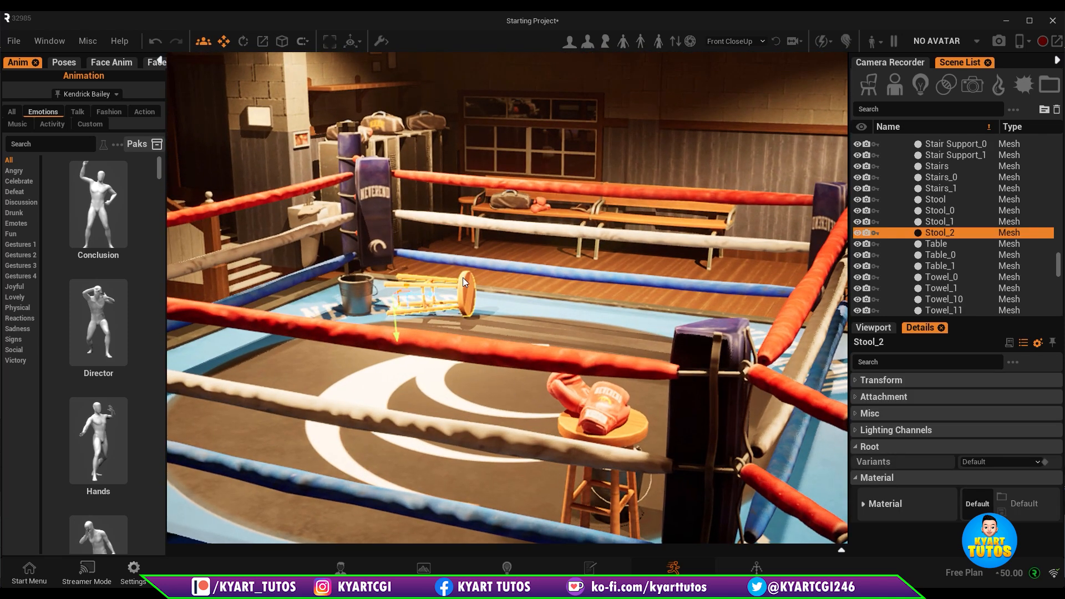
pyautogui.press('Delete')
pyautogui.click(358, 292)
pyautogui.press('Delete')
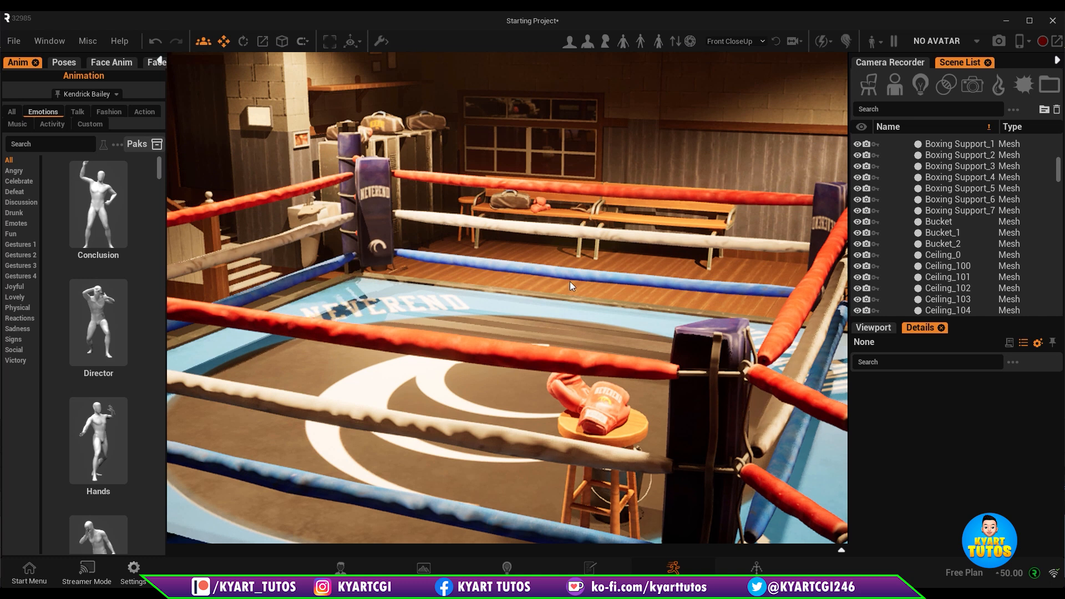
# Delete the boxing gloves, the upright stool and the remaining bucket from the near corner of the ring
pyautogui.click(609, 418)
pyautogui.press('Delete')
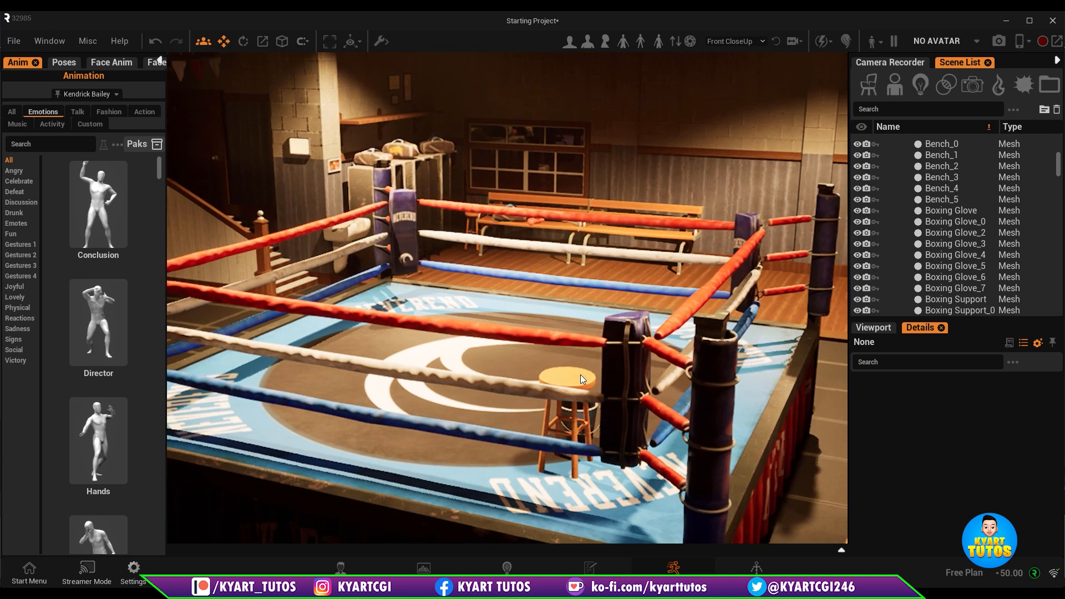
pyautogui.click(581, 377)
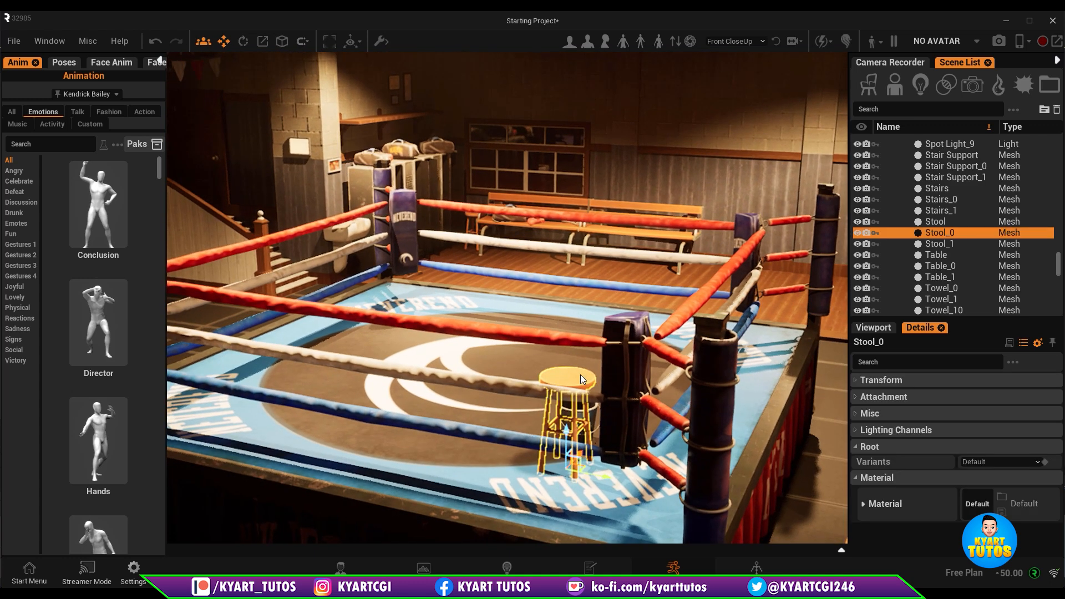
pyautogui.press('Delete')
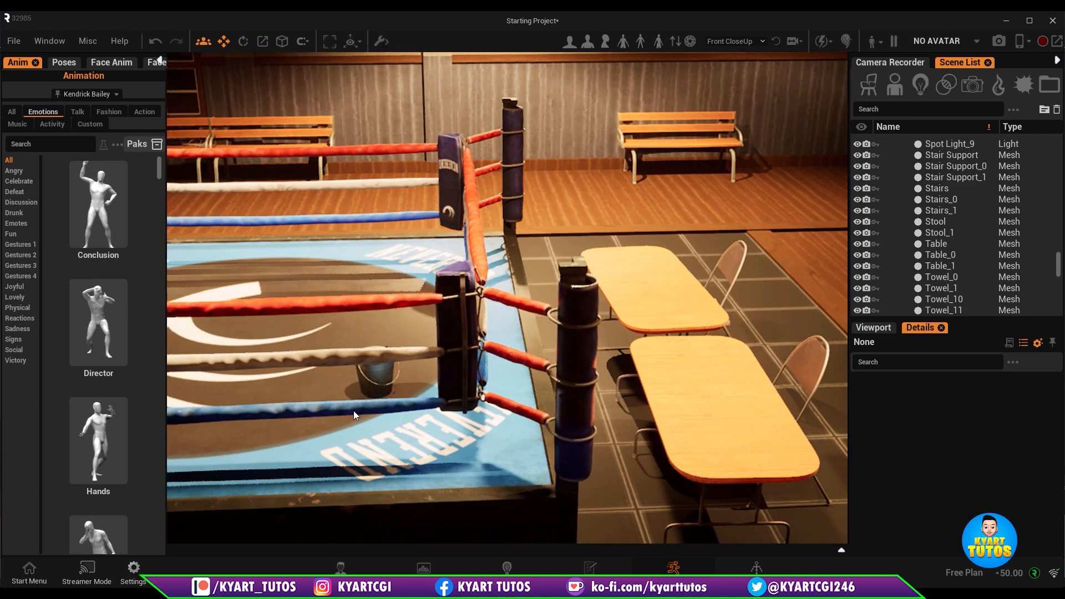
pyautogui.click(377, 385)
pyautogui.press('Delete')
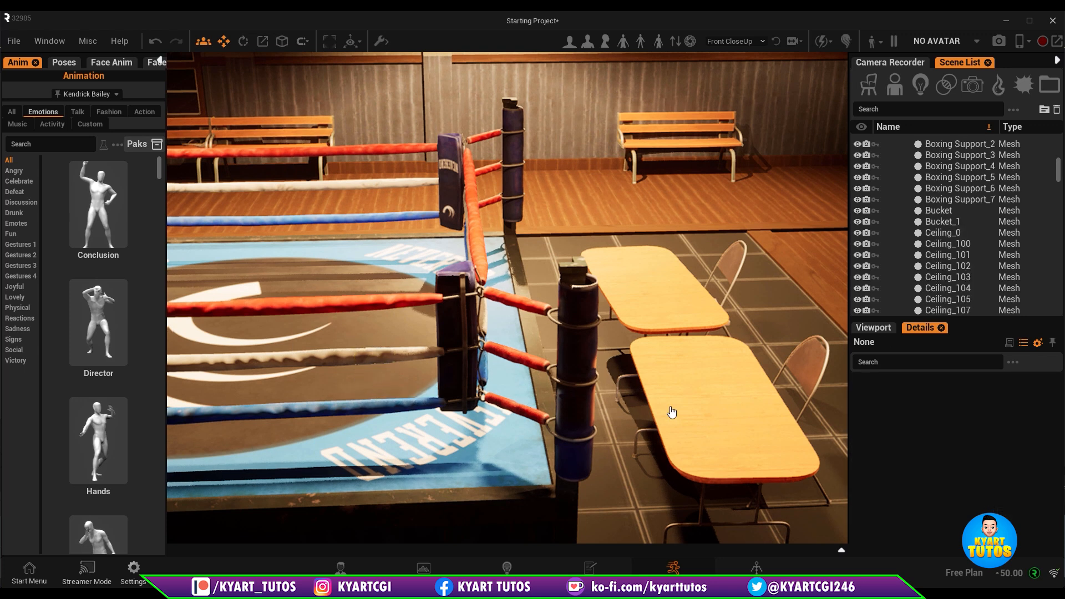
# Delete the two tables and two folding chairs from the floor beside the boxing ring
pyautogui.click(697, 405)
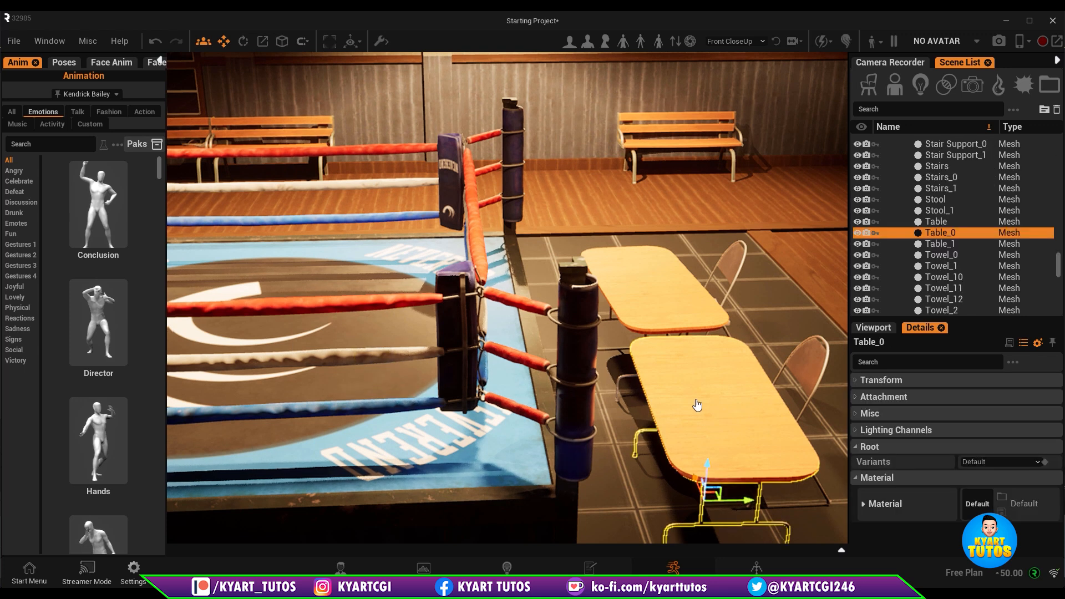
pyautogui.press('Delete')
pyautogui.click(677, 313)
pyautogui.press('Delete')
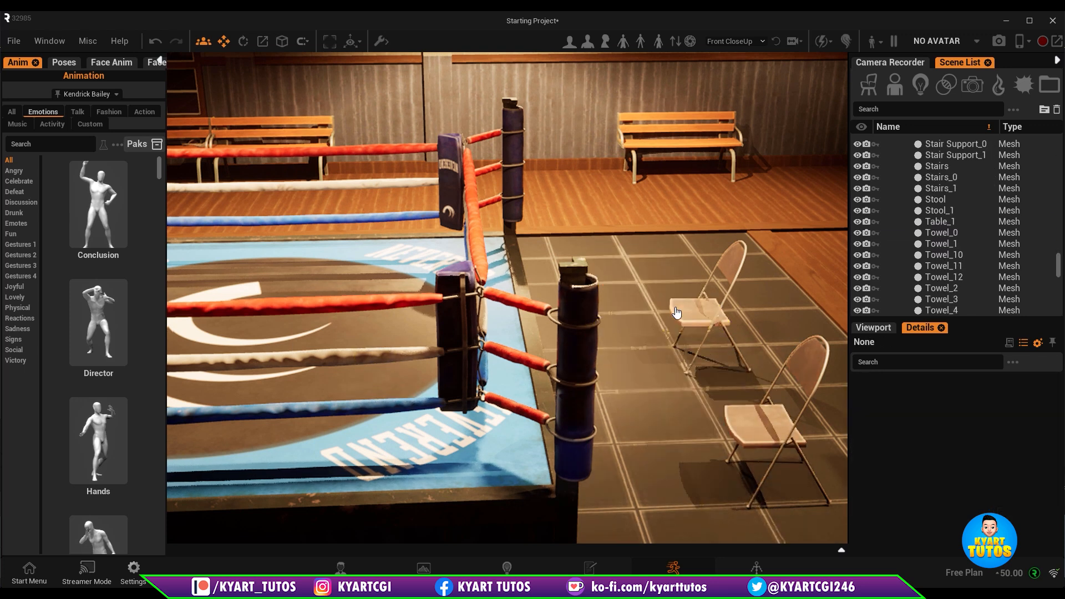
pyautogui.click(723, 314)
pyautogui.press('Delete')
pyautogui.click(738, 434)
pyautogui.press('Delete')
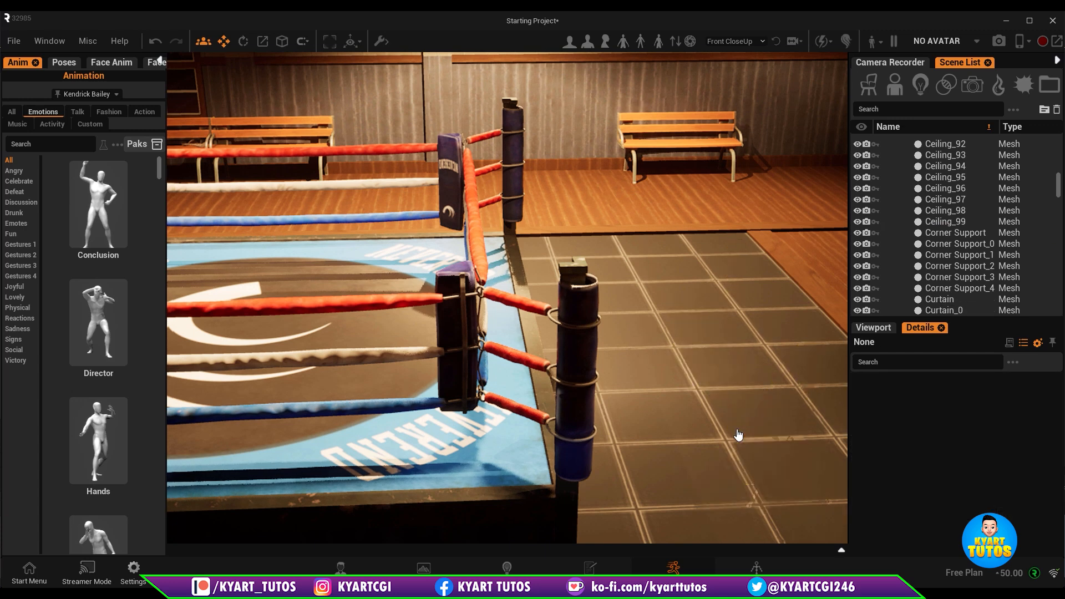
# Scale the Ring mesh up along both horizontal axes to enlarge the fighting area
pyautogui.scroll(-8, 597, 428)
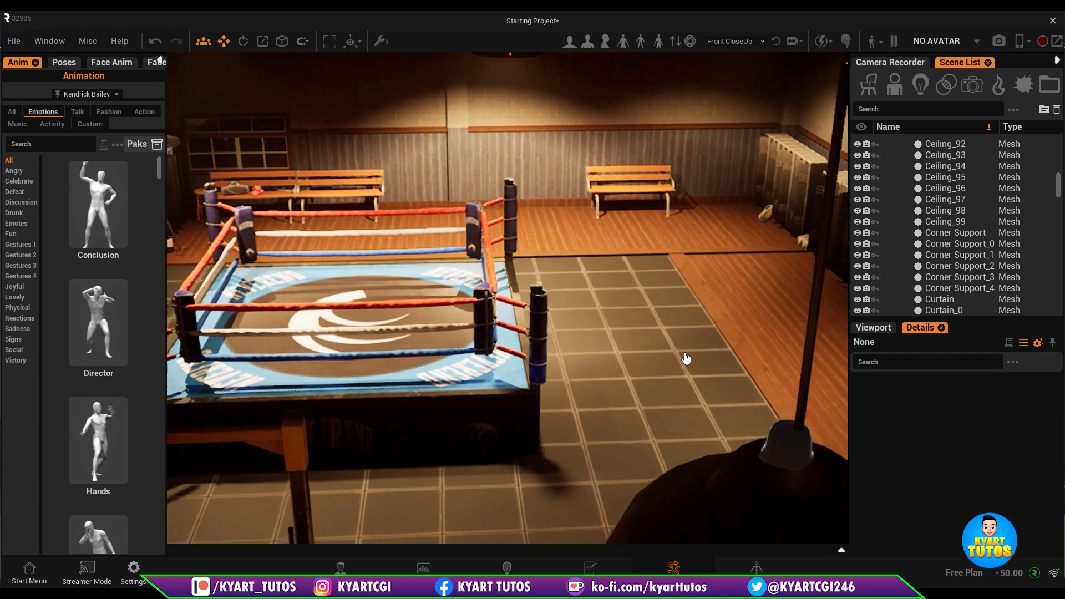
pyautogui.moveTo(686, 358); pyautogui.dragTo(658, 388)
pyautogui.scroll(8, 840, 502)
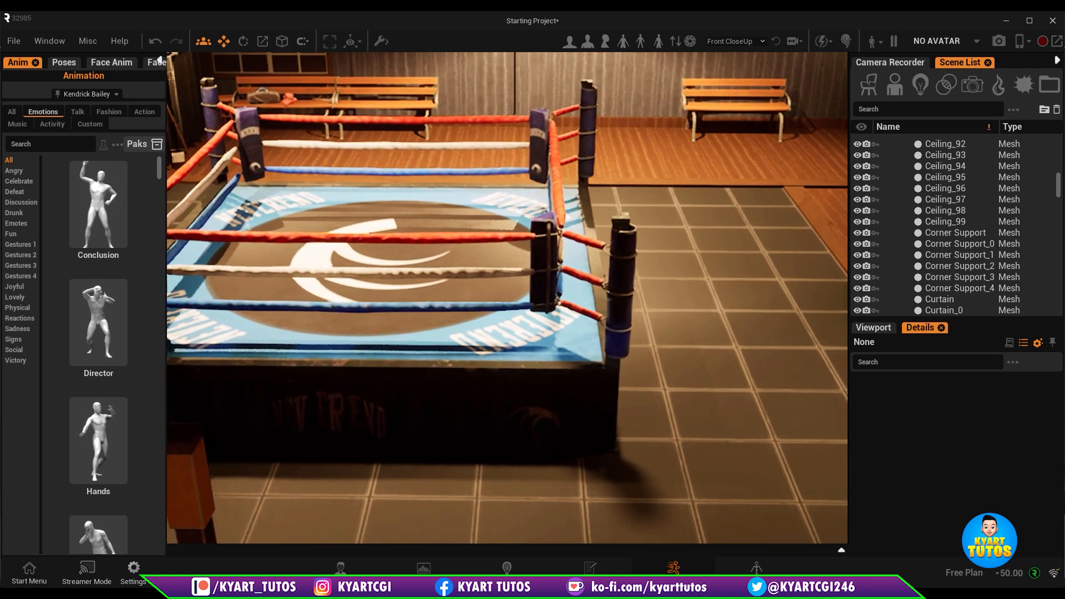
pyautogui.scroll(-5, 620, 355)
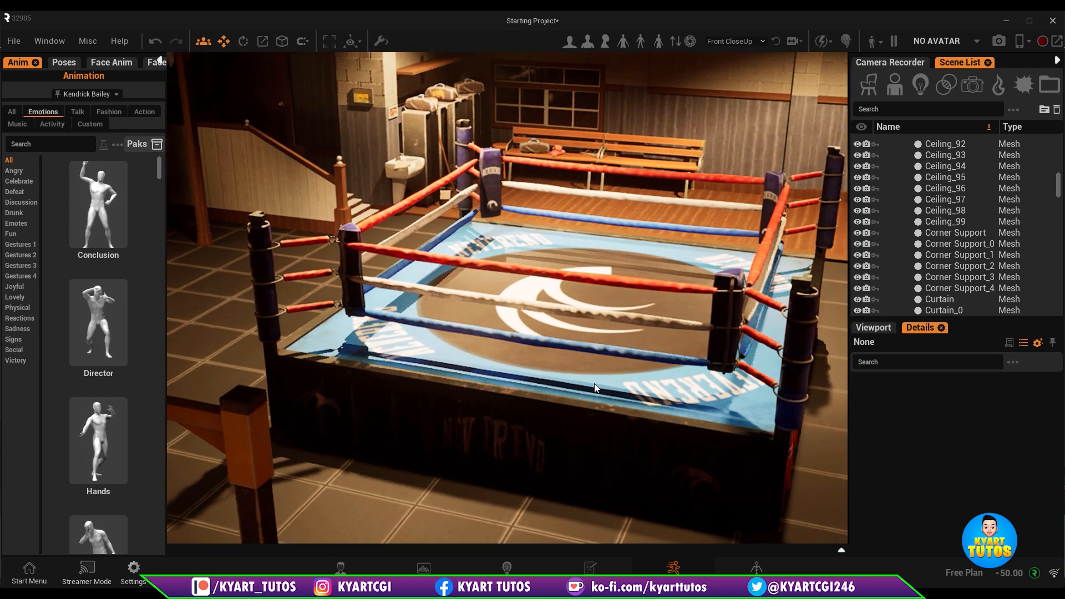
pyautogui.click(594, 384)
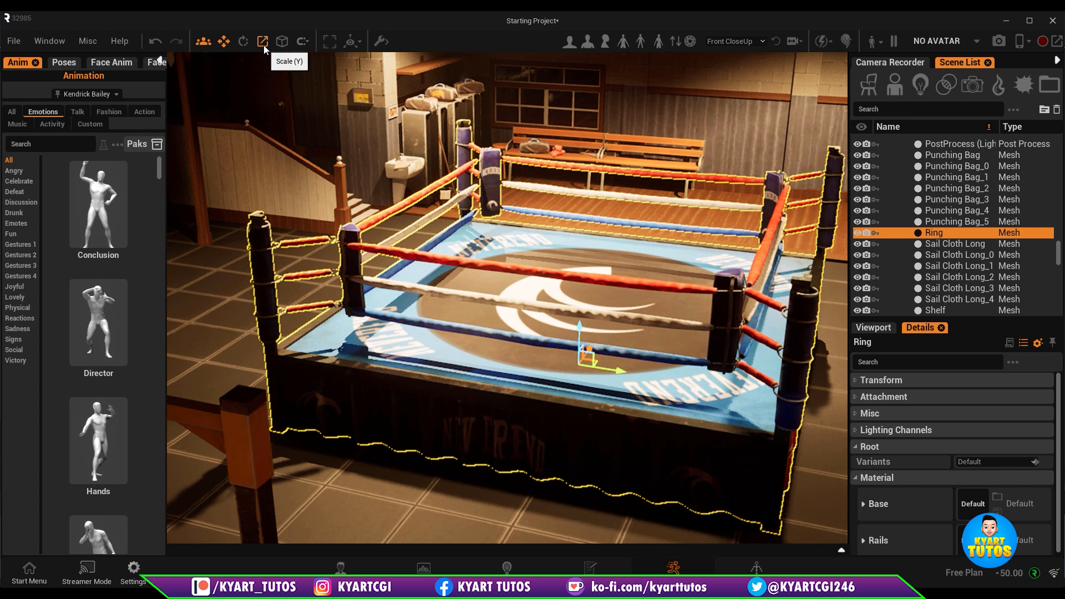
pyautogui.scroll(5, 609, 377)
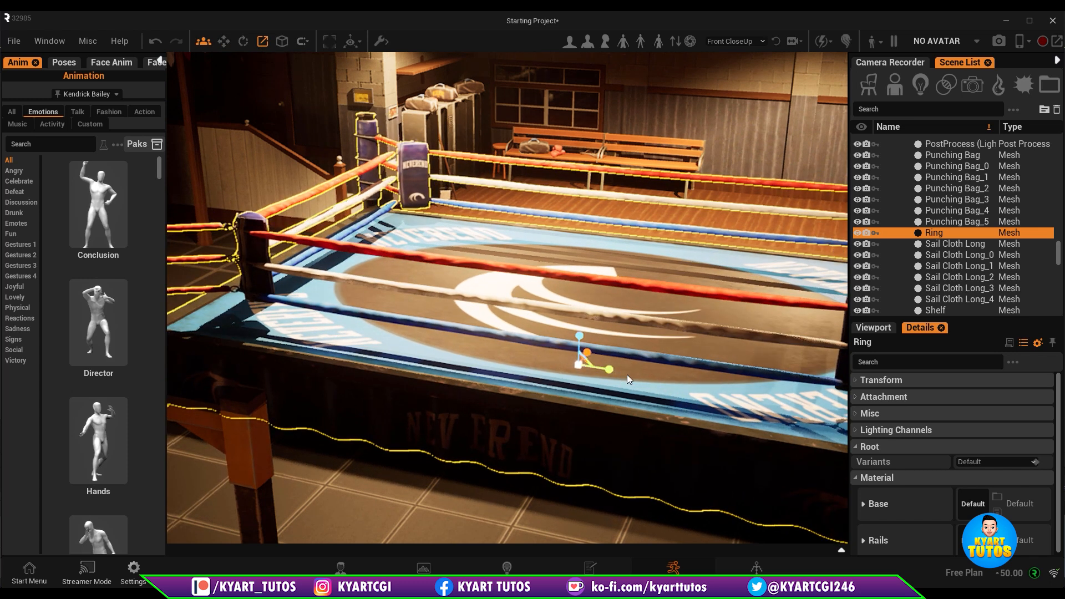
pyautogui.keyDown('alt'); pyautogui.moveTo(628, 375); pyautogui.dragTo(488, 422); pyautogui.keyUp('alt')
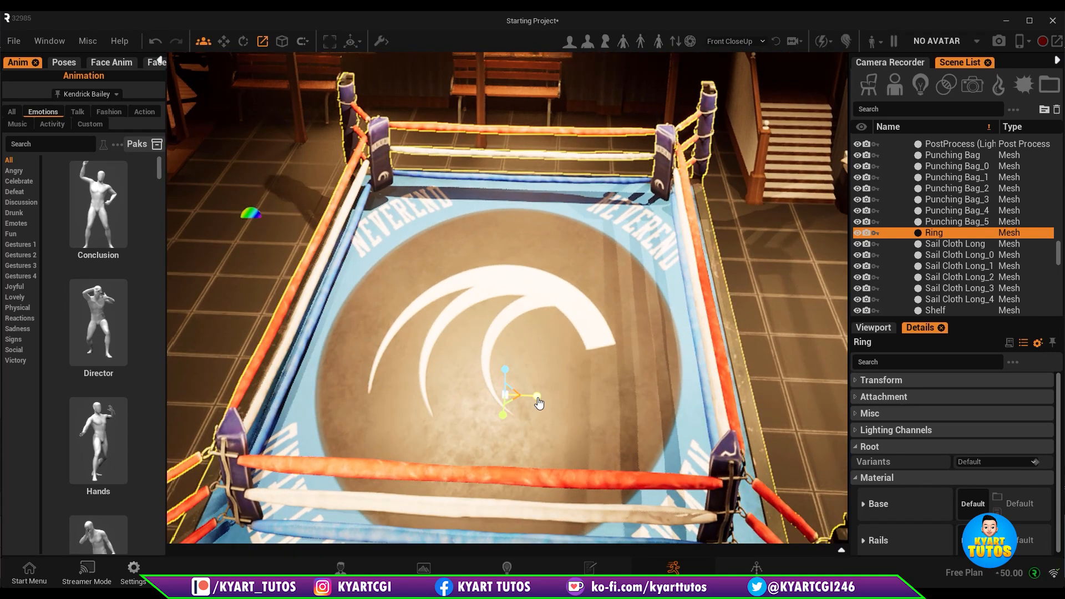
pyautogui.scroll(3, 541, 403)
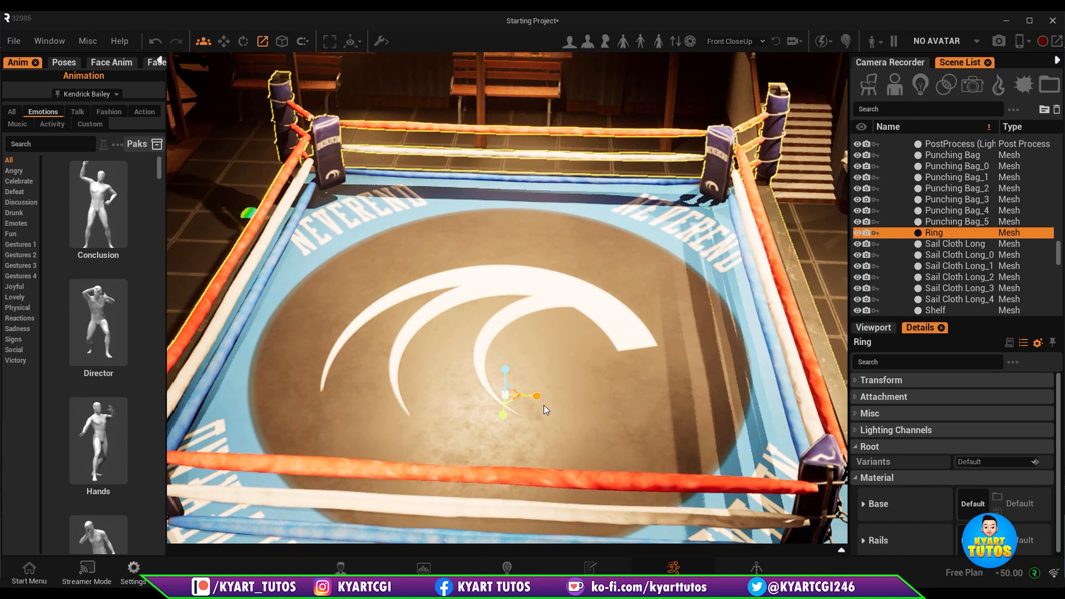
pyautogui.scroll(-2, 545, 405)
pyautogui.keyDown('alt'); pyautogui.moveTo(573, 478); pyautogui.dragTo(625, 309); pyautogui.keyUp('alt')
pyautogui.scroll(2, 625, 364)
pyautogui.scroll(-1, 391, 271)
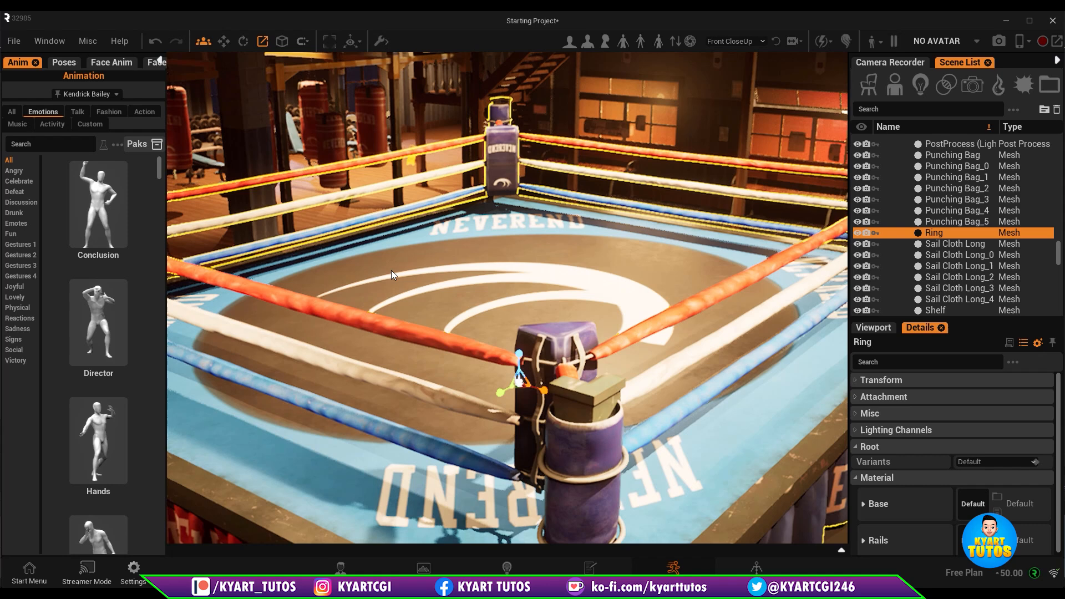
# Position the male and female avatars on the ring's canvas and rotate them to face each other
pyautogui.keyDown('alt'); pyautogui.moveTo(391, 271); pyautogui.dragTo(561, 277); pyautogui.keyUp('alt')
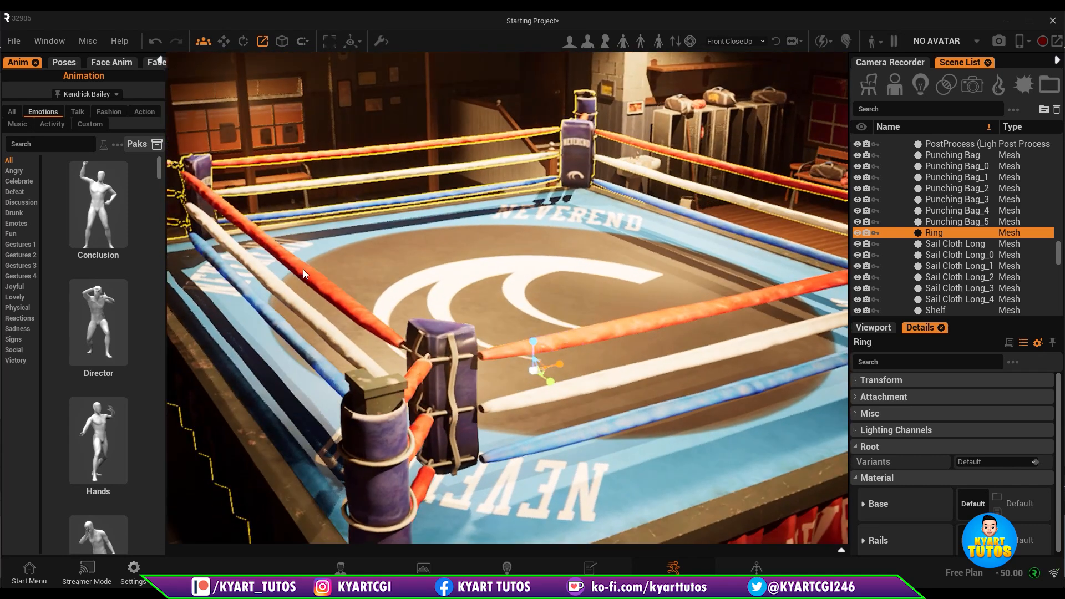
pyautogui.scroll(-2, 303, 269)
pyautogui.keyDown('alt'); pyautogui.moveTo(311, 302); pyautogui.dragTo(389, 300); pyautogui.keyUp('alt')
pyautogui.scroll(2, 303, 297)
pyautogui.moveTo(283, 298); pyautogui.dragTo(388, 297, button='middle')
pyautogui.moveTo(283, 297); pyautogui.dragTo(198, 279, button='middle')
pyautogui.moveTo(261, 245); pyautogui.dragTo(177, 245, button='middle')
pyautogui.click(233, 239)
pyautogui.click(500, 244)
pyautogui.moveTo(498, 367); pyautogui.dragTo(499, 361)
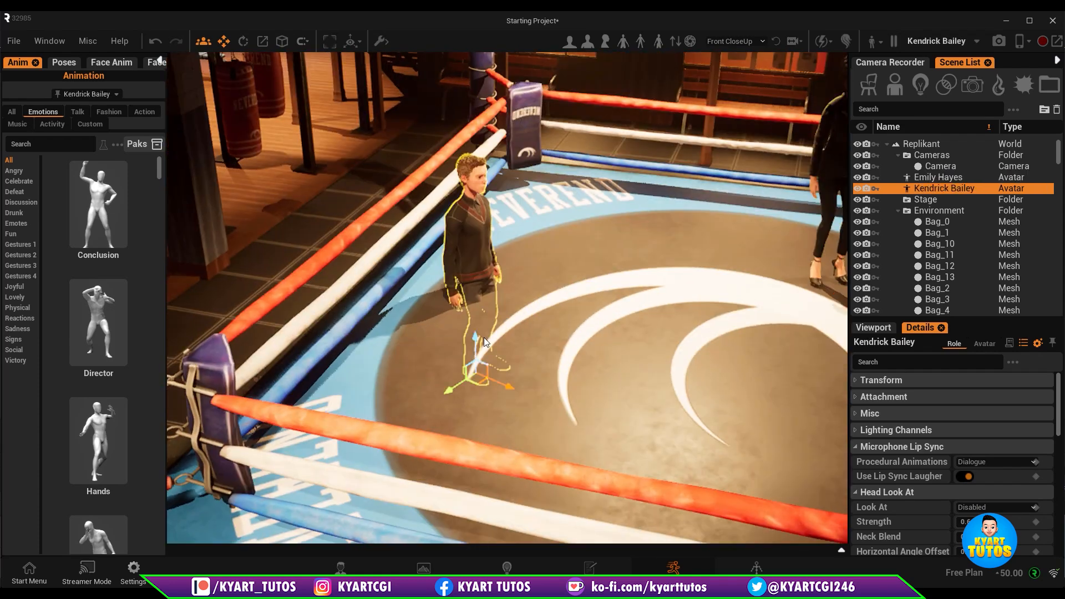
pyautogui.click(242, 42)
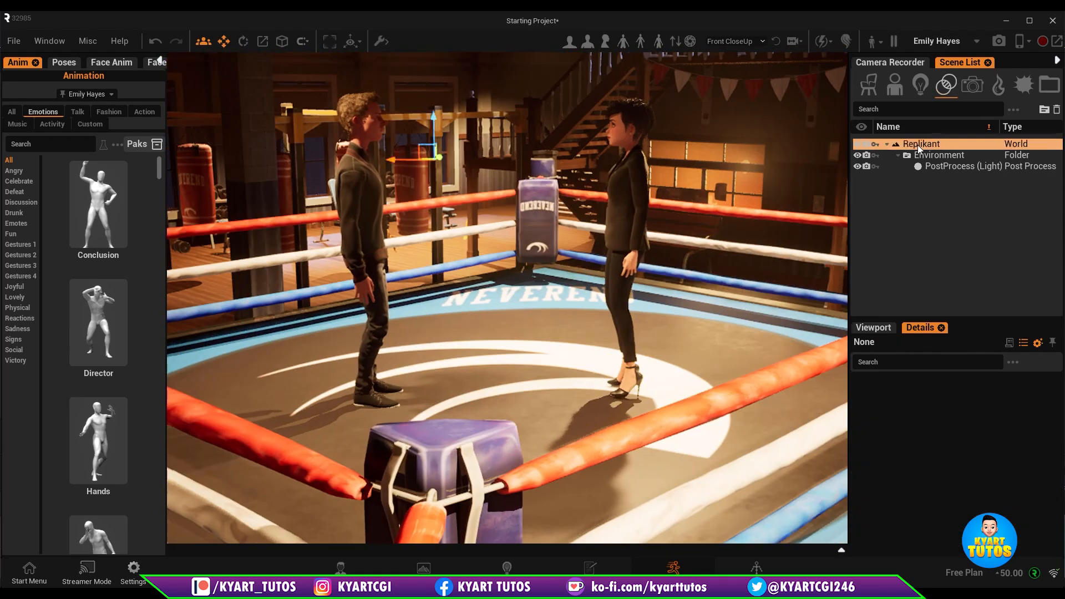
# Filter the scene list to lights and examine the lighting on the two avatars from several angles around the ring
pyautogui.click(921, 86)
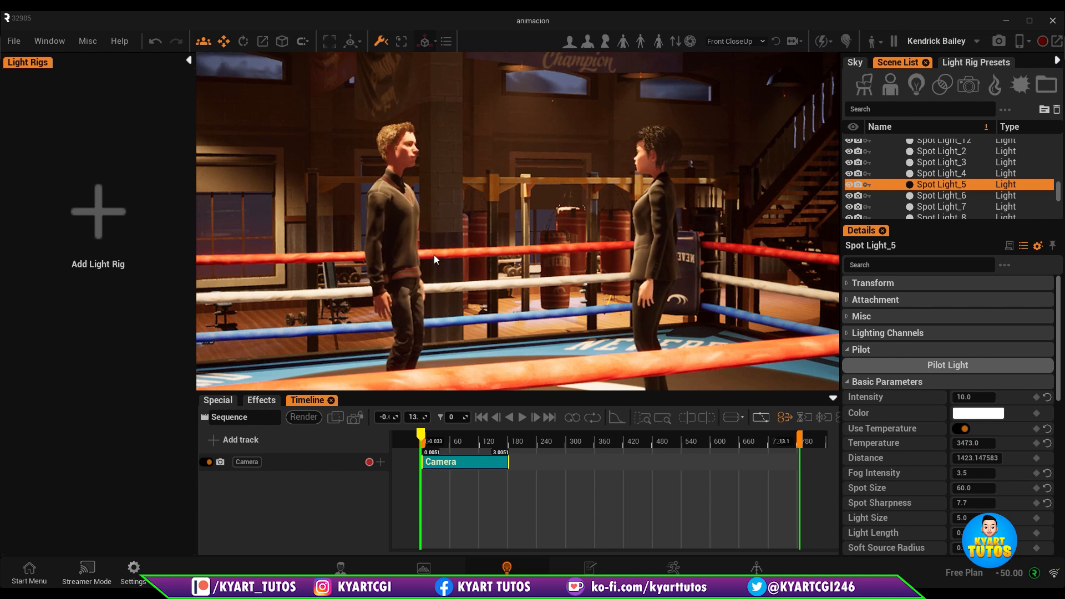
pyautogui.keyDown('alt'); pyautogui.moveTo(434, 255); pyautogui.dragTo(616, 272); pyautogui.keyUp('alt')
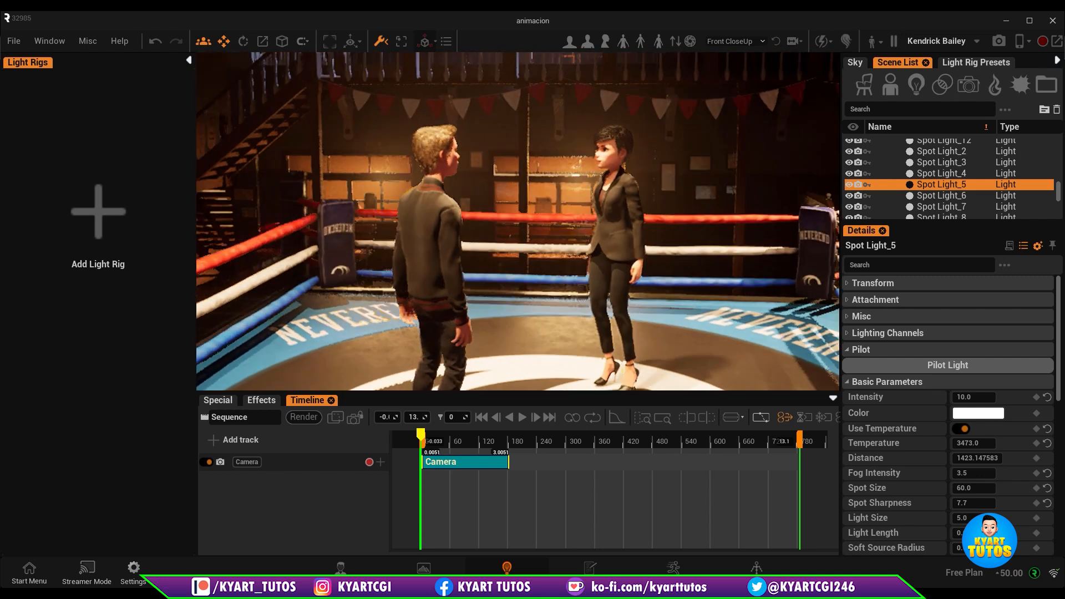
pyautogui.keyDown('alt'); pyautogui.moveTo(453, 279); pyautogui.dragTo(532, 279); pyautogui.keyUp('alt')
pyautogui.keyDown('alt'); pyautogui.moveTo(517, 221); pyautogui.dragTo(673, 221); pyautogui.keyUp('alt')
pyautogui.moveTo(406, 266); pyautogui.dragTo(375, 248, button='middle')
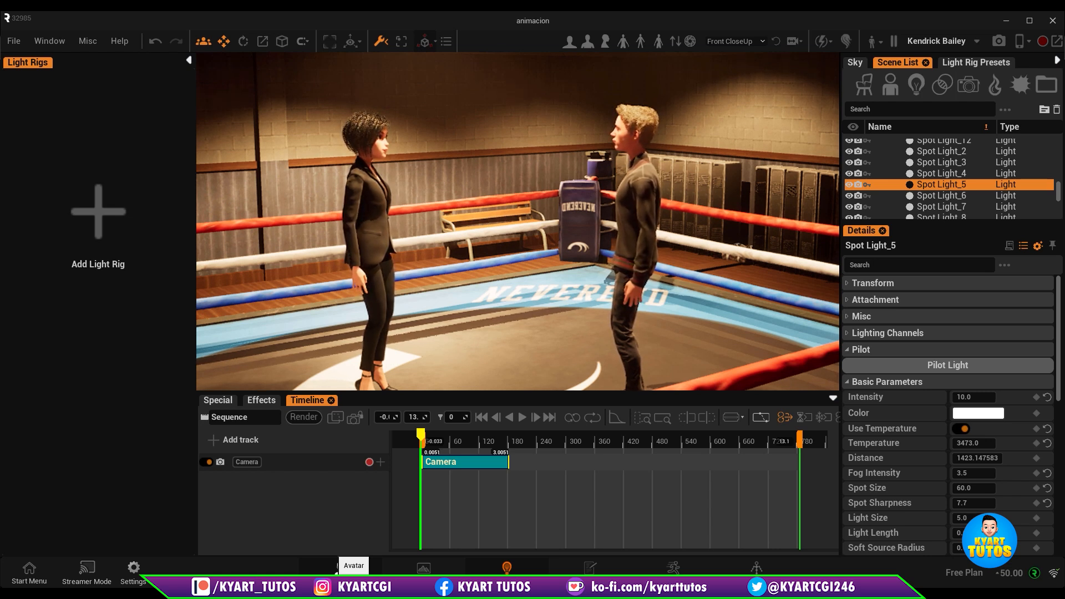
# Open the avatar library and choose MetaHuman Fantasy to replace the two avatars with fantasy fighters
pyautogui.click(337, 572)
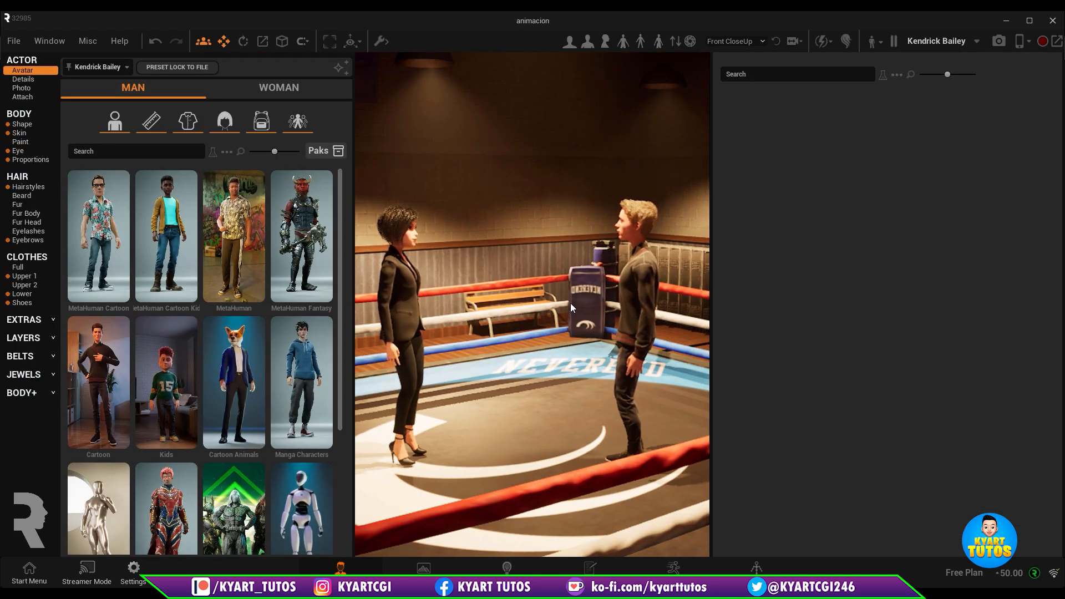
pyautogui.click(315, 261)
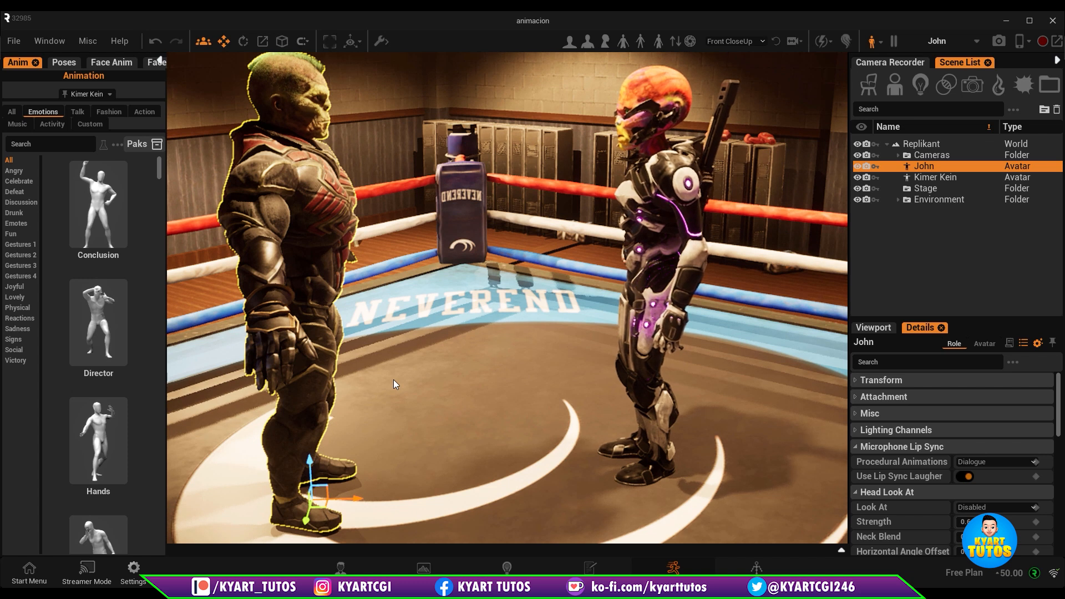
# Show the timeline and add a new sequence named Sequence_2 to the project
pyautogui.click(842, 551)
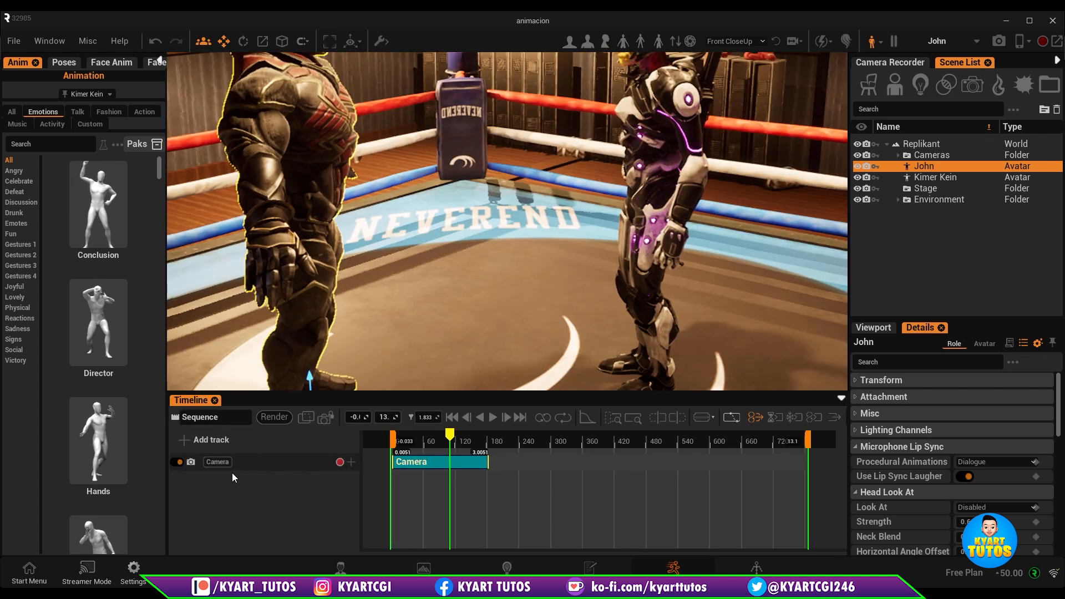
pyautogui.scroll(-6, 507, 339)
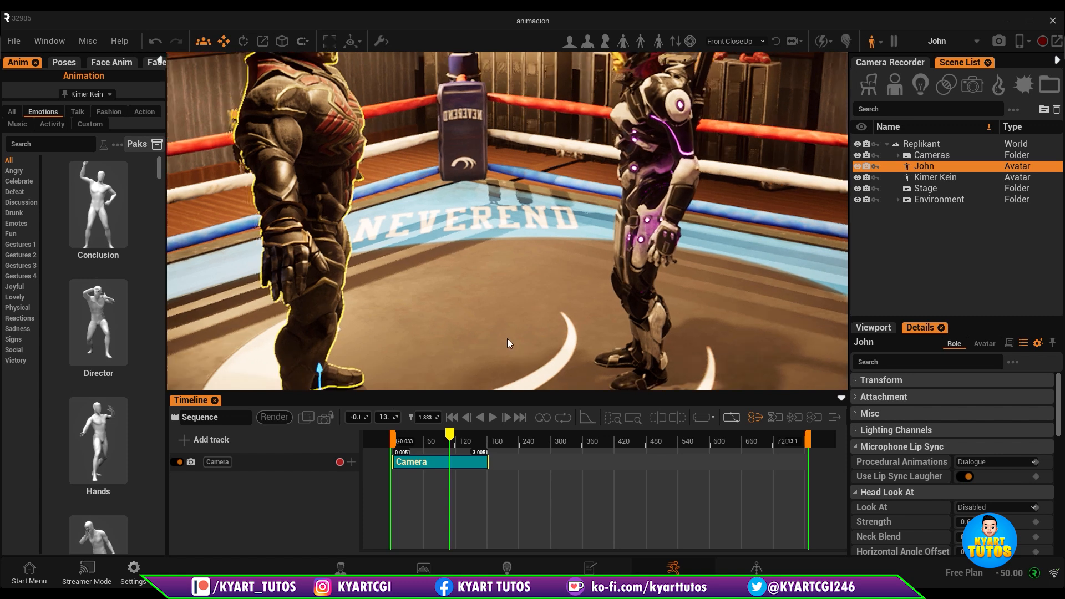
pyautogui.moveTo(526, 314); pyautogui.dragTo(511, 327, button='right')
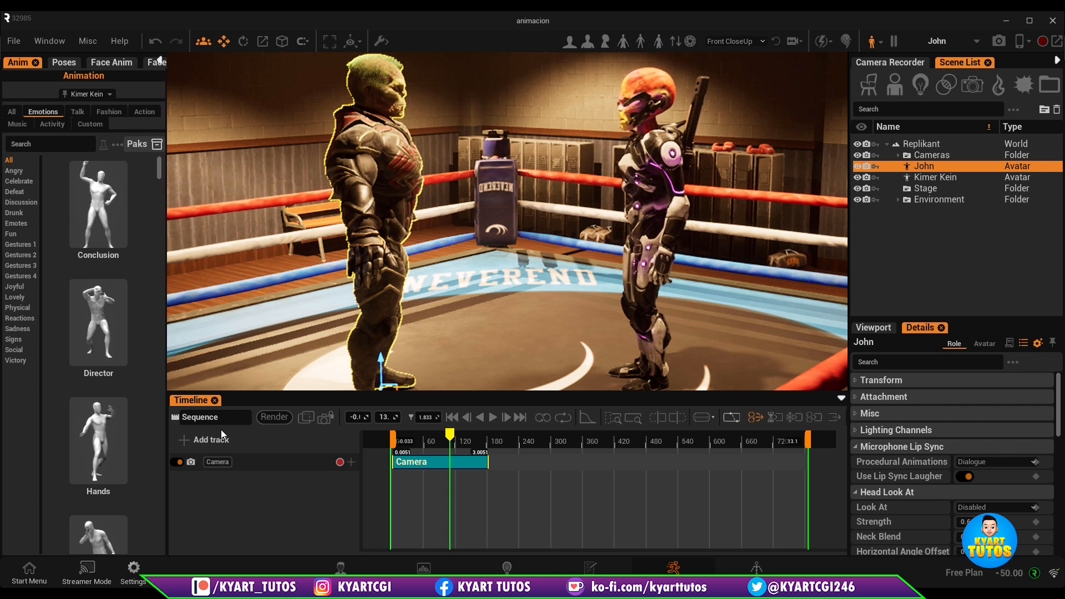
pyautogui.click(181, 419)
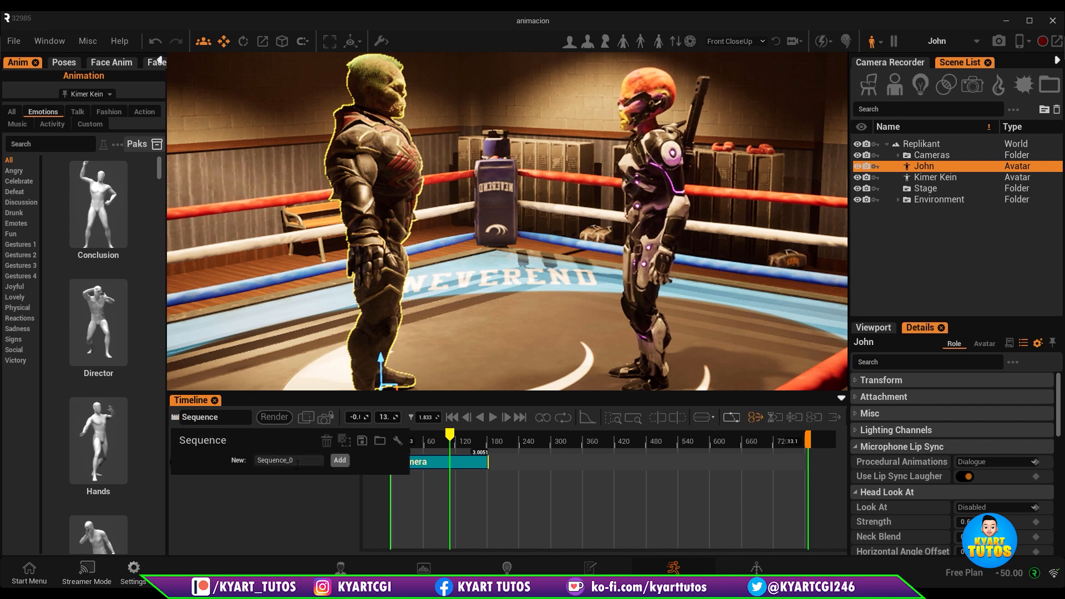
pyautogui.click(340, 462)
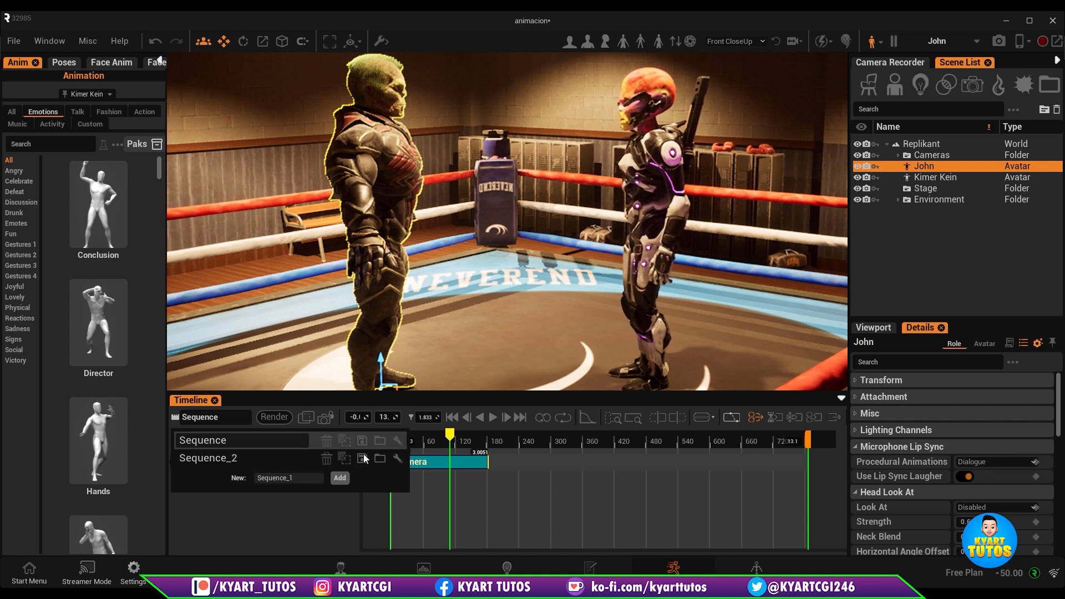
# Open Sequence_2 in the timeline and return to the original Sequence
pyautogui.click(397, 440)
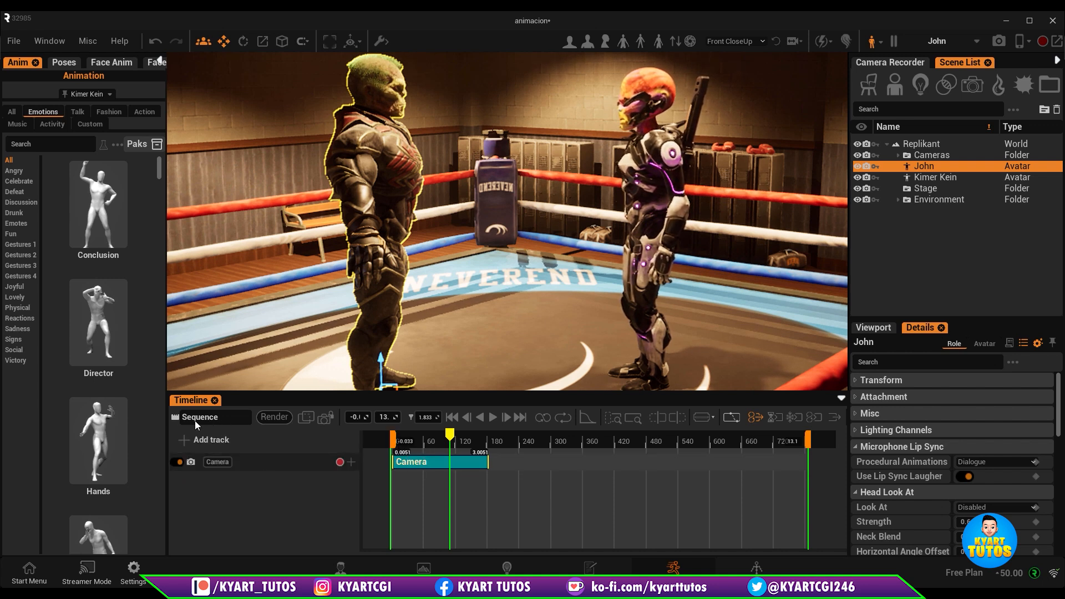
pyautogui.click(174, 422)
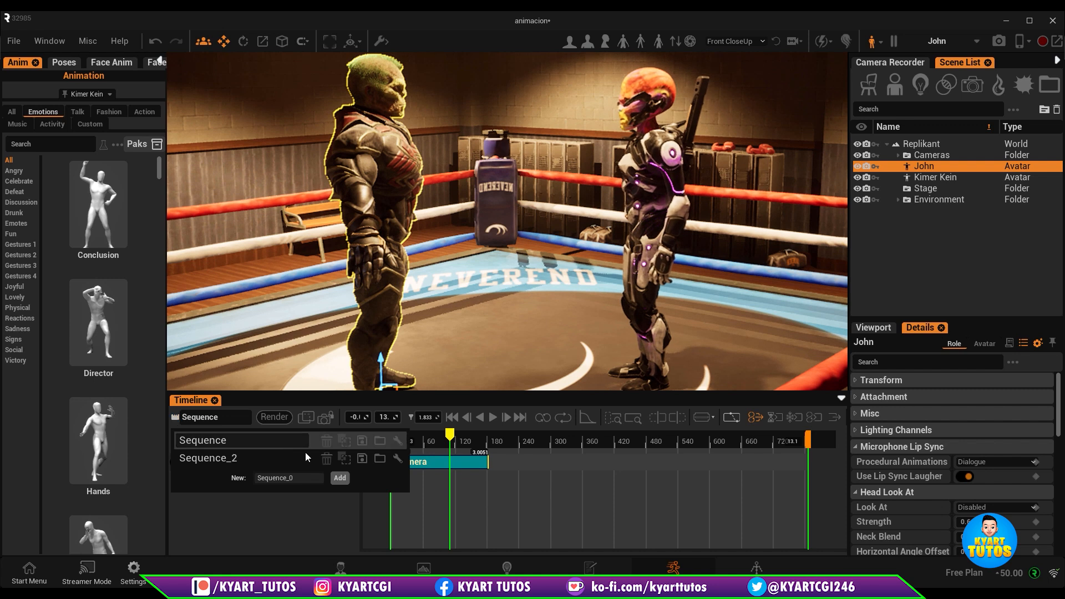
pyautogui.click(397, 458)
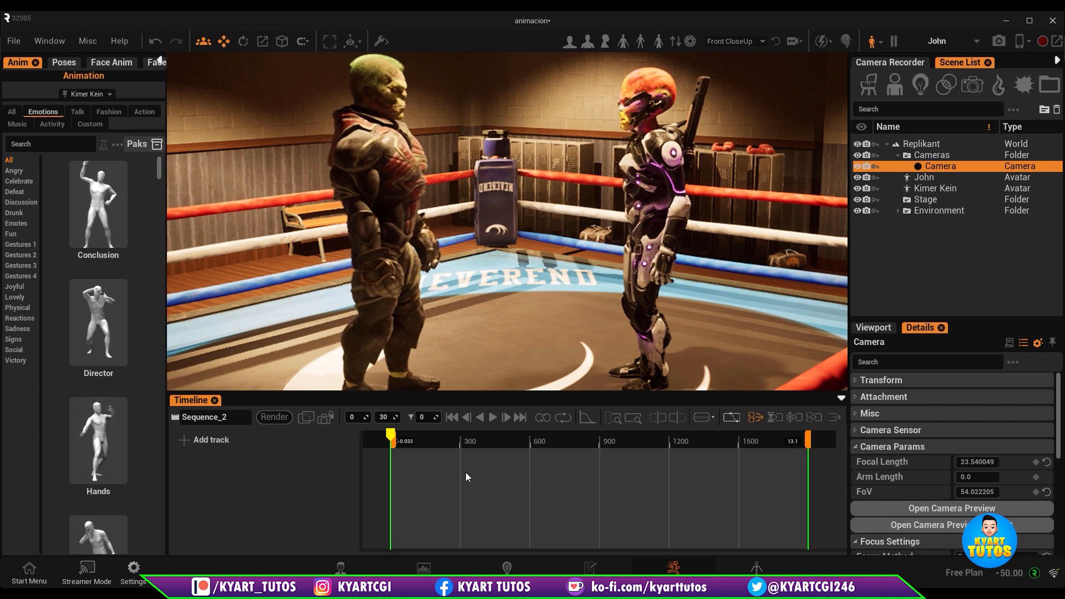
pyautogui.click(175, 417)
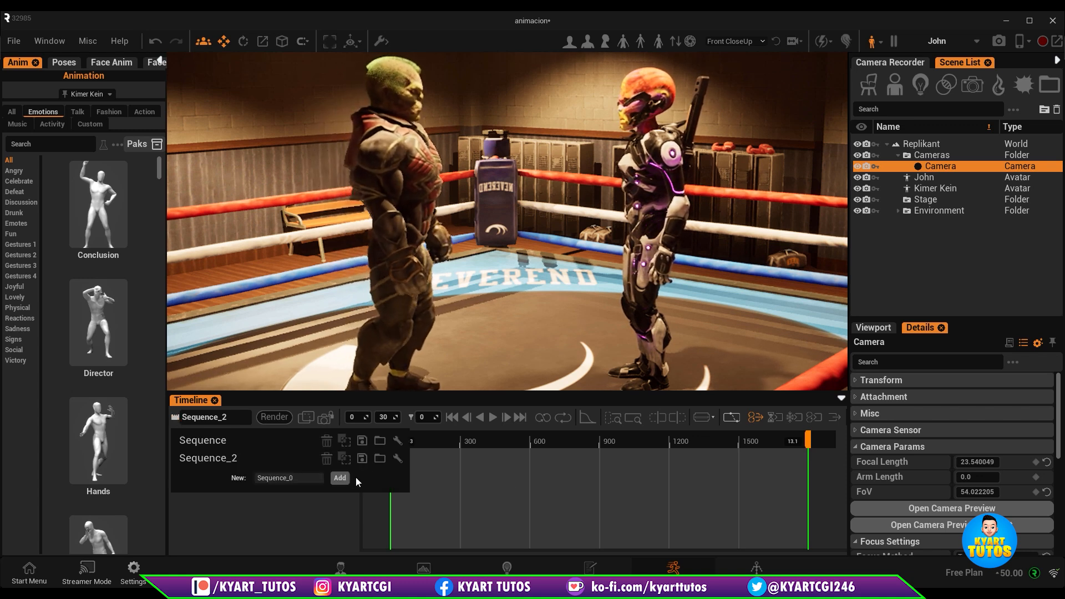
pyautogui.click(399, 441)
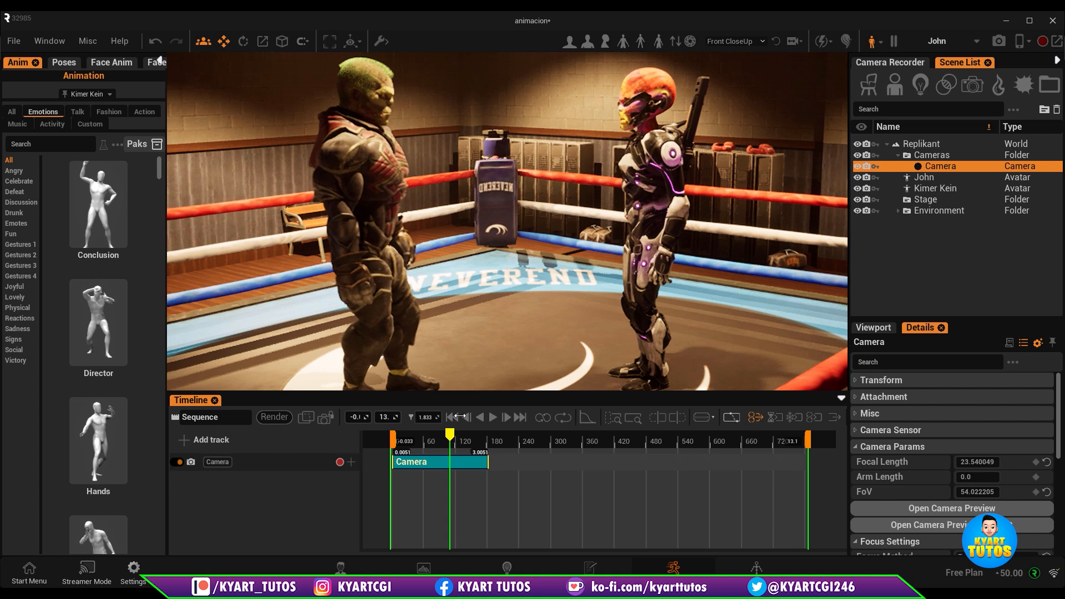
# Preview the sequence camera in a separate view and with Camera Preview Lock, and unlock the viewport
pyautogui.click(306, 419)
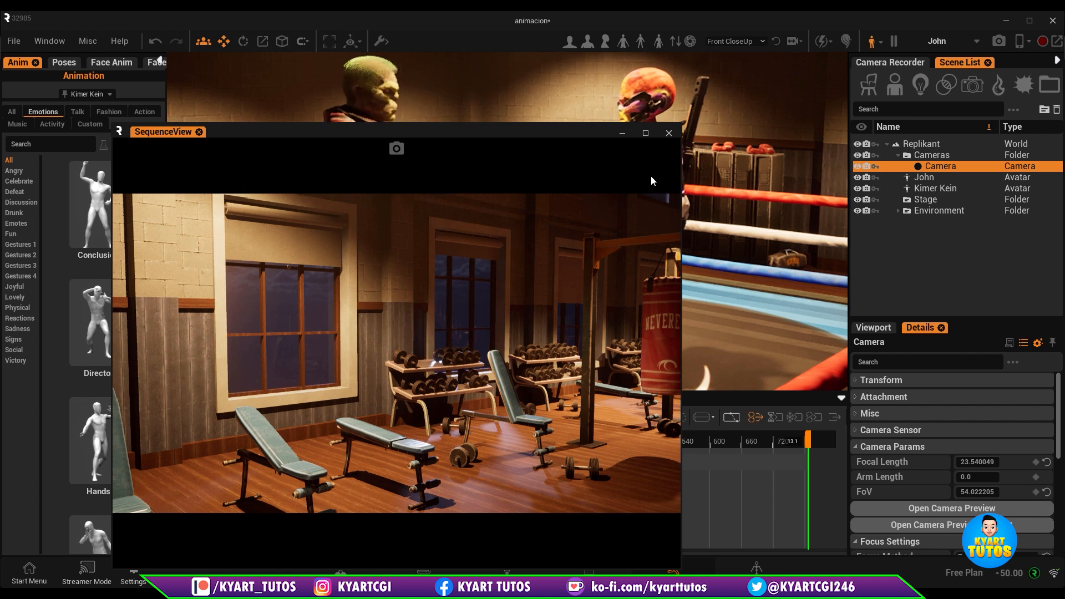
pyautogui.click(669, 133)
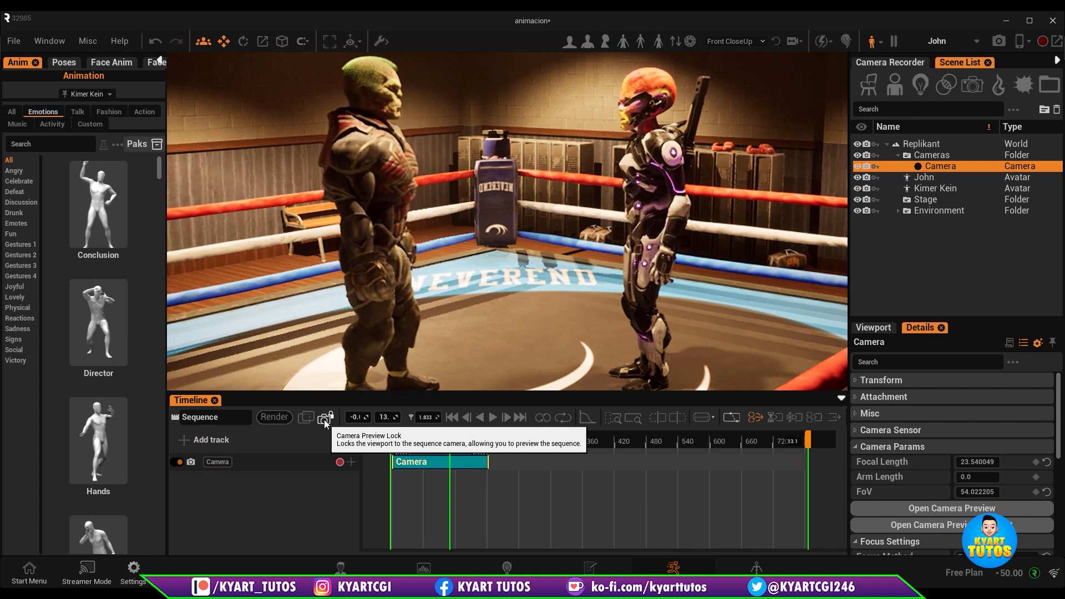
pyautogui.click(325, 419)
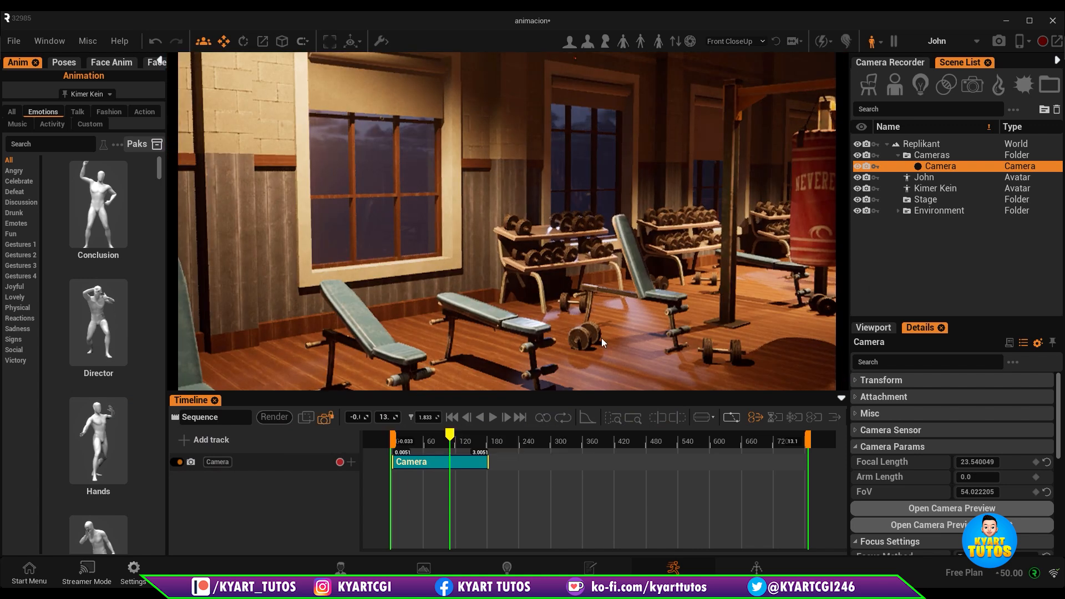
pyautogui.click(324, 418)
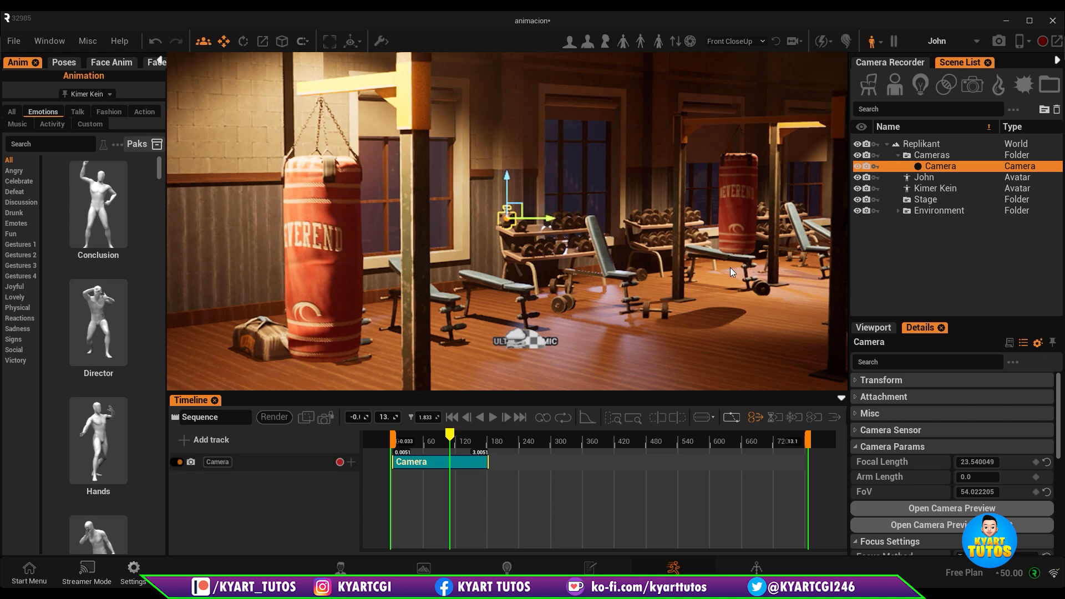
# Create a new camera from a viewport angle that frames both fighters facing each other inside the ring
pyautogui.moveTo(730, 268); pyautogui.dragTo(644, 241, button='middle')
pyautogui.keyDown('alt'); pyautogui.moveTo(644, 242); pyautogui.dragTo(774, 222); pyautogui.keyUp('alt')
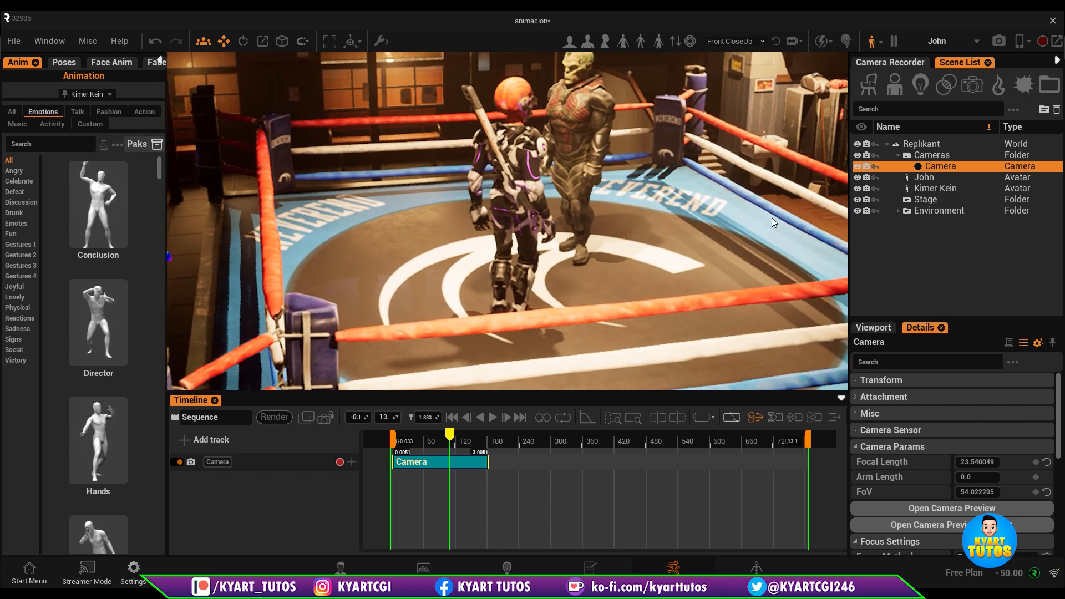
pyautogui.moveTo(773, 218); pyautogui.dragTo(918, 205, button='right')
pyautogui.moveTo(815, 188); pyautogui.dragTo(616, 197, button='right')
pyautogui.scroll(3, 794, 206)
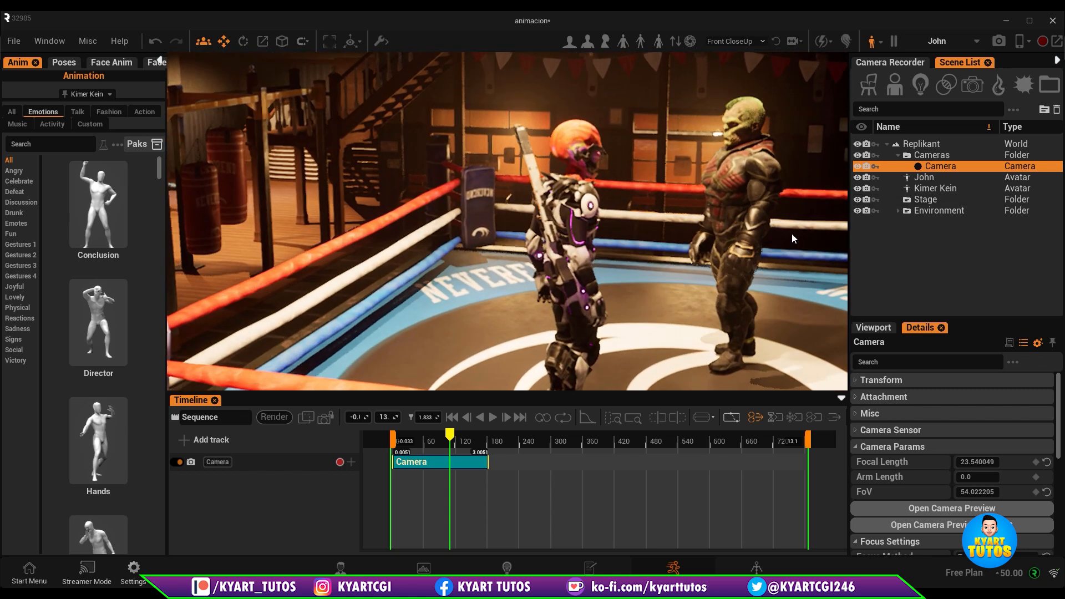
pyautogui.moveTo(793, 235); pyautogui.dragTo(744, 241, button='right')
pyautogui.moveTo(625, 238); pyautogui.dragTo(488, 238, button='right')
pyautogui.moveTo(574, 235); pyautogui.dragTo(638, 291, button='right')
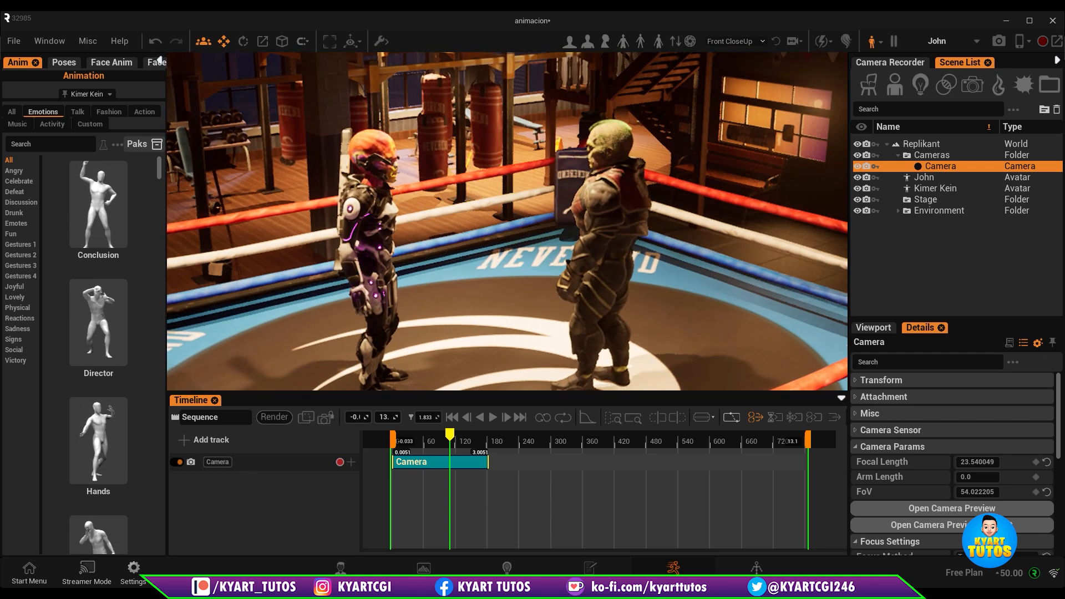
pyautogui.moveTo(433, 288); pyautogui.dragTo(450, 198, button='right')
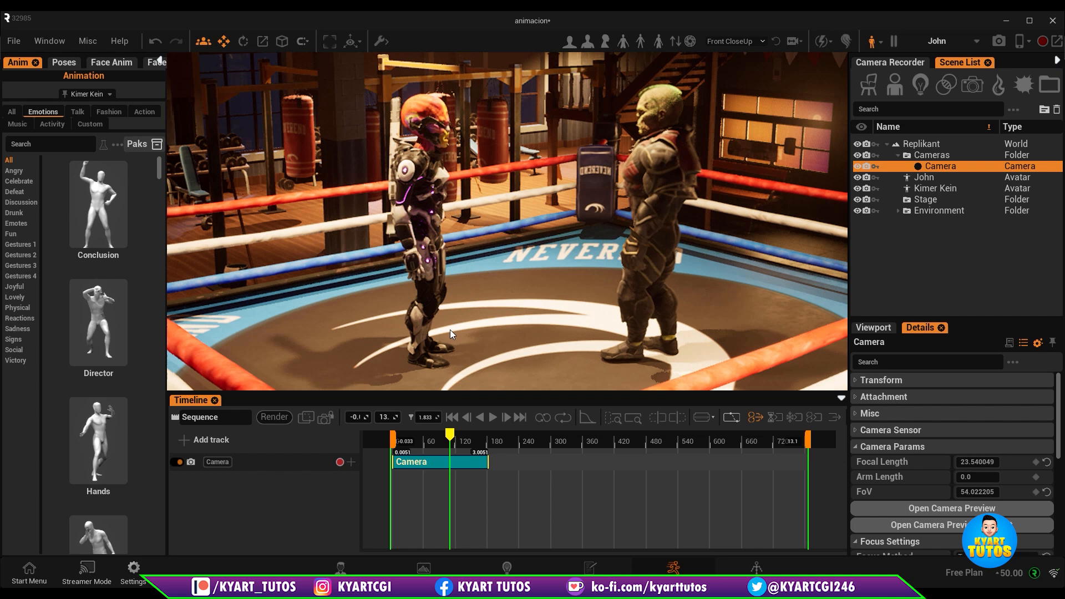
pyautogui.click(877, 331)
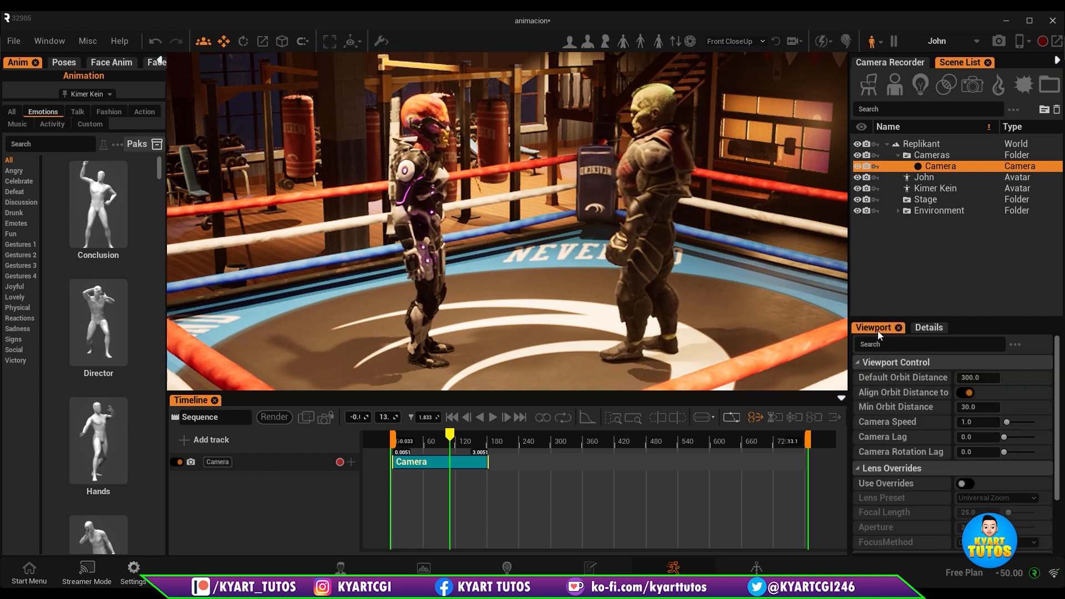
pyautogui.moveTo(963, 320); pyautogui.dragTo(968, 245)
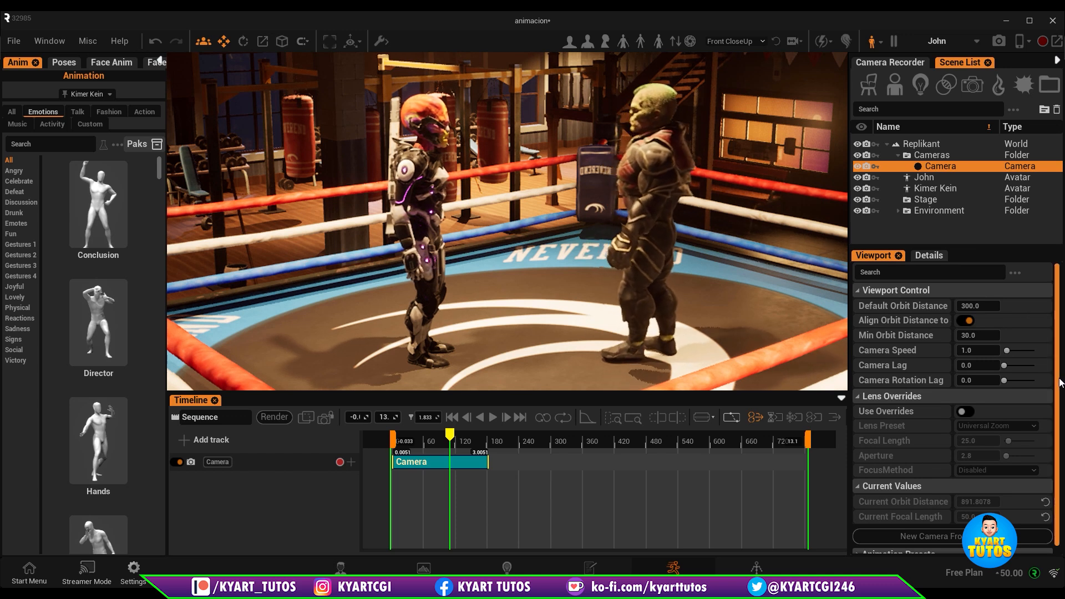
pyautogui.moveTo(1059, 379); pyautogui.dragTo(1050, 469)
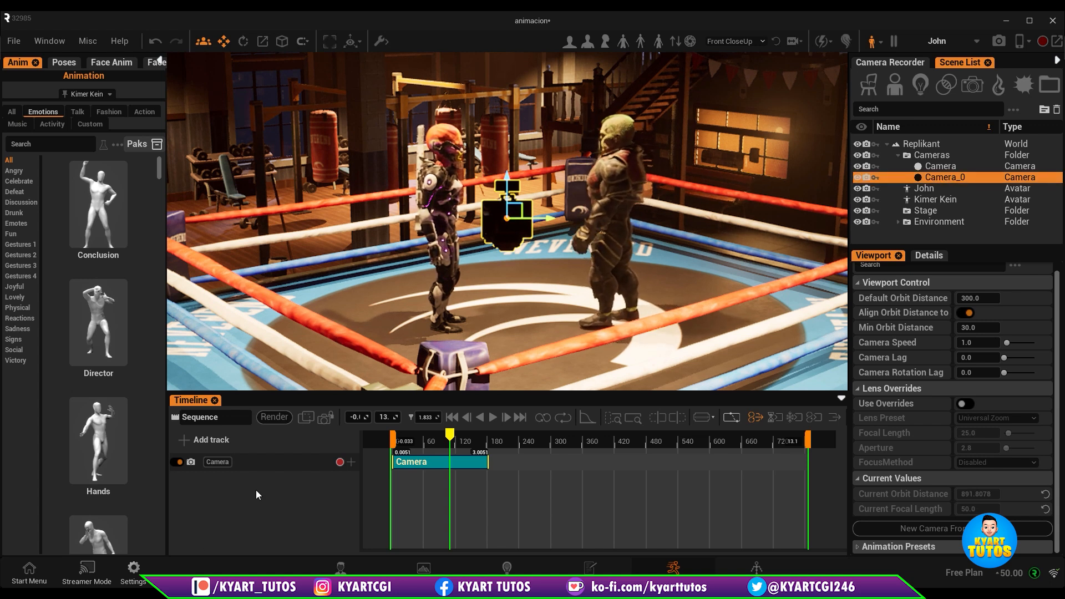
# Focus on Camera_0, check the sequence camera preview and inspect the surroundings of the ring
pyautogui.doubleClick(957, 177)
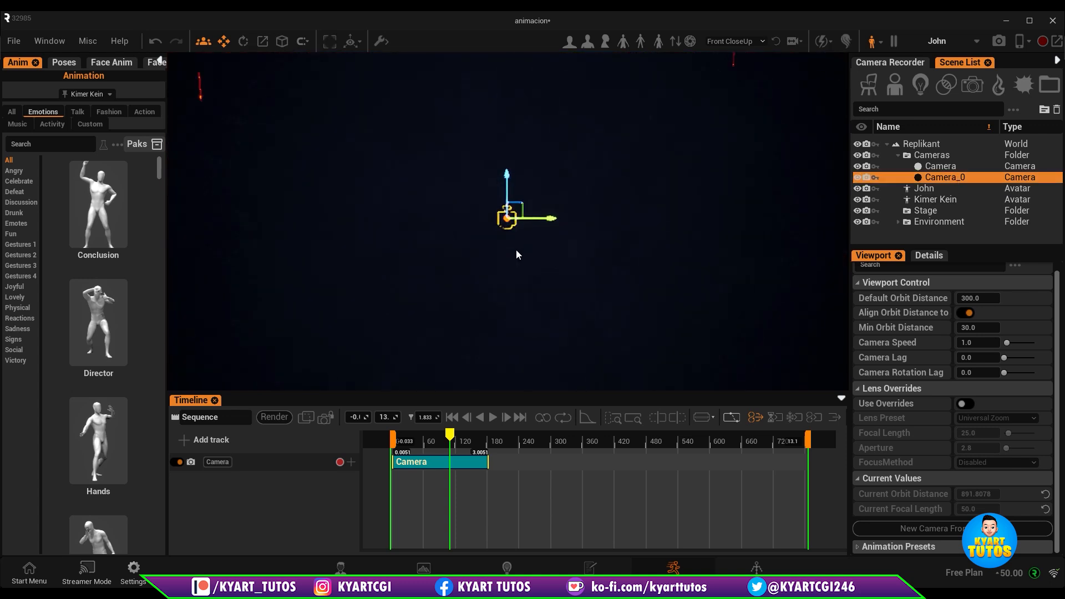
pyautogui.click(321, 420)
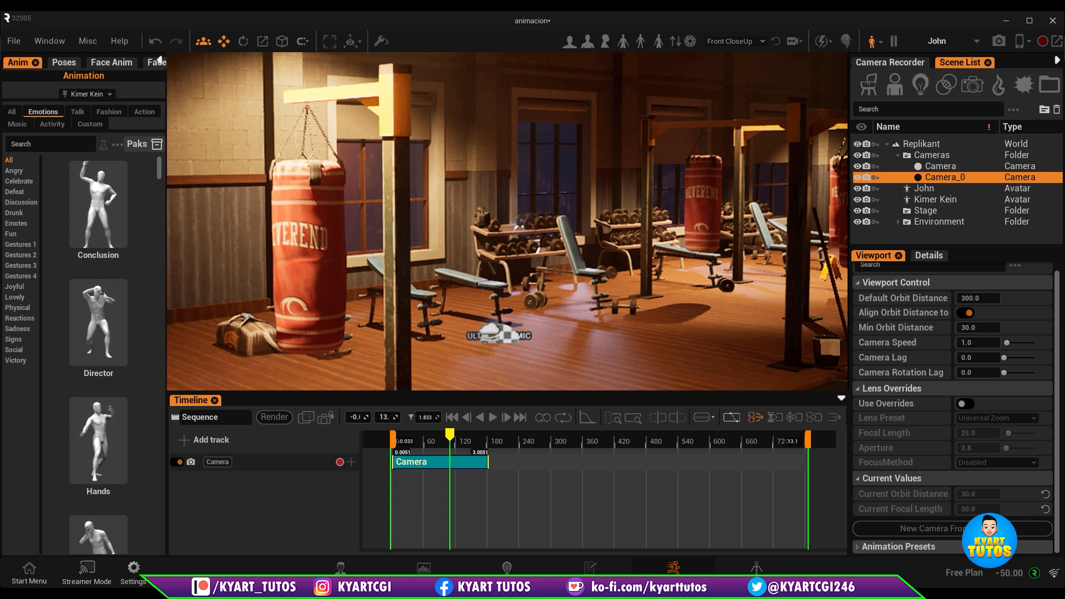
pyautogui.moveTo(388, 248); pyautogui.dragTo(529, 247, button='right')
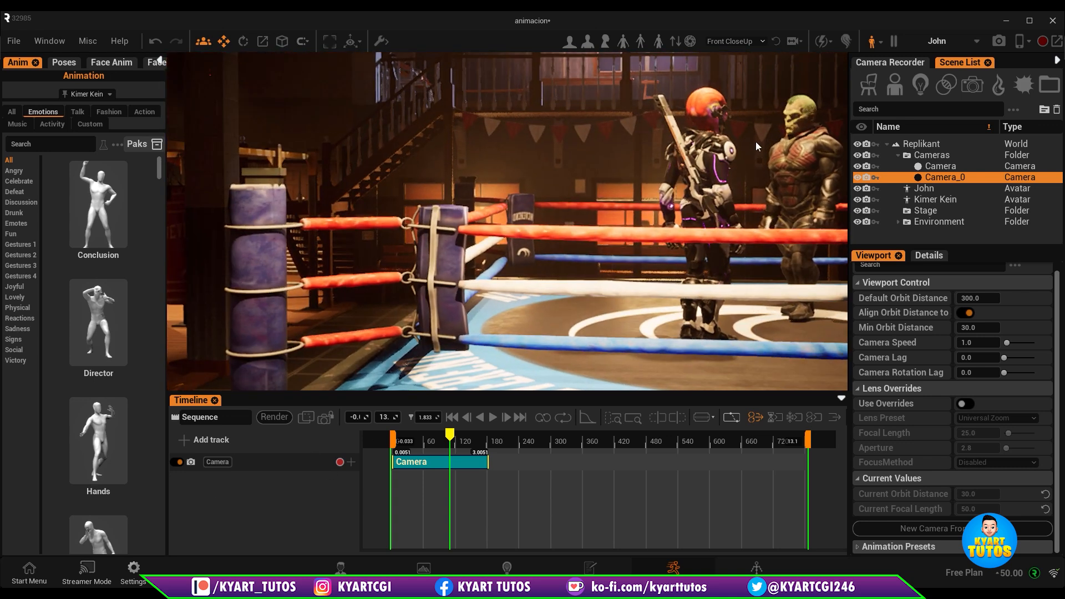
pyautogui.moveTo(756, 142); pyautogui.dragTo(749, 213, button='right')
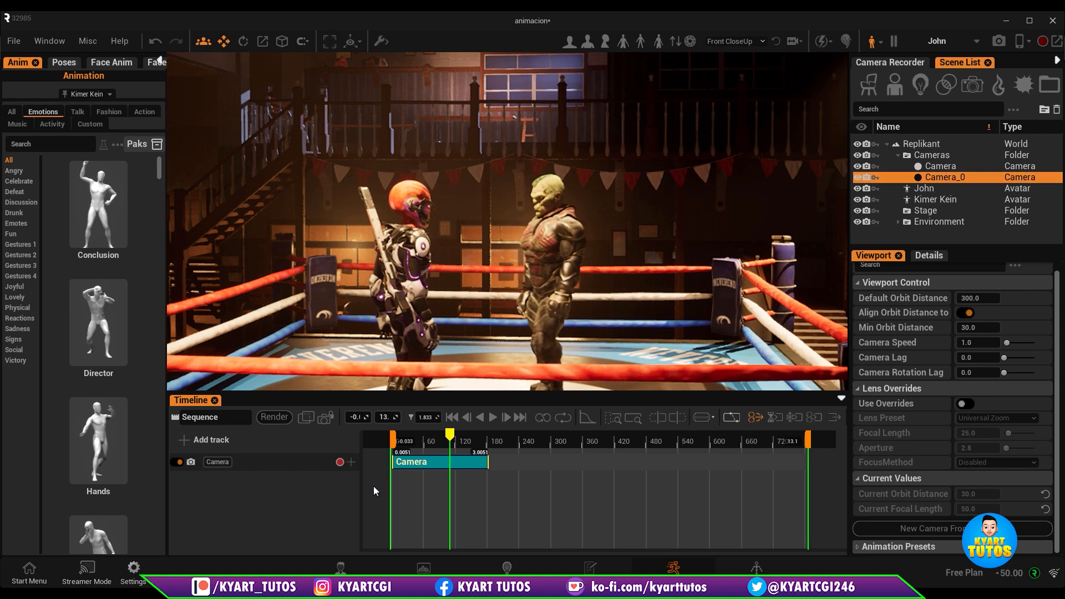
pyautogui.moveTo(604, 291)
pyautogui.mouseDown(button='right')
pyautogui.moveTo(738, 316)
pyautogui.moveTo(838, 310)
pyautogui.moveTo(943, 261)
pyautogui.moveTo(949, 227)
pyautogui.moveTo(998, 222)
pyautogui.moveTo(604, 288)
pyautogui.mouseUp(button='right')
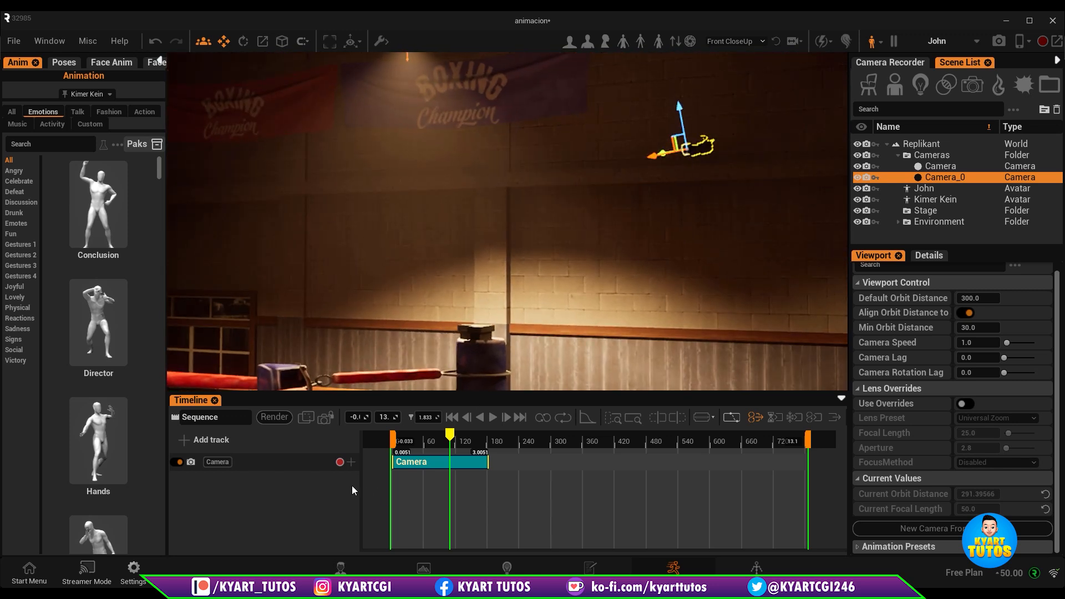
# Add a Camera_0 track to the sequence and shift its clip earlier to start at about 1.6 s
pyautogui.click(186, 441)
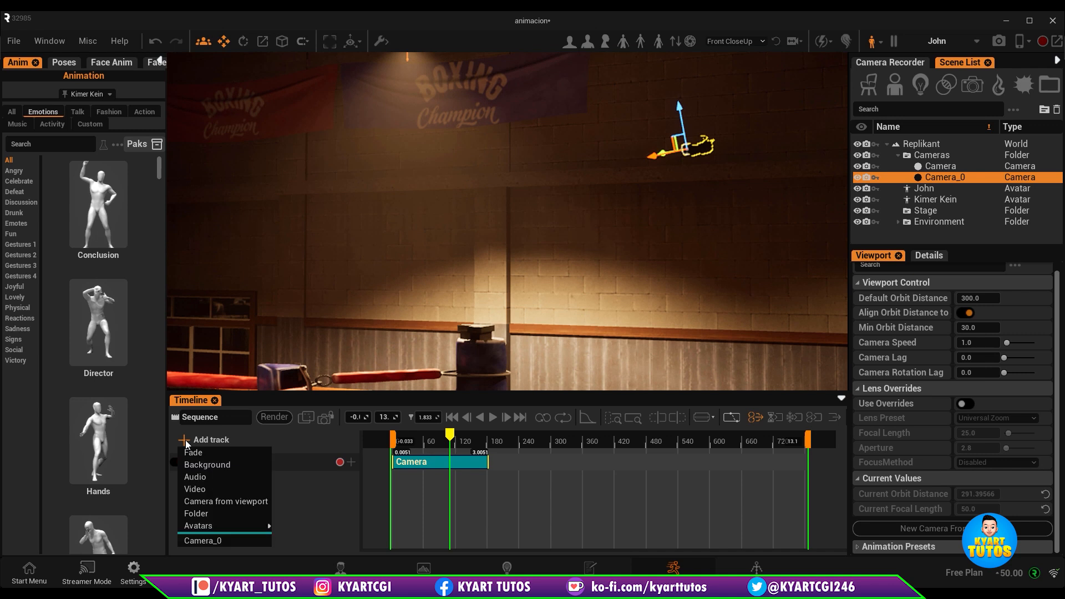
pyautogui.click(202, 541)
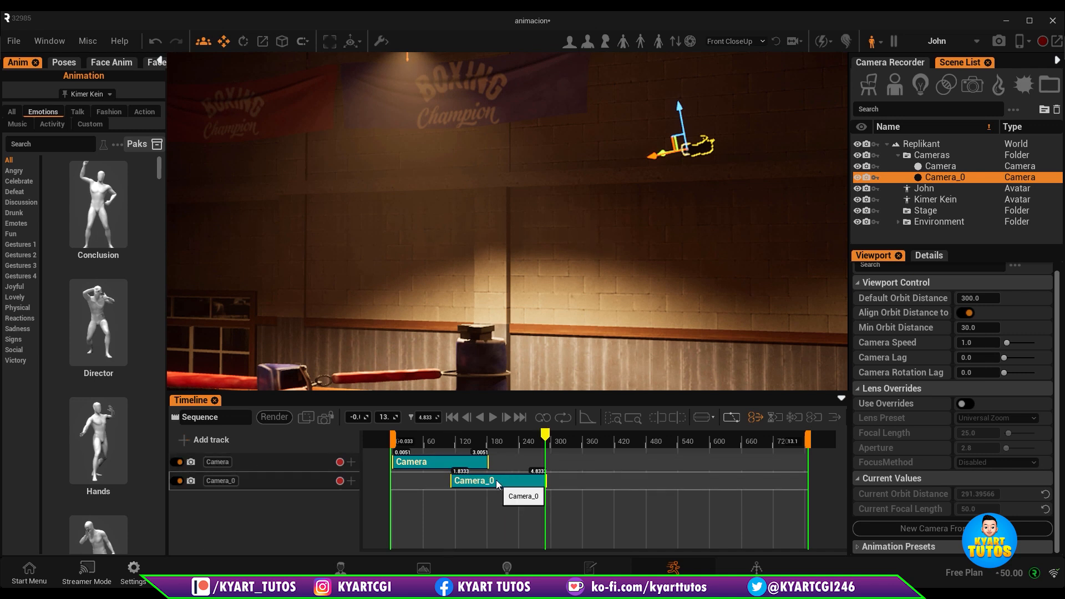
pyautogui.moveTo(497, 484)
pyautogui.mouseDown()
pyautogui.moveTo(547, 478)
pyautogui.moveTo(447, 485)
pyautogui.moveTo(521, 480)
pyautogui.moveTo(491, 480)
pyautogui.mouseUp()
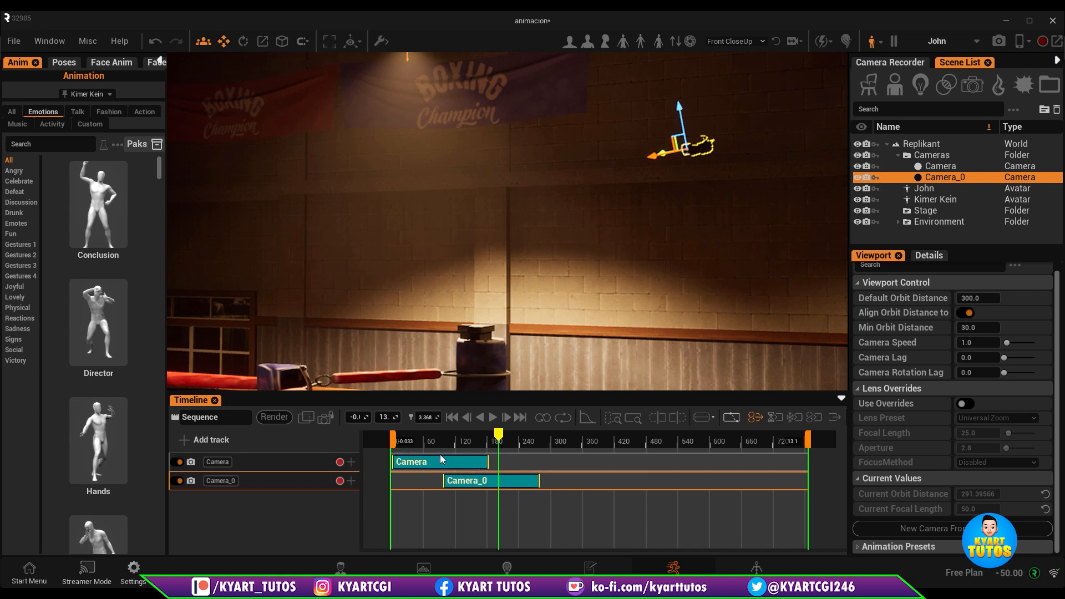
# Reassign the second camera track from Camera_0 to Camera, scrub the playhead to 1.05 s and select the first track
pyautogui.click(226, 480)
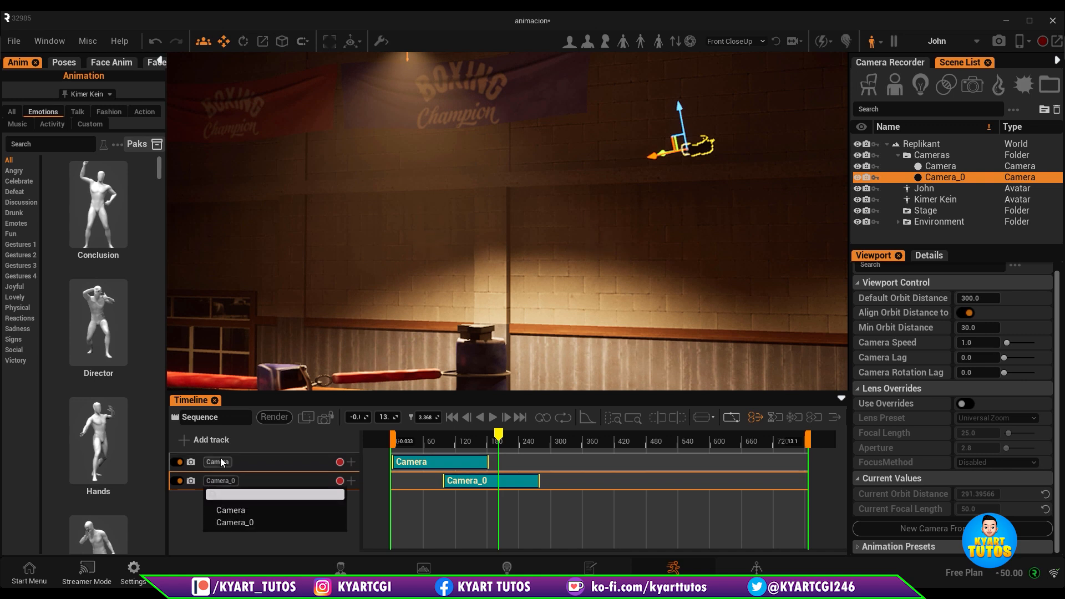
pyautogui.click(234, 507)
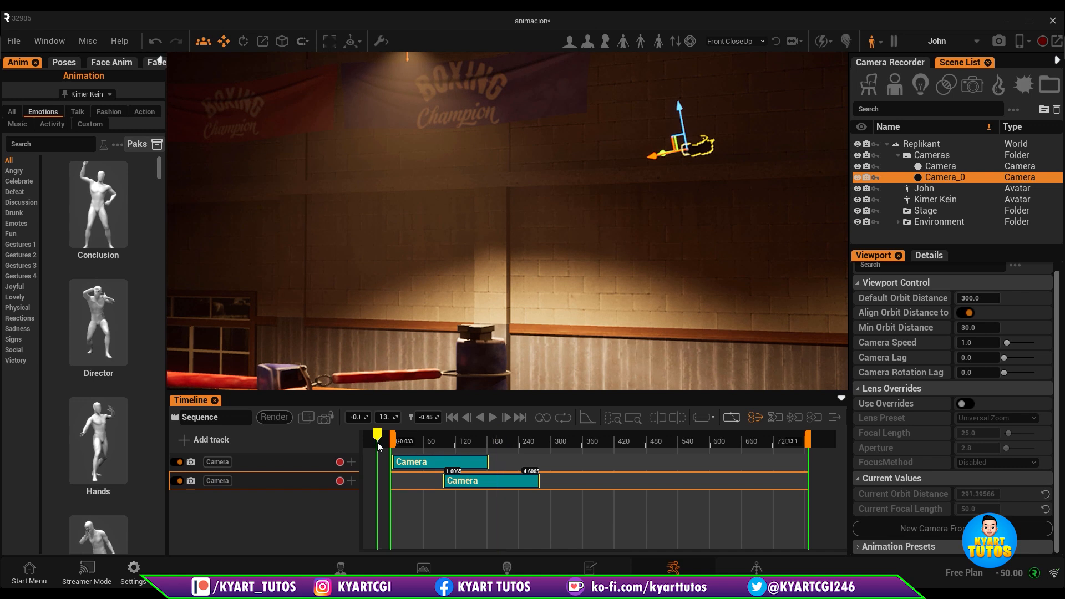
pyautogui.moveTo(378, 444); pyautogui.dragTo(425, 443)
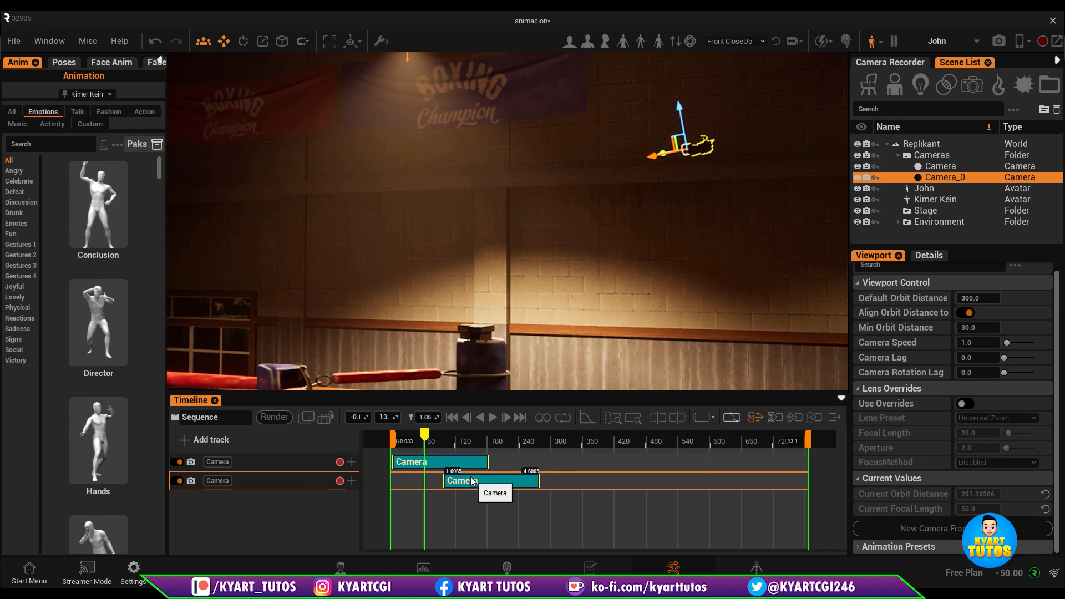
pyautogui.click(288, 464)
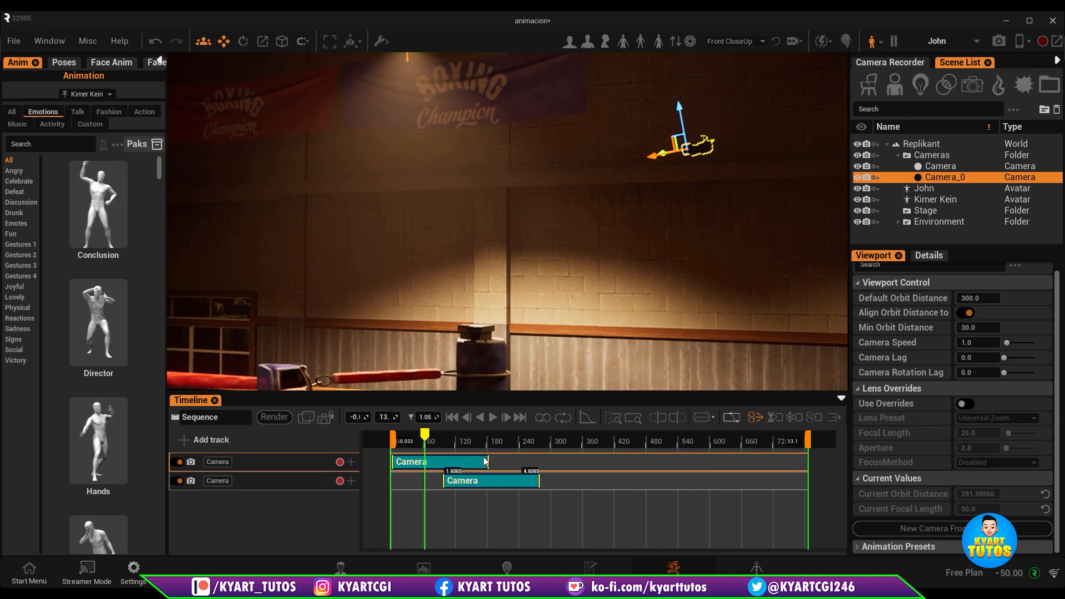
# Select the object named Camera, show its details and open its preview in edit mode to pilot it
pyautogui.click(946, 166)
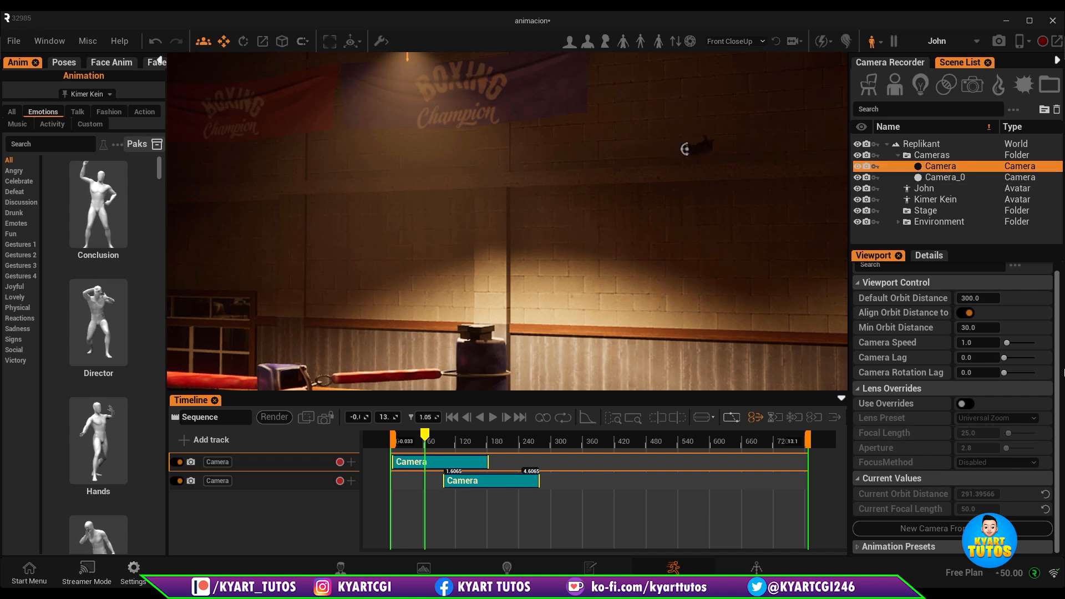
pyautogui.moveTo(1064, 437); pyautogui.dragTo(1057, 438)
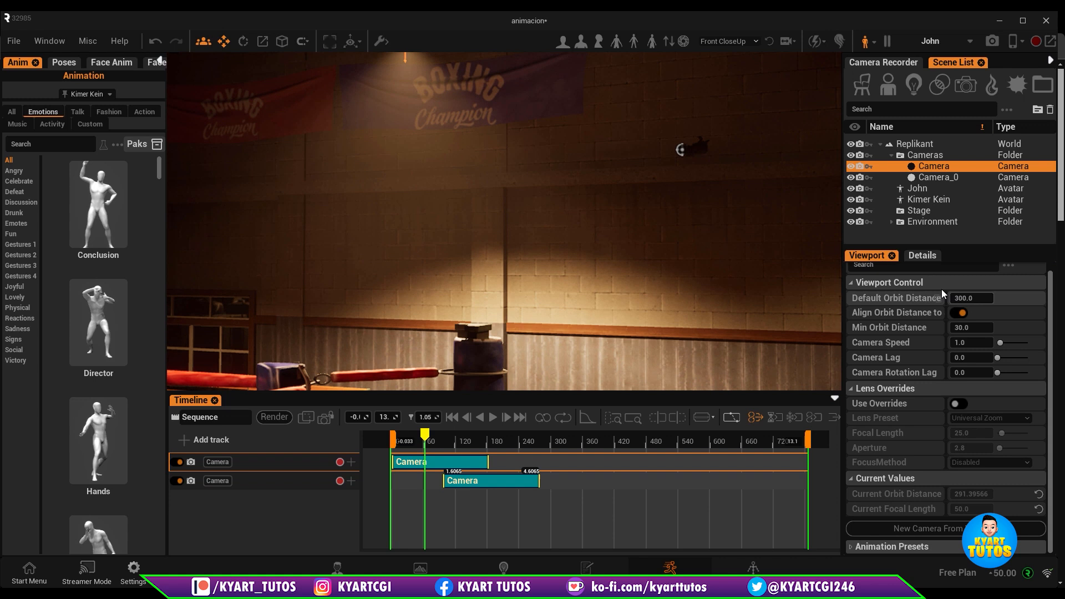
pyautogui.click(915, 254)
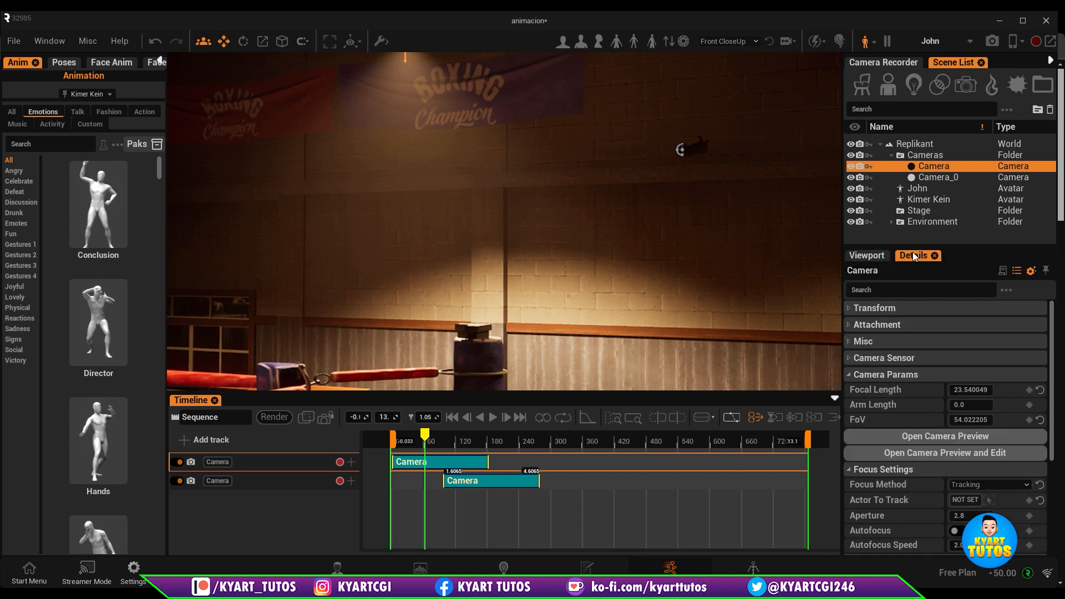
pyautogui.click(977, 455)
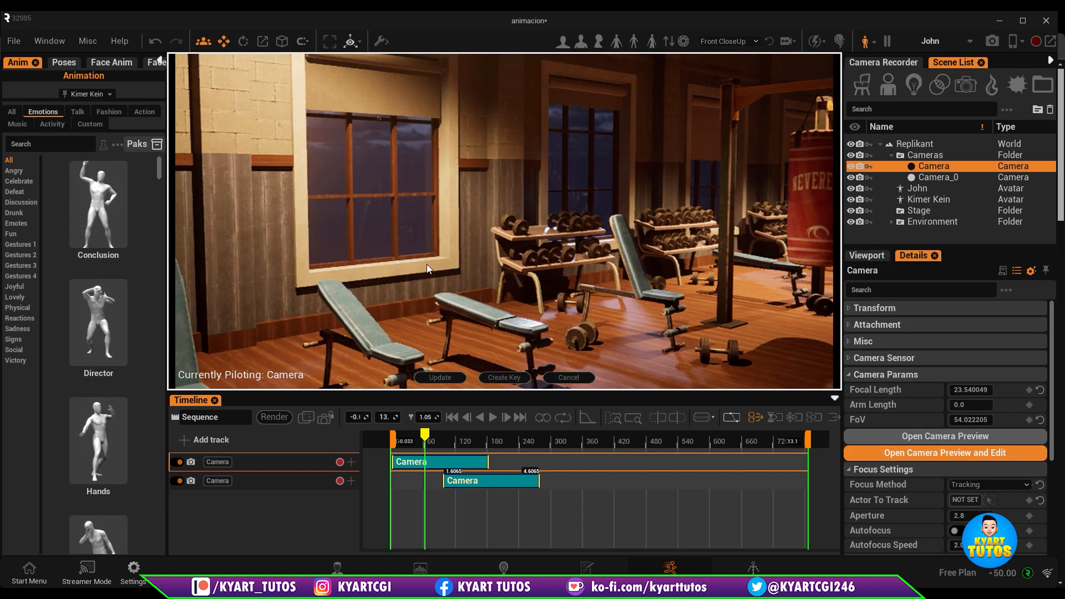
# Turn the piloted camera toward the two fighters in the ring and set its focus method to Disabled
pyautogui.moveTo(427, 269); pyautogui.dragTo(754, 269, button='right')
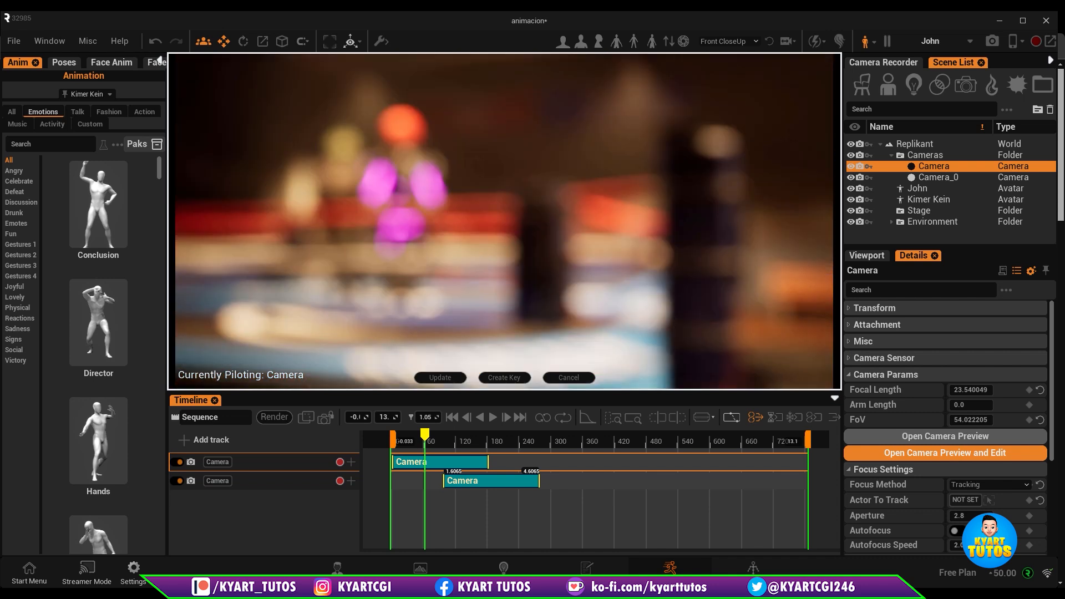
pyautogui.moveTo(424, 167); pyautogui.dragTo(381, 240, button='right')
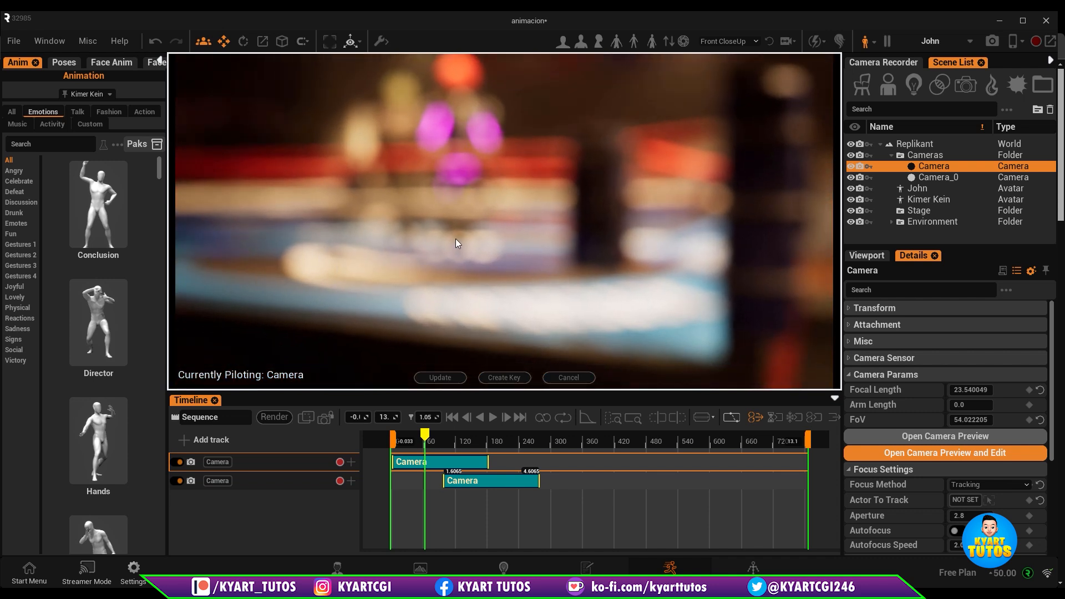
pyautogui.moveTo(534, 182); pyautogui.dragTo(253, 200, button='right')
pyautogui.moveTo(454, 175); pyautogui.dragTo(534, 221, button='middle')
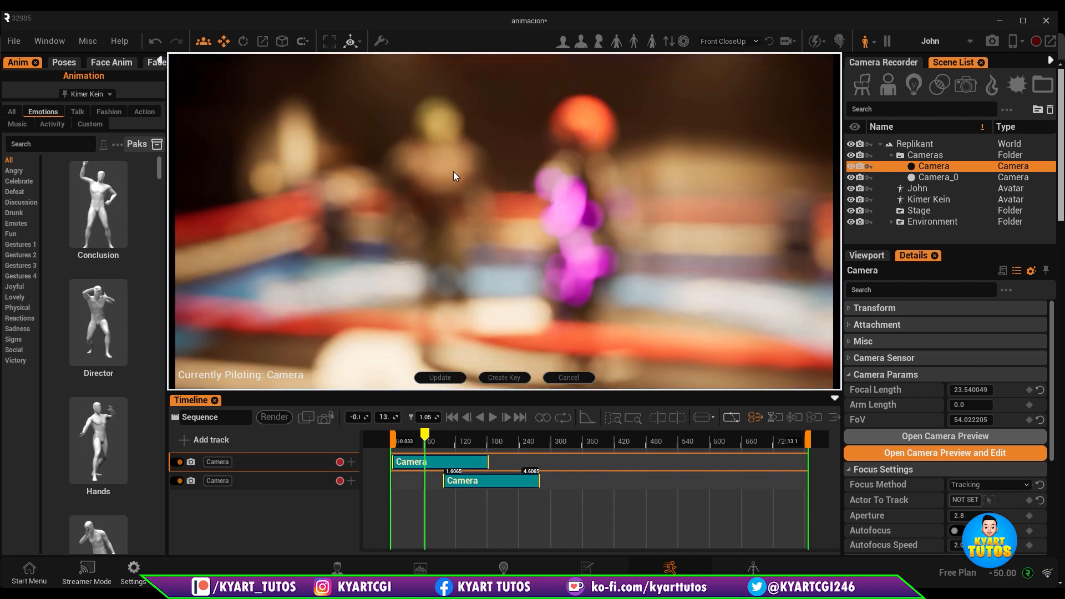
pyautogui.moveTo(475, 187); pyautogui.dragTo(486, 221, button='right')
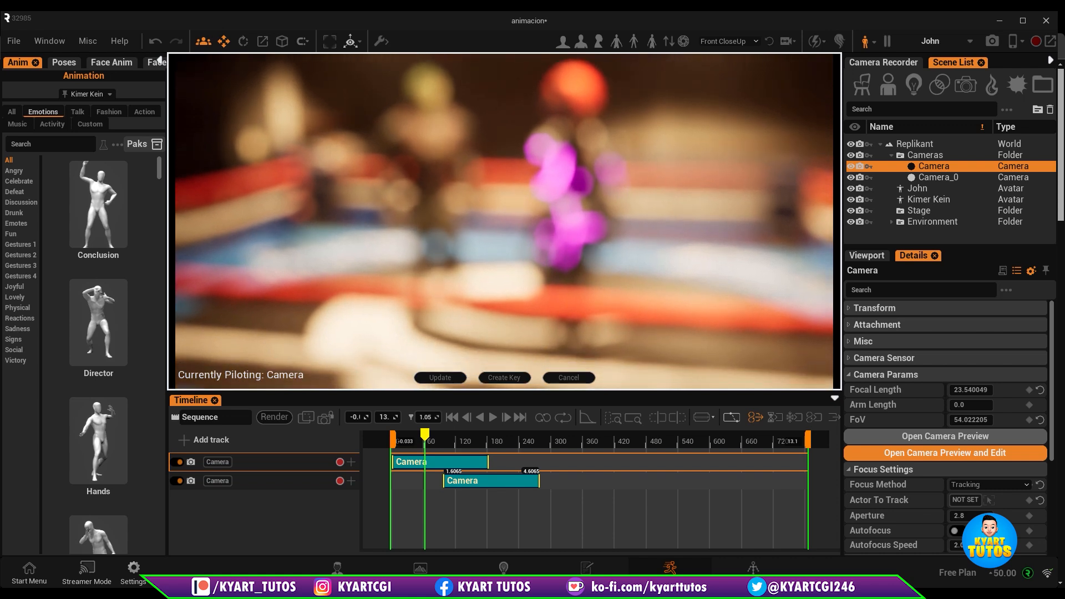
pyautogui.scroll(-2, 479, 178)
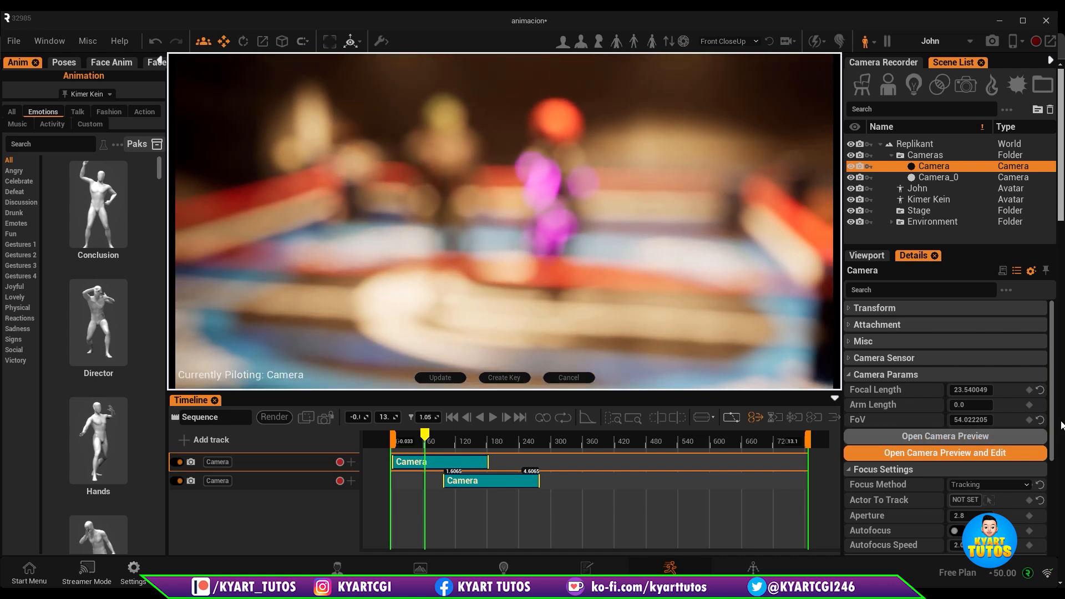
pyautogui.click(990, 487)
pyautogui.click(984, 497)
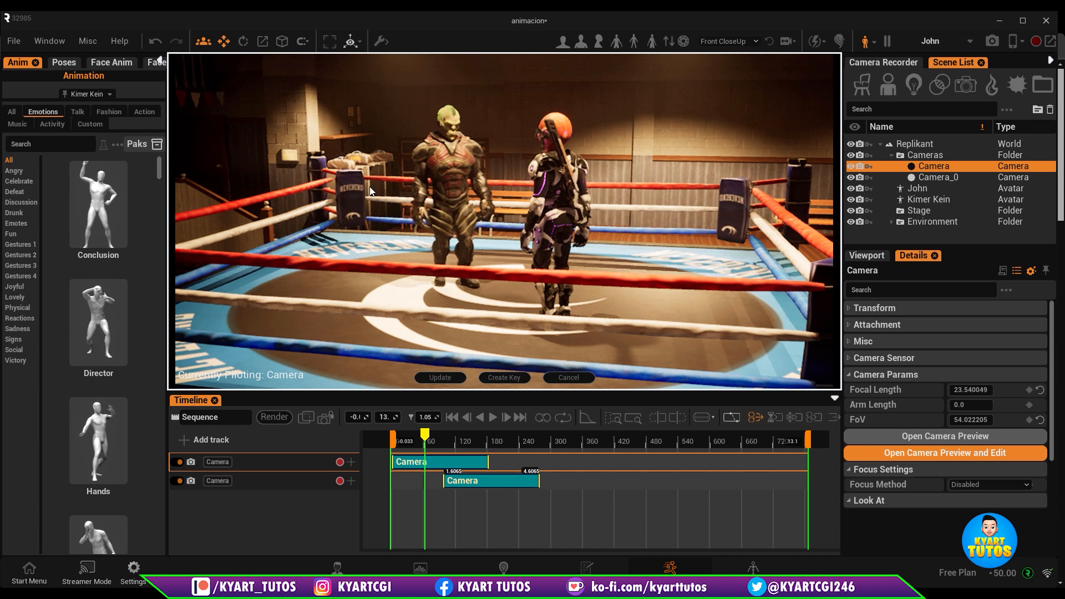
# Reframe the piloted camera from outside the ring corner with both fighters facing each other in side view, and update it with this shot
pyautogui.moveTo(571, 294); pyautogui.dragTo(392, 274, button='right')
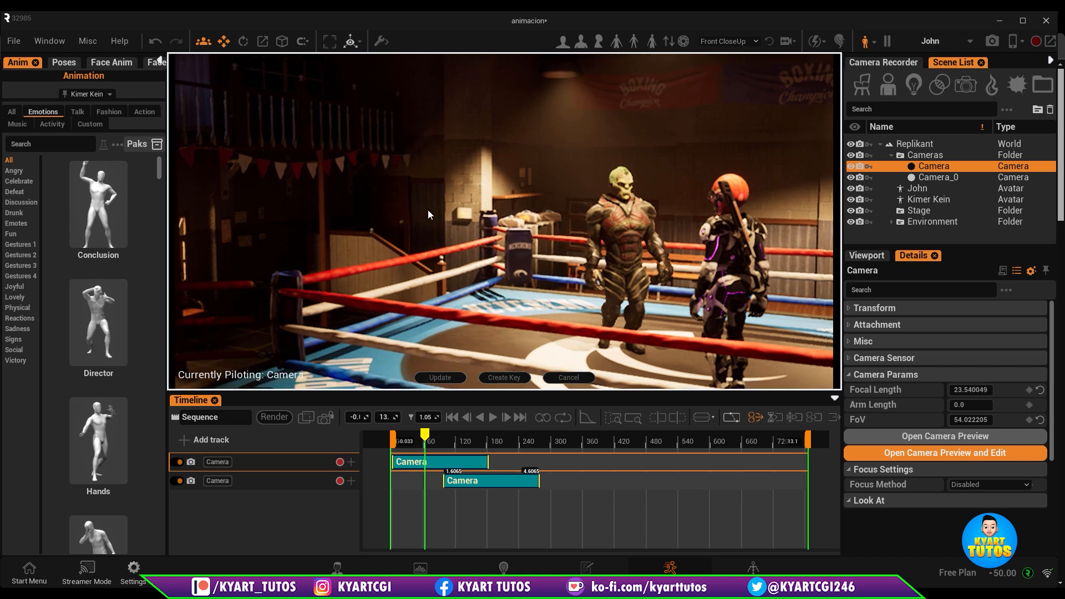
pyautogui.moveTo(567, 245); pyautogui.dragTo(433, 228, button='middle')
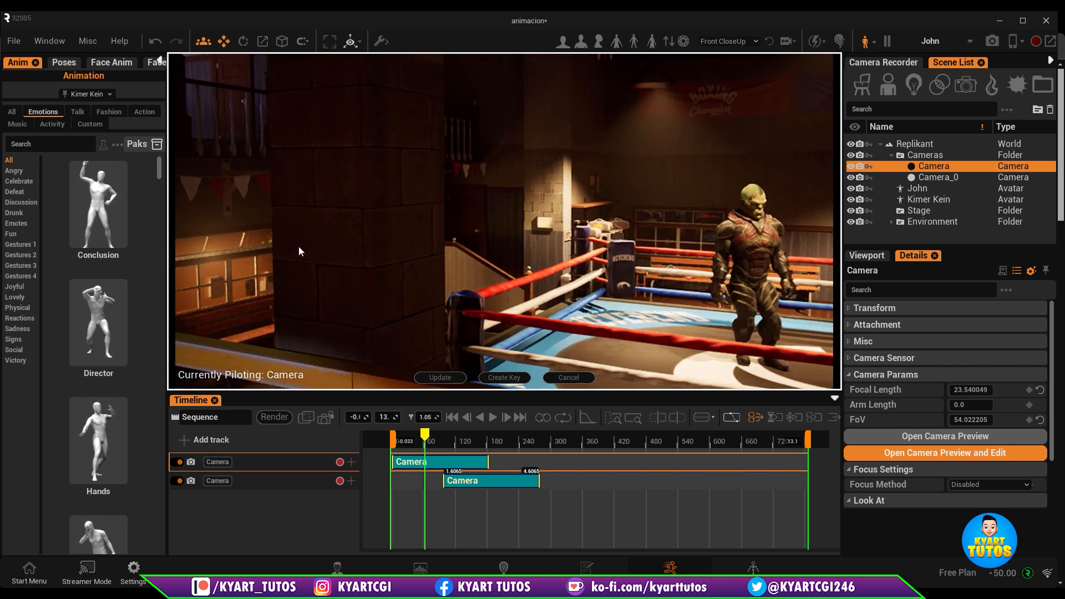
pyautogui.moveTo(299, 252); pyautogui.dragTo(482, 133, button='right')
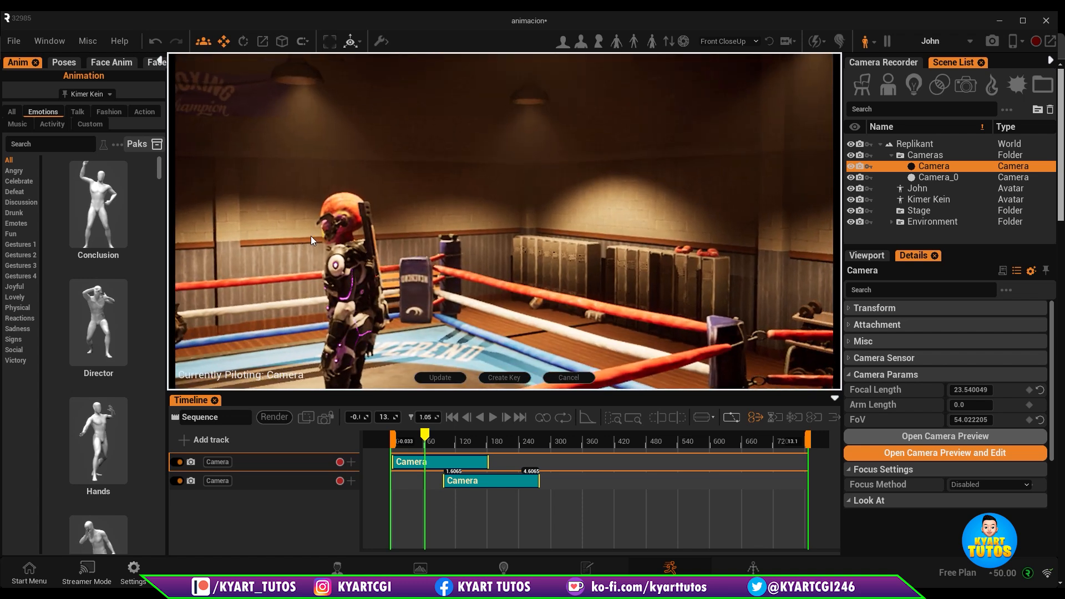
pyautogui.moveTo(411, 201); pyautogui.dragTo(369, 278, button='right')
pyautogui.scroll(-3, 395, 212)
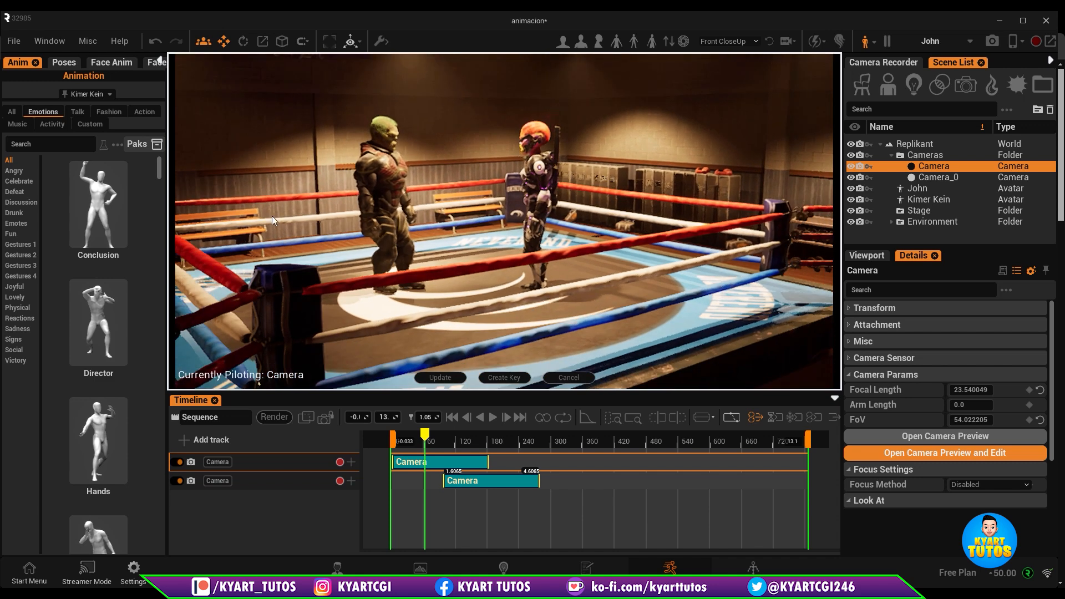
pyautogui.moveTo(273, 220); pyautogui.dragTo(228, 202, button='middle')
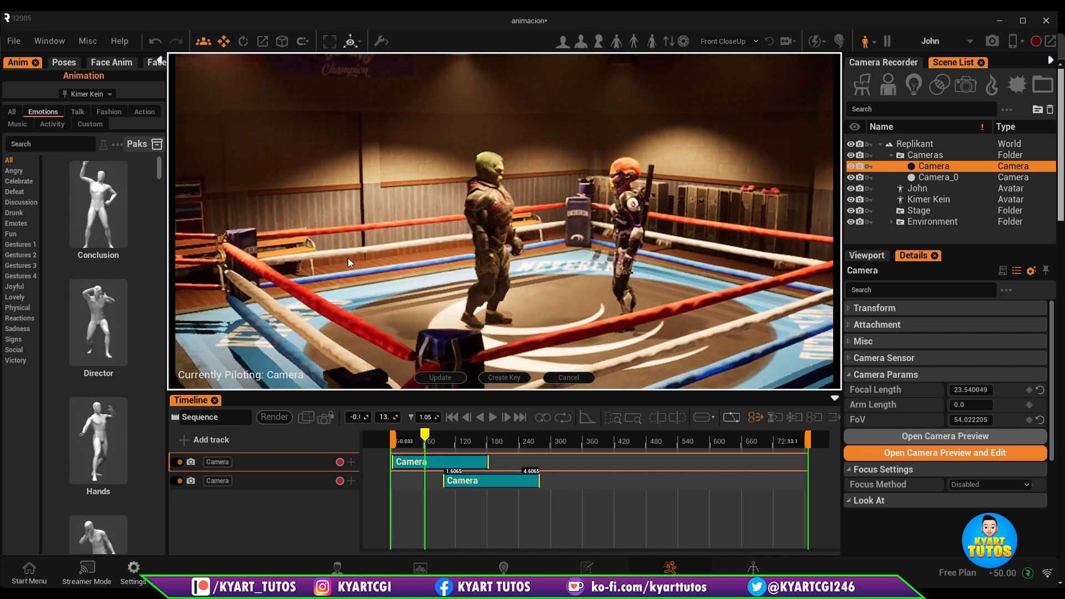
pyautogui.moveTo(384, 287); pyautogui.dragTo(364, 299, button='middle')
pyautogui.moveTo(495, 290); pyautogui.dragTo(546, 286, button='right')
pyautogui.moveTo(546, 286); pyautogui.dragTo(494, 283, button='middle')
pyautogui.moveTo(404, 244); pyautogui.dragTo(378, 234, button='right')
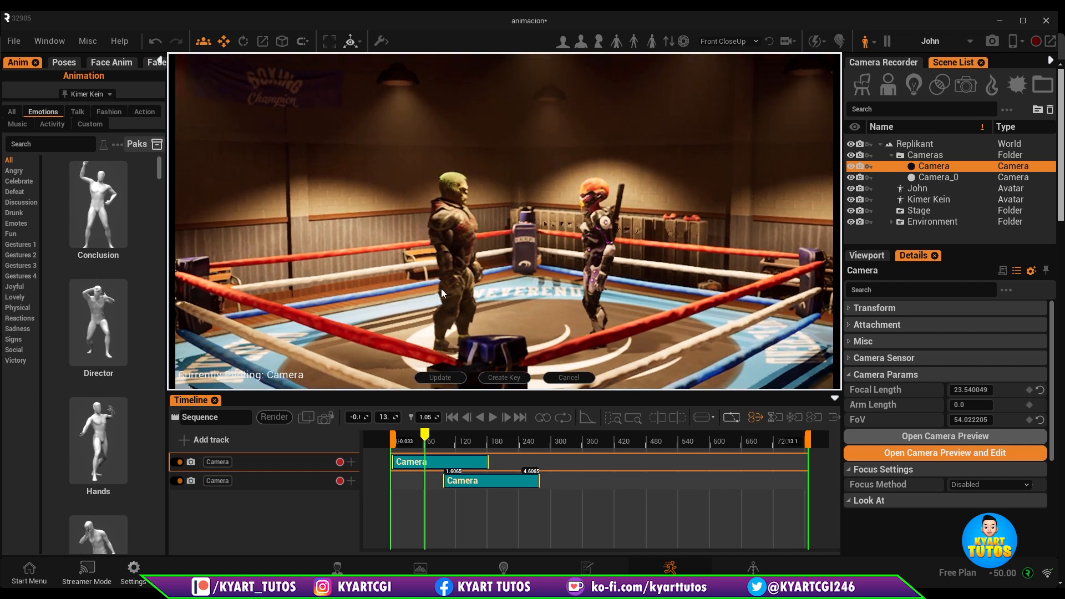
pyautogui.moveTo(378, 234); pyautogui.dragTo(378, 189)
pyautogui.moveTo(378, 188); pyautogui.dragTo(438, 210, button='right')
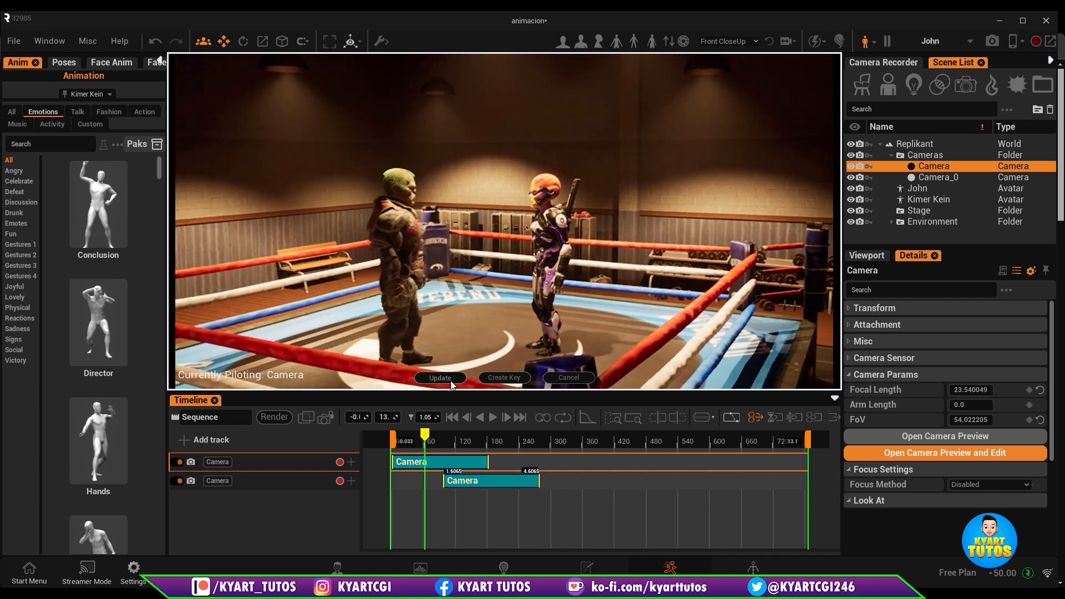
pyautogui.click(450, 380)
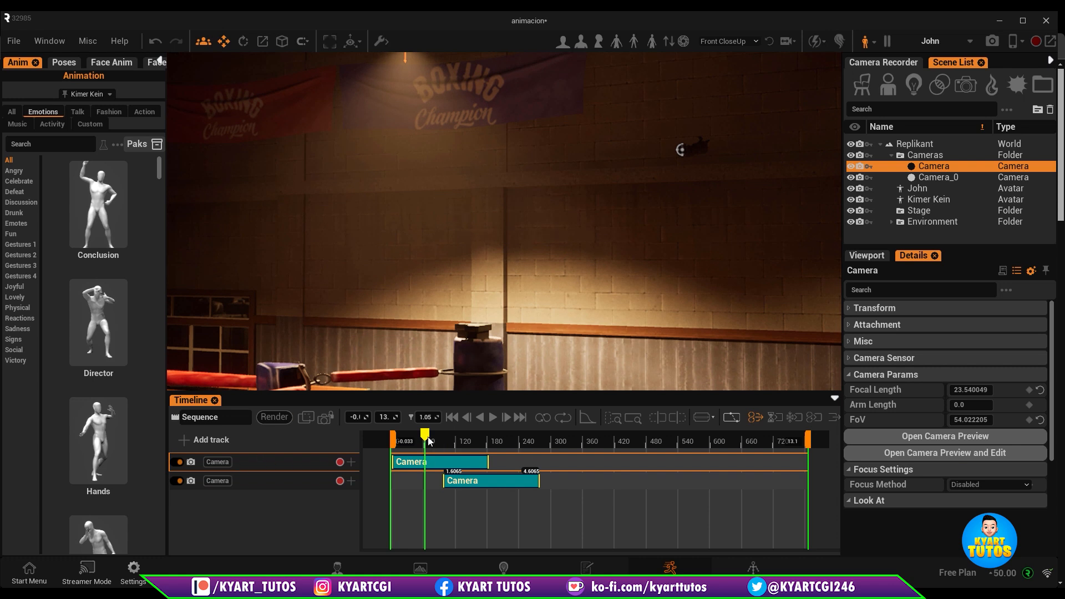
# Lock the viewport to the sequence camera and scrub the playhead to 0.85 s
pyautogui.click(326, 422)
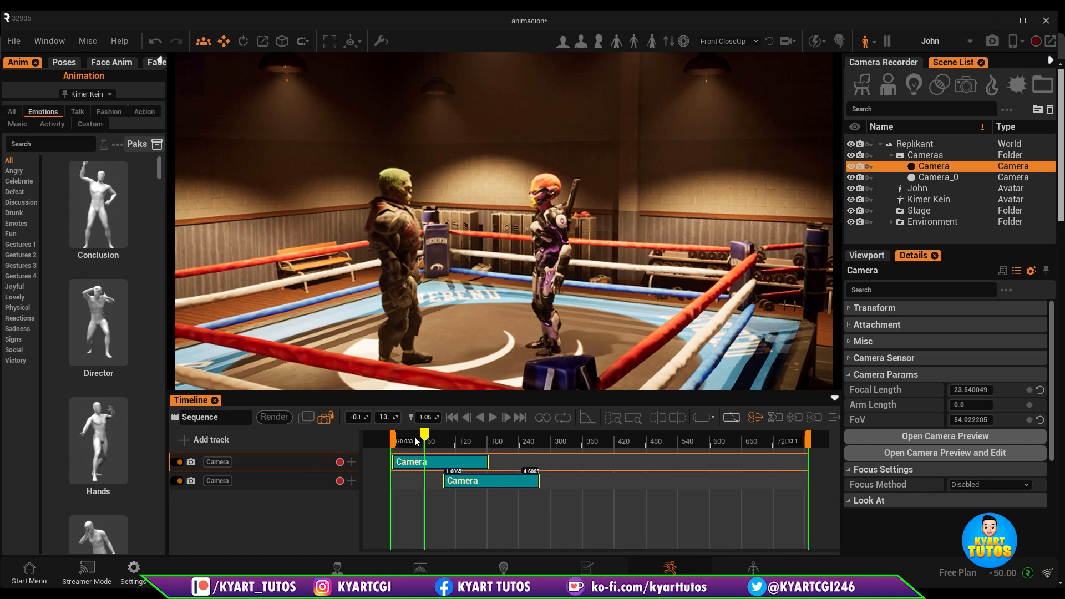
pyautogui.click(395, 441)
pyautogui.moveTo(395, 442); pyautogui.dragTo(418, 441)
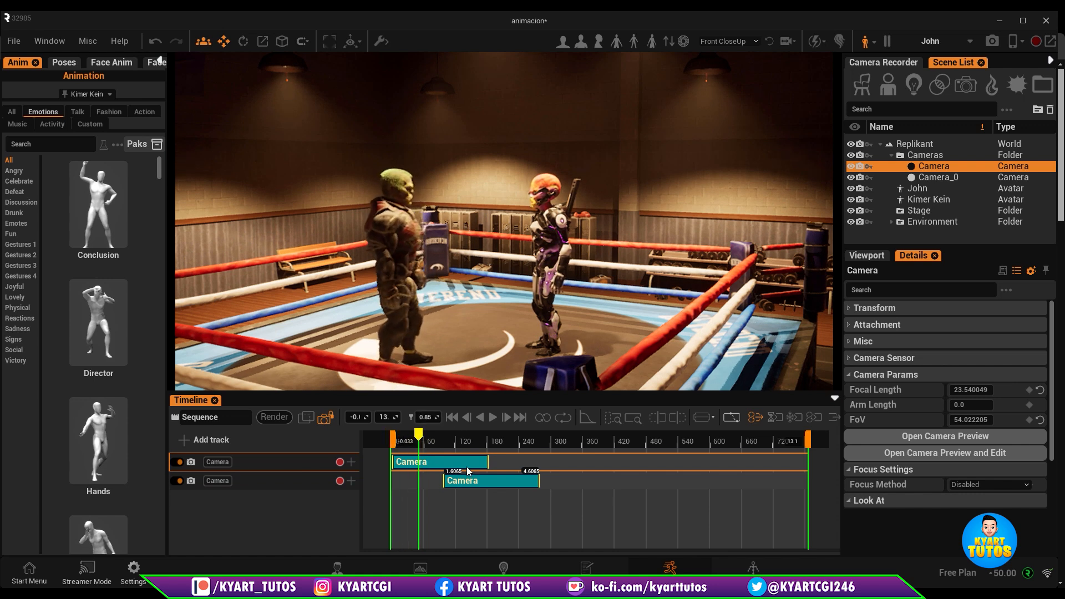
# Move the second camera track's clip to start at about 2.67 s and scrub the playhead to 3.033 s
pyautogui.click(492, 482)
pyautogui.moveTo(504, 484); pyautogui.dragTo(531, 483)
pyautogui.click(425, 441)
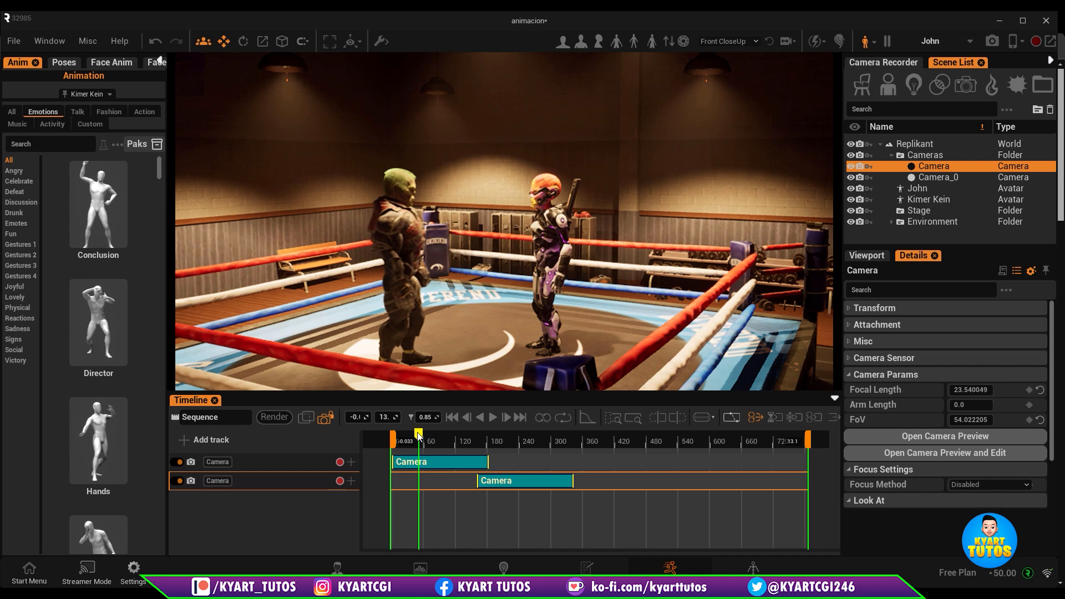
pyautogui.moveTo(471, 441); pyautogui.dragTo(553, 446)
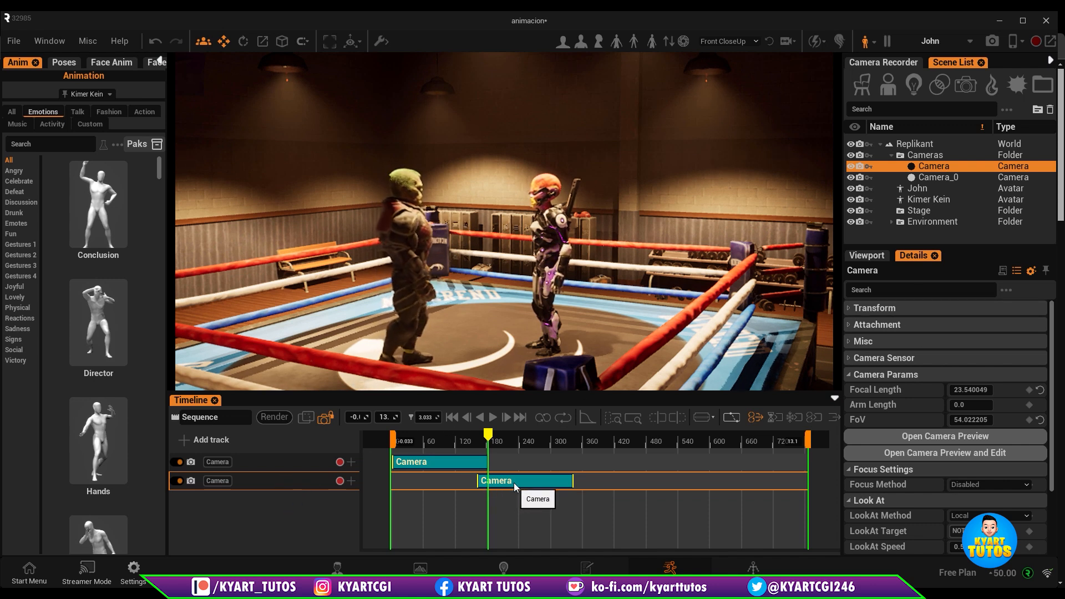
# Reassign the second camera track to Camera_0 and scrub across the cut between both cameras to 4.05 s
pyautogui.click(225, 483)
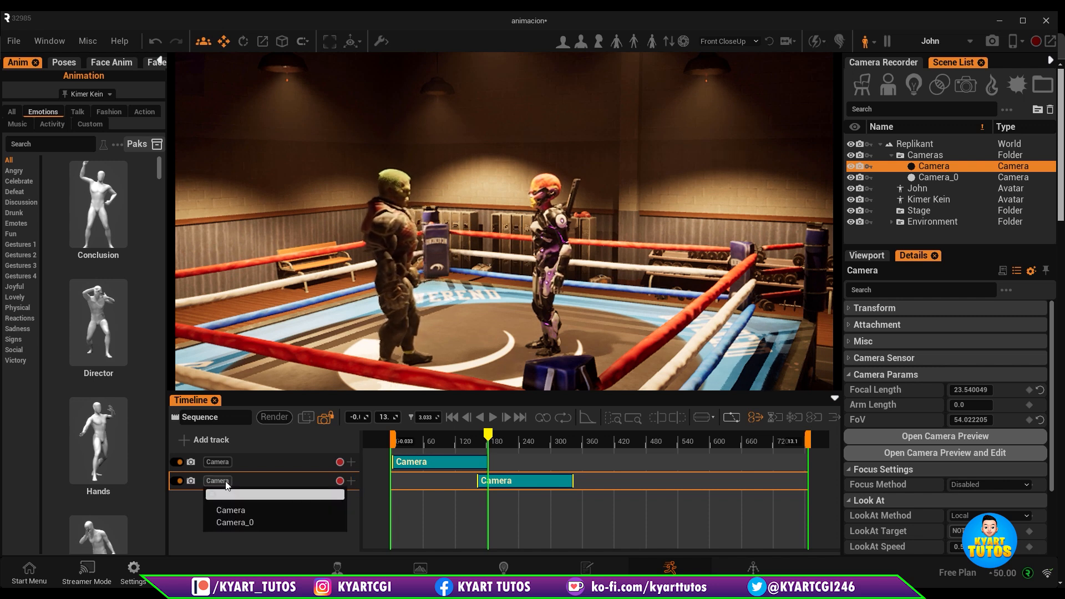
pyautogui.click(246, 522)
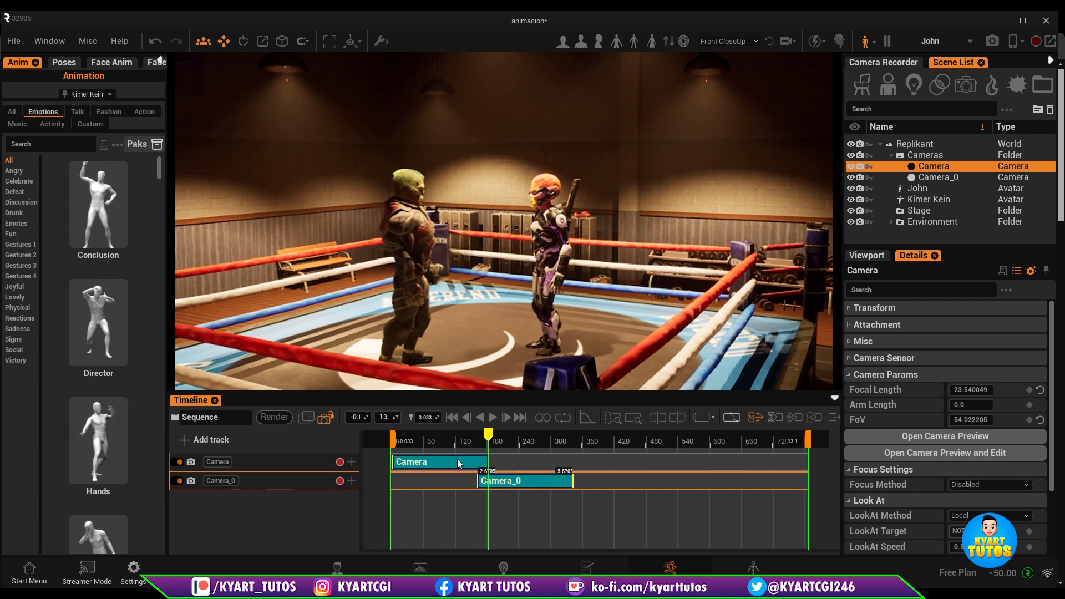
pyautogui.moveTo(490, 438); pyautogui.dragTo(462, 454)
pyautogui.click(490, 441)
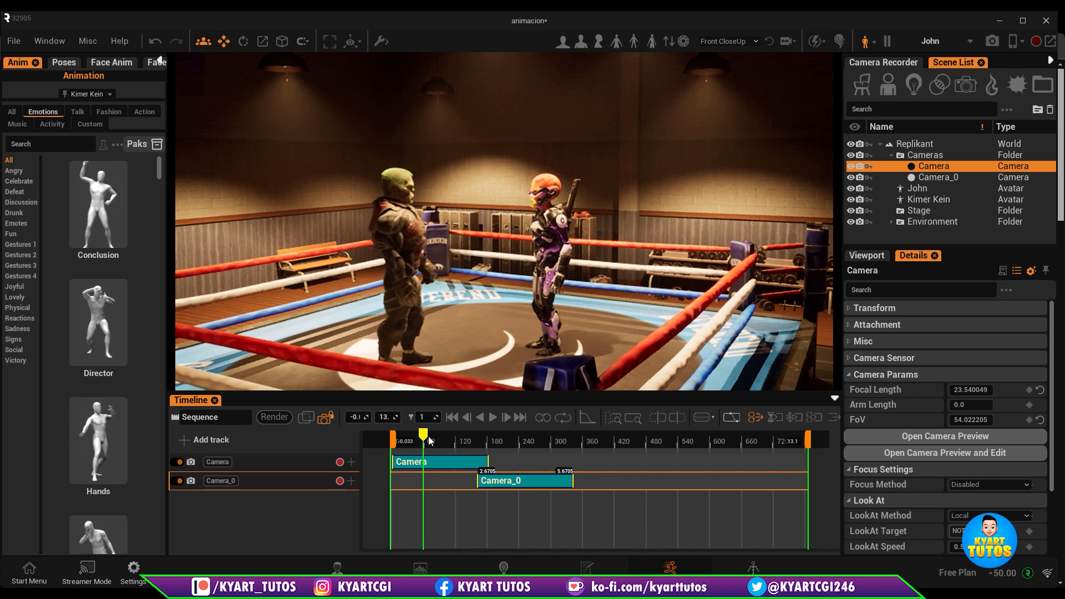
pyautogui.moveTo(414, 441); pyautogui.dragTo(528, 449)
pyautogui.moveTo(484, 448); pyautogui.dragTo(521, 451)
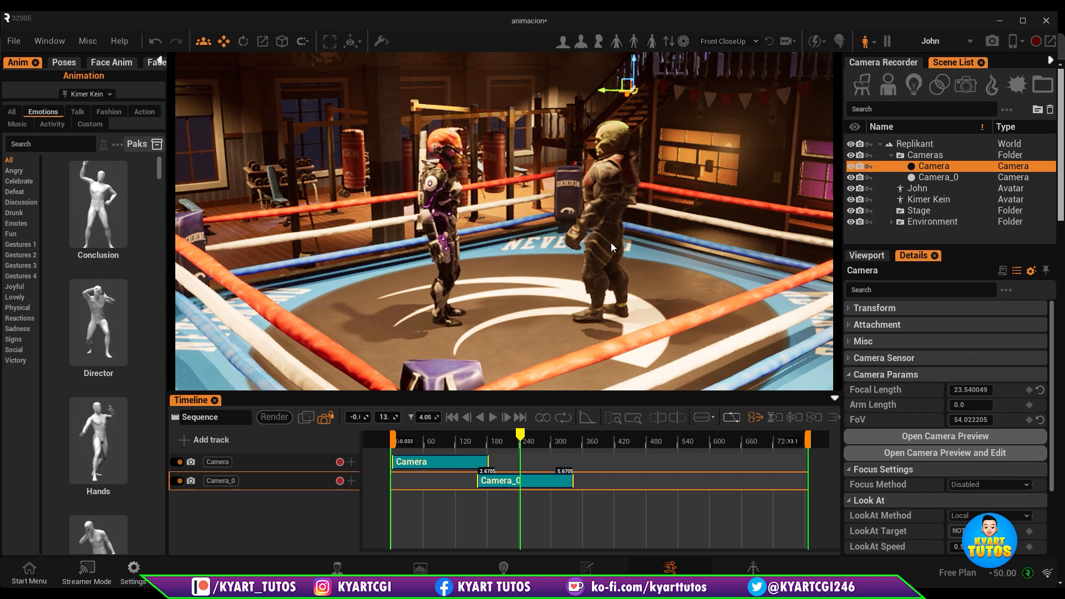
# Unlock the viewport from the sequence camera and lower the green-headed fighter by about 1.6 along Z toward the ring floor
pyautogui.click(331, 421)
pyautogui.scroll(5, 646, 194)
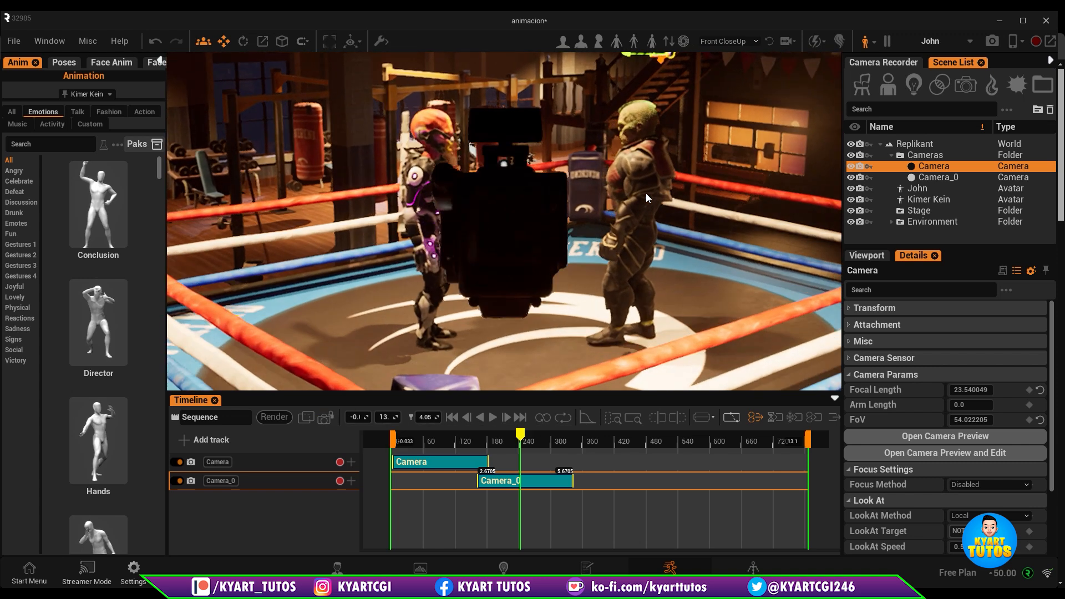
pyautogui.moveTo(664, 176); pyautogui.dragTo(704, 137, button='right')
pyautogui.scroll(-4, 594, 209)
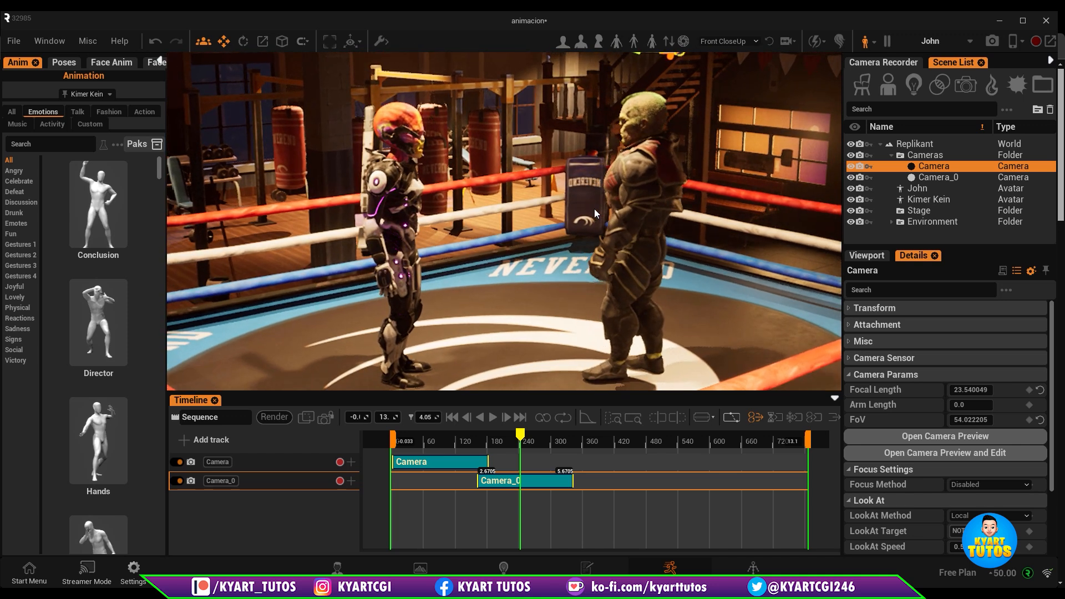
pyautogui.click(629, 311)
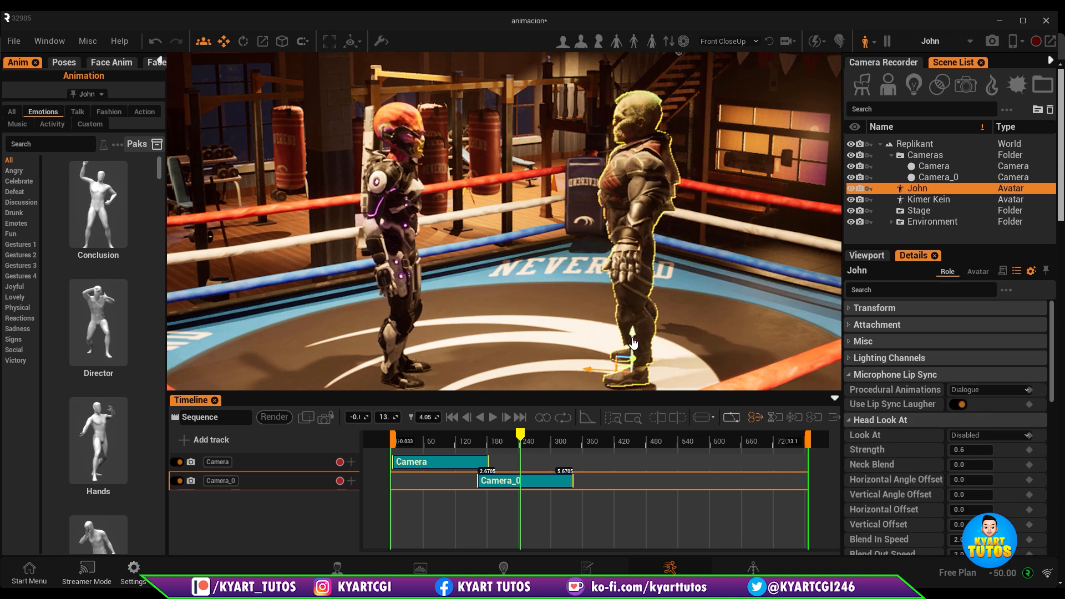
pyautogui.moveTo(632, 337); pyautogui.dragTo(635, 340)
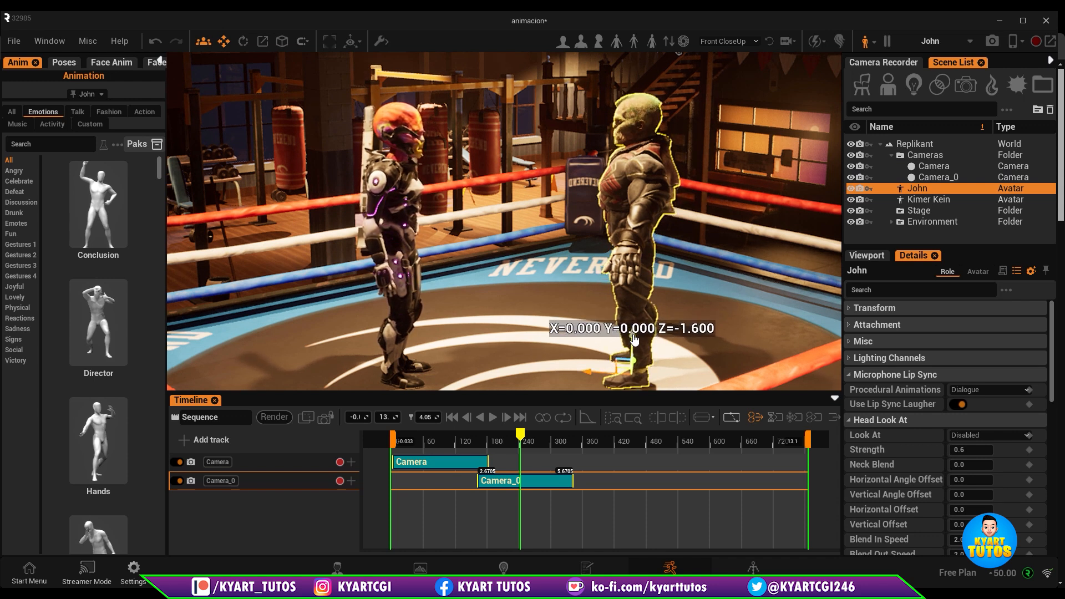
pyautogui.moveTo(635, 340); pyautogui.dragTo(636, 341)
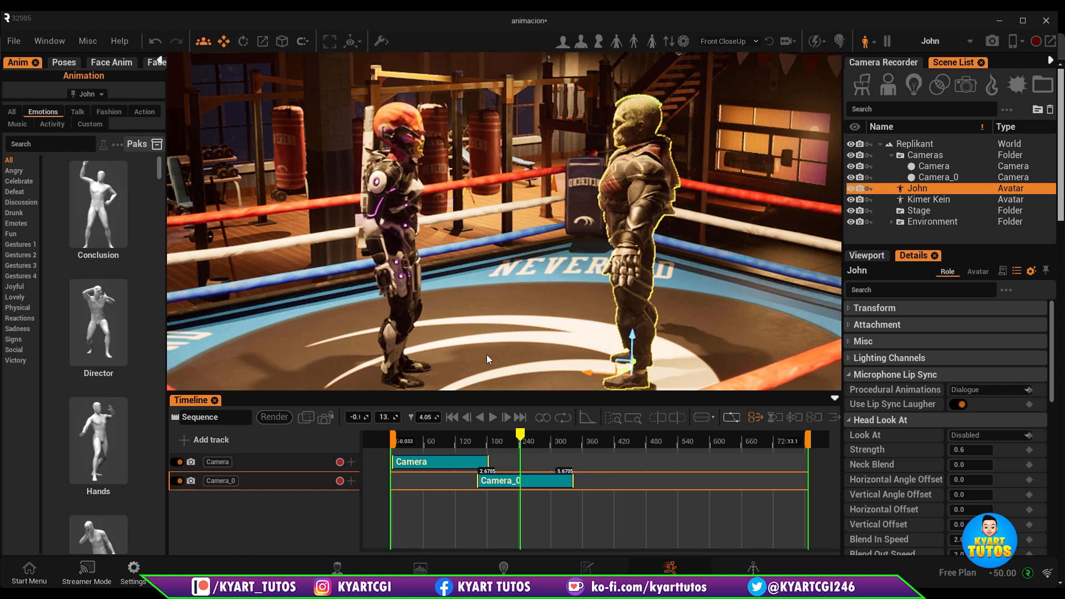
# Review the sequence's render settings and its separate camera preview window, closing both
pyautogui.keyDown('alt'); pyautogui.moveTo(566, 346); pyautogui.dragTo(494, 289); pyautogui.keyUp('alt')
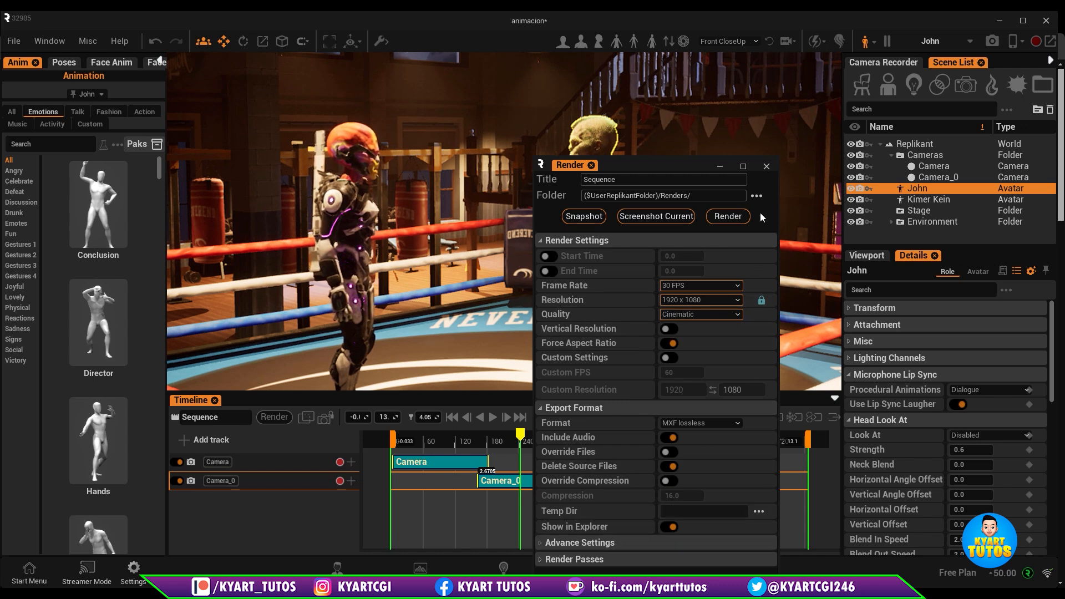
pyautogui.click(766, 167)
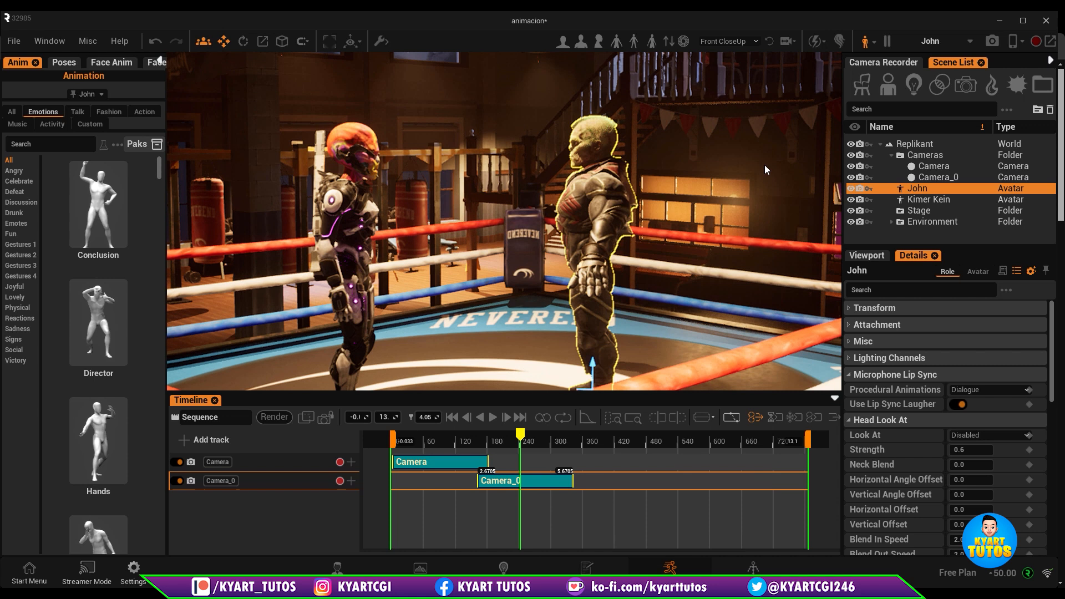
pyautogui.click(306, 417)
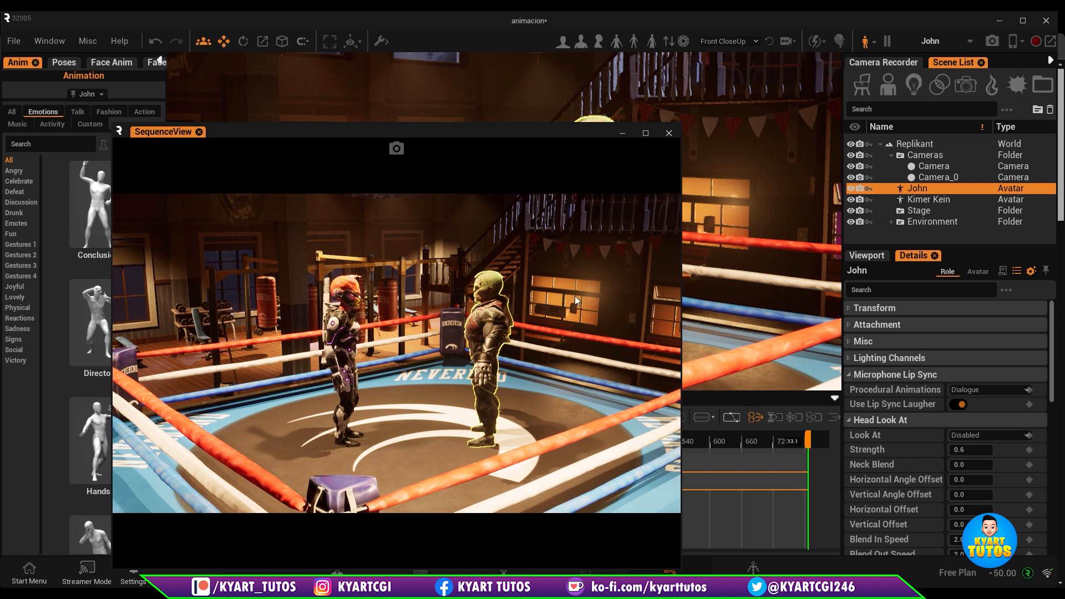
pyautogui.click(669, 134)
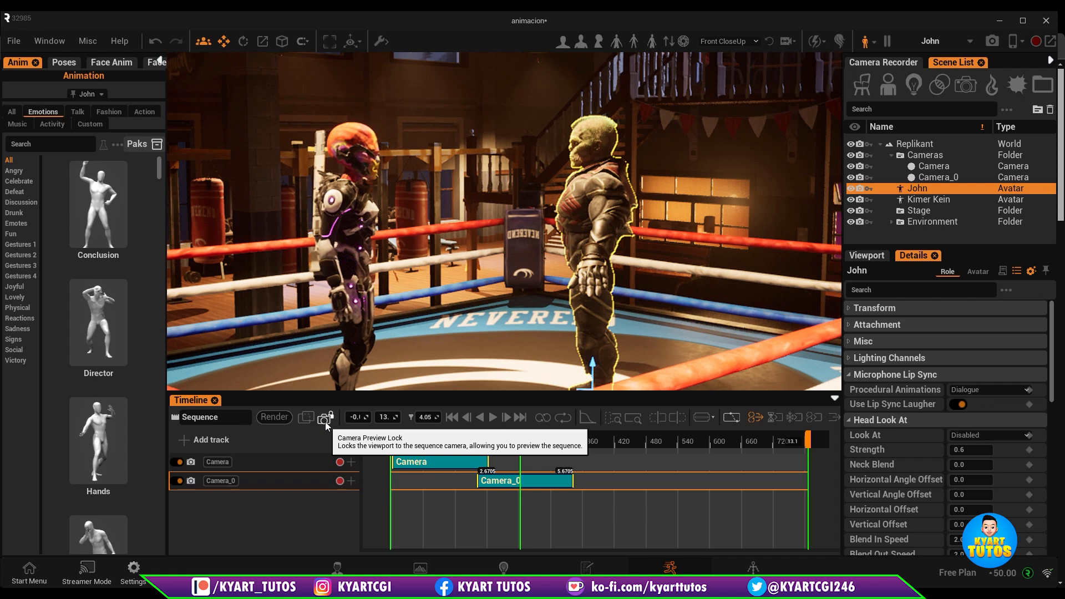
# Lock the viewport to the sequence camera, unlock it again, and frame both fighters closely in the free view
pyautogui.click(325, 421)
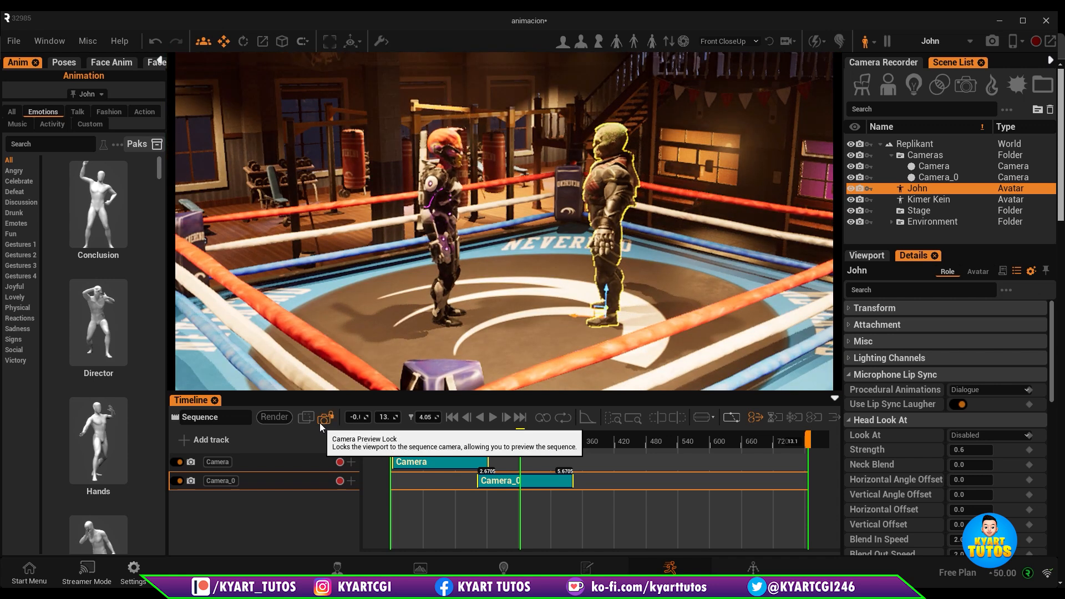
pyautogui.click(319, 423)
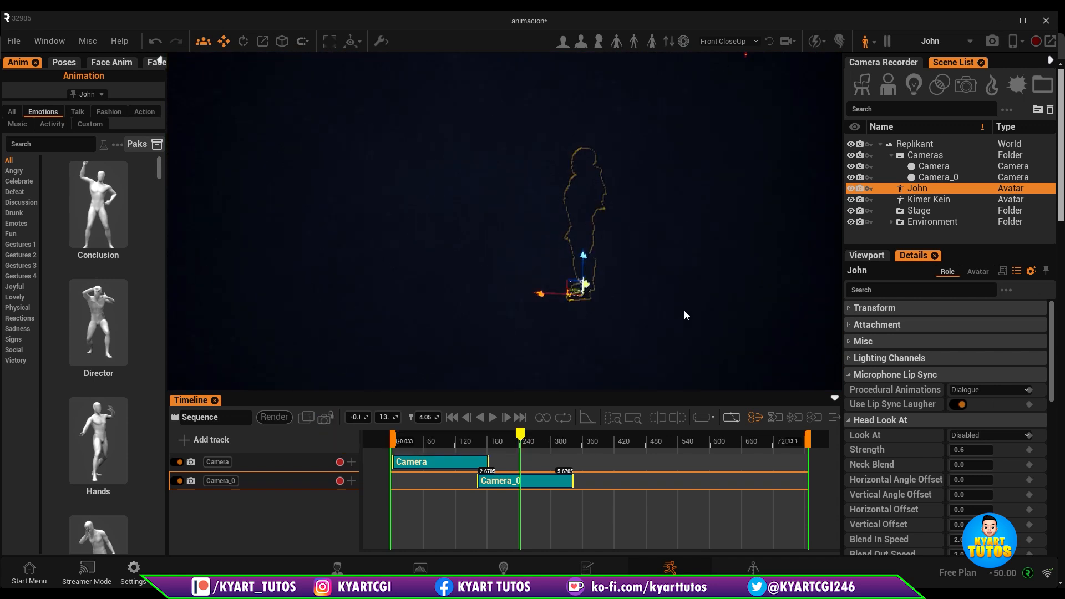
pyautogui.scroll(5, 676, 301)
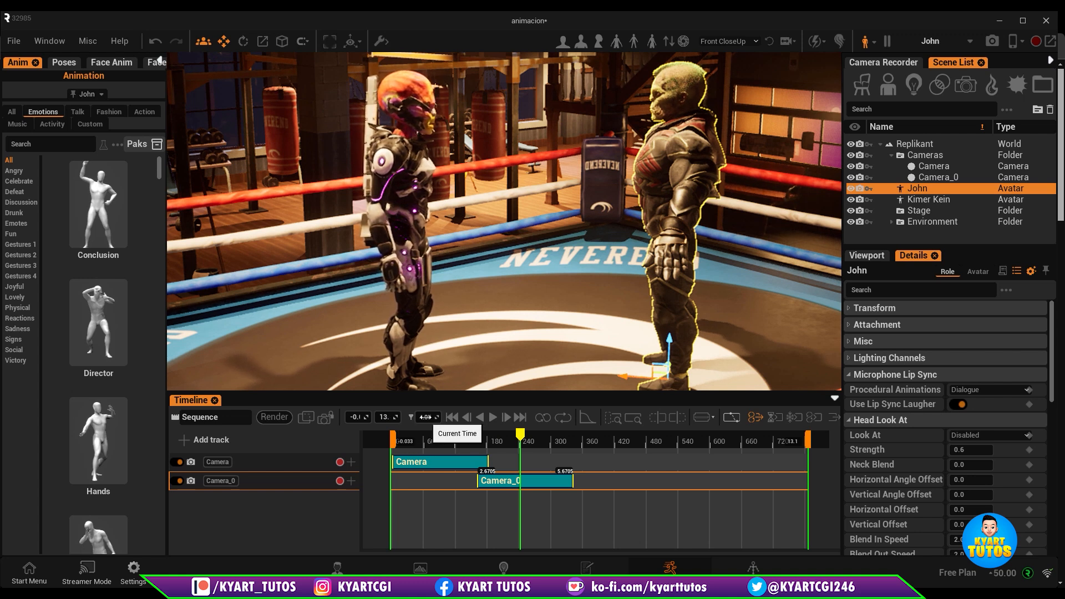
# Test timeline navigation by scrubbing, jumping to the sequence's start and end, placing the playhead near 3.38 s, and stepping one frame each way
pyautogui.moveTo(521, 438)
pyautogui.mouseDown()
pyautogui.moveTo(553, 439)
pyautogui.moveTo(470, 440)
pyautogui.moveTo(534, 442)
pyautogui.moveTo(520, 442)
pyautogui.mouseUp()
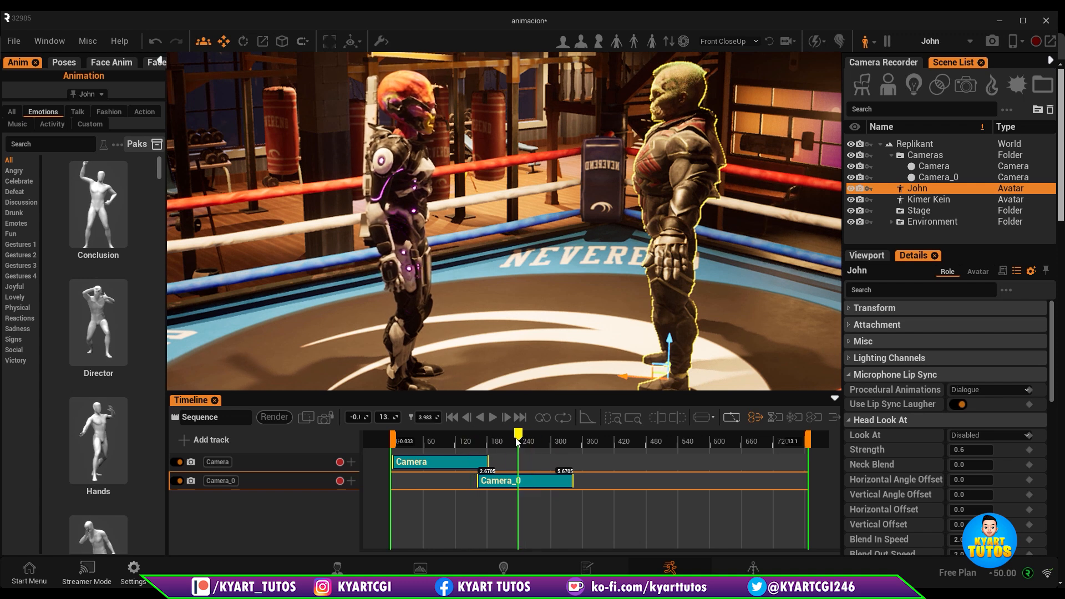
pyautogui.click(454, 418)
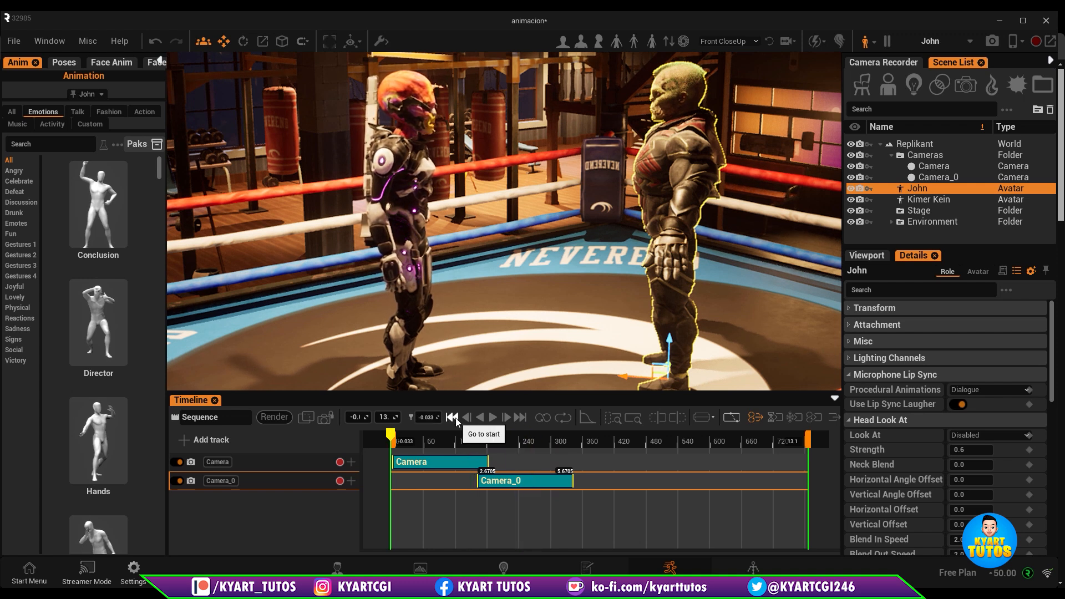
pyautogui.click(522, 419)
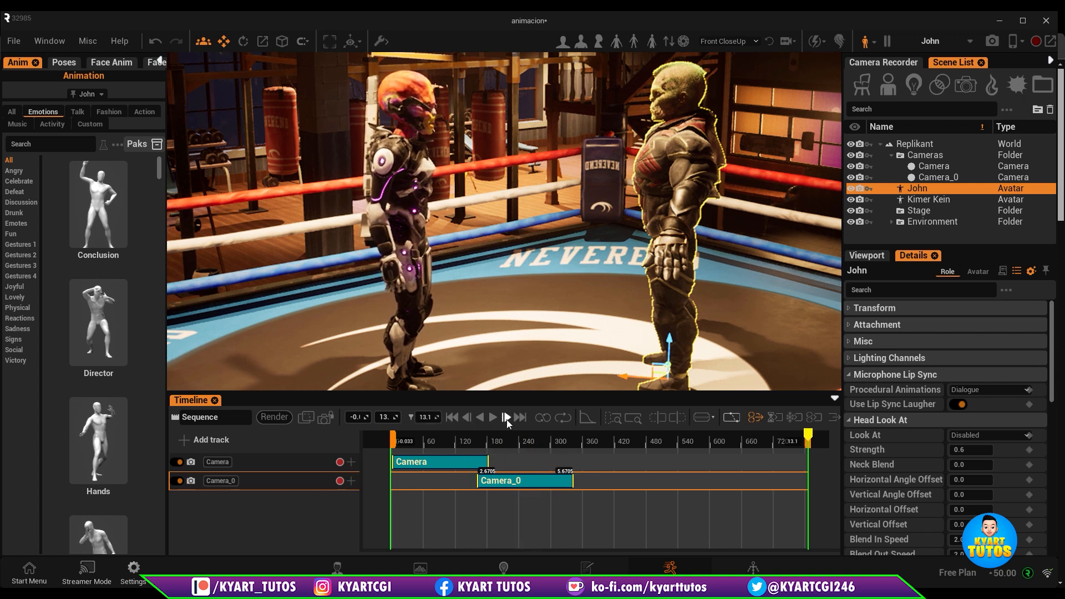
pyautogui.click(500, 443)
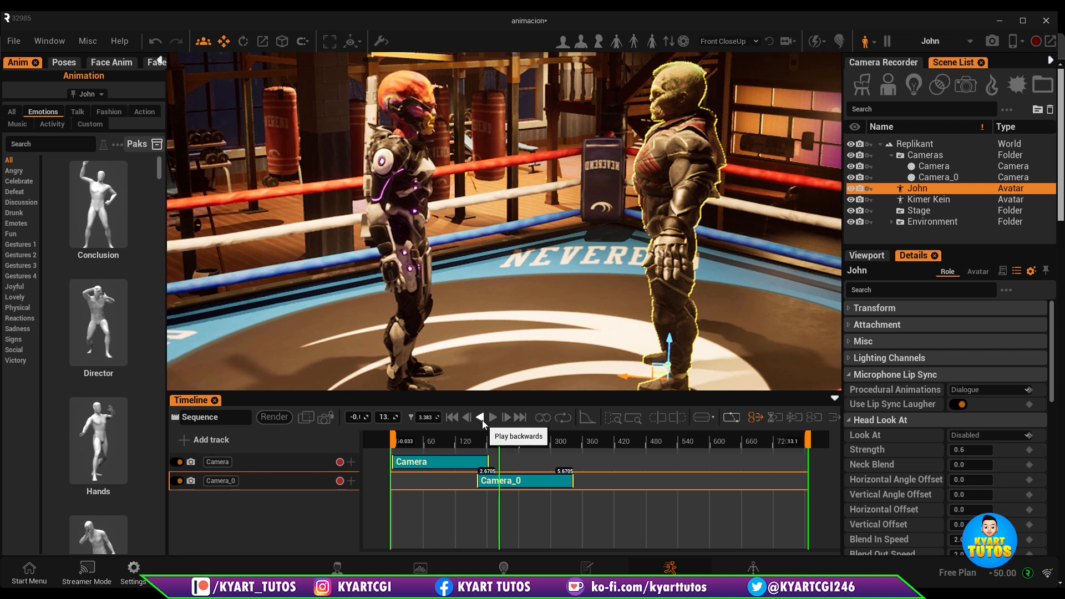
pyautogui.click(466, 418)
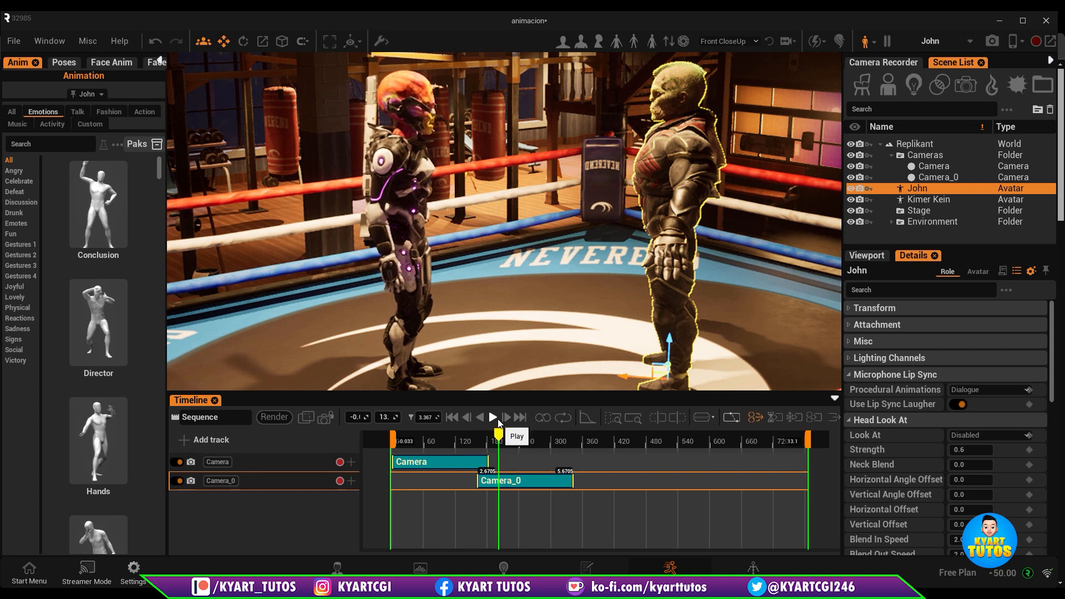
pyautogui.click(506, 418)
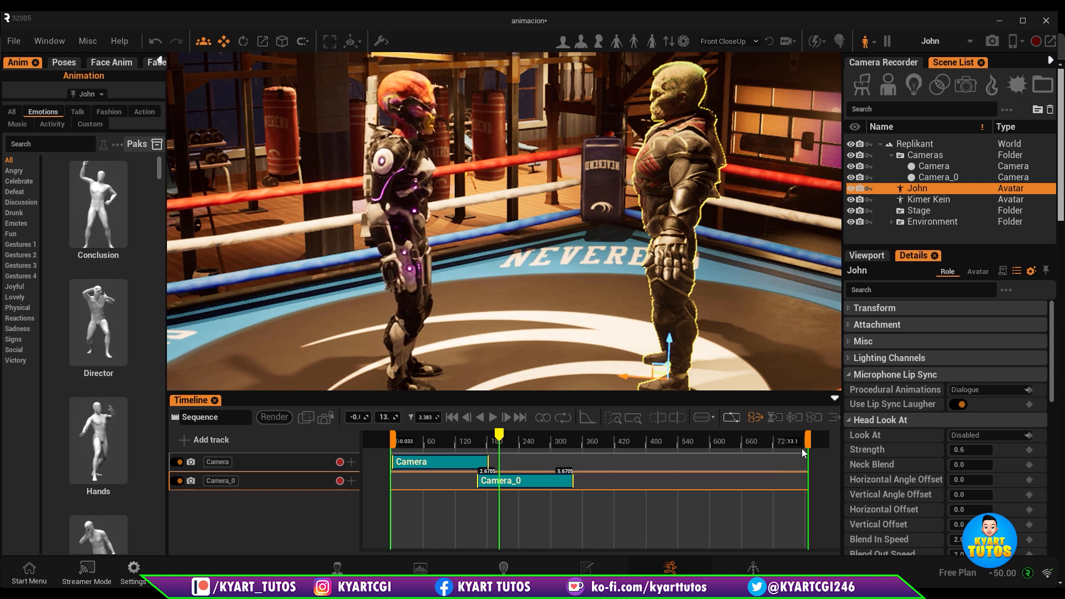
# Shorten the playback range to the end of the Camera_0 clip and play it on a continuous loop
pyautogui.moveTo(615, 442); pyautogui.dragTo(574, 449)
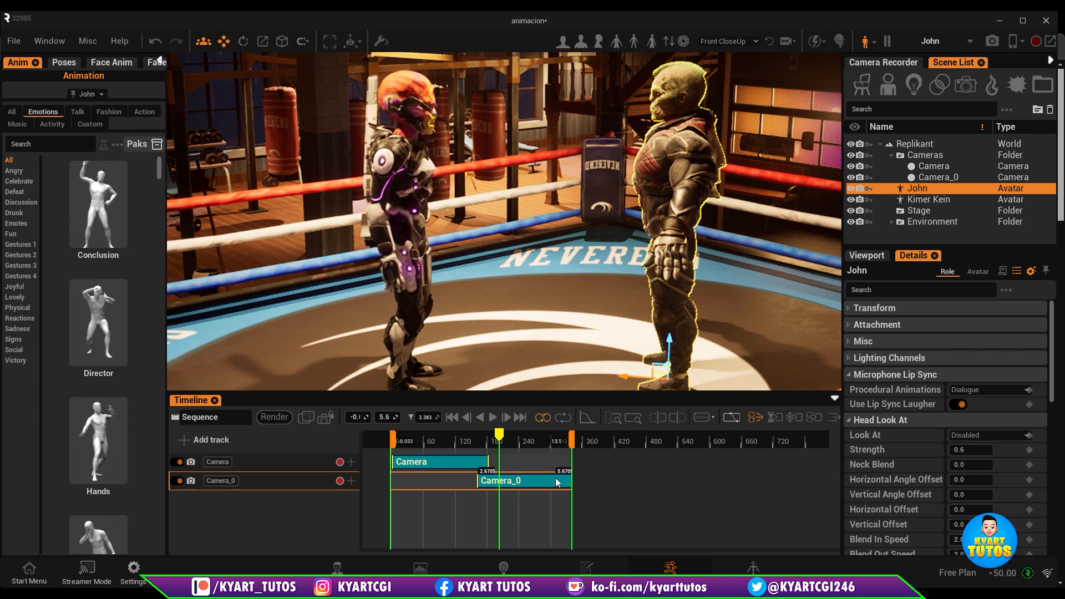
pyautogui.moveTo(420, 442); pyautogui.dragTo(398, 443)
pyautogui.click(493, 418)
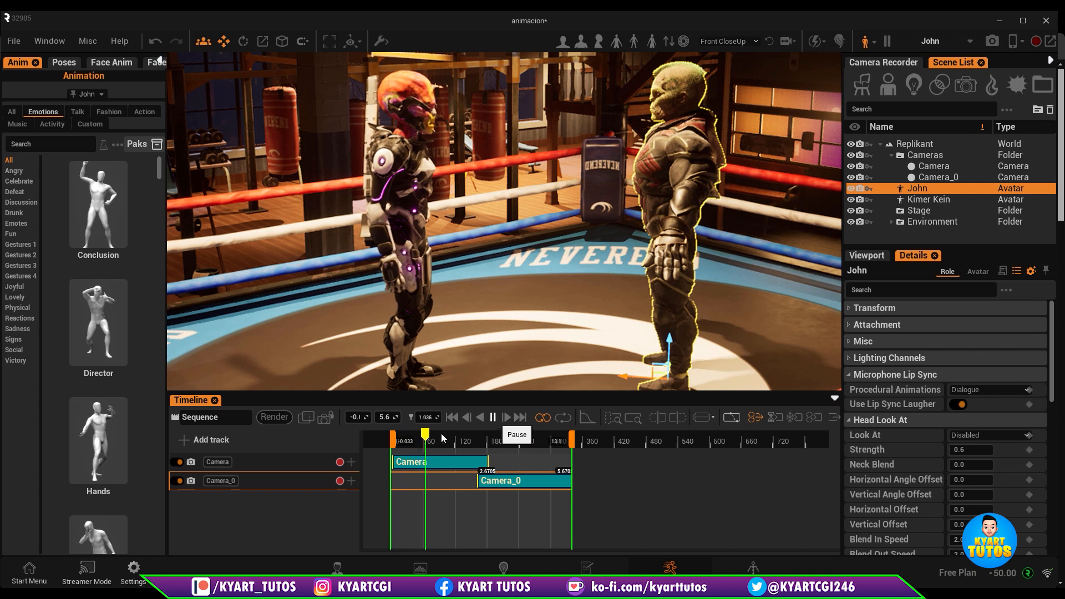
# Lock the viewport to the sequence camera and play the looped sequence, pausing at about 5.08 s
pyautogui.click(325, 419)
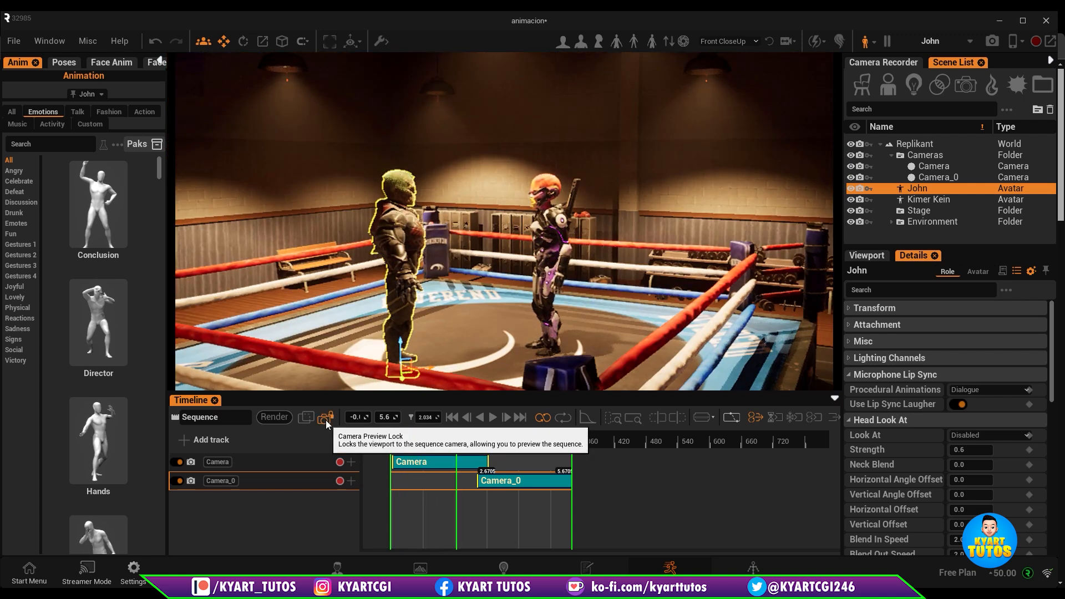
pyautogui.click(491, 419)
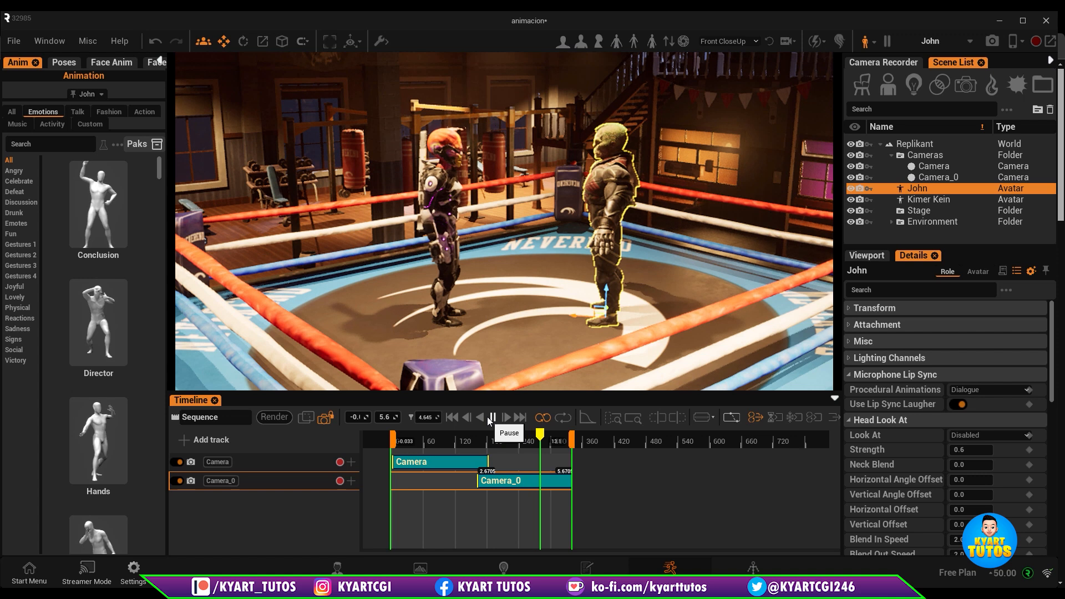
pyautogui.click(492, 418)
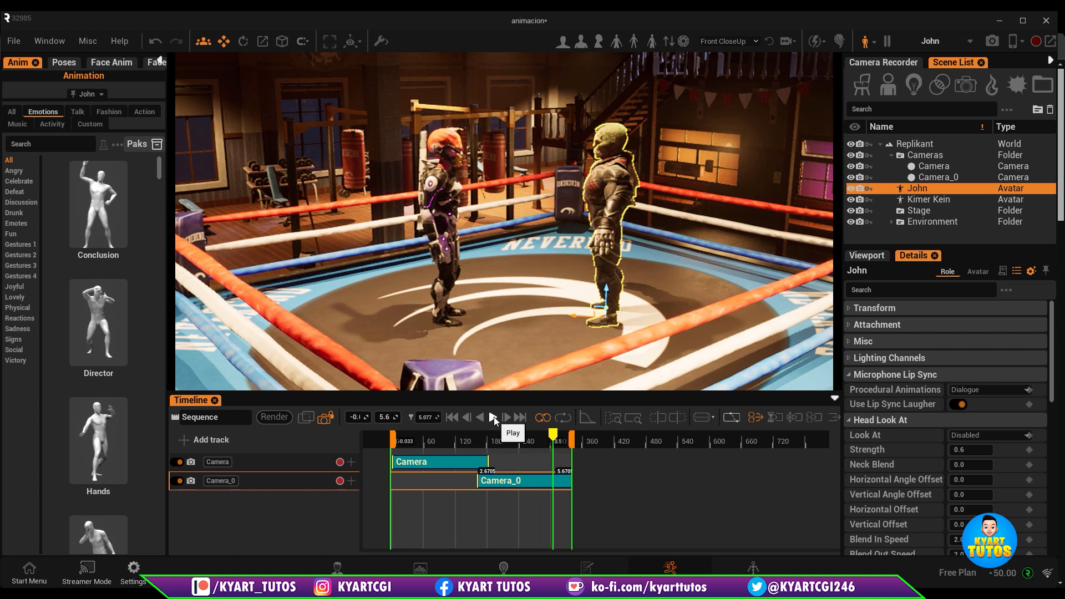
# Replace continuous looping with back-and-forth playback and preview the sequence, pausing at about 3.09 s
pyautogui.click(543, 417)
pyautogui.click(492, 421)
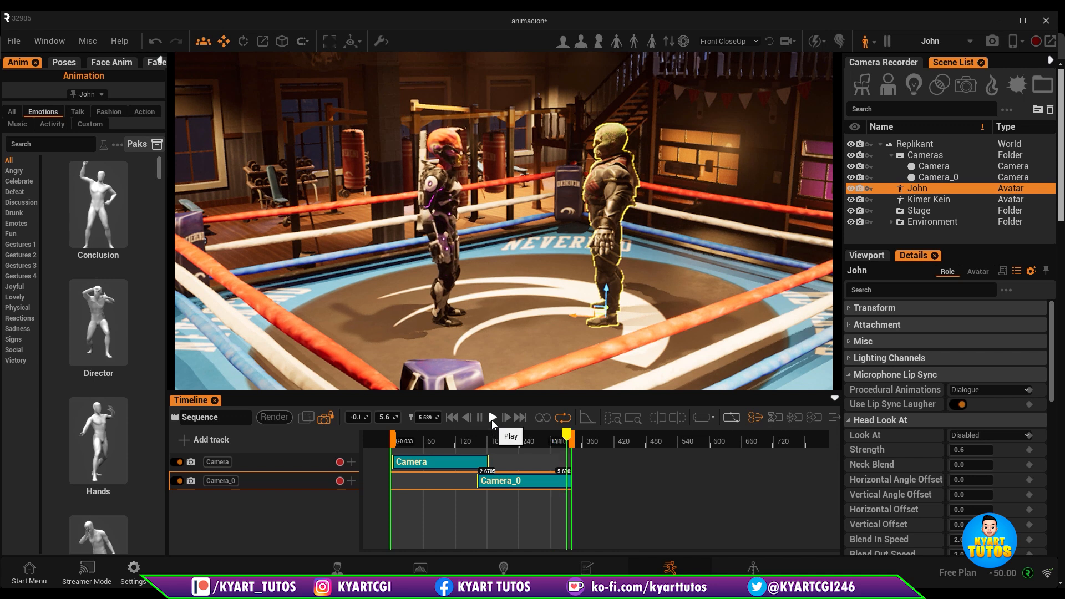
pyautogui.click(492, 420)
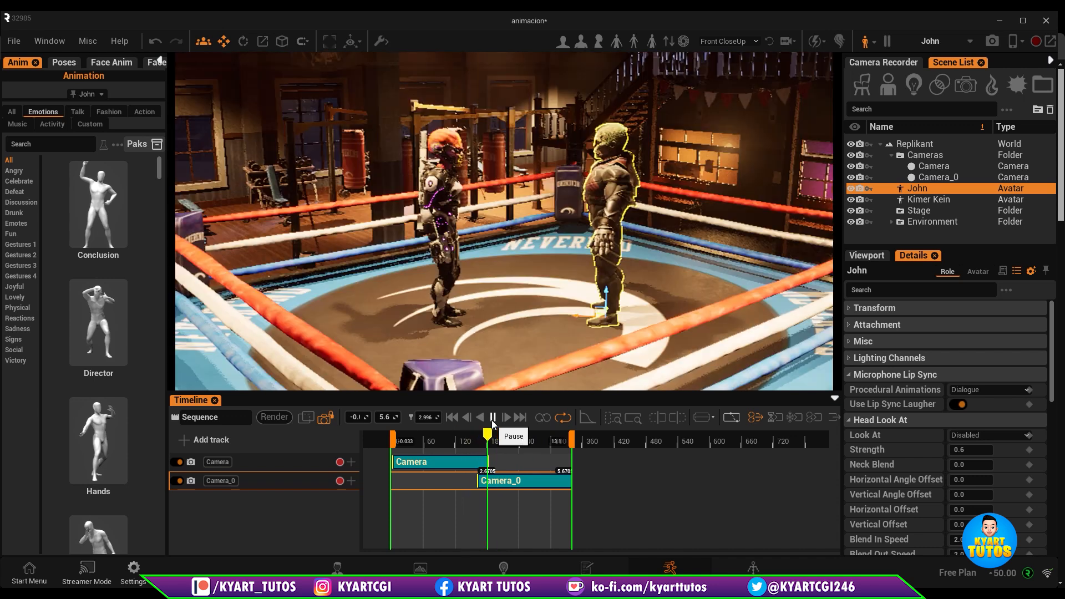
pyautogui.click(493, 420)
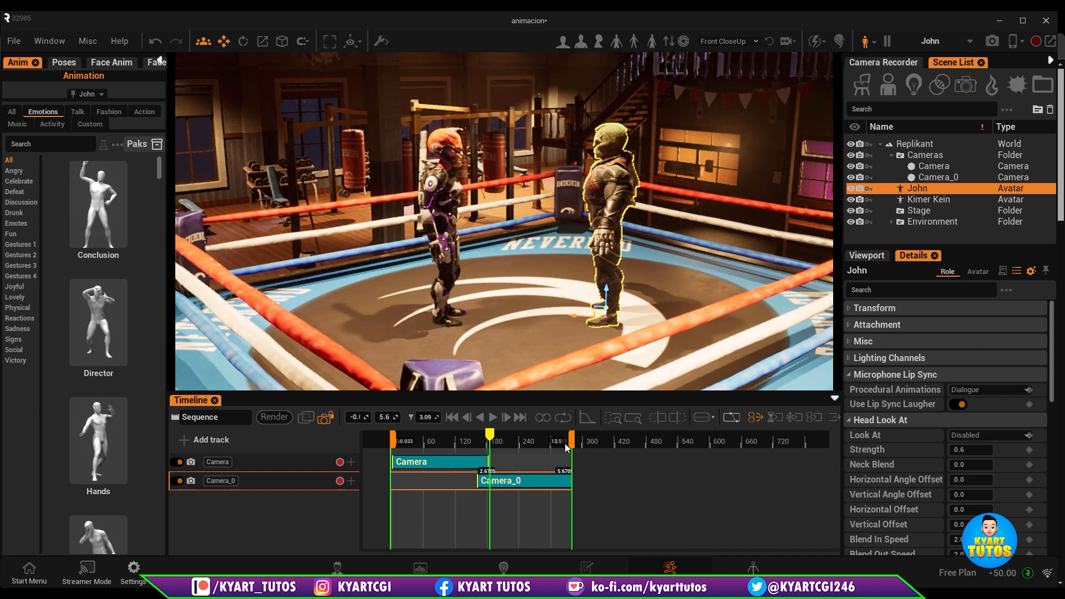
# Extend the playback range's end to about 10.9 s and set the timeline's fixed frame rate to 25 with a custom frame rate of 24
pyautogui.moveTo(573, 441); pyautogui.dragTo(740, 441)
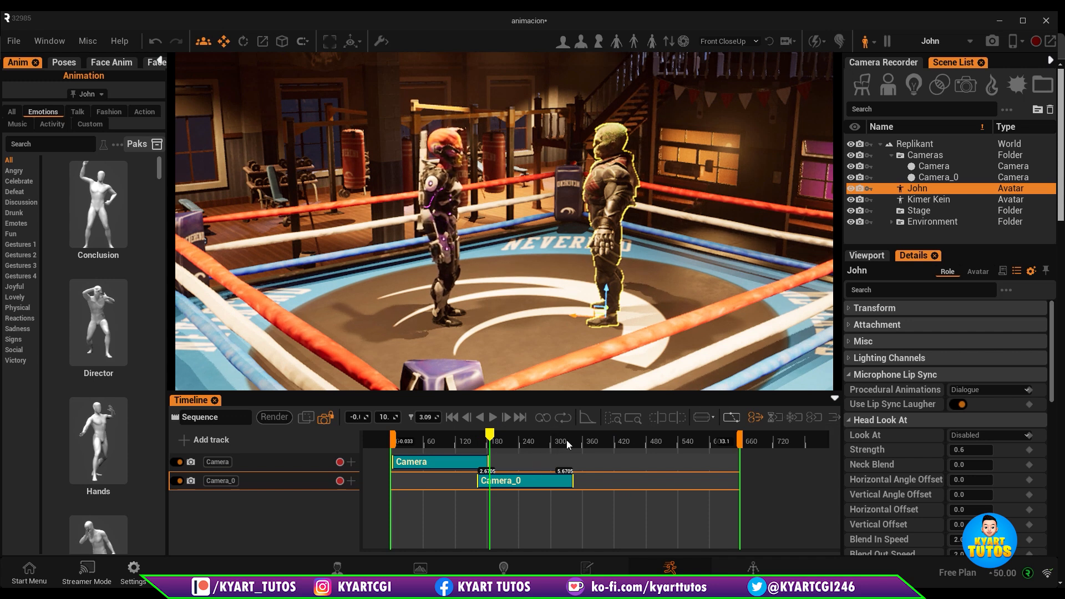
pyautogui.rightClick(528, 442)
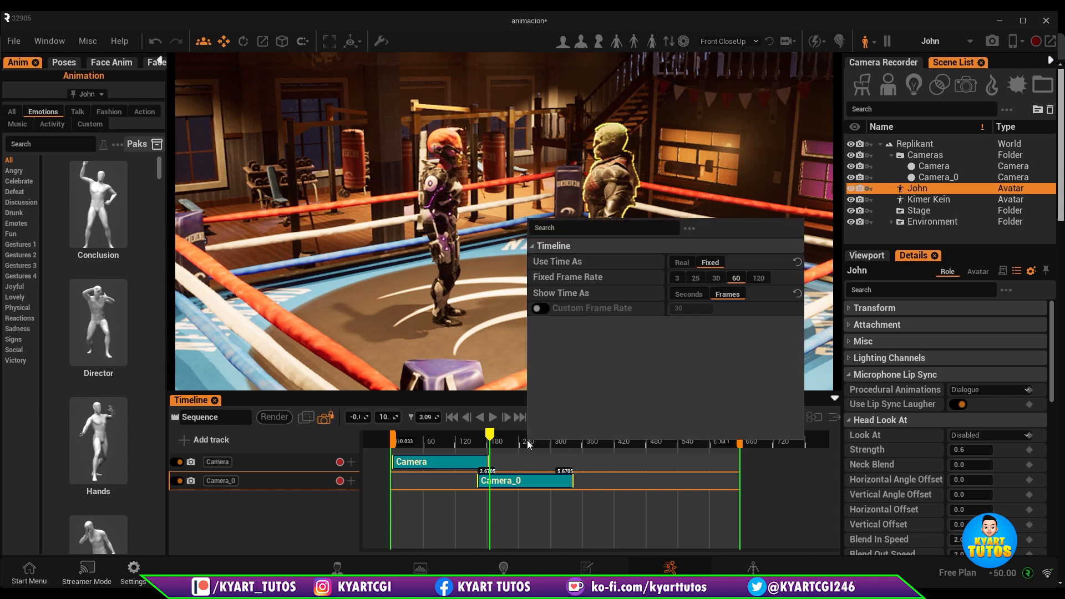
pyautogui.click(696, 278)
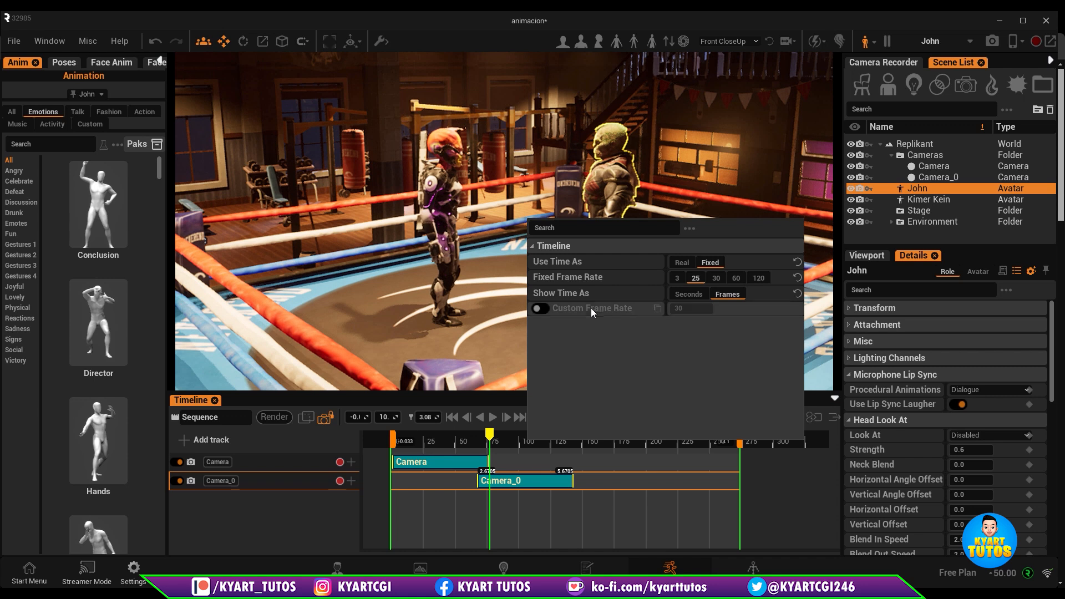
pyautogui.click(539, 309)
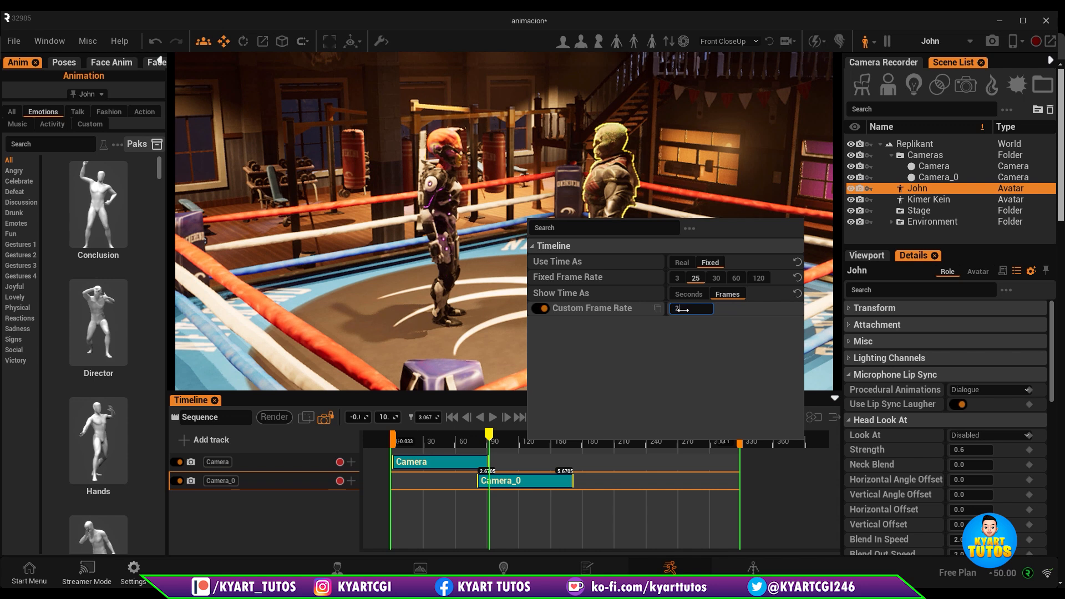
pyautogui.press('Return')
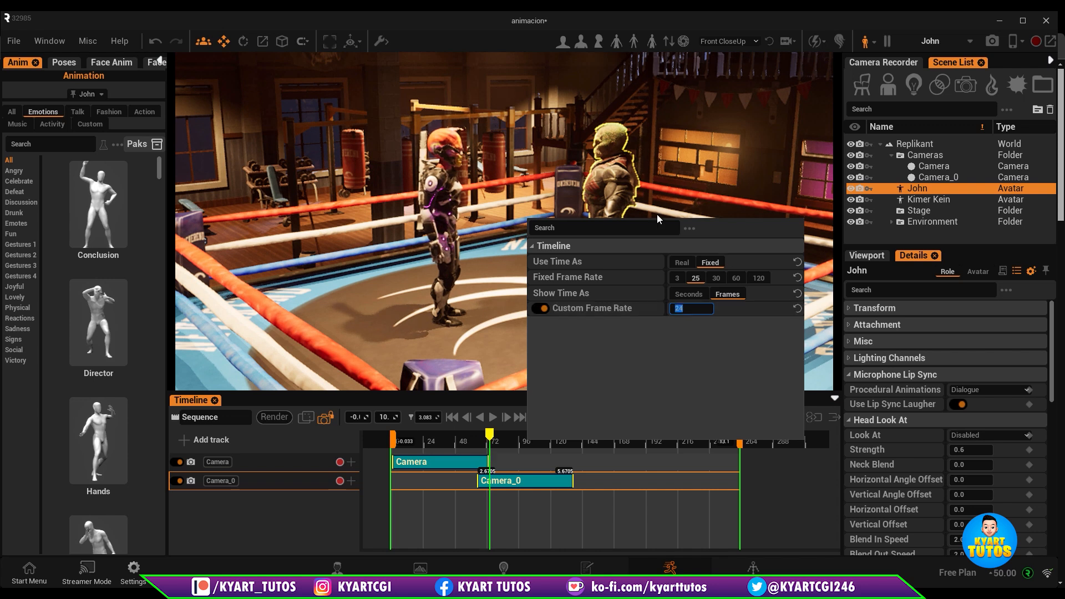
pyautogui.click(630, 481)
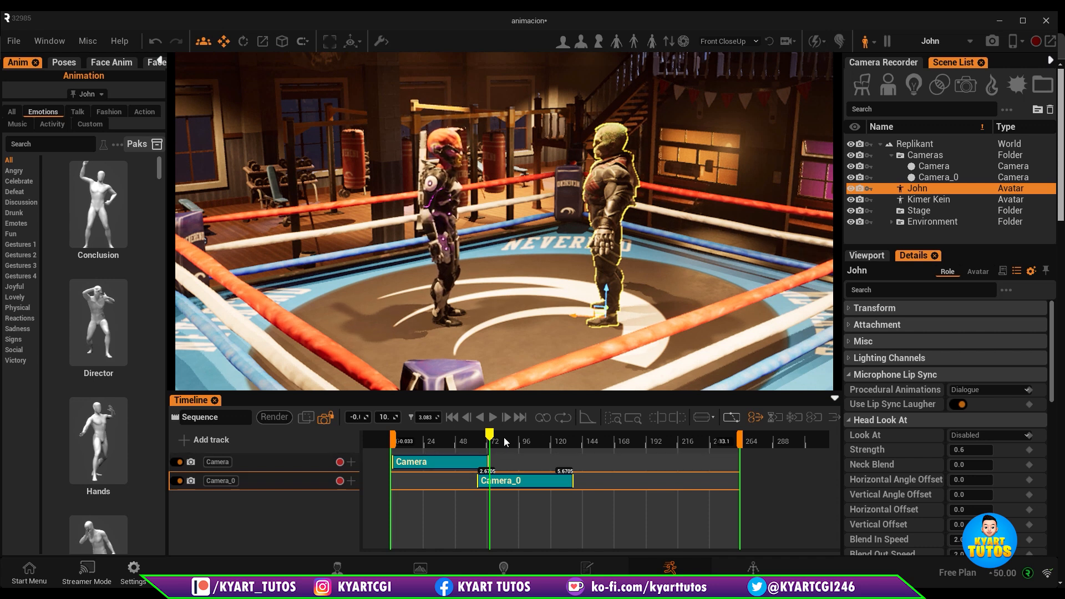
# Inspect the sequence's curve editor, enlarge the timeline area, and return to the track view
pyautogui.click(587, 420)
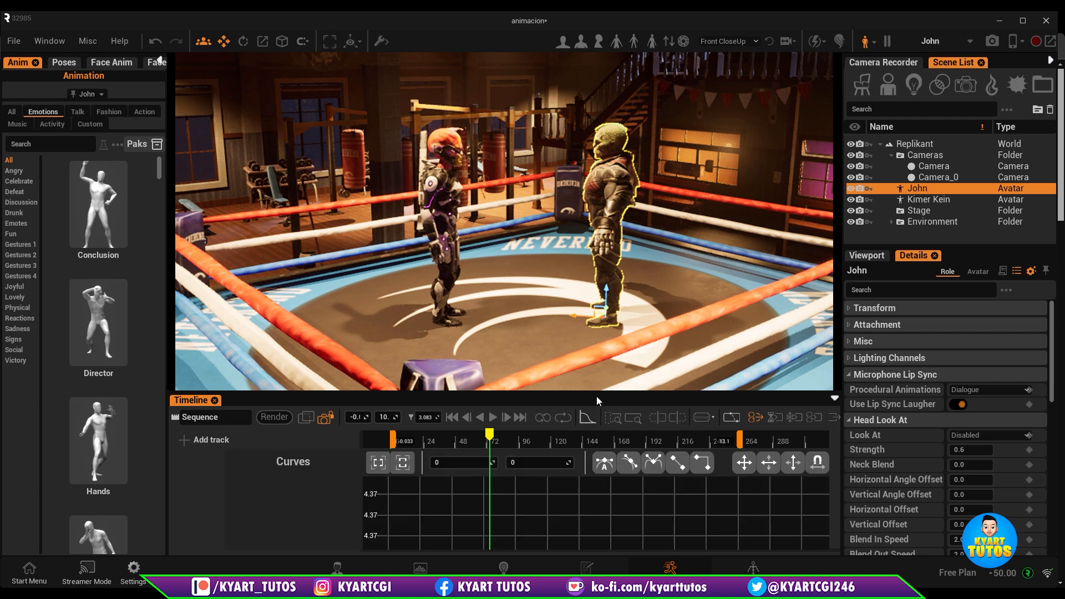
pyautogui.moveTo(603, 375); pyautogui.dragTo(595, 351)
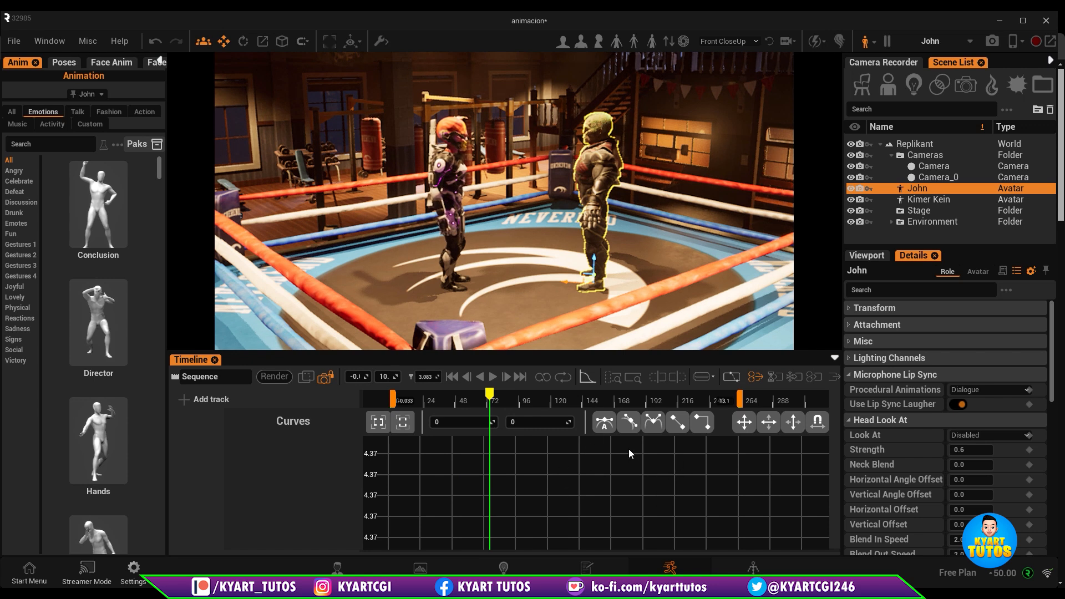
pyautogui.click(585, 380)
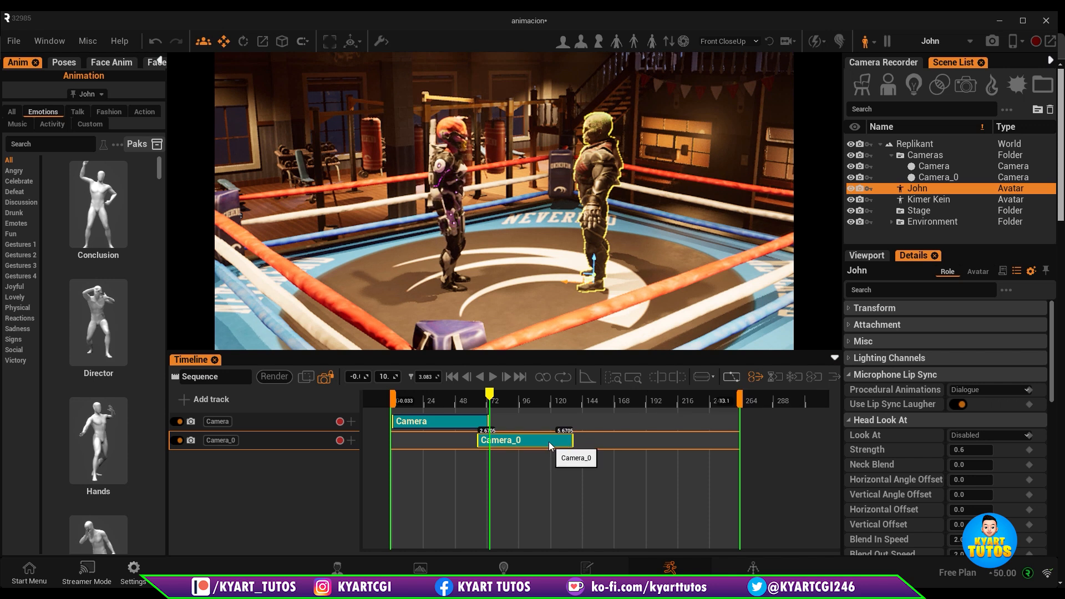
# Fit the timeline to the Camera_0 clip and to the full sequence range, and check both cameras at 2 s and 4.5 s
pyautogui.click(616, 378)
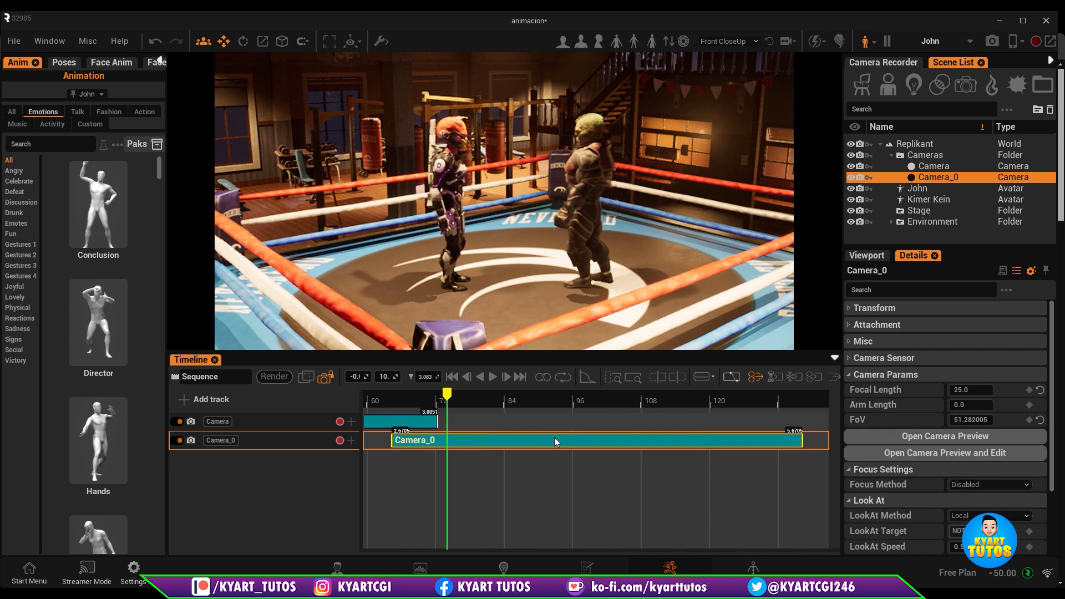
pyautogui.click(634, 381)
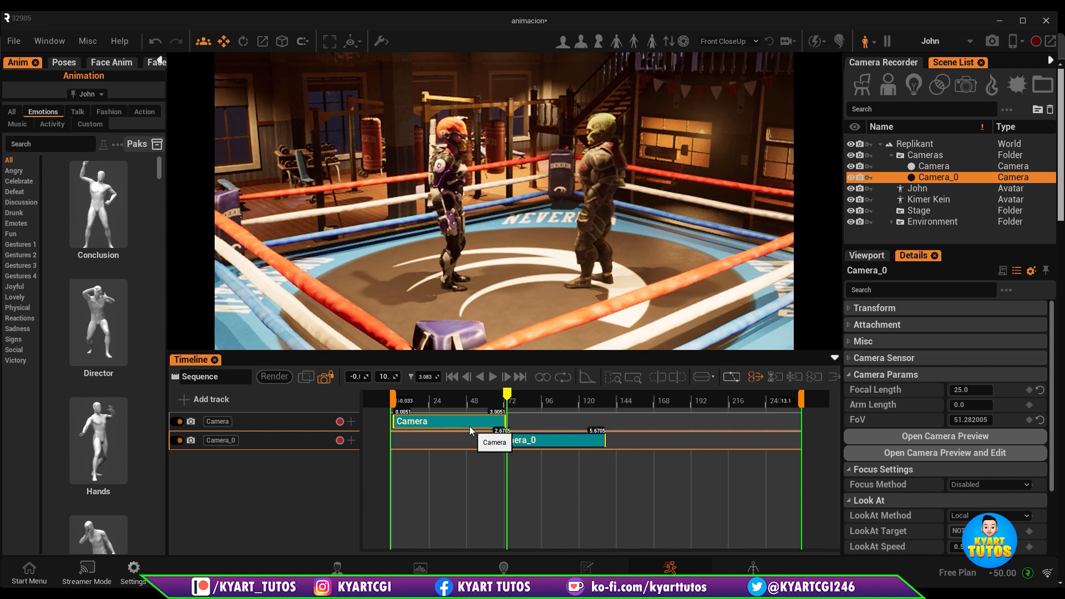
pyautogui.moveTo(508, 396); pyautogui.dragTo(467, 405)
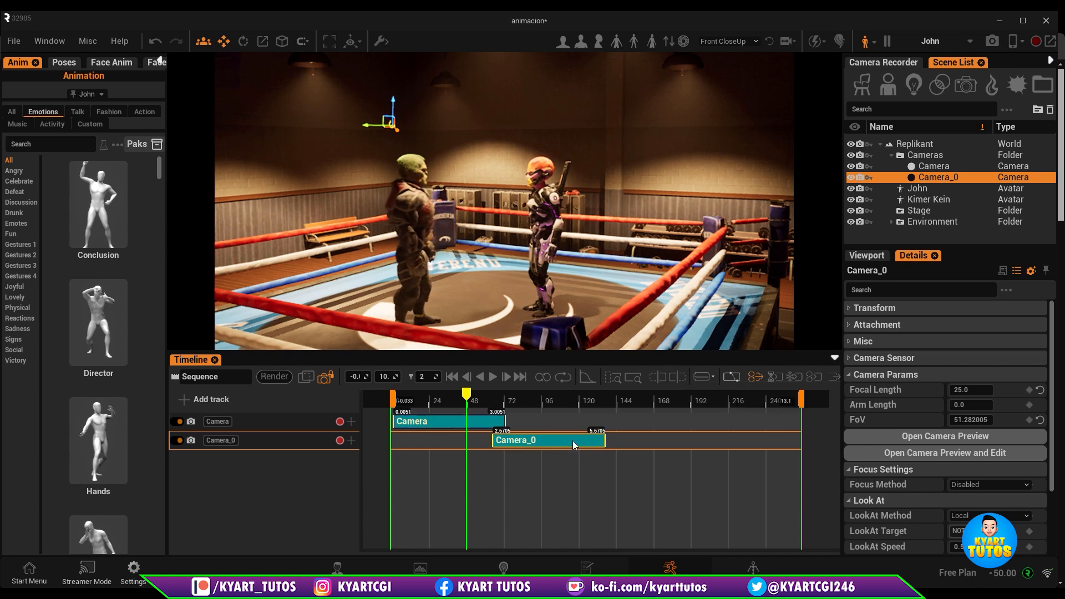
pyautogui.click(561, 397)
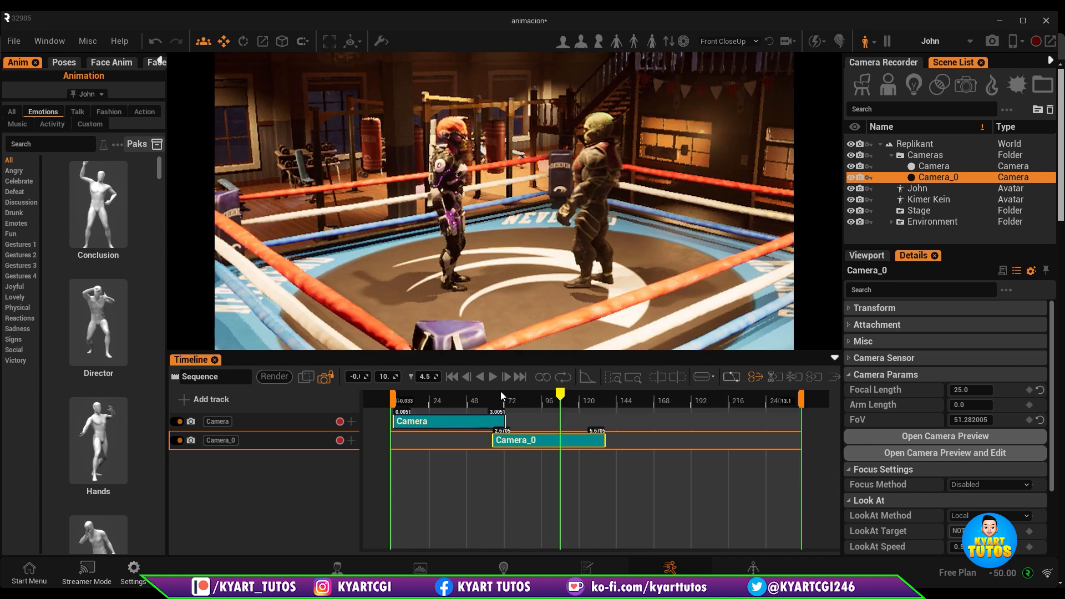
# Split the Camera_0 clip at about 3.98 s and the Camera clip at about 2 s
pyautogui.click(701, 379)
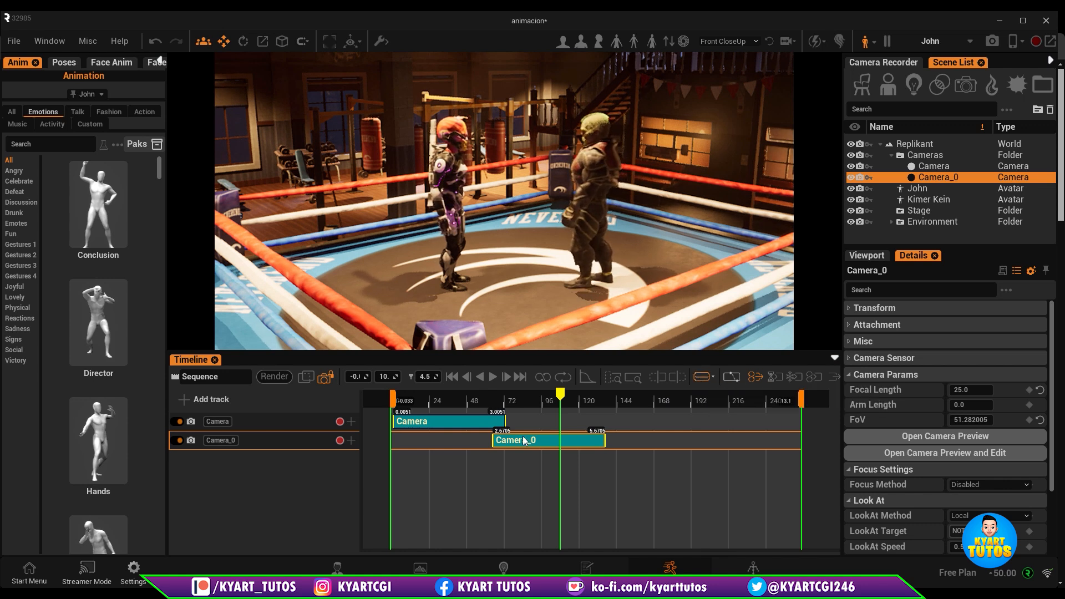
pyautogui.click(542, 441)
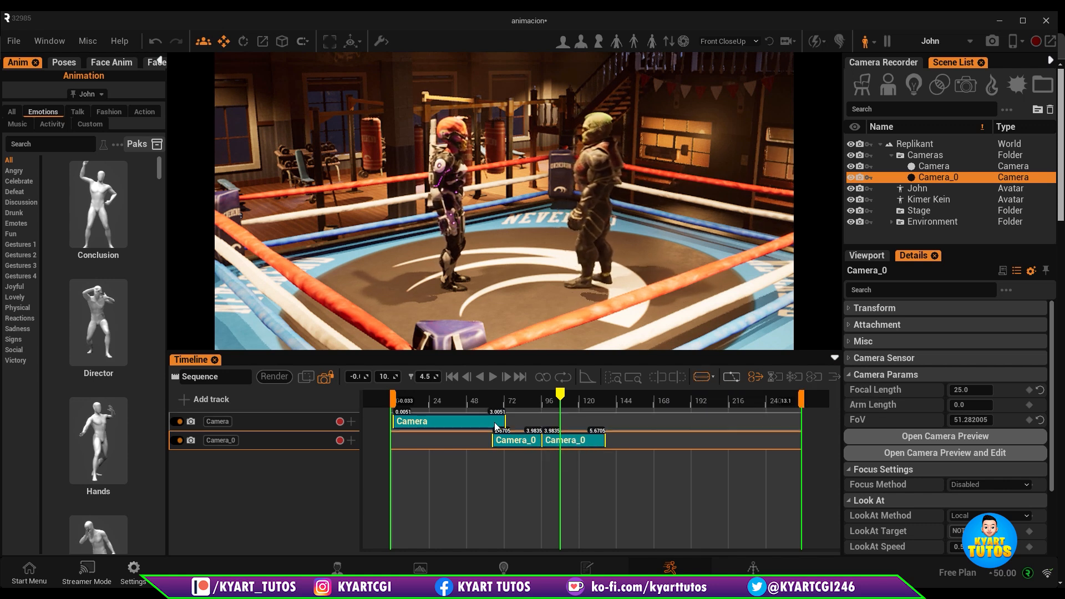
pyautogui.click(468, 422)
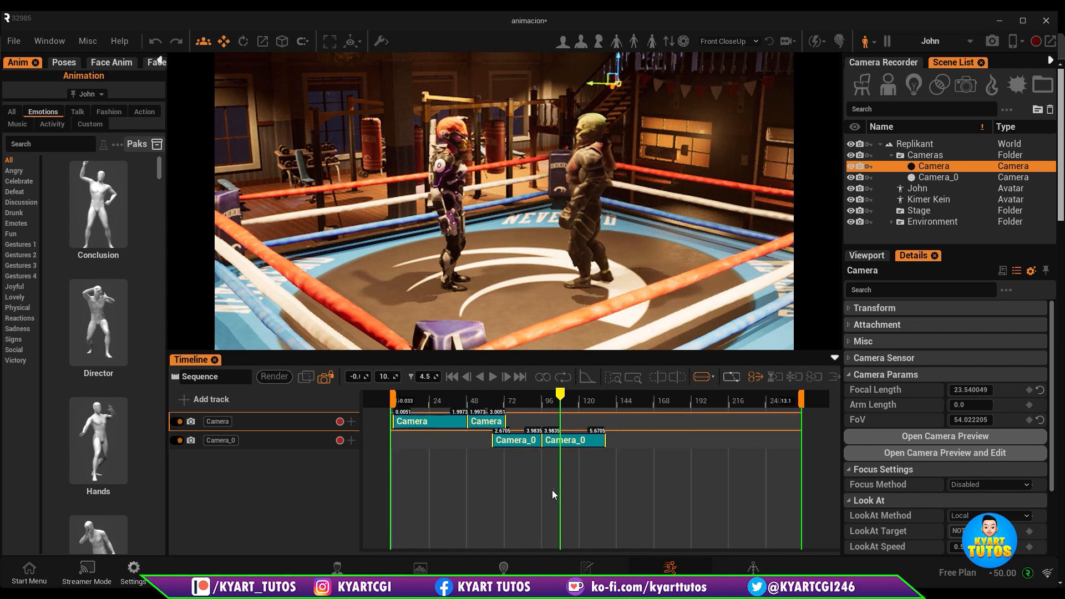
# Undo the splits on the Camera and Camera_0 clips
pyautogui.hotkey('ctrl', 'z')
pyautogui.hotkey('ctrl', 'z')
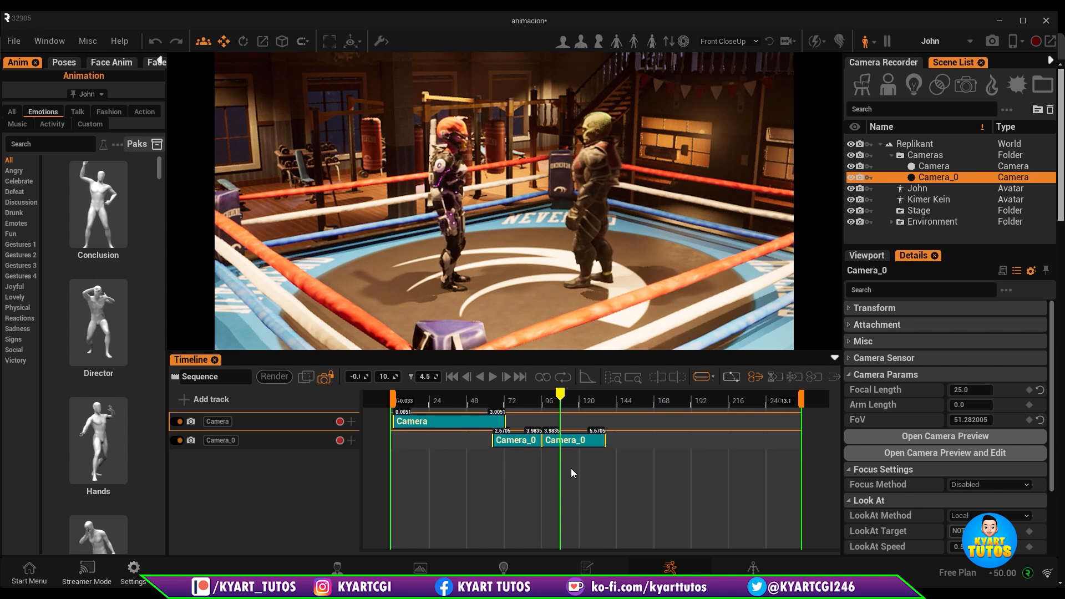
pyautogui.hotkey('ctrl', 'z')
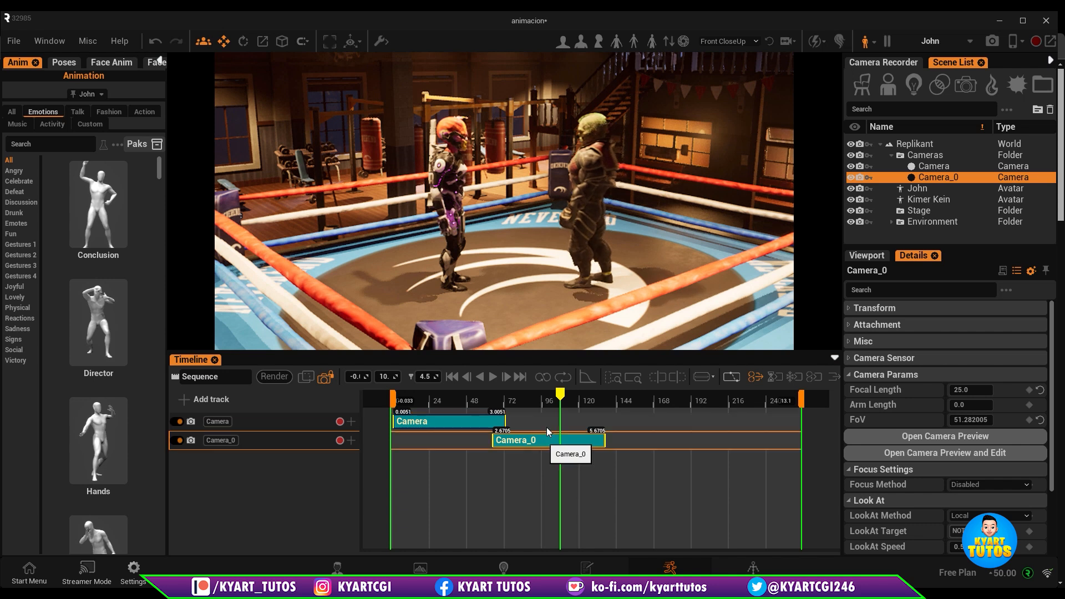
# Try moving the Camera_0 clip onto the Camera track so it overlaps the Camera clip, and undo it
pyautogui.moveTo(547, 428)
pyautogui.mouseDown()
pyautogui.moveTo(549, 414)
pyautogui.moveTo(532, 414)
pyautogui.mouseUp()
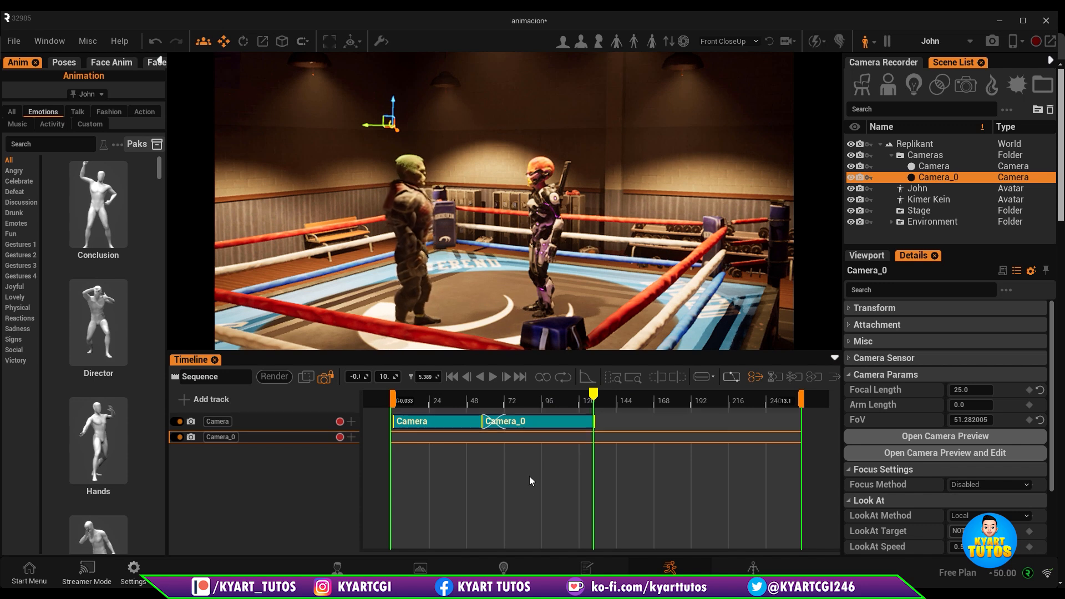
pyautogui.hotkey('ctrl', 'z')
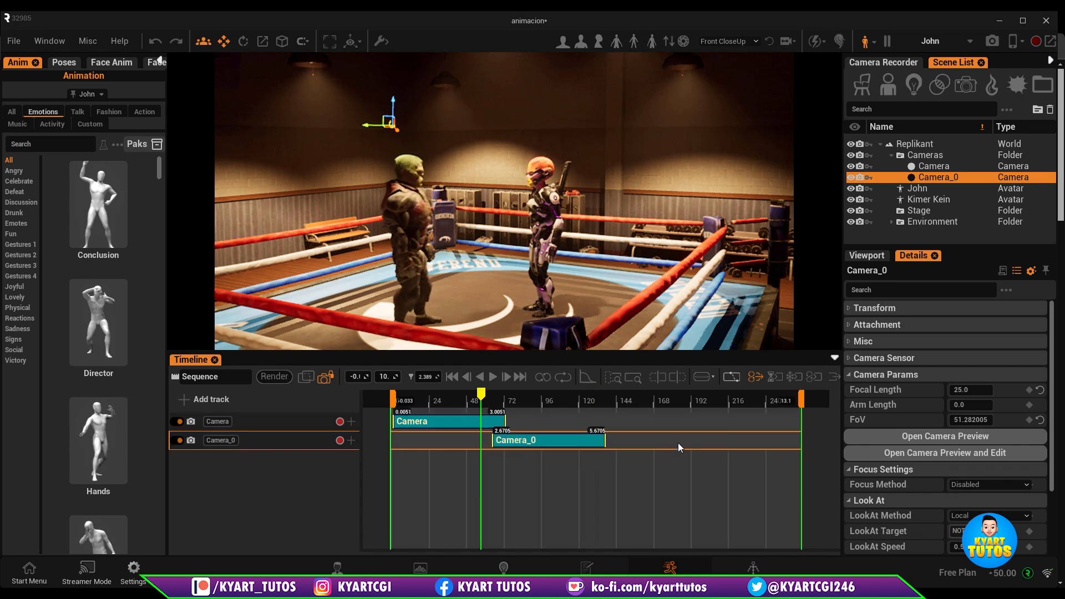
# Extend the end of the Camera_0 clip to about 7.17 s and check its view at about 7.08 s
pyautogui.click(756, 377)
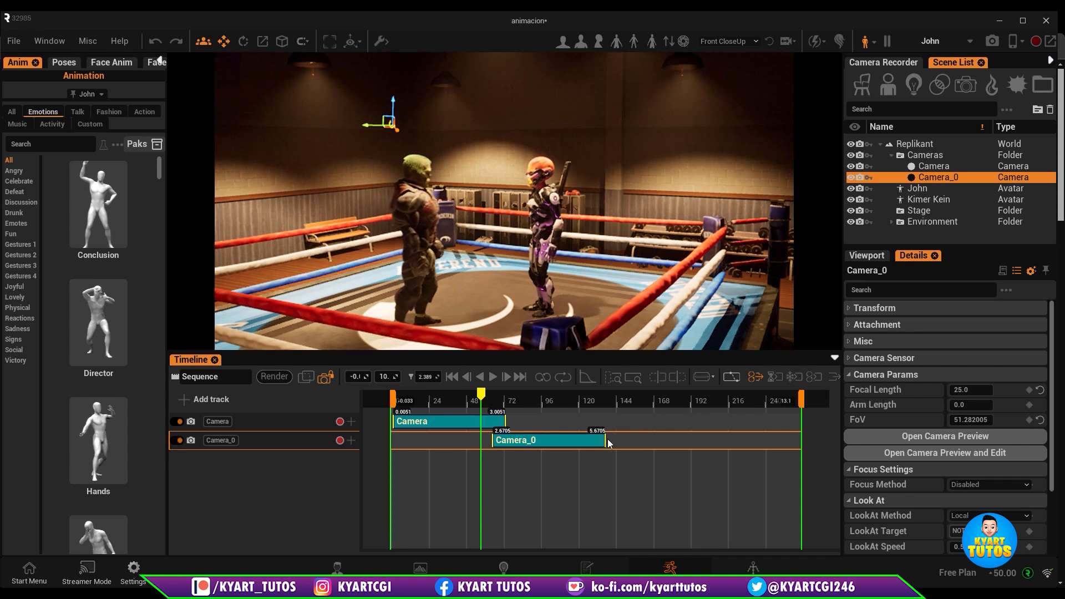
pyautogui.moveTo(604, 442); pyautogui.dragTo(662, 444)
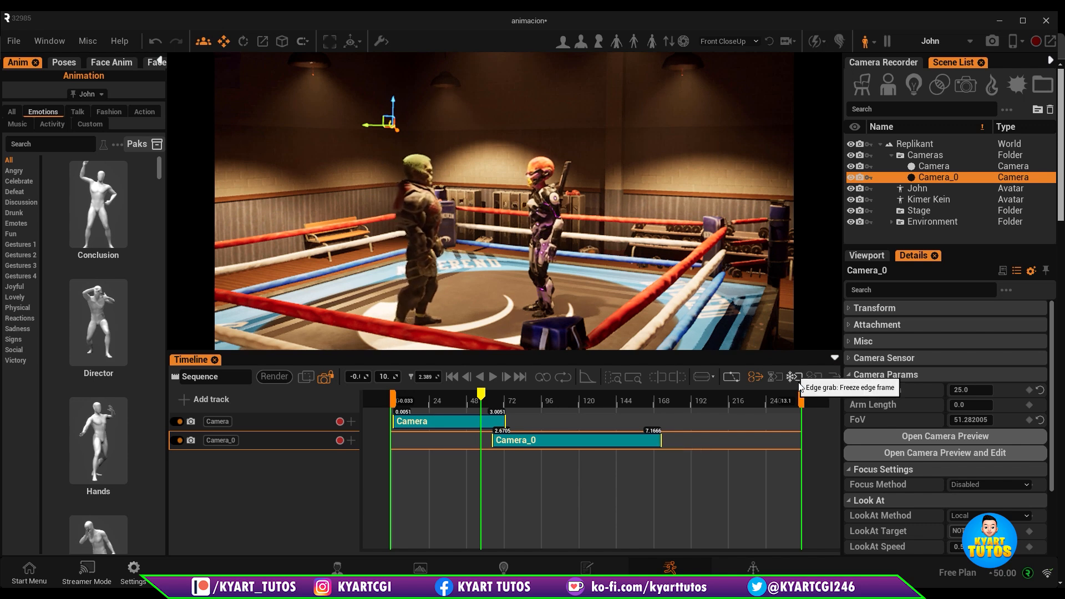
pyautogui.click(657, 400)
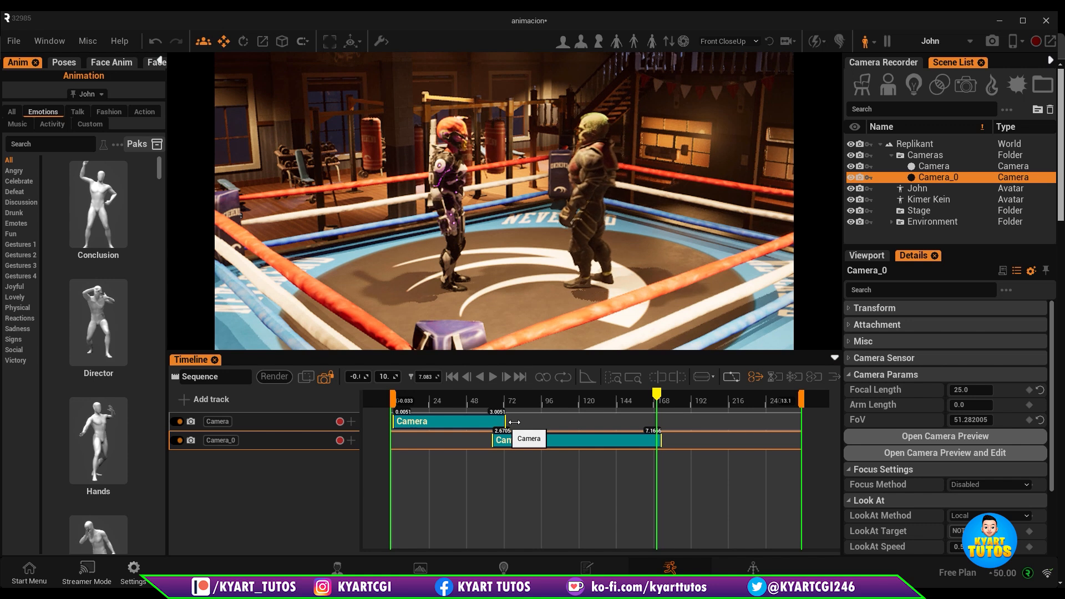
# Extend the Camera clip's end to about 3.58 s and shift the Camera_0 clip to start at about 3.32 s
pyautogui.moveTo(521, 422); pyautogui.dragTo(543, 422)
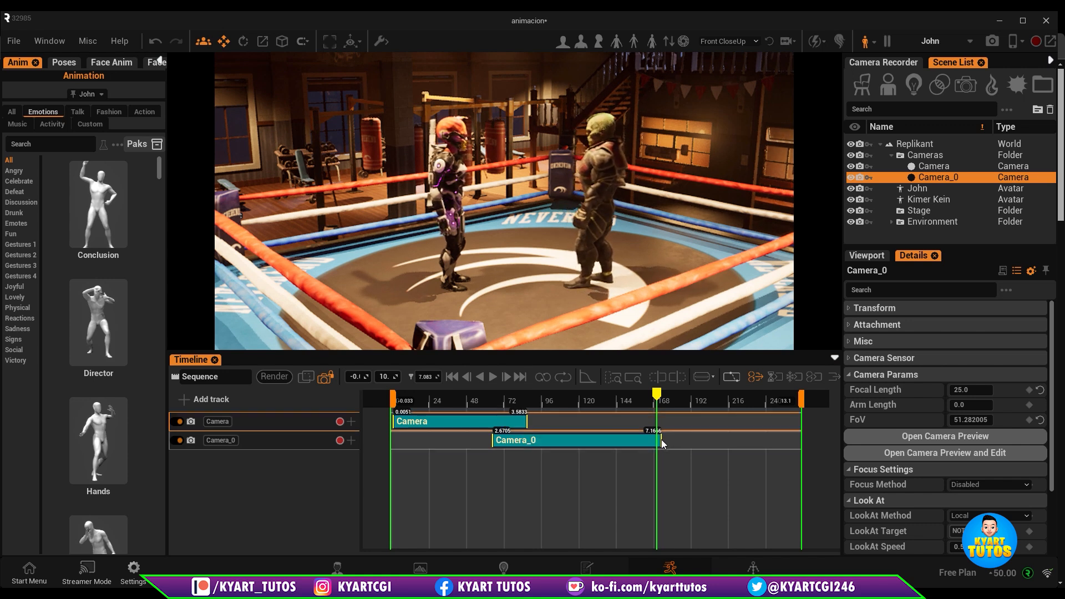
pyautogui.moveTo(585, 444); pyautogui.dragTo(609, 444)
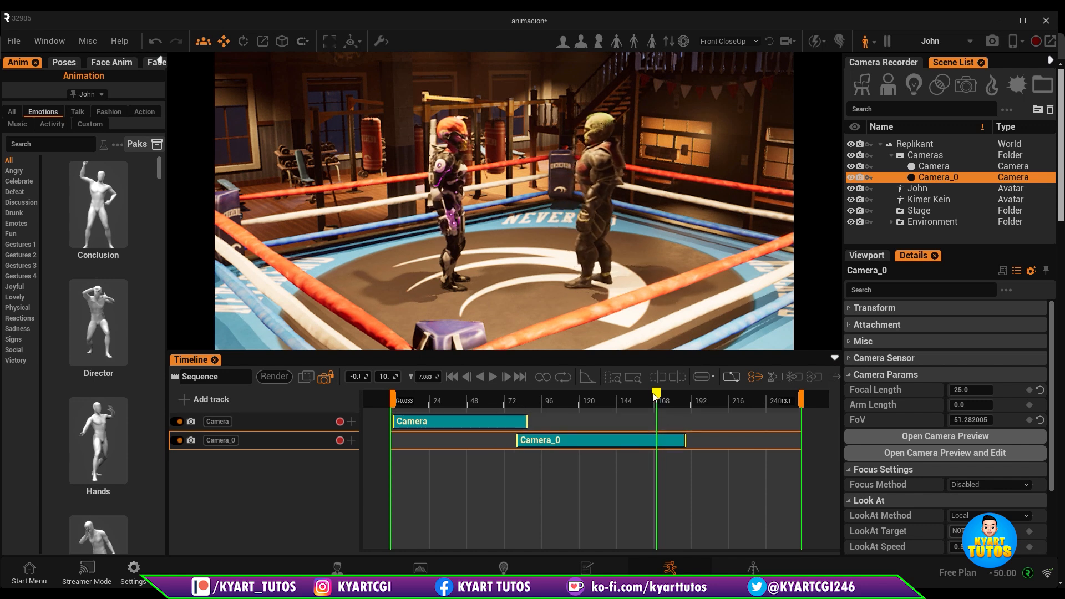
# Check both camera shots in the sequence at about 0.2 s, 2.1 s and 4.9 s
pyautogui.moveTo(593, 397); pyautogui.dragTo(399, 416)
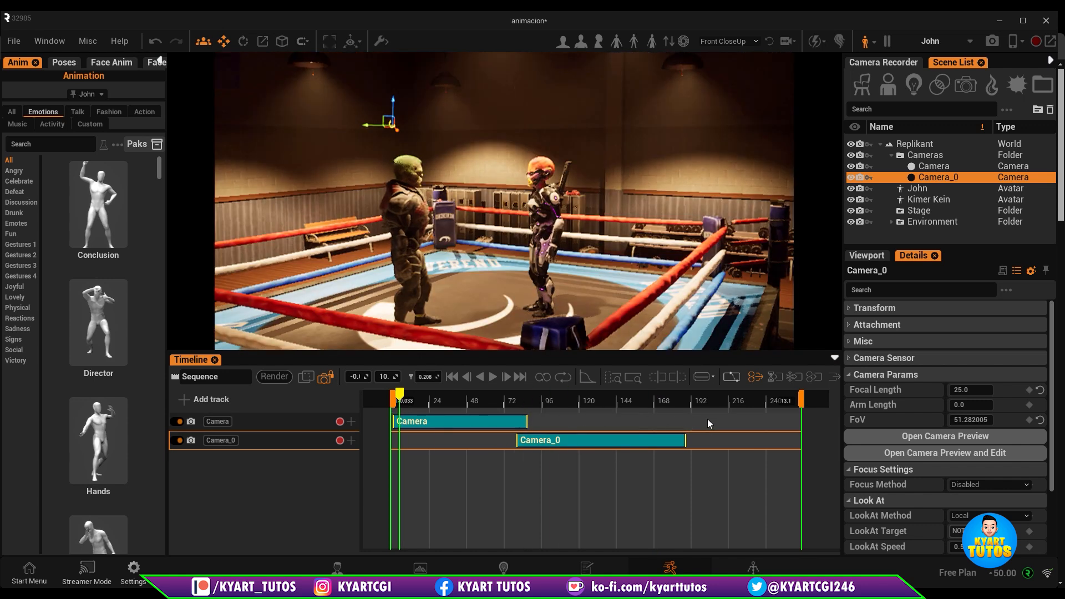
pyautogui.click(472, 408)
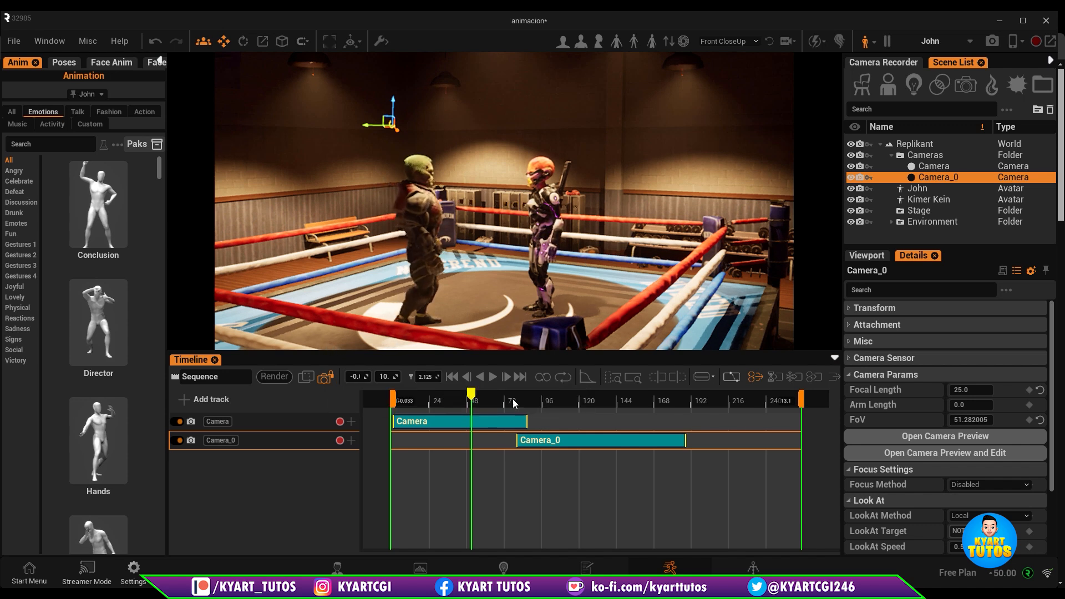
pyautogui.click(594, 407)
pyautogui.moveTo(595, 406); pyautogui.dragTo(576, 405)
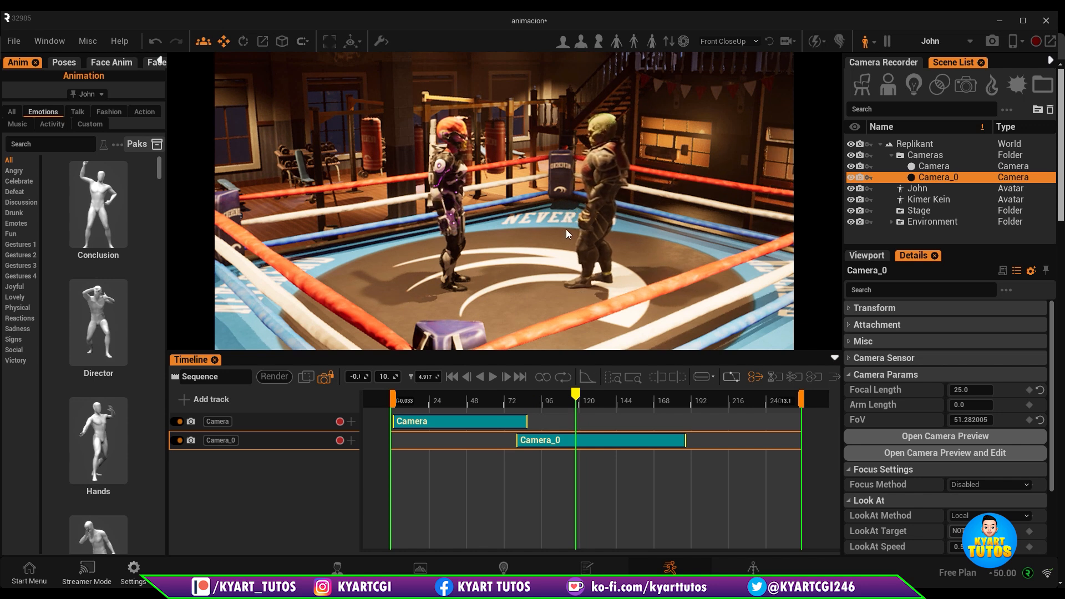
# Add a timeline track for the Kimer Kein avatar and collapse its sub-tracks
pyautogui.click(449, 182)
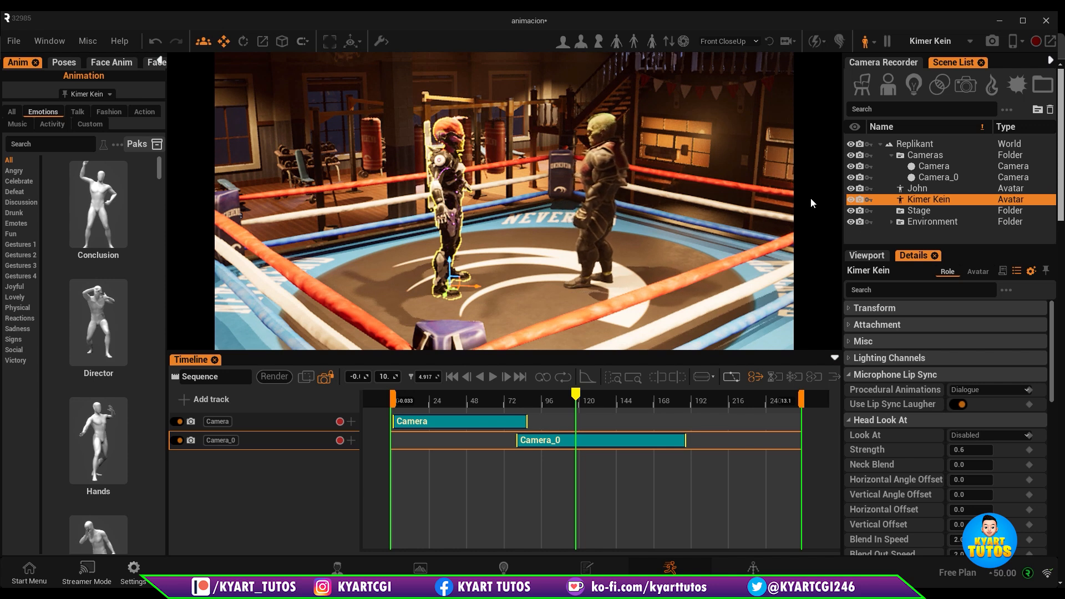
pyautogui.click(186, 401)
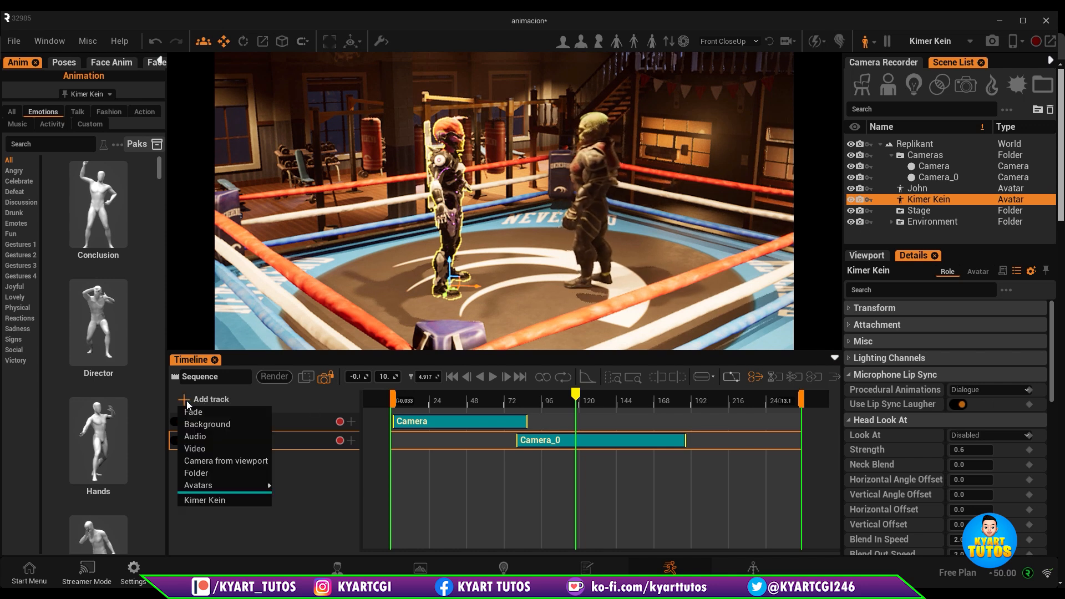
pyautogui.moveTo(199, 486)
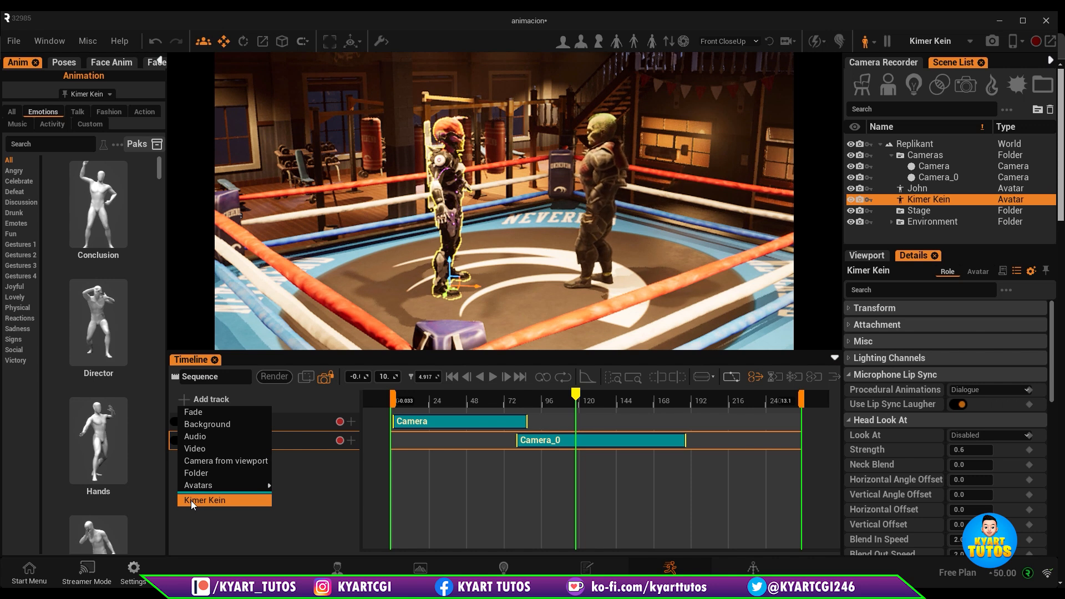
pyautogui.click(191, 501)
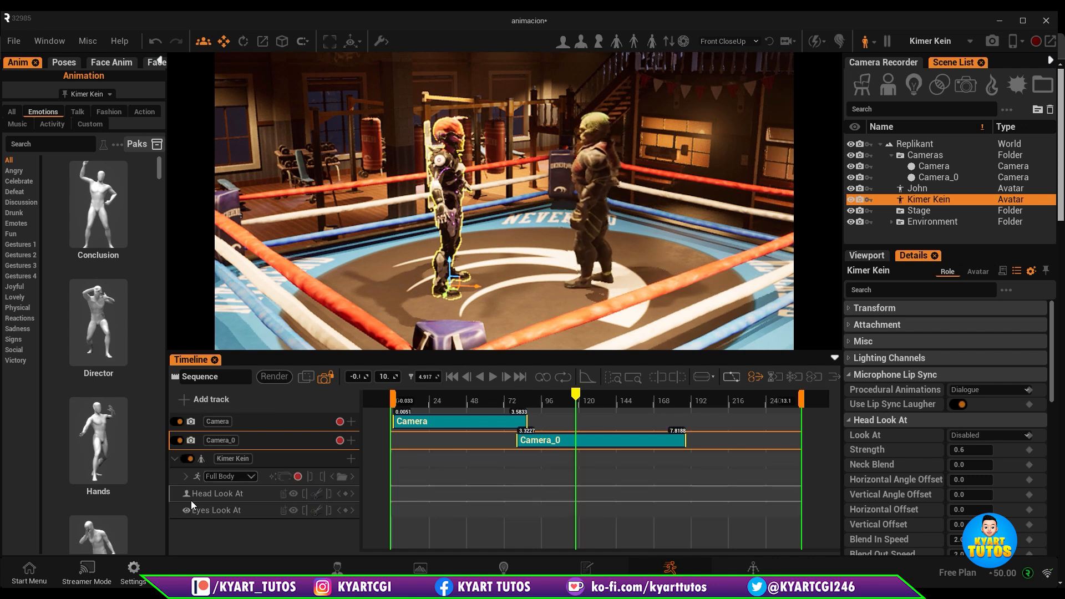
pyautogui.click(176, 459)
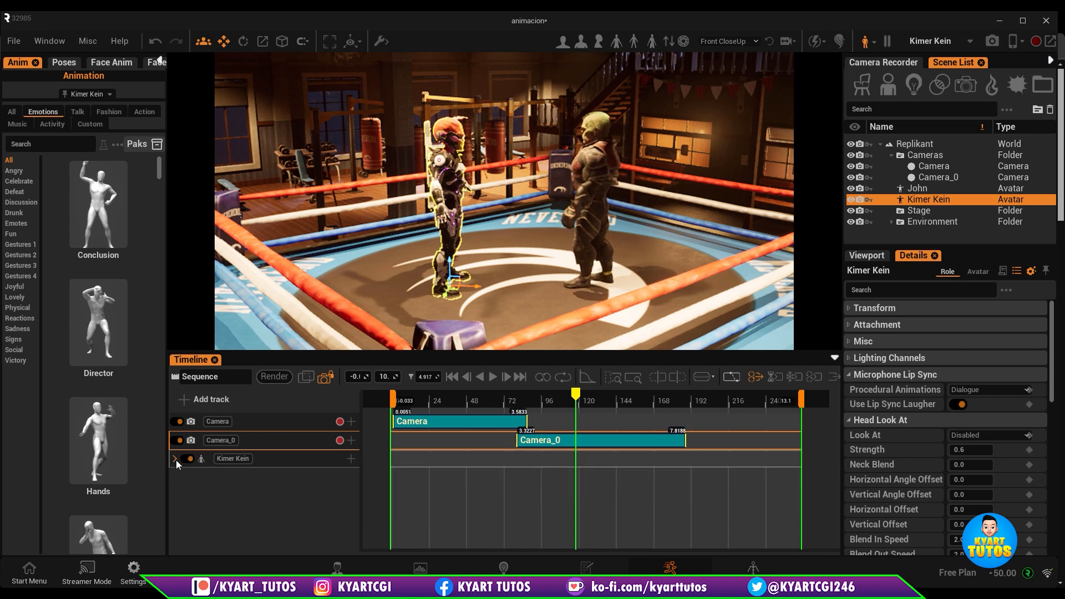
# Add a timeline track for the John avatar and collapse its sub-tracks
pyautogui.click(611, 191)
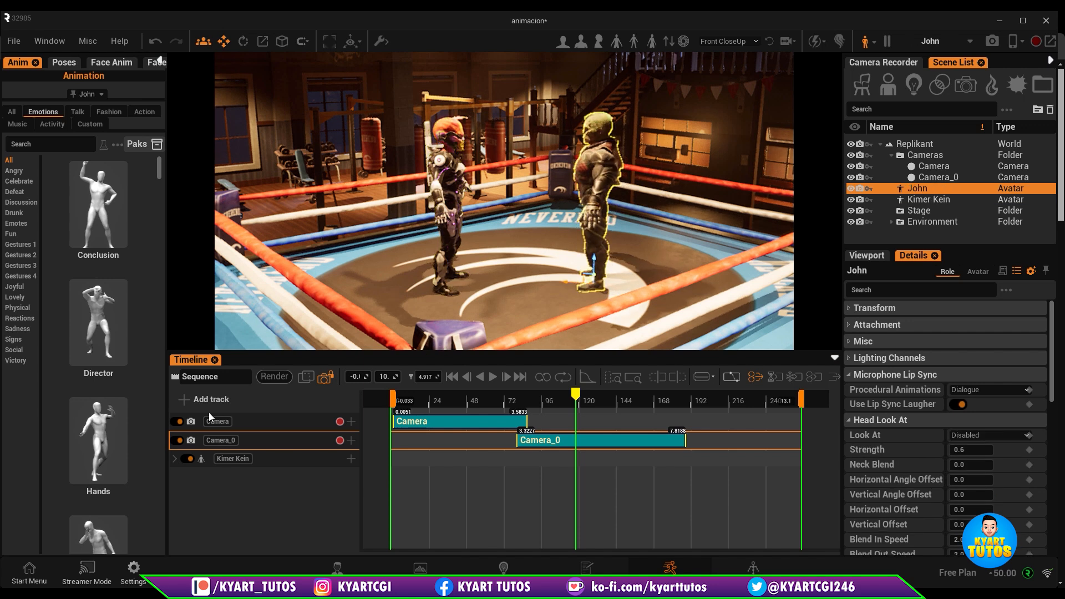
pyautogui.click(184, 399)
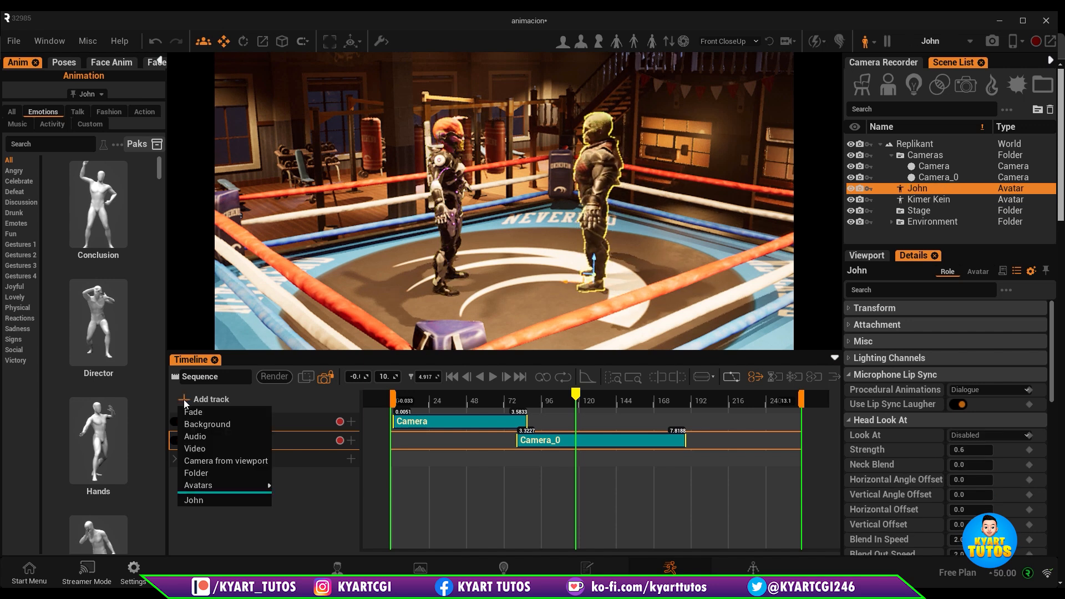
pyautogui.click(214, 502)
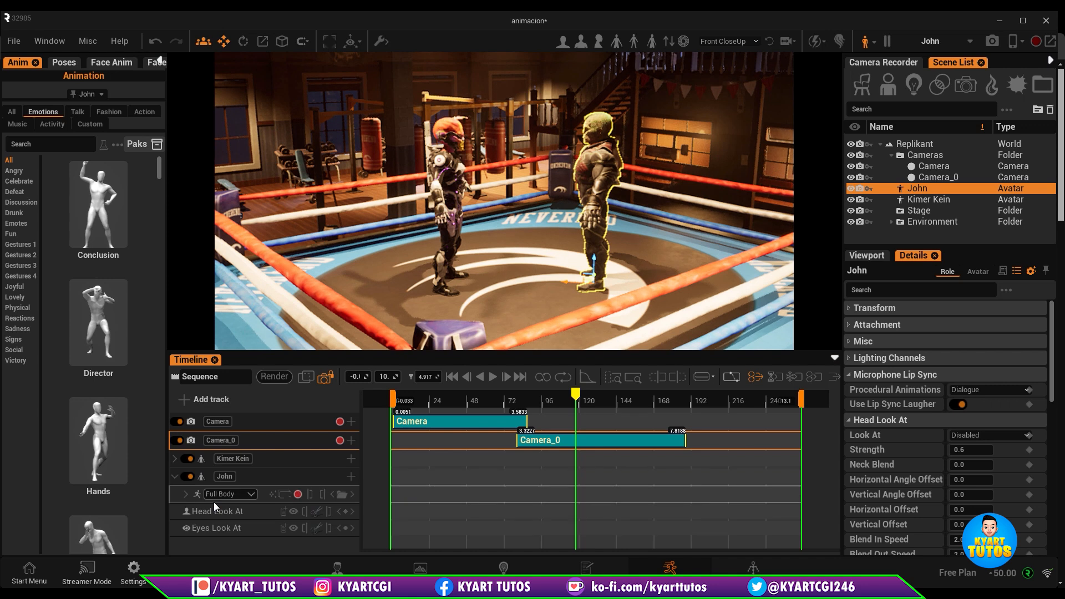
pyautogui.click(175, 476)
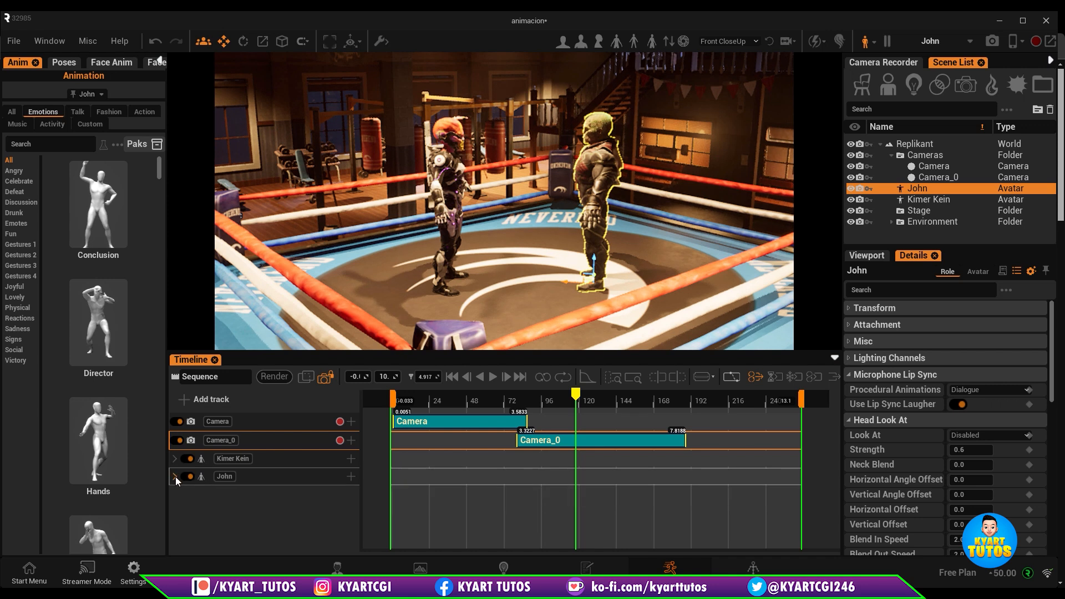
pyautogui.click(175, 476)
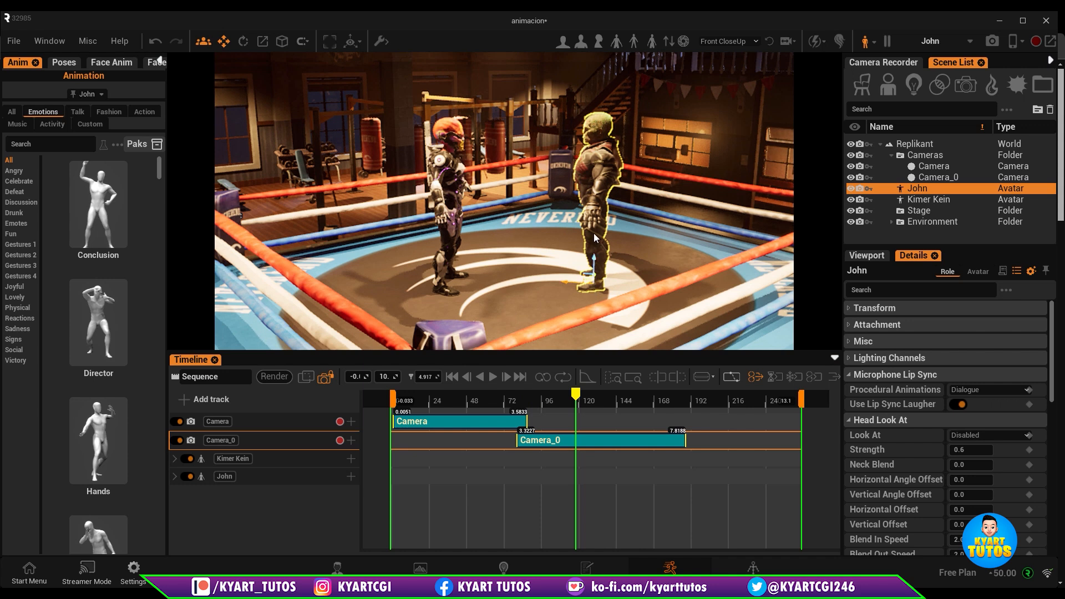
# Edit Camera_0 through its preview, reframing it closer so both fighters fill the shot from head to feet, and update the camera
pyautogui.click(954, 179)
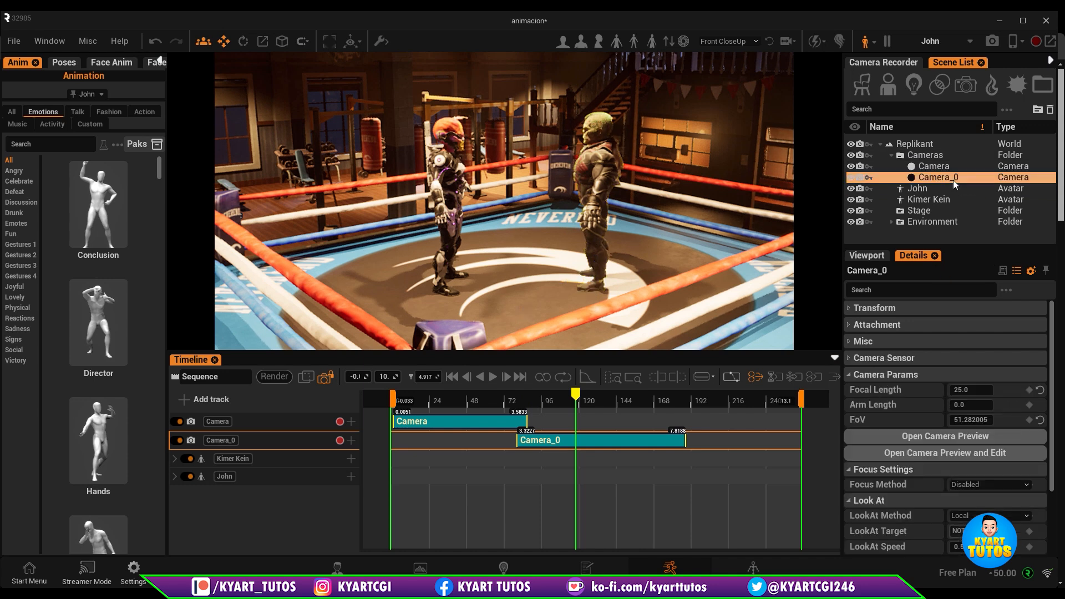
pyautogui.click(1005, 457)
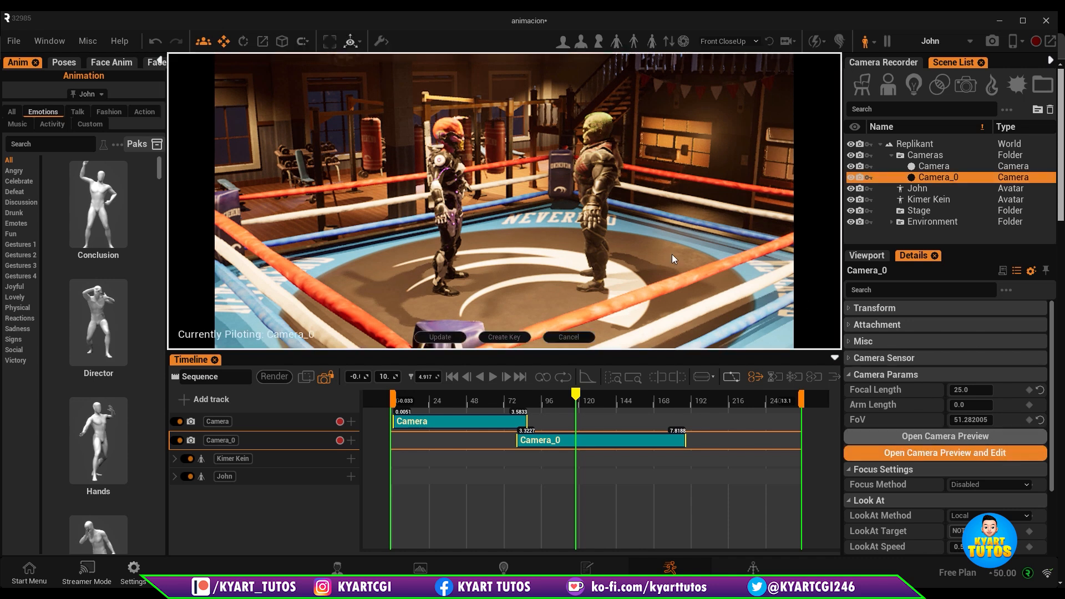
pyautogui.moveTo(689, 276)
pyautogui.mouseDown(button='right')
pyautogui.moveTo(649, 276)
pyautogui.moveTo(665, 277)
pyautogui.moveTo(666, 265)
pyautogui.moveTo(692, 278)
pyautogui.mouseUp(button='right')
pyautogui.moveTo(569, 275); pyautogui.dragTo(610, 274, button='middle')
pyautogui.scroll(2, 544, 273)
pyautogui.scroll(1, 544, 268)
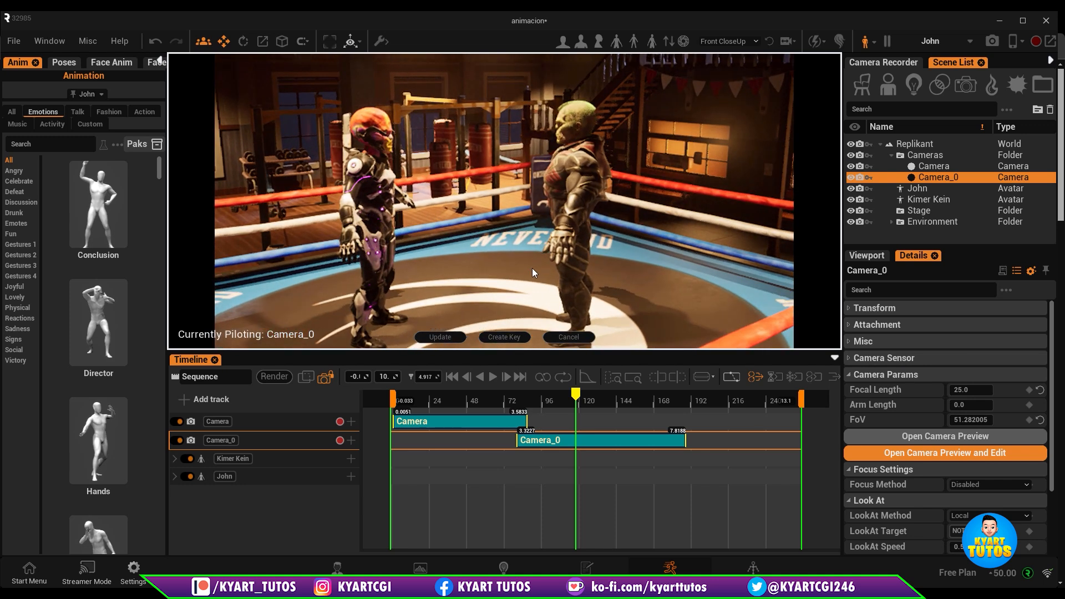
pyautogui.moveTo(532, 269); pyautogui.dragTo(477, 283, button='right')
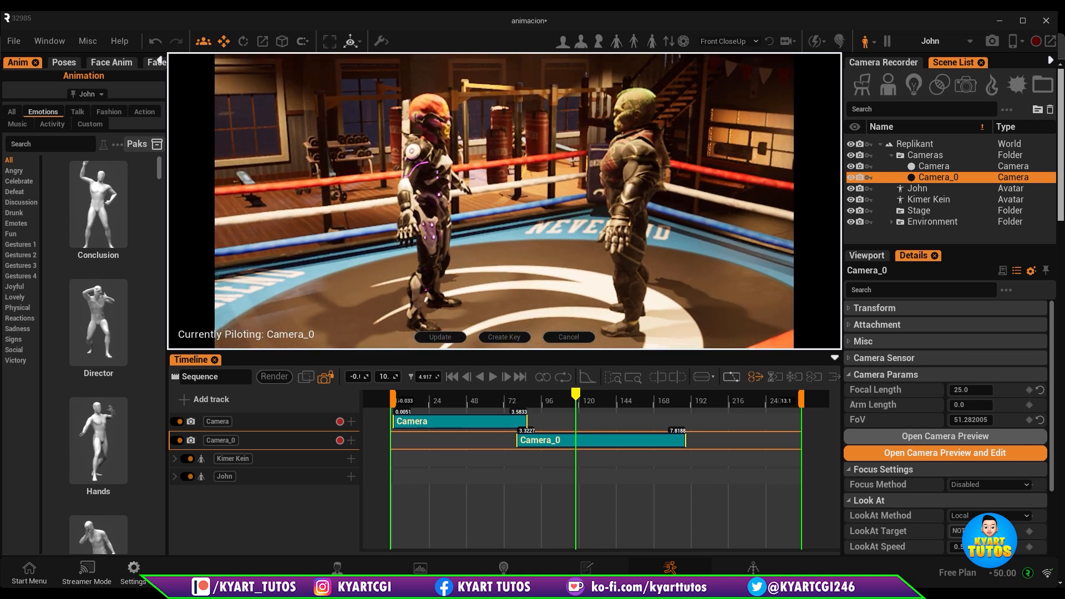
pyautogui.moveTo(595, 241); pyautogui.dragTo(595, 269, button='middle')
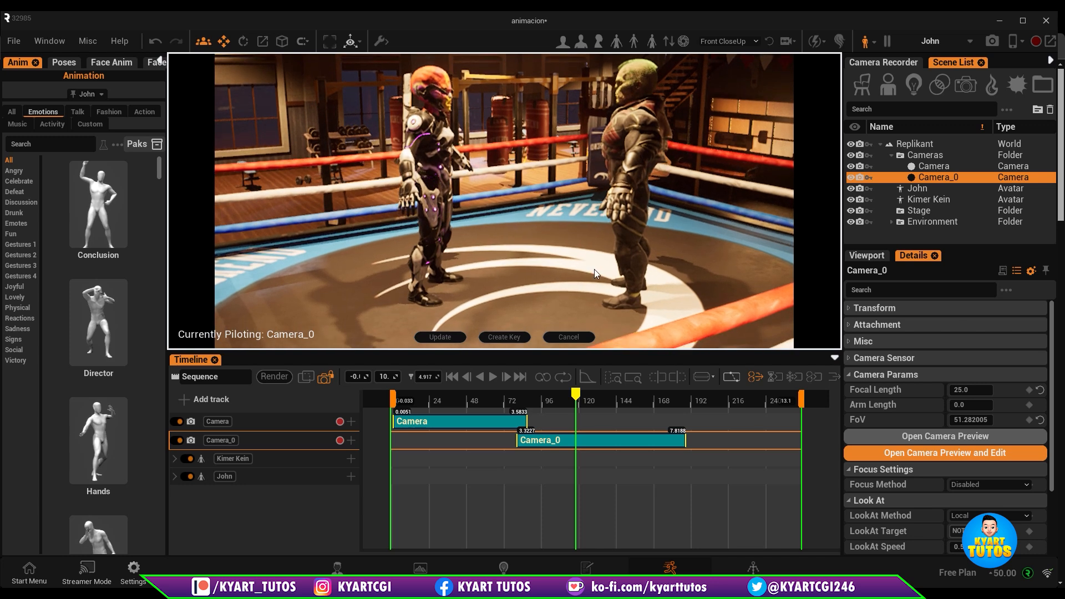
pyautogui.moveTo(594, 270); pyautogui.dragTo(602, 245, button='right')
pyautogui.moveTo(593, 279)
pyautogui.mouseDown(button='middle')
pyautogui.moveTo(593, 295)
pyautogui.moveTo(599, 283)
pyautogui.mouseUp(button='middle')
pyautogui.moveTo(599, 283); pyautogui.dragTo(606, 248, button='right')
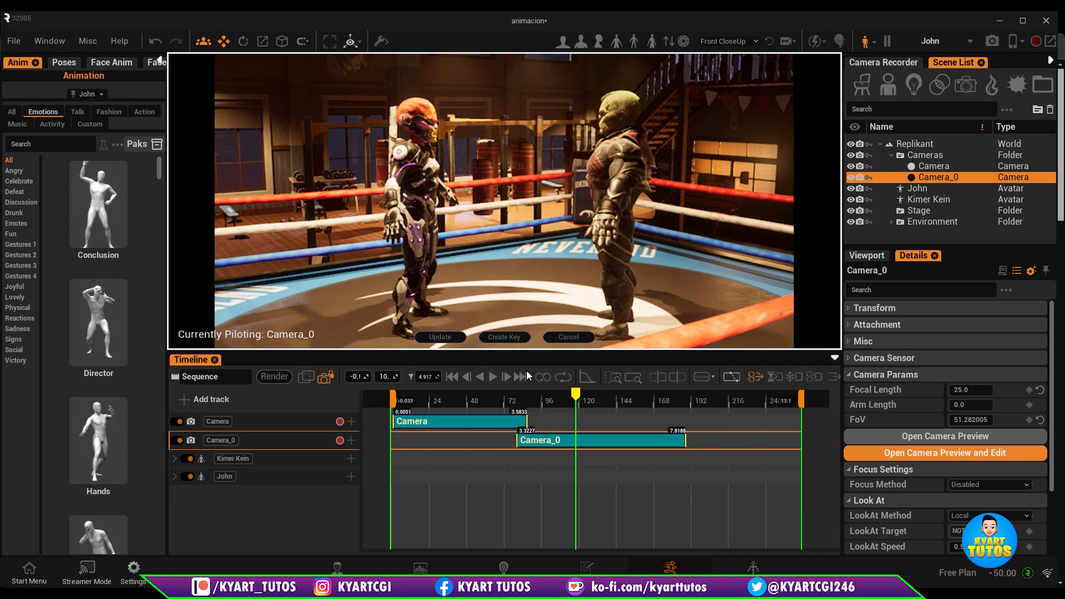
pyautogui.click(440, 337)
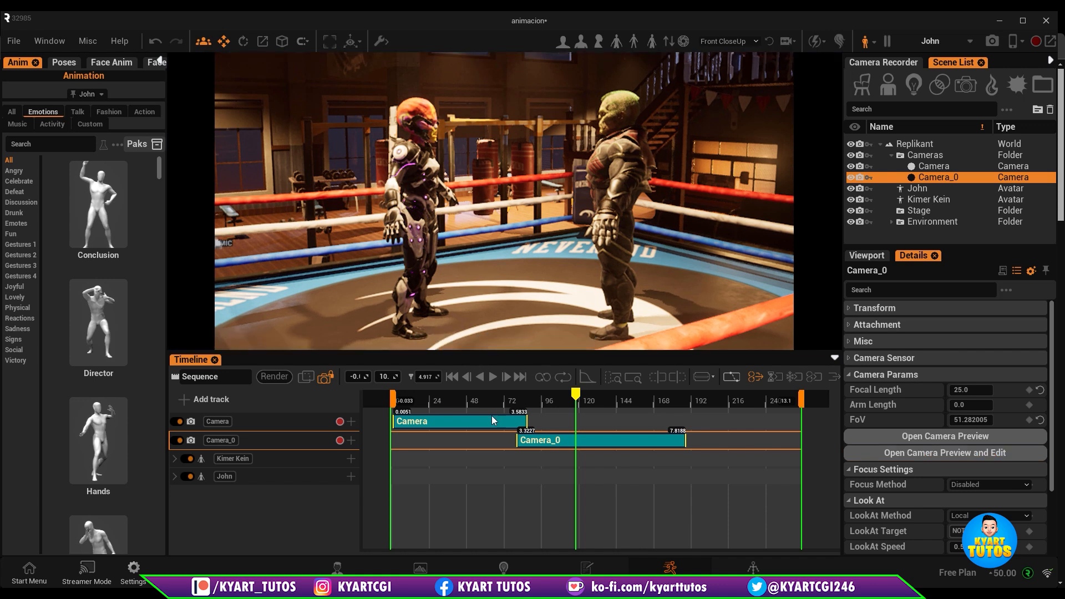
# At 2.5 s, edit Camera through its preview, reframing it closer to show both fighters at full length, and update the camera
pyautogui.moveTo(576, 394); pyautogui.dragTo(485, 410)
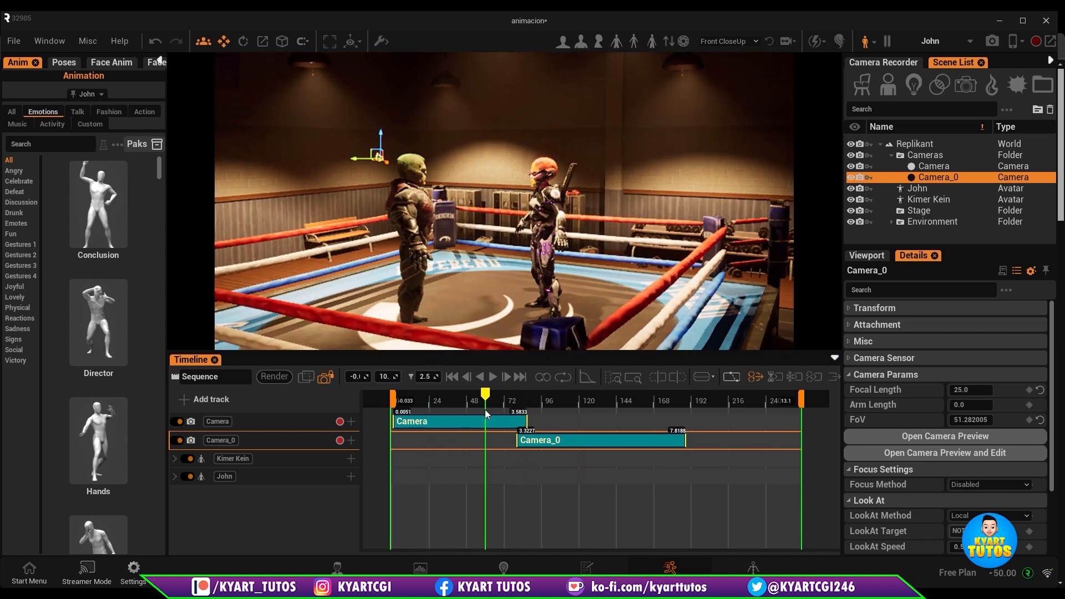
pyautogui.click(917, 165)
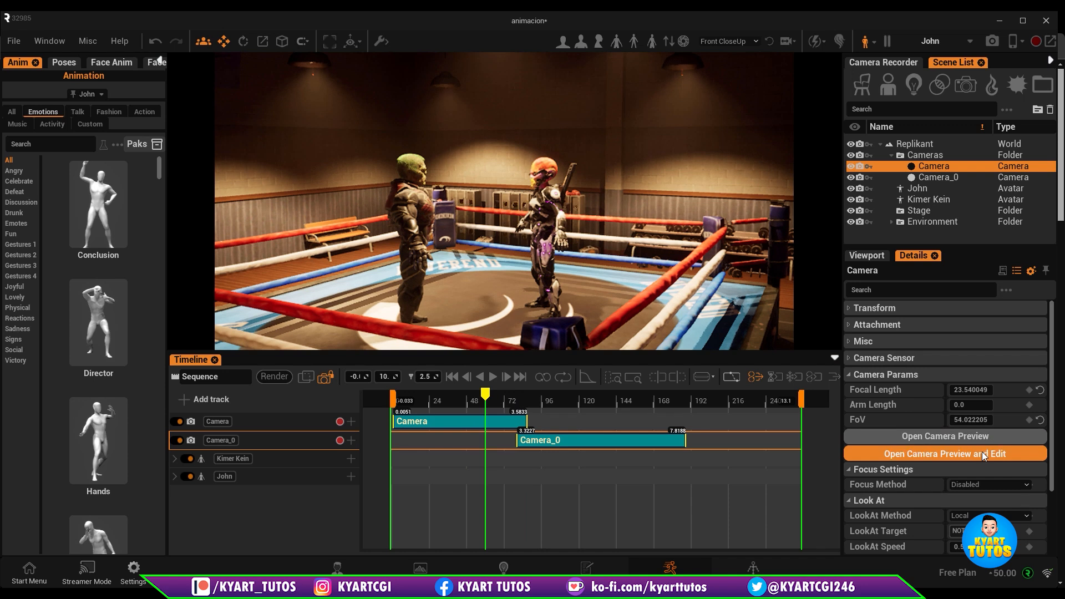
pyautogui.click(943, 453)
pyautogui.moveTo(497, 254); pyautogui.dragTo(538, 252, button='right')
pyautogui.scroll(5, 508, 291)
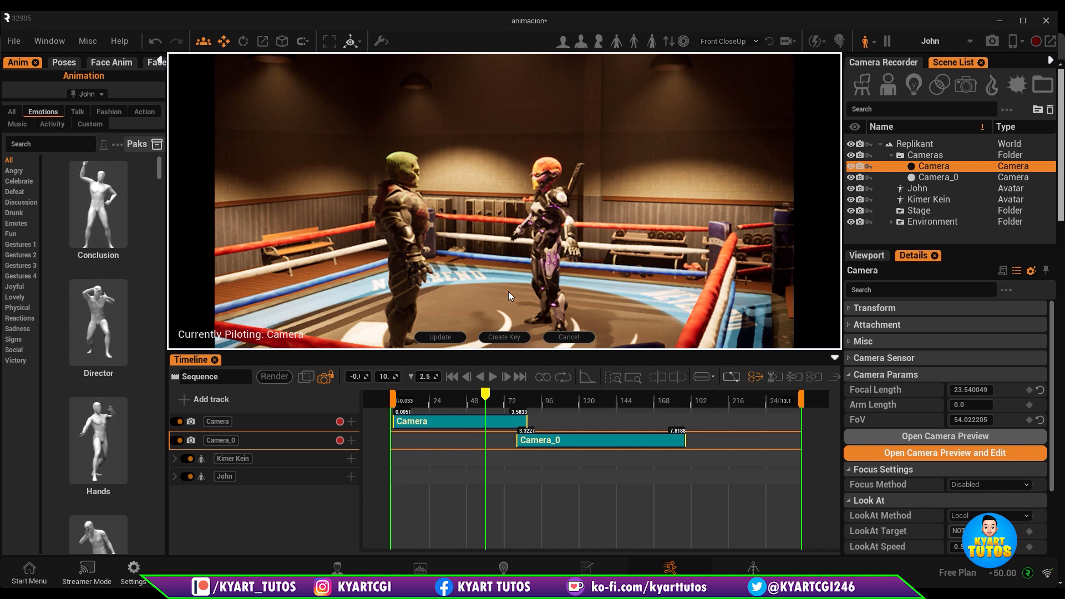
pyautogui.moveTo(508, 291); pyautogui.dragTo(506, 261, button='middle')
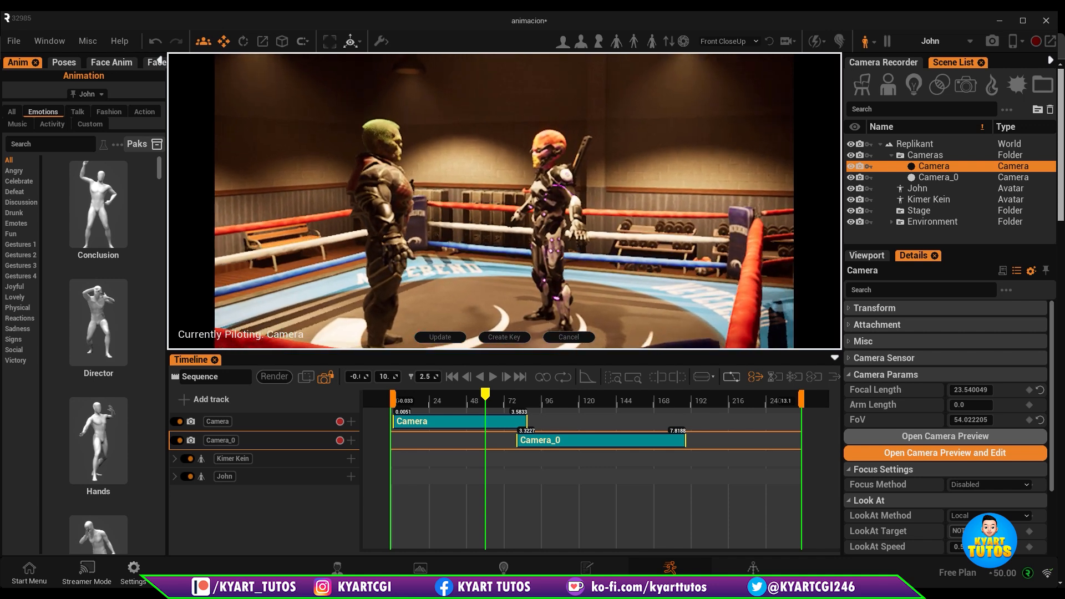
pyautogui.scroll(2, 508, 292)
pyautogui.moveTo(553, 293); pyautogui.dragTo(516, 316, button='right')
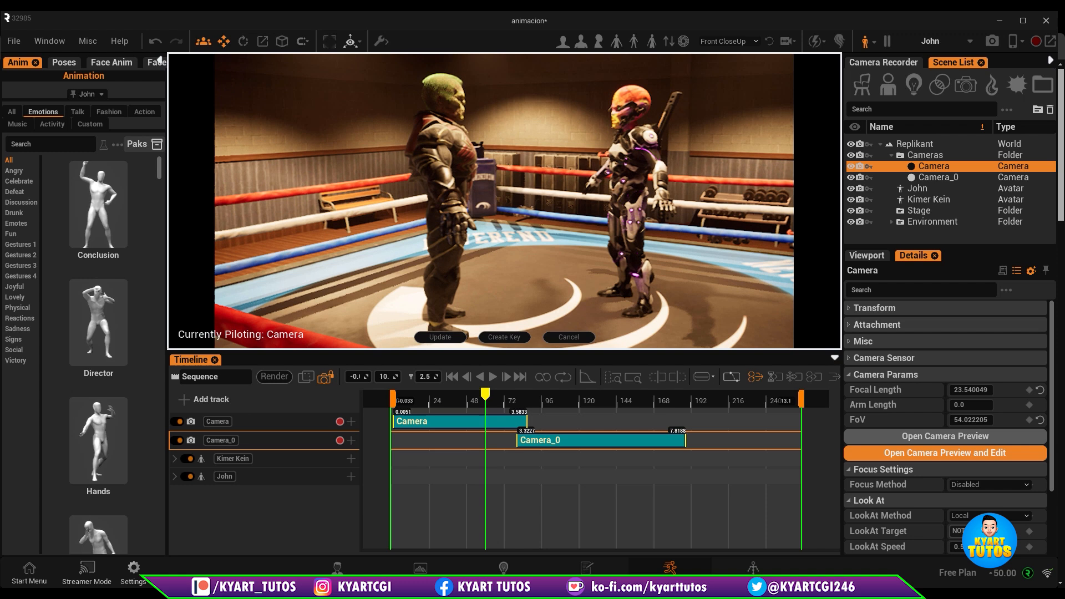
pyautogui.moveTo(567, 293); pyautogui.dragTo(552, 302, button='right')
pyautogui.moveTo(552, 294); pyautogui.dragTo(519, 291, button='middle')
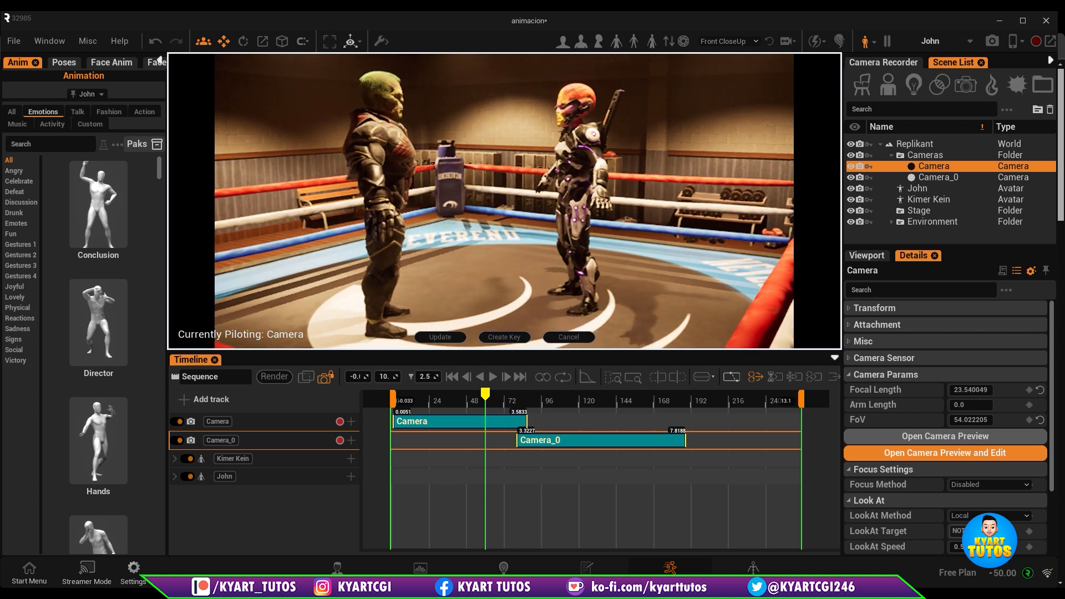
pyautogui.moveTo(597, 299); pyautogui.dragTo(572, 299, button='right')
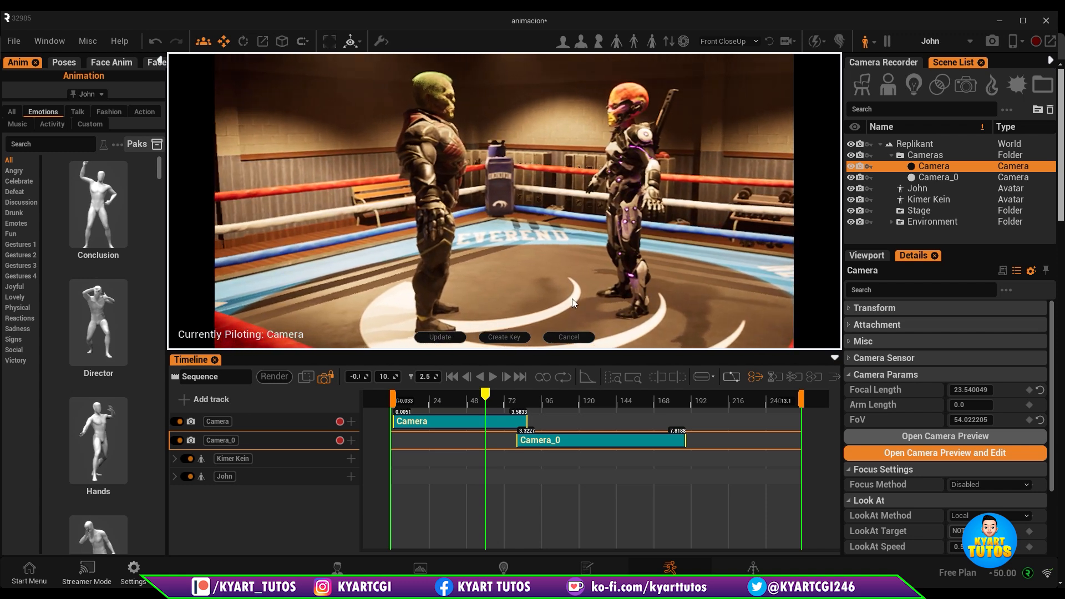
pyautogui.click(440, 337)
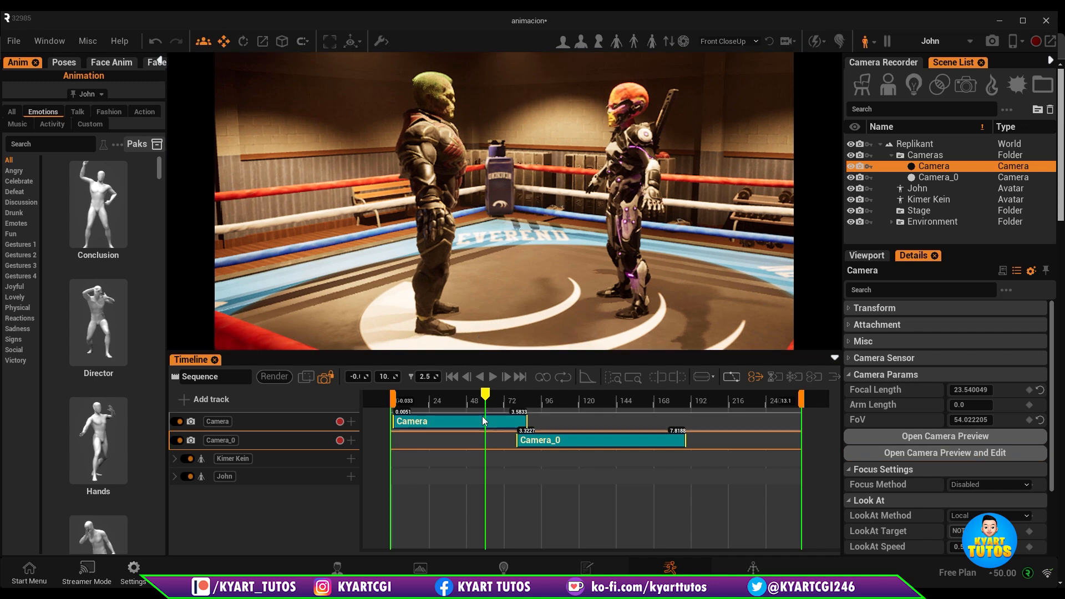
# Select the Kimer Kein avatar and its timeline track, and release the viewport from the sequence camera into free view
pyautogui.moveTo(482, 415)
pyautogui.mouseDown()
pyautogui.moveTo(395, 411)
pyautogui.moveTo(621, 414)
pyautogui.moveTo(496, 415)
pyautogui.mouseUp()
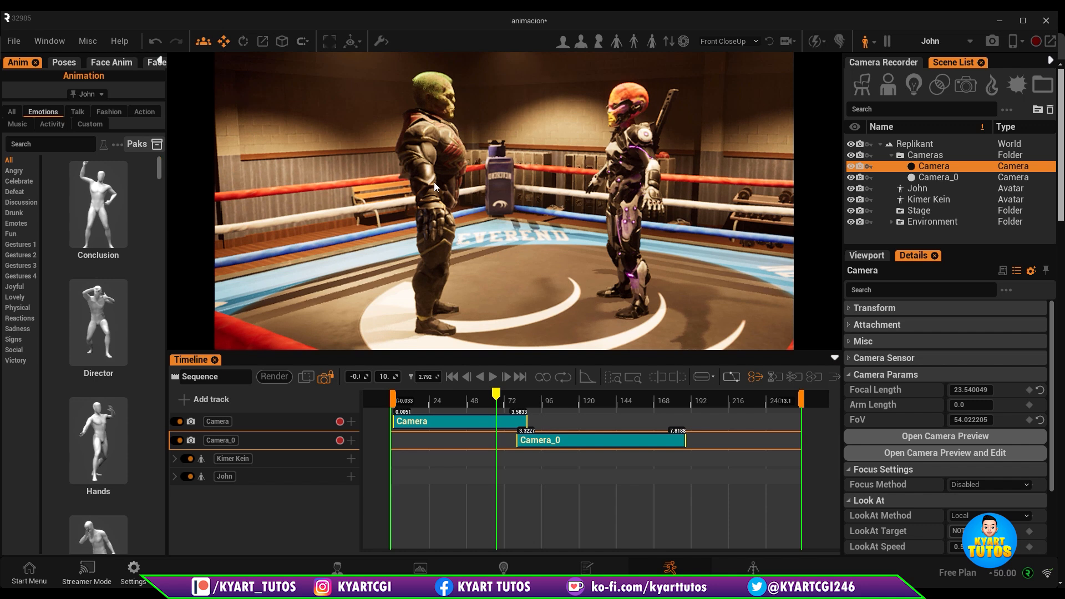
pyautogui.click(395, 246)
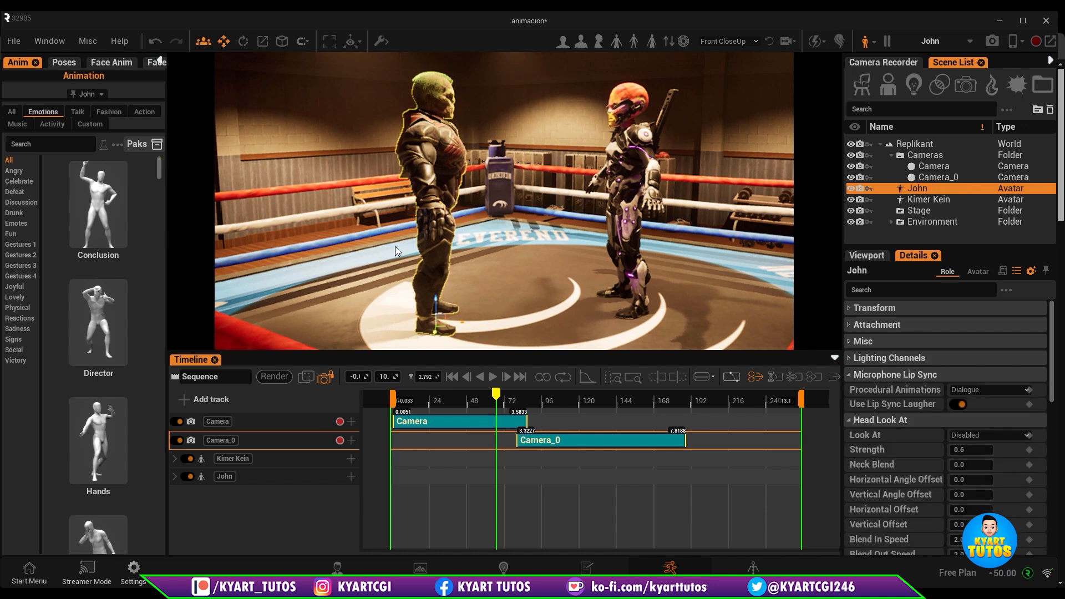
pyautogui.click(295, 459)
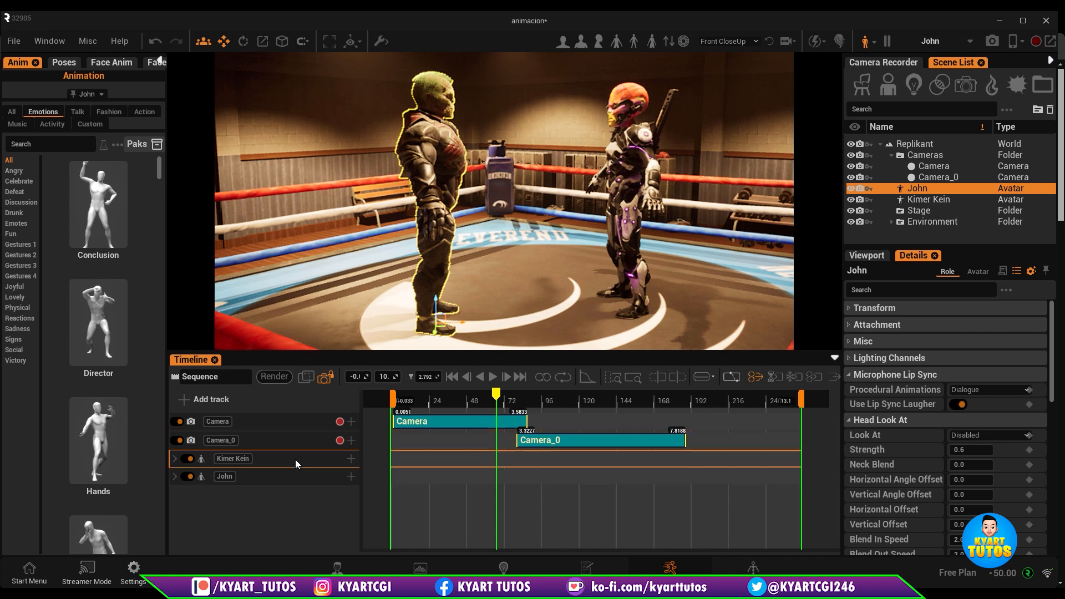
pyautogui.click(623, 171)
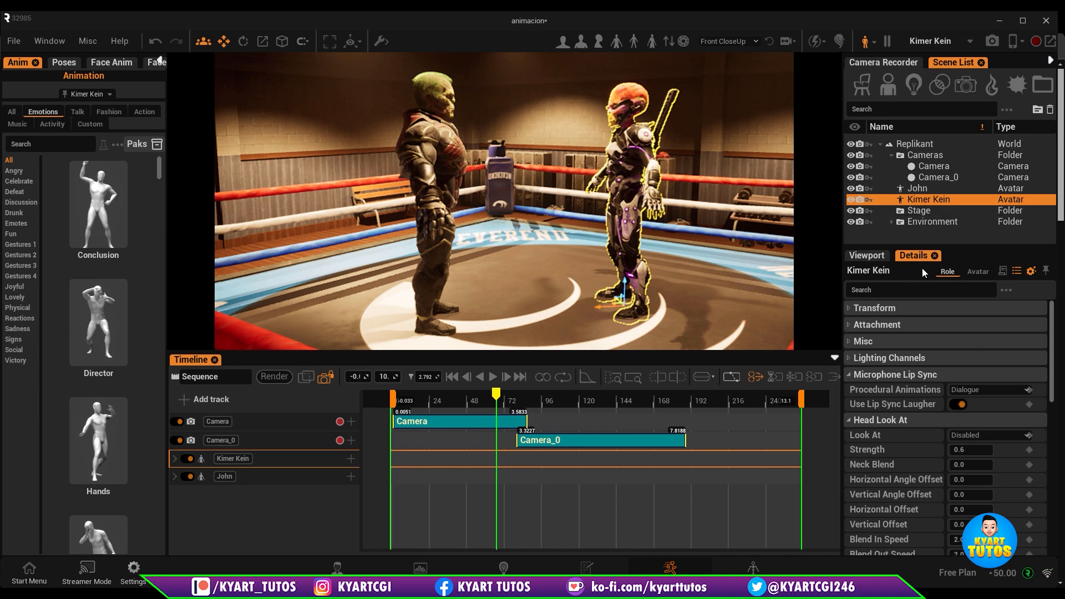
pyautogui.click(325, 378)
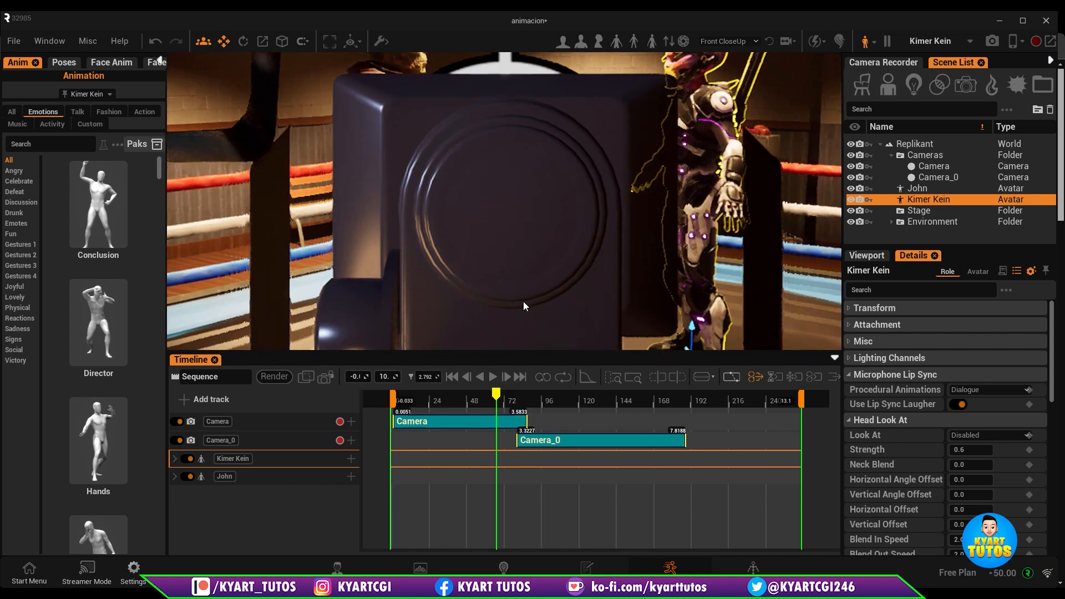
pyautogui.scroll(4, 641, 286)
pyautogui.moveTo(641, 286); pyautogui.dragTo(685, 156, button='right')
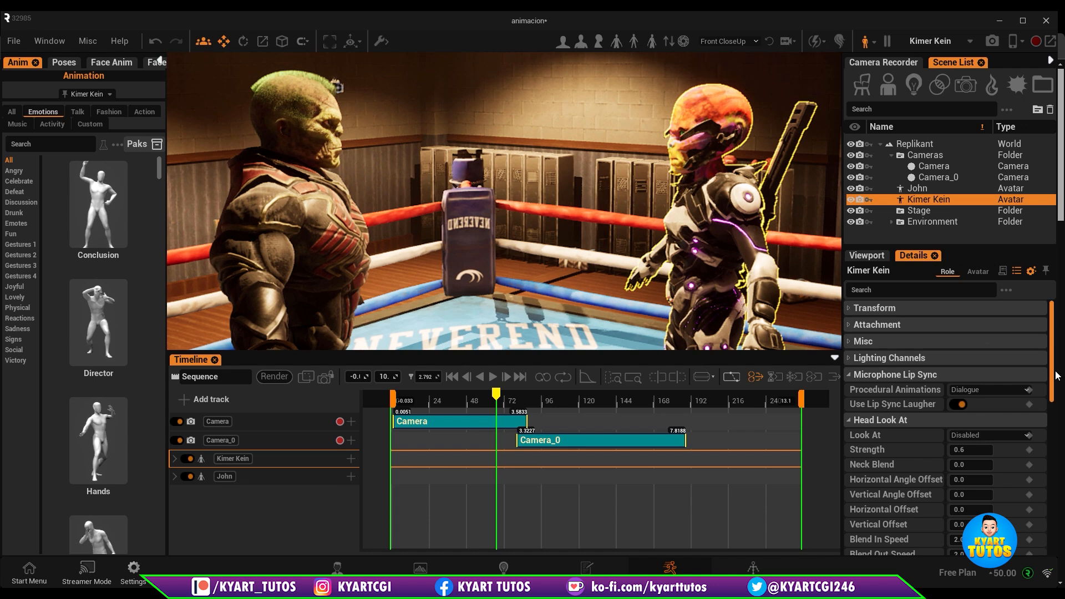
# Set Kimer Kein's Head Look At mode to Target and pick the John avatar in the viewport as the target
pyautogui.moveTo(1054, 393); pyautogui.dragTo(1049, 407)
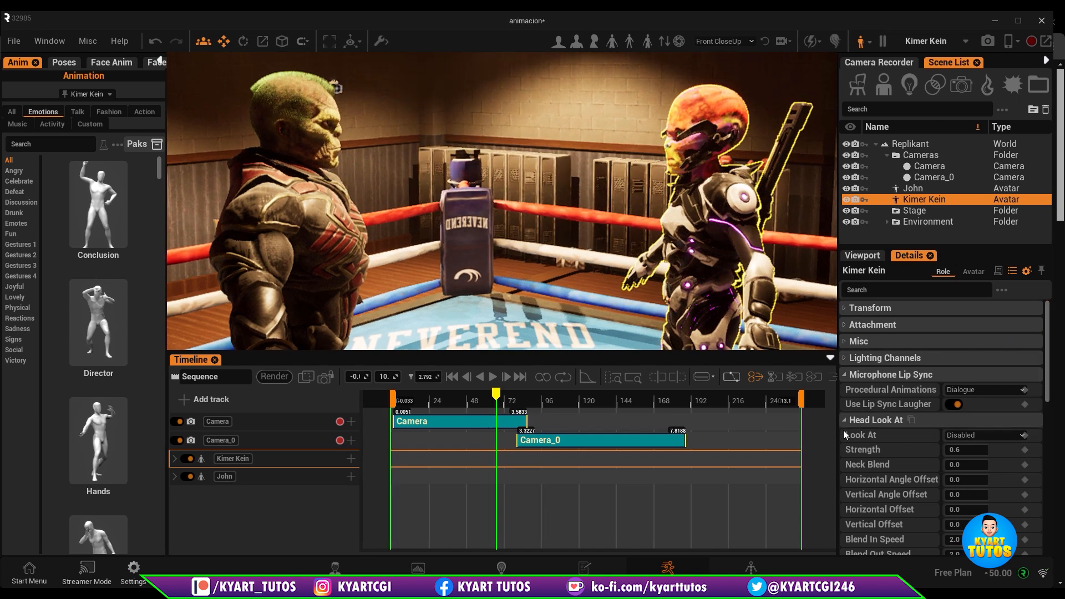
pyautogui.moveTo(773, 438); pyautogui.dragTo(781, 438)
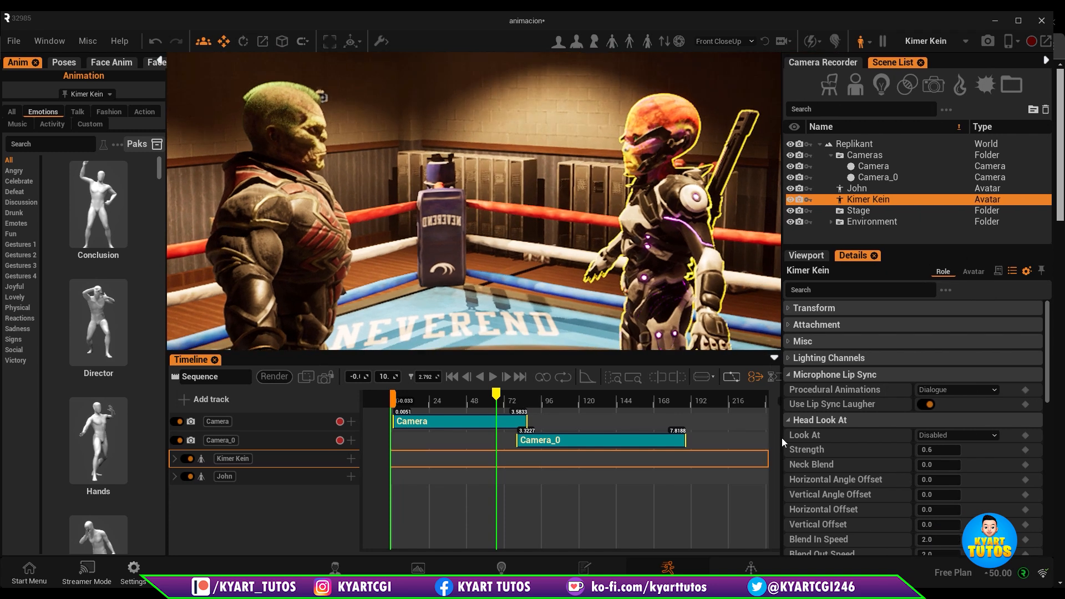
pyautogui.click(984, 435)
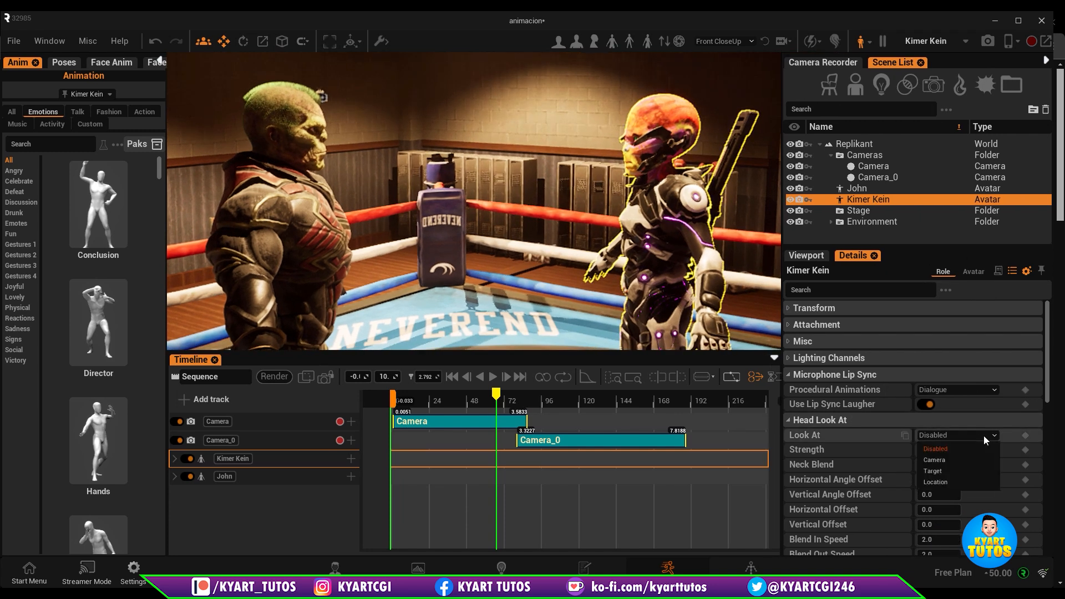
pyautogui.click(941, 472)
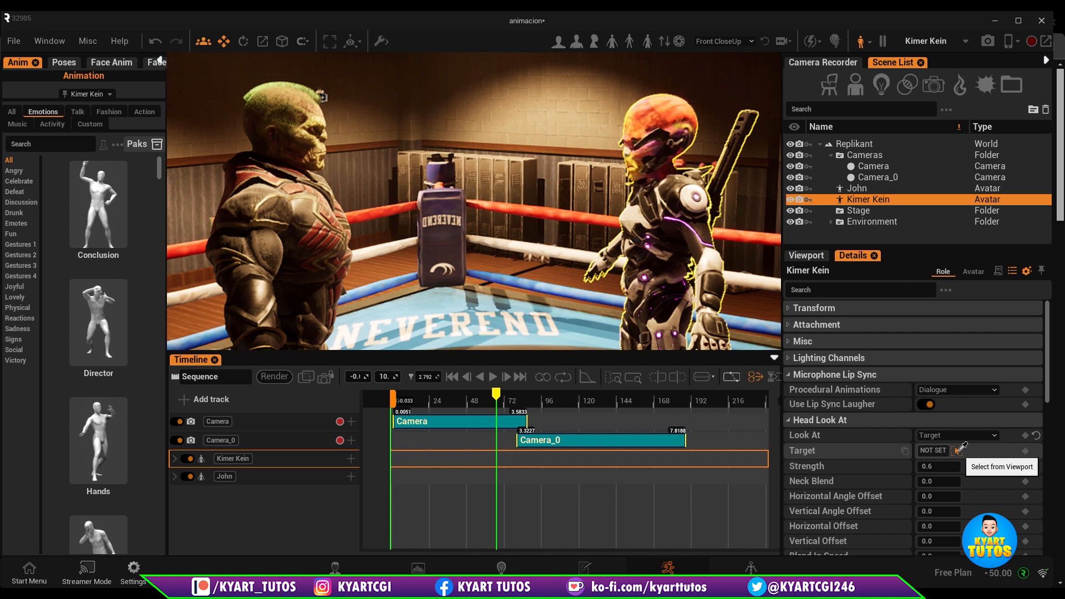
pyautogui.click(959, 450)
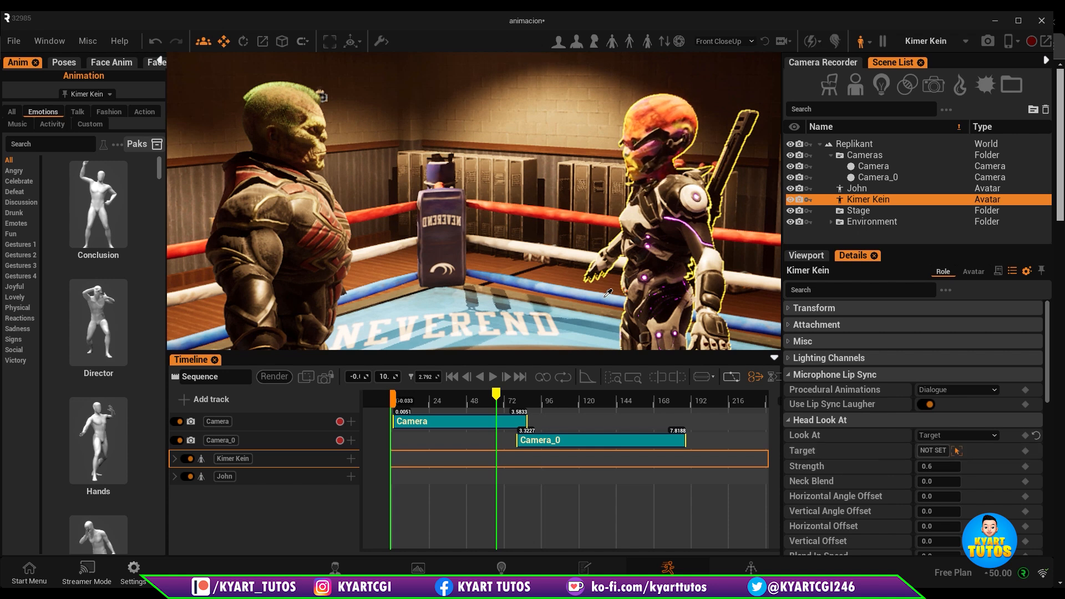
pyautogui.click(310, 134)
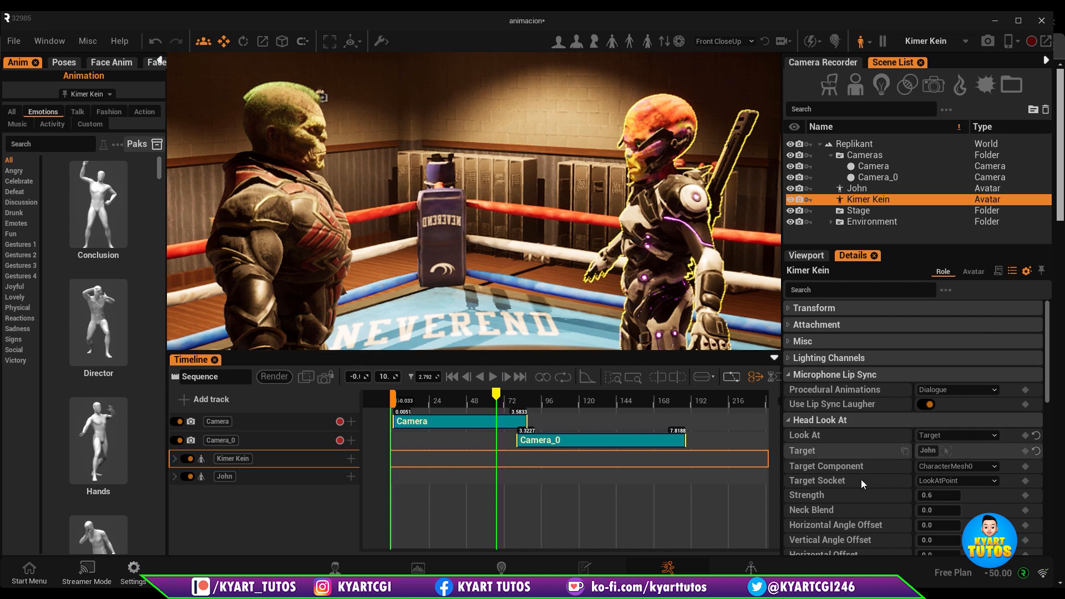
# Review the target component options and set Kimer Kein's Head Look At target socket to headSocket
pyautogui.click(990, 467)
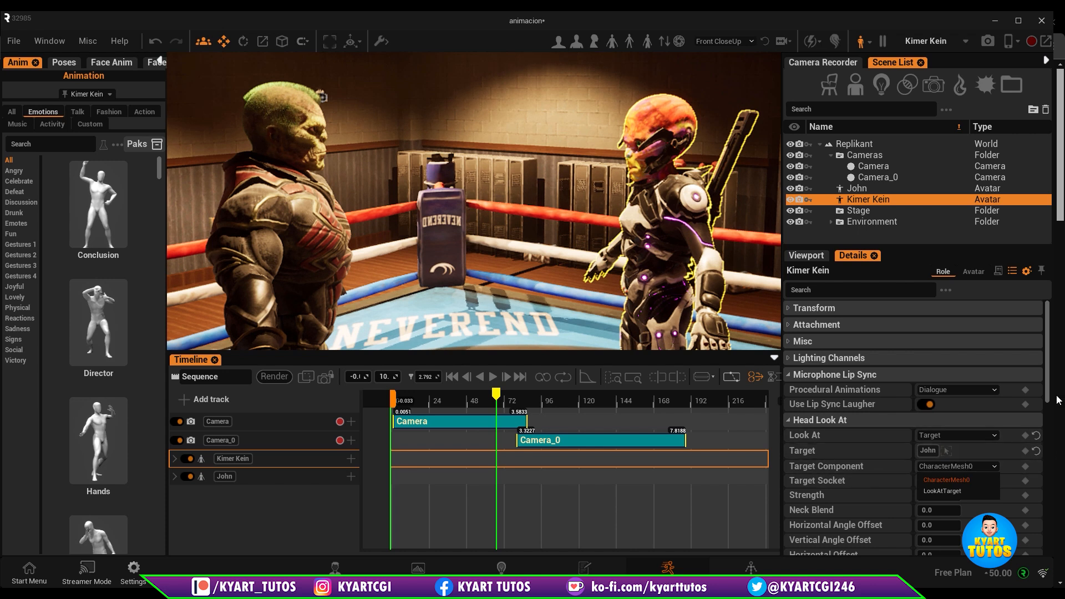
pyautogui.scroll(-5, 1057, 400)
pyautogui.scroll(5, 1057, 334)
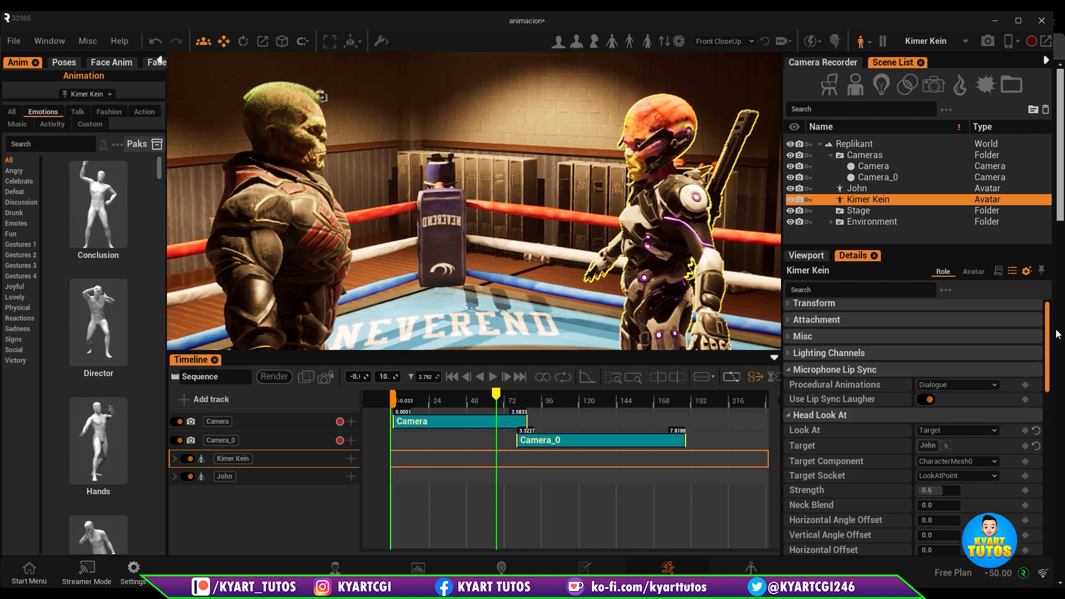
pyautogui.scroll(-1, 1058, 358)
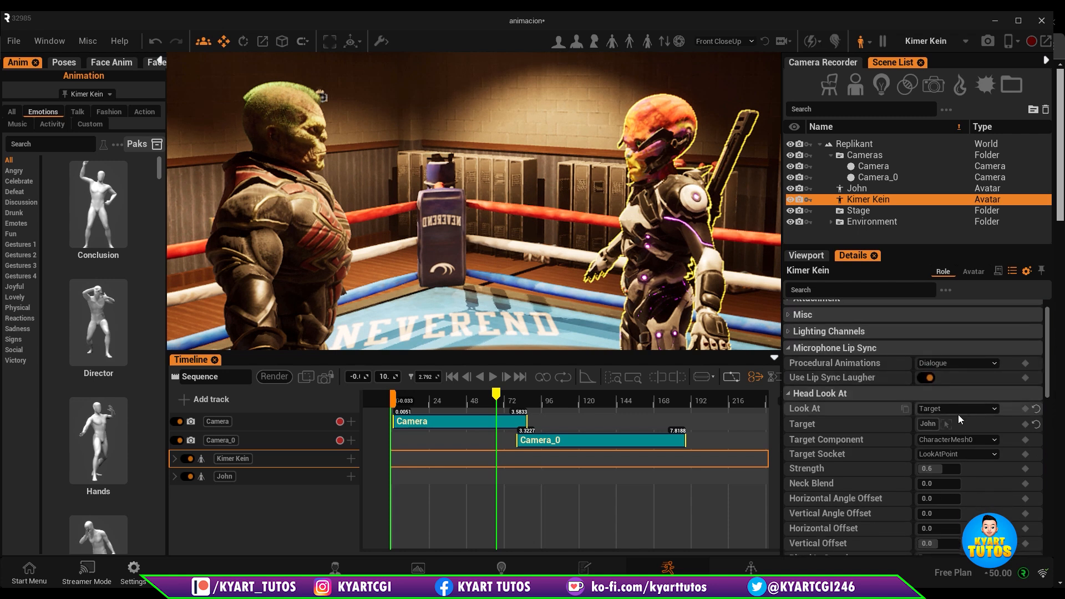
pyautogui.click(993, 458)
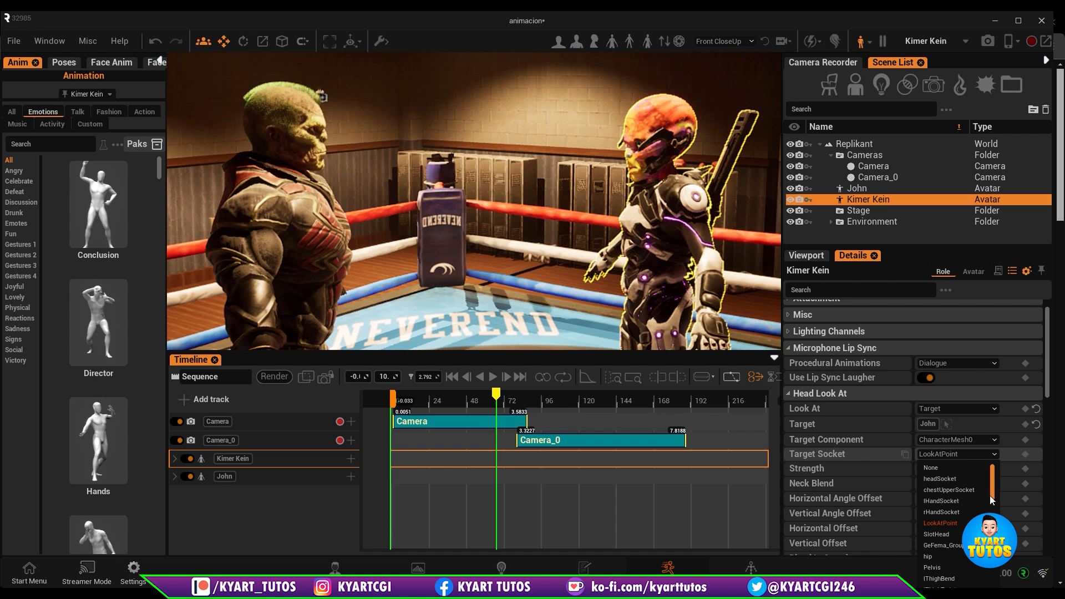
pyautogui.click(963, 480)
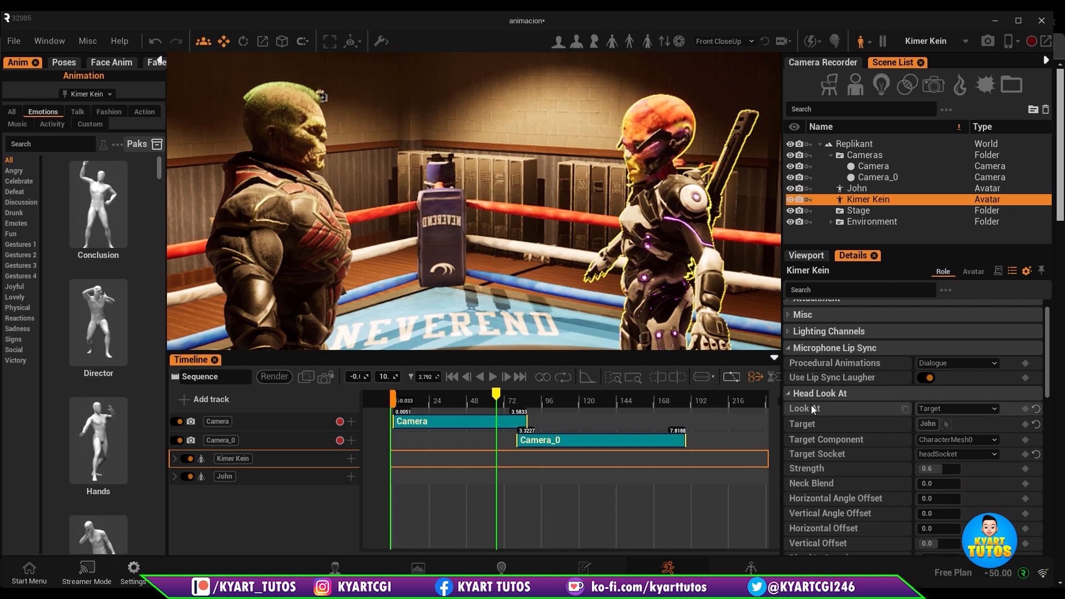
pyautogui.click(987, 455)
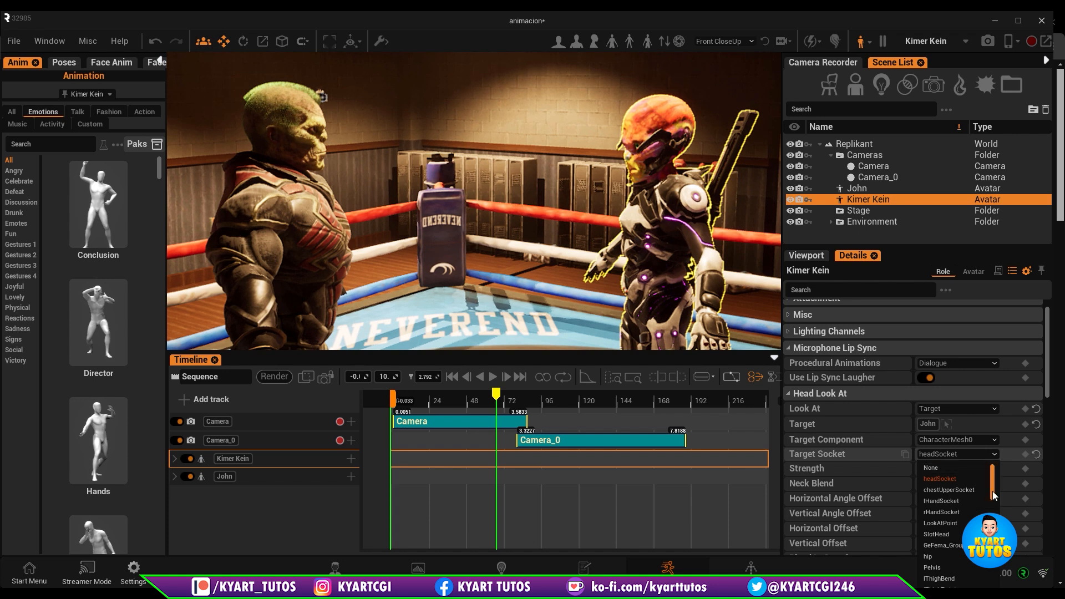
pyautogui.moveTo(993, 491)
pyautogui.mouseDown()
pyautogui.moveTo(991, 588)
pyautogui.moveTo(992, 472)
pyautogui.mouseUp()
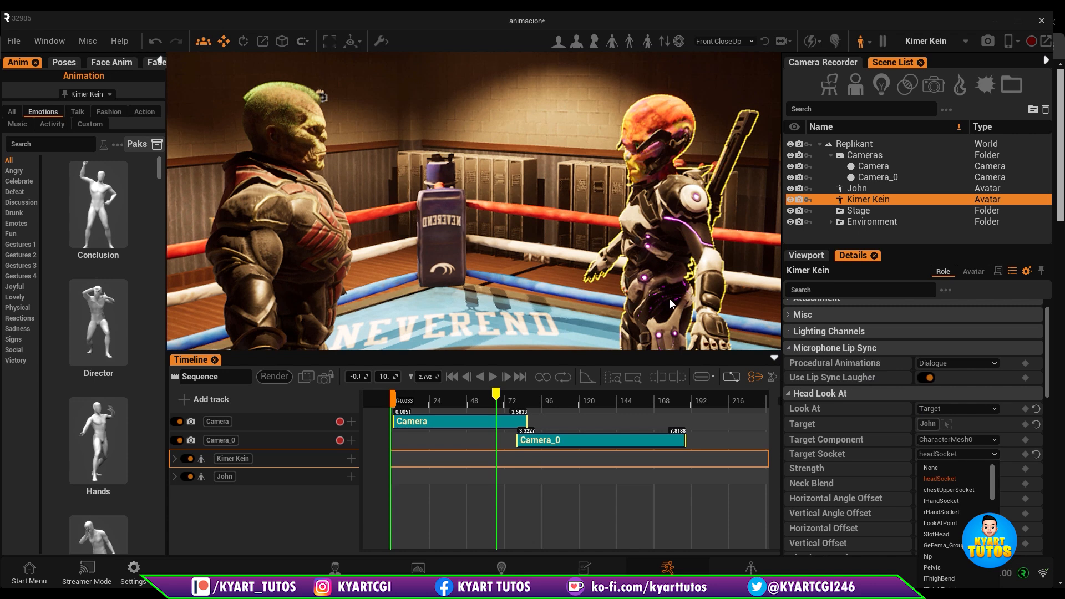
# Make John's Head Look At use Target mode with the Kimer Kein avatar as target and headSocket as target socket
pyautogui.click(289, 168)
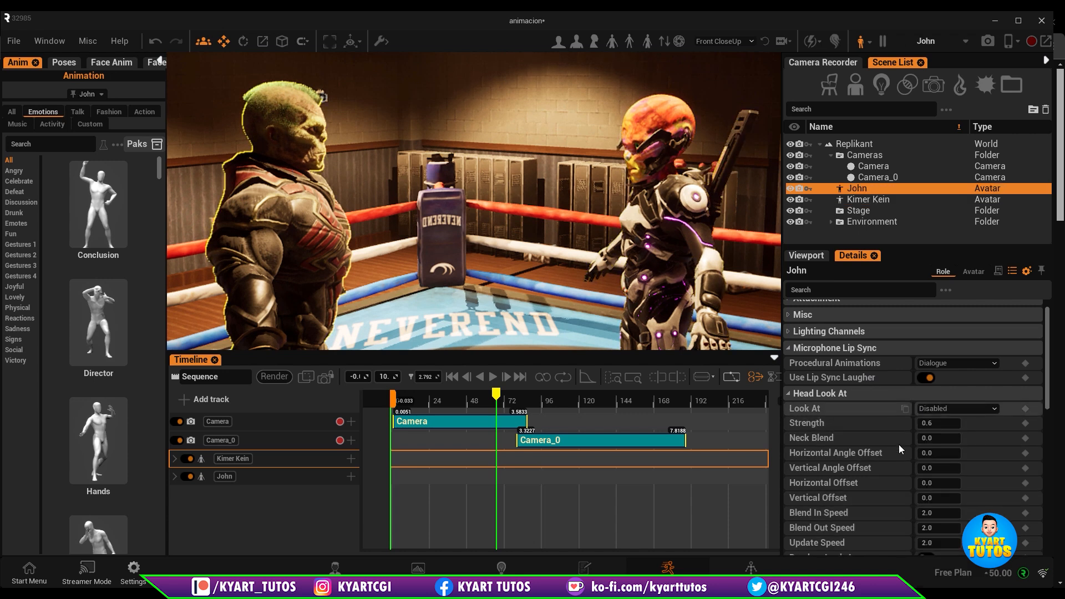
pyautogui.click(987, 410)
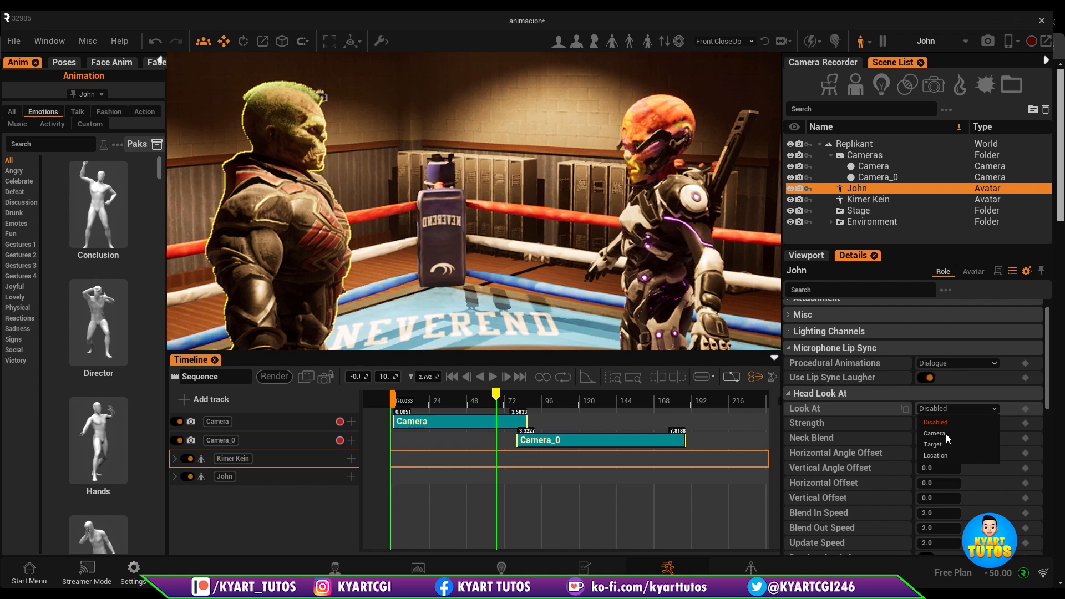
pyautogui.click(934, 445)
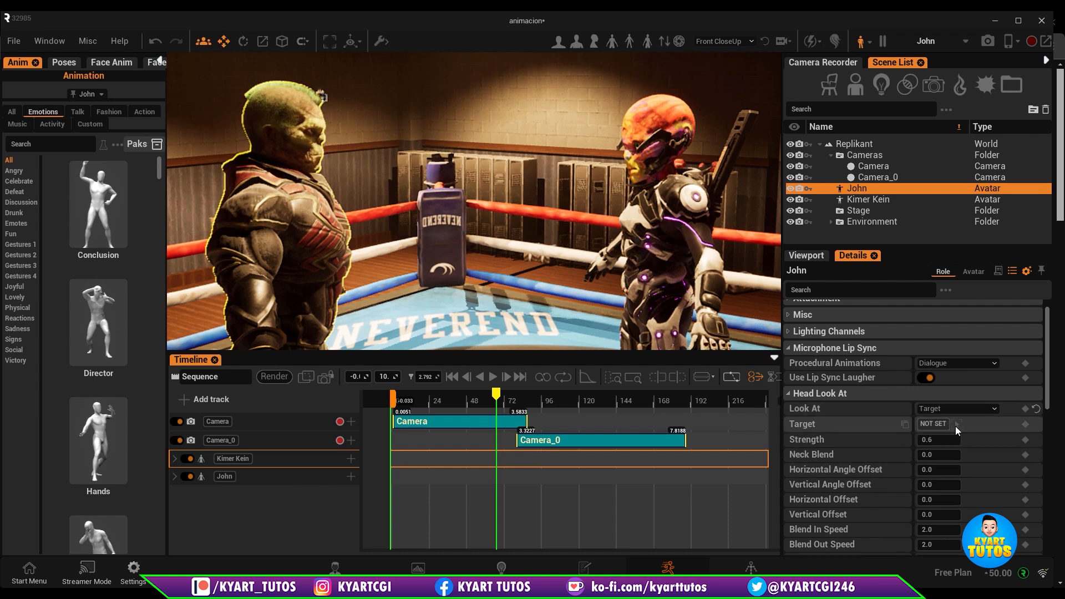
pyautogui.click(956, 425)
pyautogui.click(645, 127)
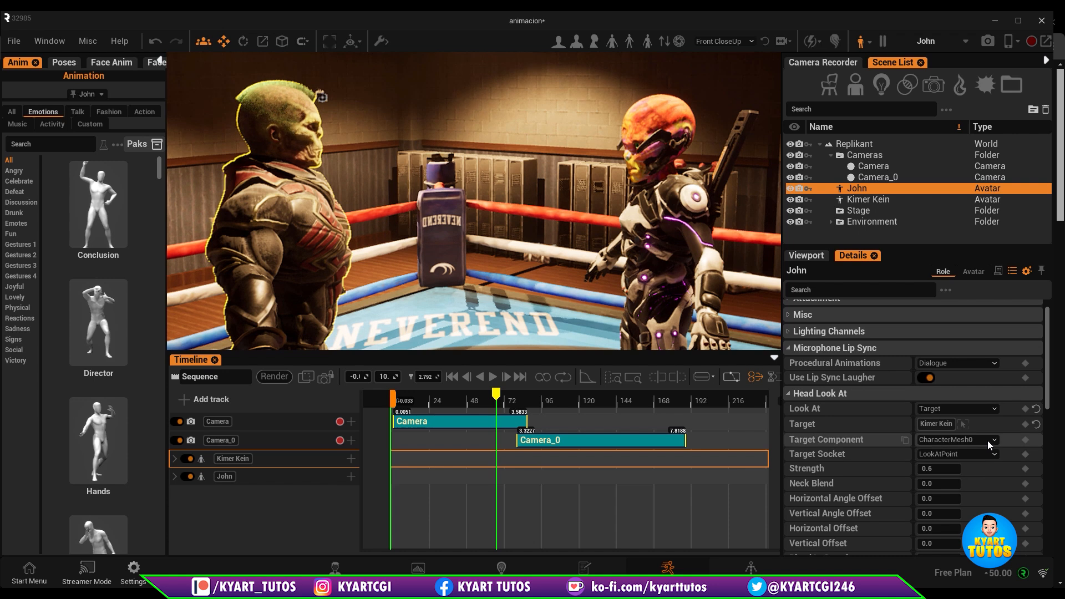
pyautogui.click(997, 457)
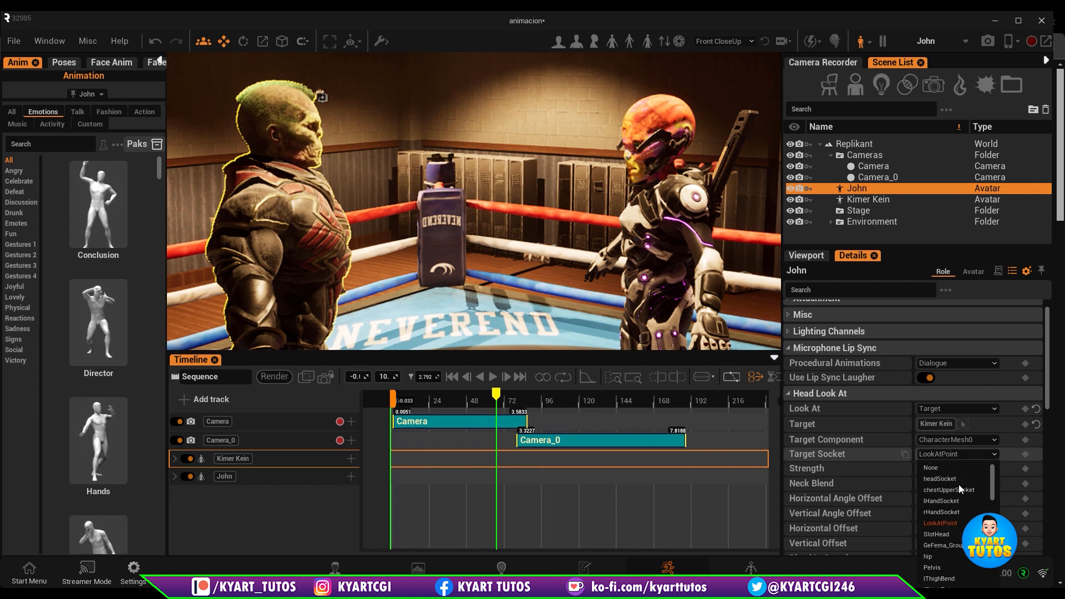
pyautogui.click(955, 480)
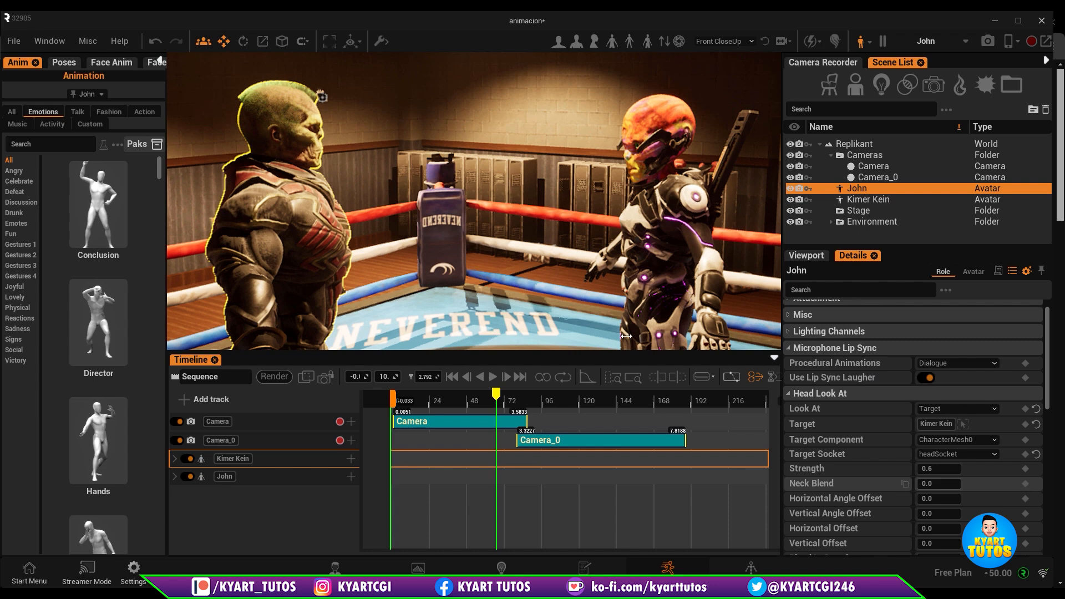
# Move the playhead to 4.75 s, raise John's Head Look At strength and set Kimer Kein's to 1.0
pyautogui.moveTo(498, 395); pyautogui.dragTo(569, 414)
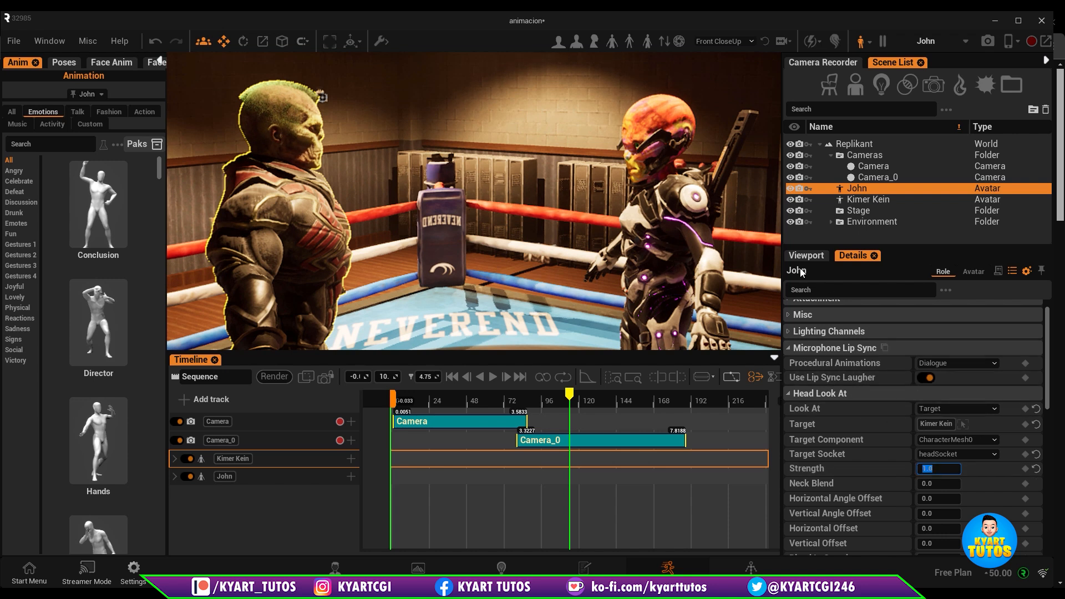
pyautogui.click(655, 193)
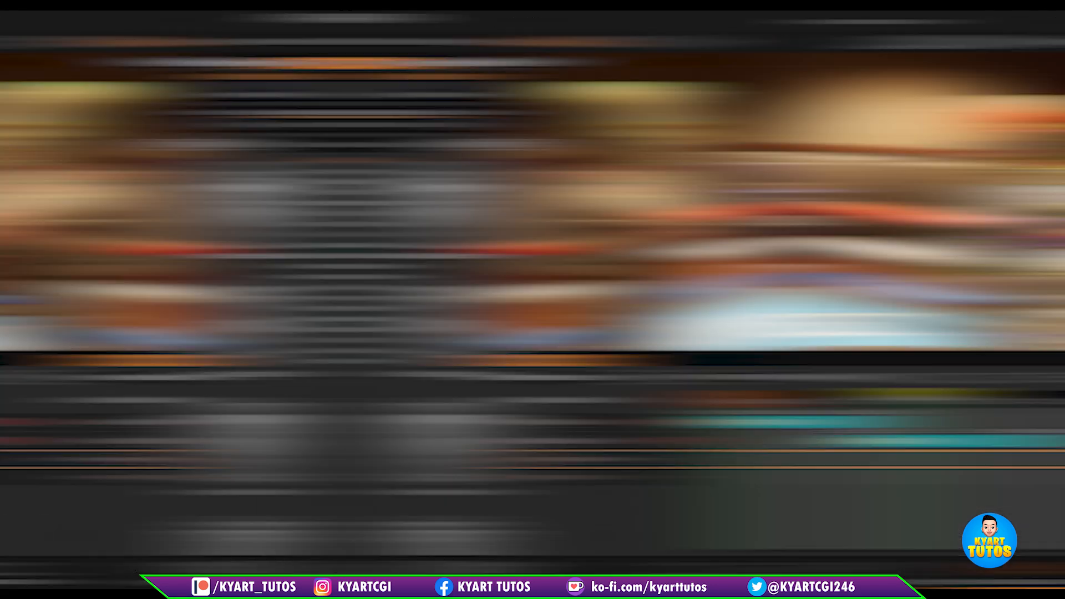
pyautogui.moveTo(569, 397)
pyautogui.mouseDown()
pyautogui.moveTo(529, 397)
pyautogui.moveTo(570, 397)
pyautogui.mouseUp()
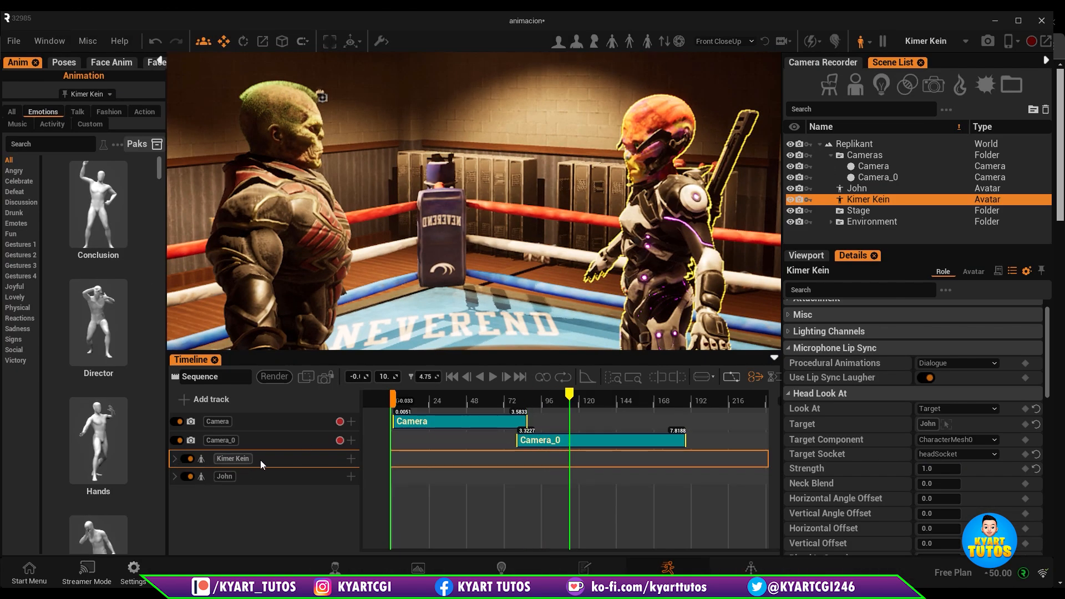
# Expand Kimer Kein's timeline sub-tracks, widen the timeline area and preview the Idle 11 animation from the Action category on the avatar
pyautogui.click(174, 459)
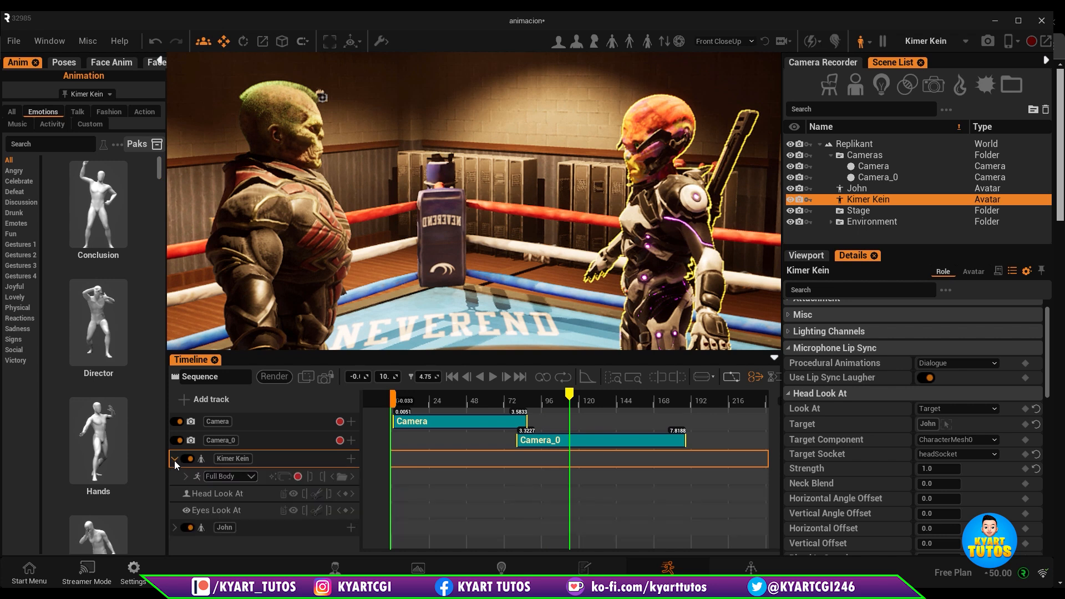
pyautogui.moveTo(780, 403); pyautogui.dragTo(893, 397)
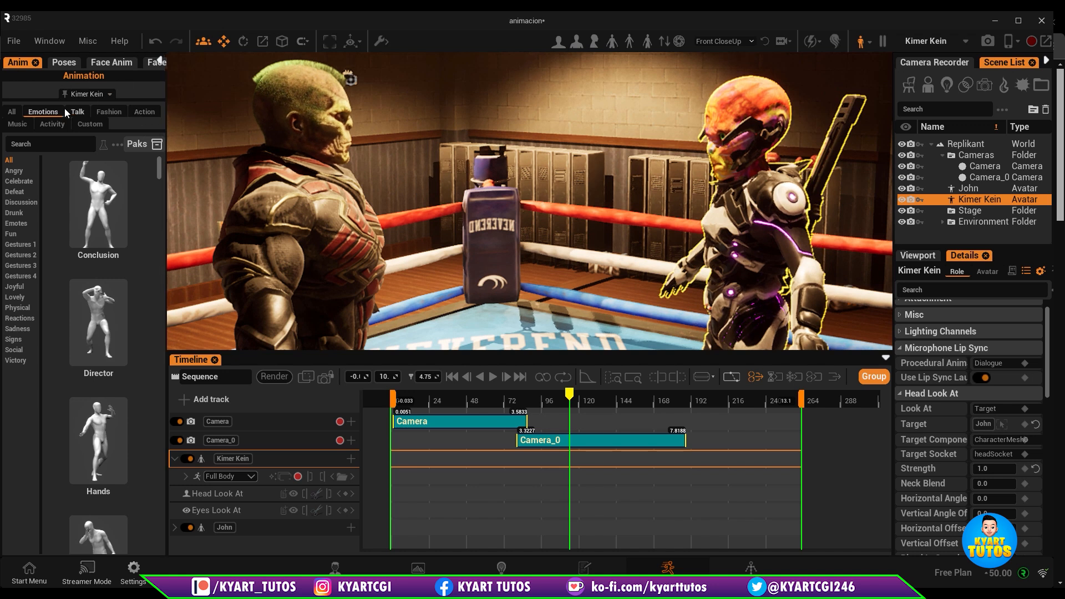
pyautogui.click(153, 111)
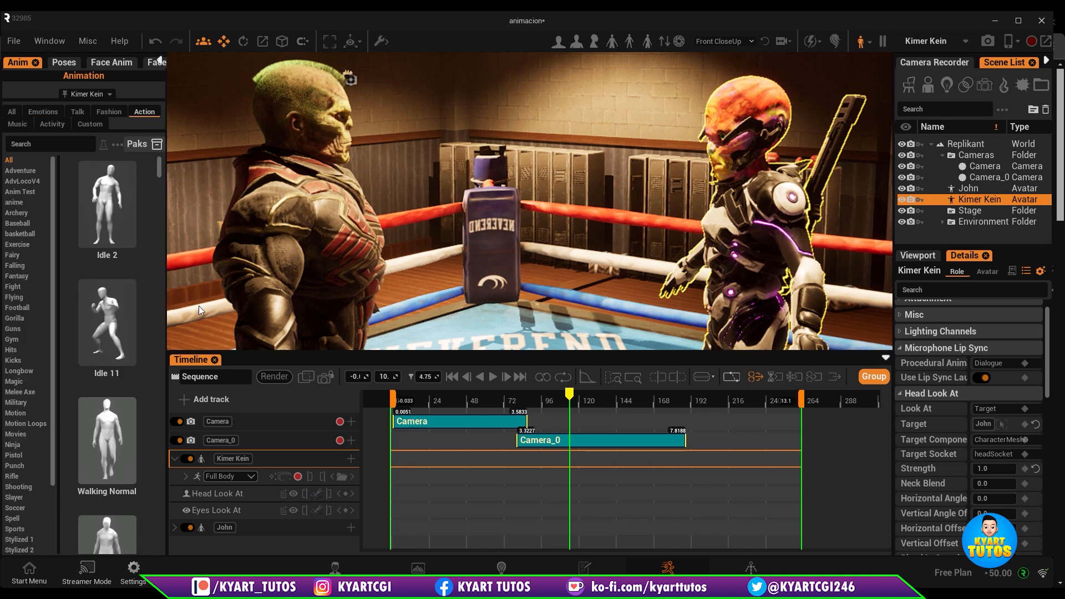
pyautogui.click(118, 309)
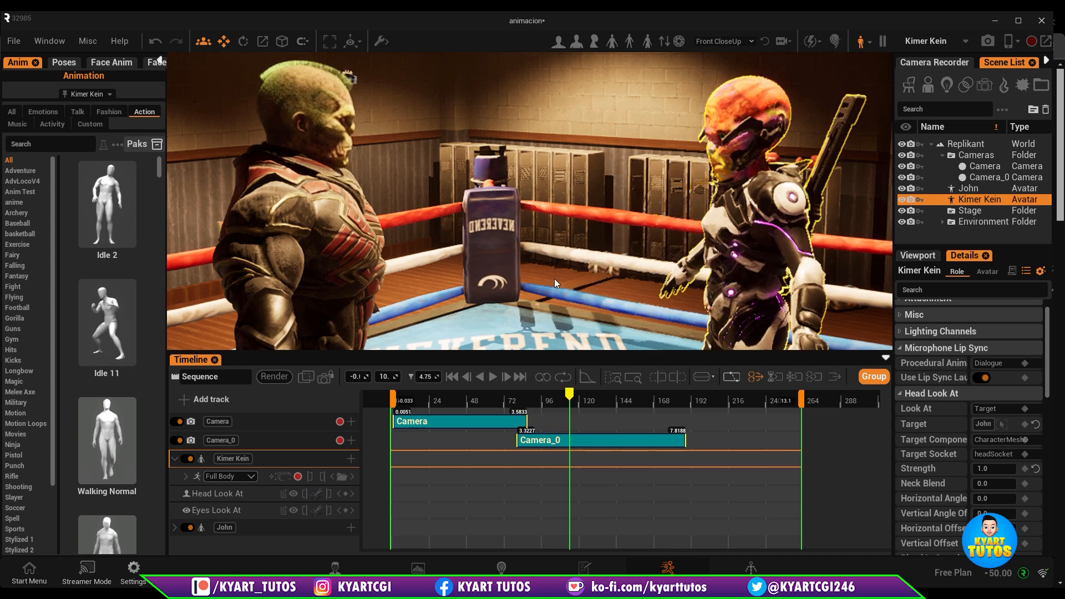
pyautogui.scroll(-5, 555, 280)
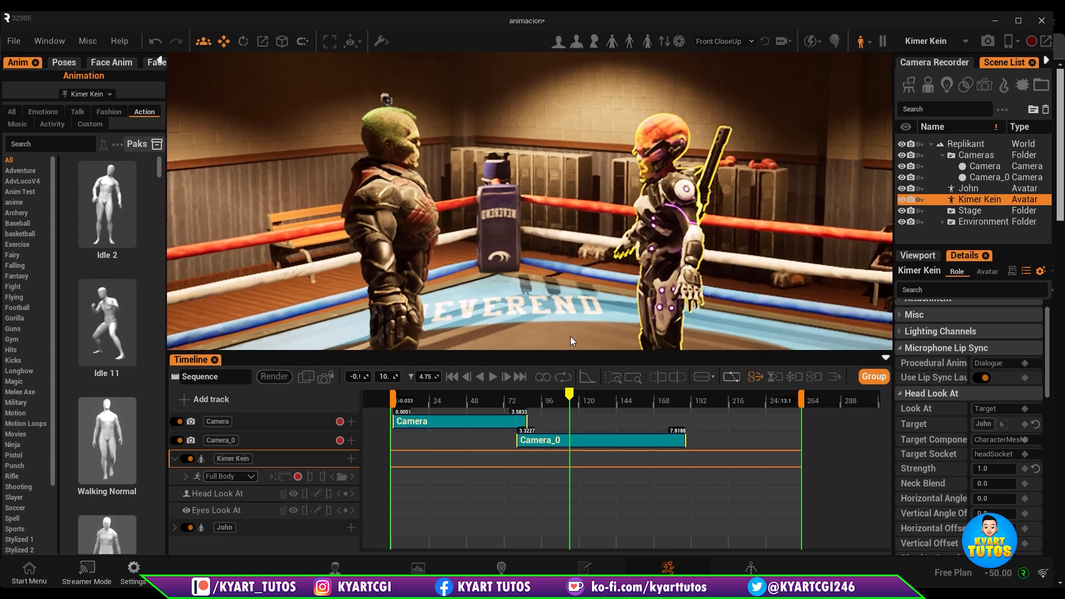
pyautogui.moveTo(555, 281); pyautogui.dragTo(590, 363, button='middle')
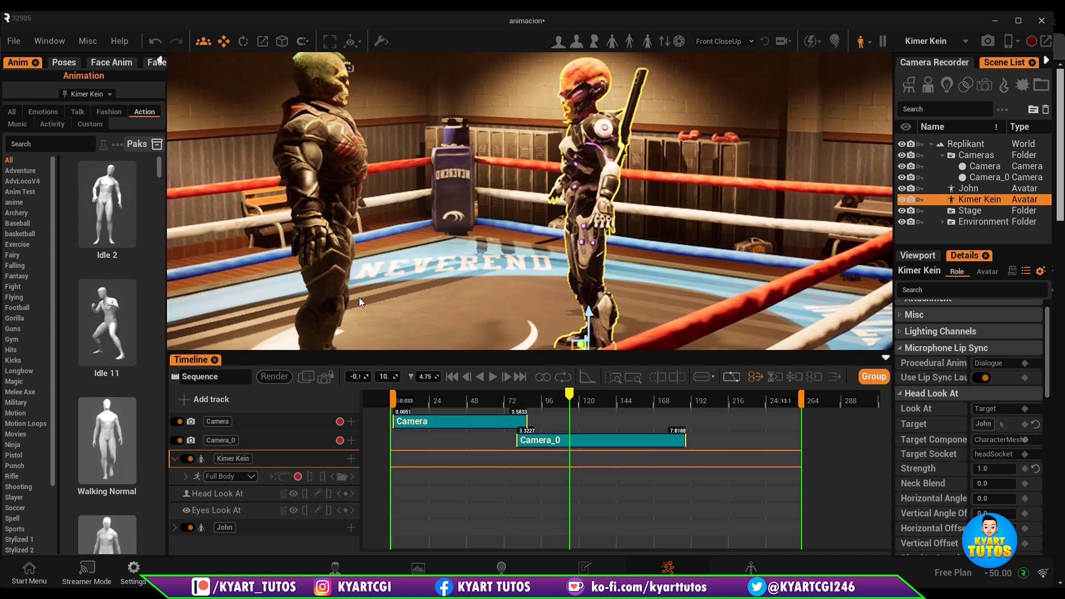
pyautogui.moveTo(110, 338)
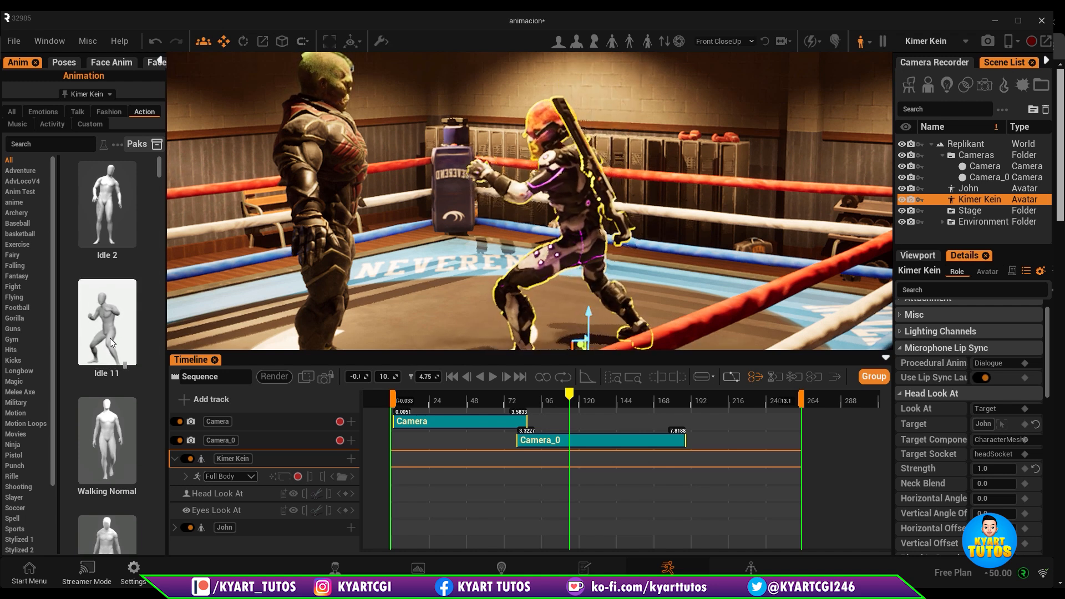
# Place the Idle 11 animation at the start of Kimer Kein's Full Body track and let the timeline drive the avatar
pyautogui.moveTo(108, 321); pyautogui.dragTo(391, 478)
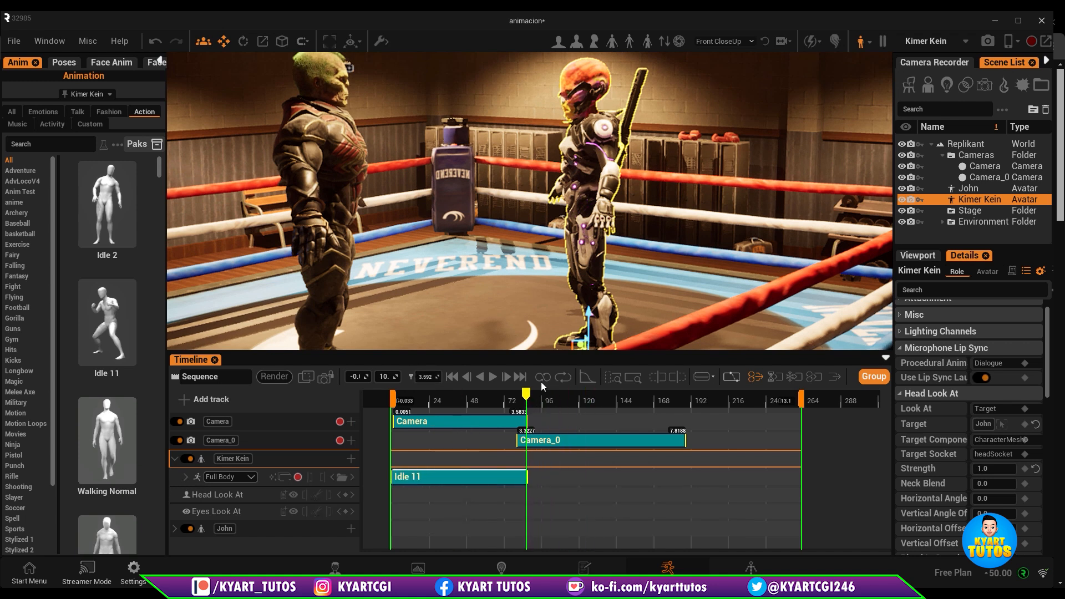
pyautogui.moveTo(526, 395); pyautogui.dragTo(574, 400)
pyautogui.moveTo(475, 397); pyautogui.dragTo(421, 398)
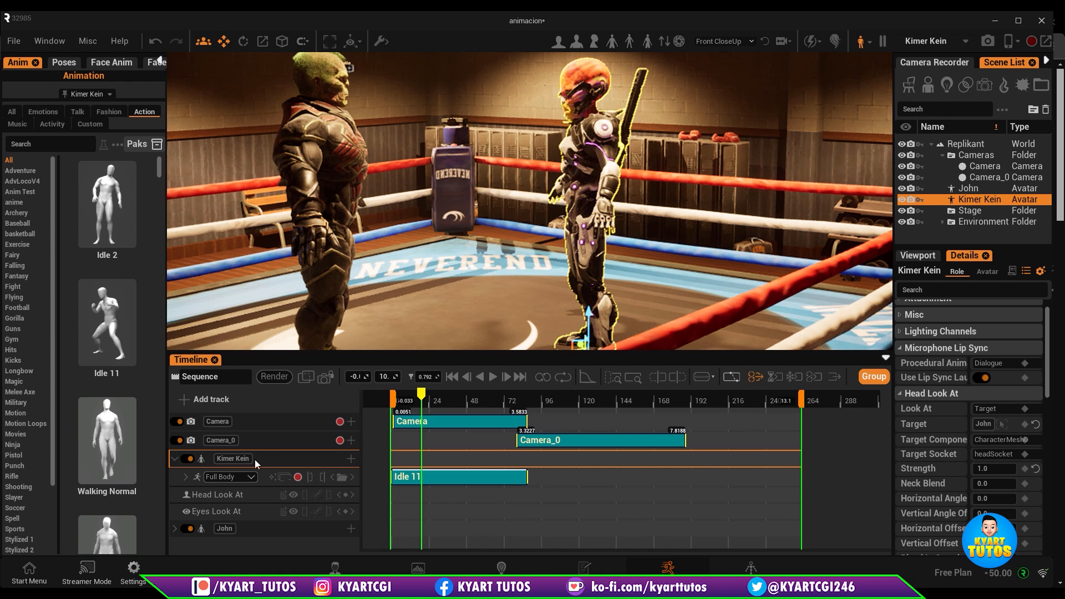
pyautogui.click(446, 480)
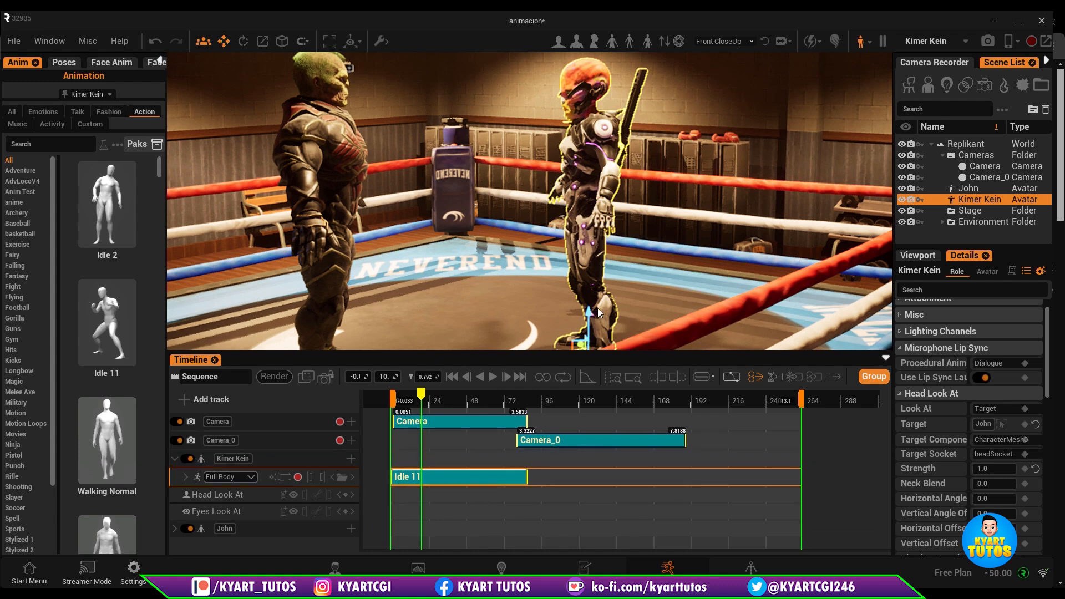
pyautogui.click(863, 42)
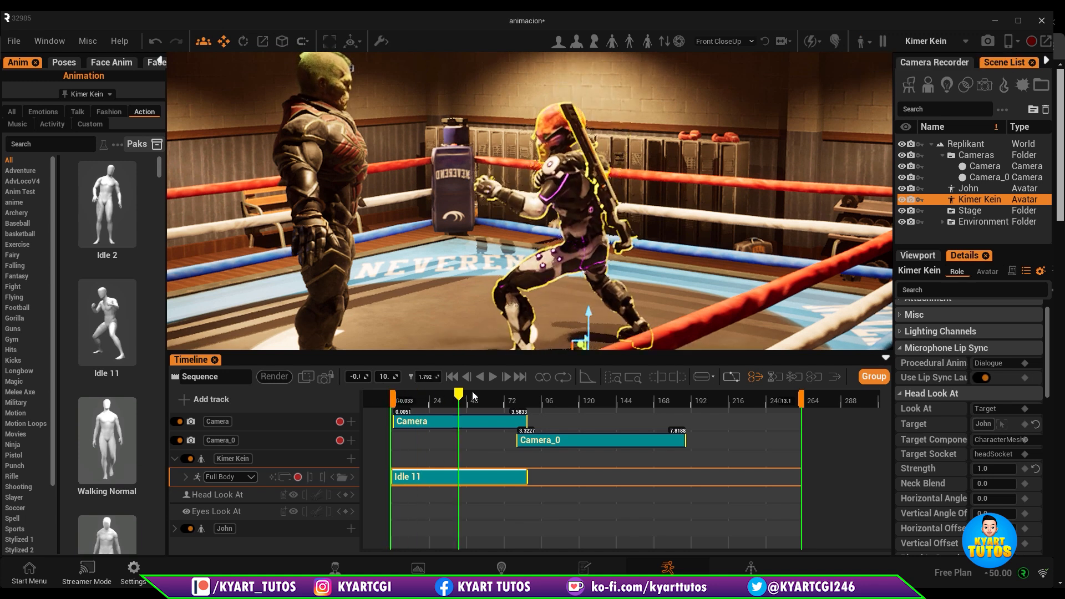
pyautogui.moveTo(500, 394)
pyautogui.mouseDown()
pyautogui.moveTo(437, 413)
pyautogui.moveTo(489, 414)
pyautogui.moveTo(444, 422)
pyautogui.moveTo(499, 413)
pyautogui.mouseUp()
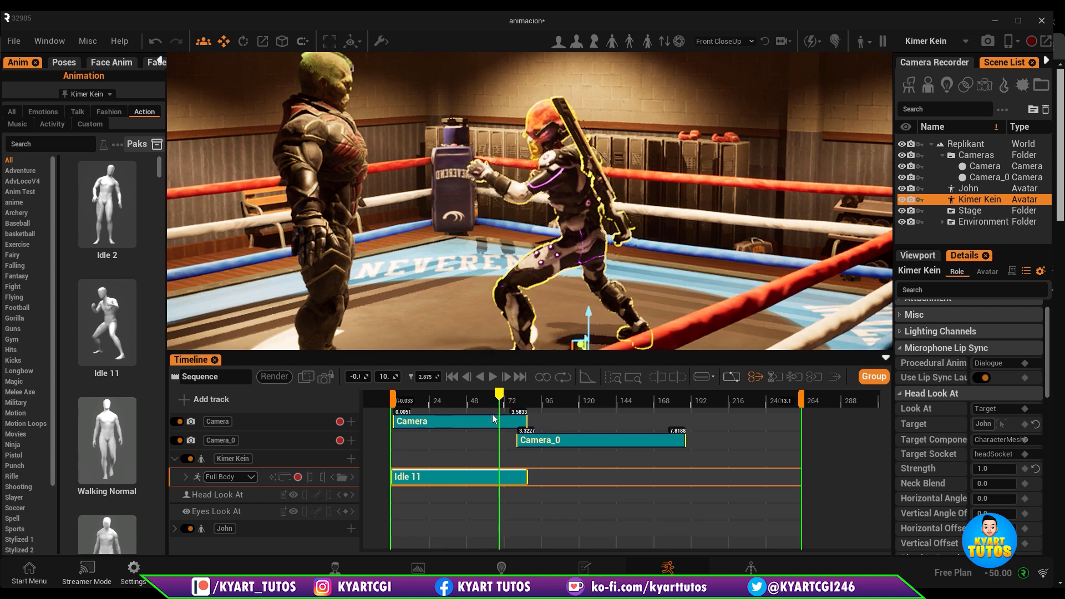
# Place the Idle 11 animation at the start of John's Full Body track and scrub through it
pyautogui.click(348, 154)
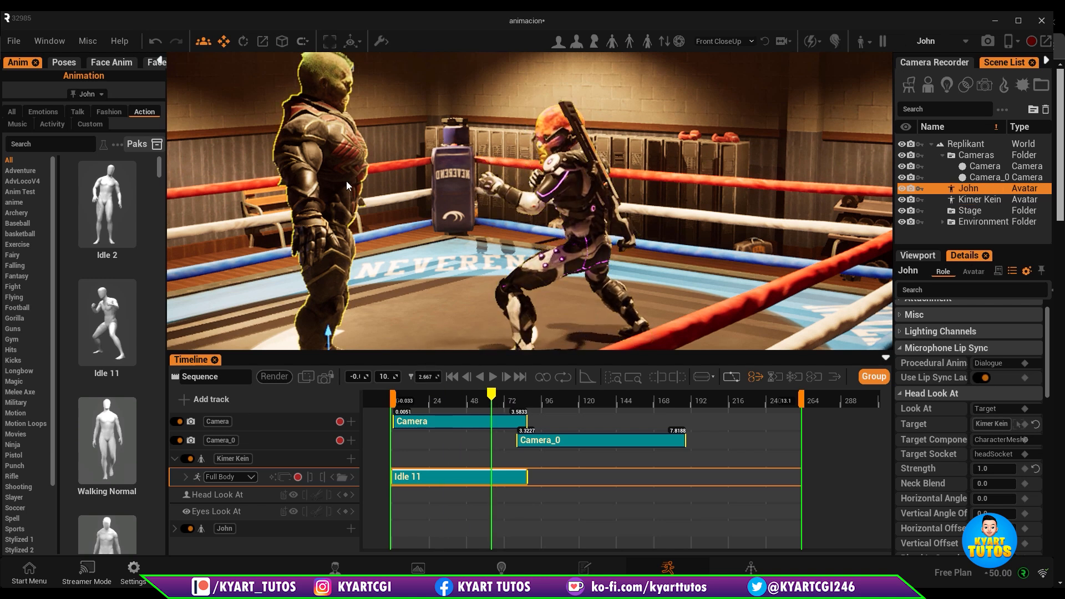
pyautogui.click(174, 458)
pyautogui.click(174, 477)
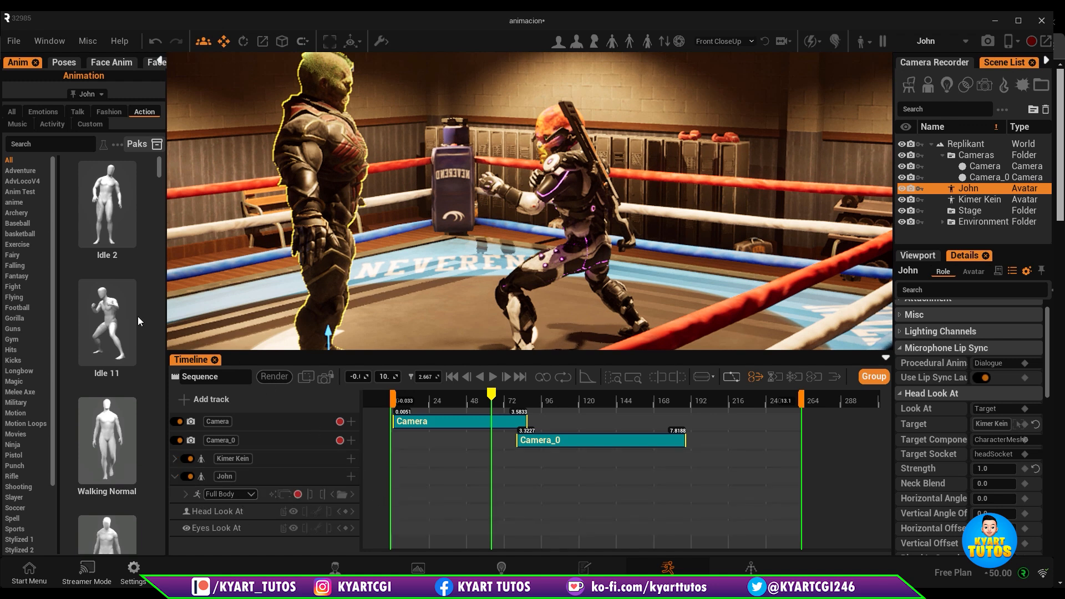
pyautogui.moveTo(119, 317); pyautogui.dragTo(391, 497)
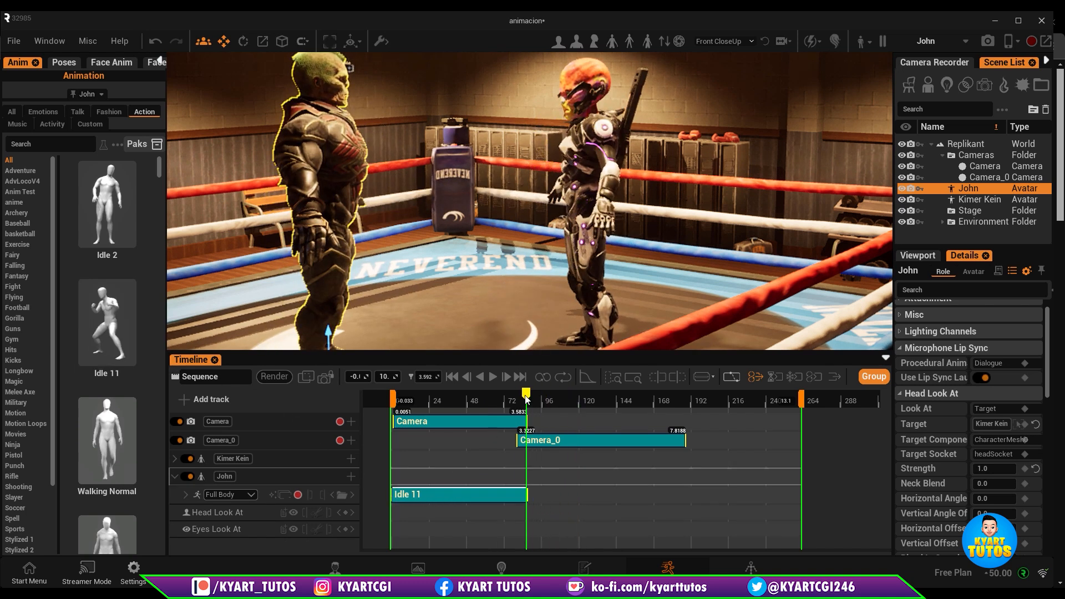
pyautogui.moveTo(526, 397); pyautogui.dragTo(468, 421)
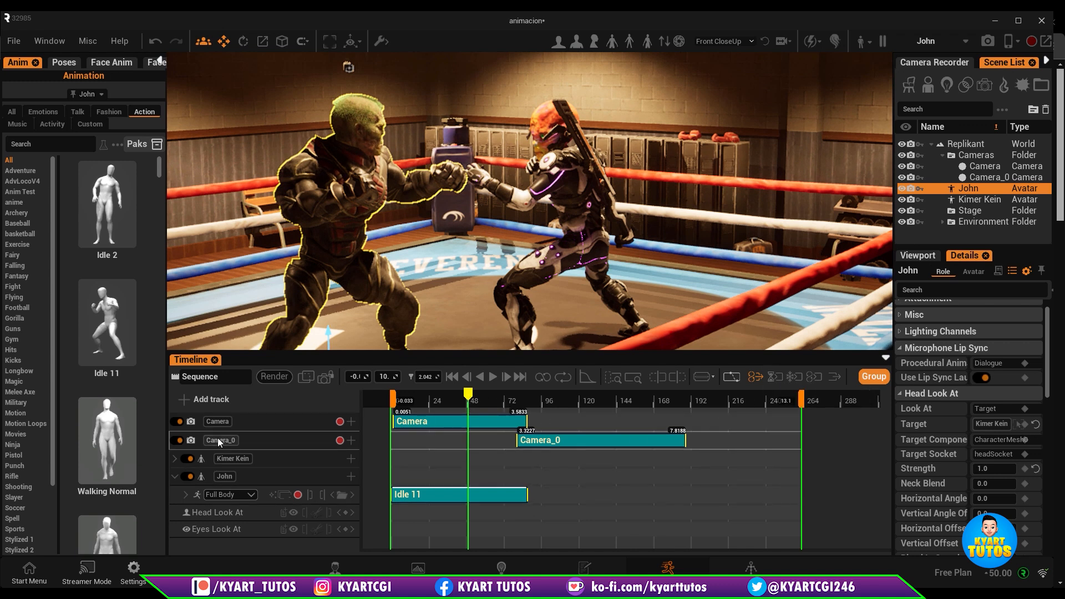
# Expand Kimer Kein's sub-tracks and enlarge the timeline area so both fighters' tracks fit
pyautogui.click(174, 459)
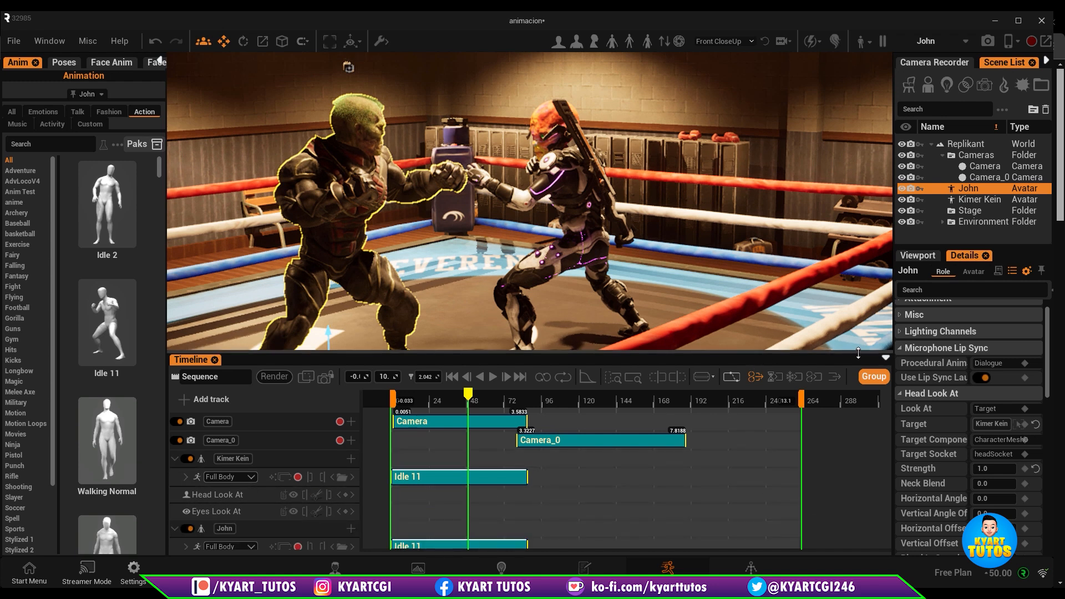
pyautogui.moveTo(859, 353); pyautogui.dragTo(854, 311)
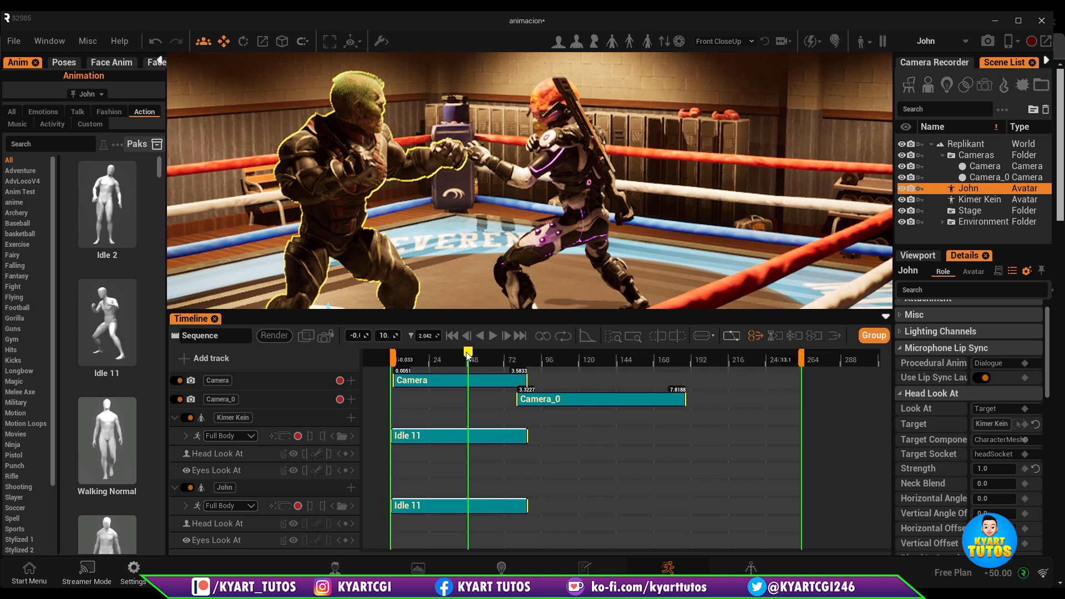
pyautogui.moveTo(468, 356); pyautogui.dragTo(456, 384)
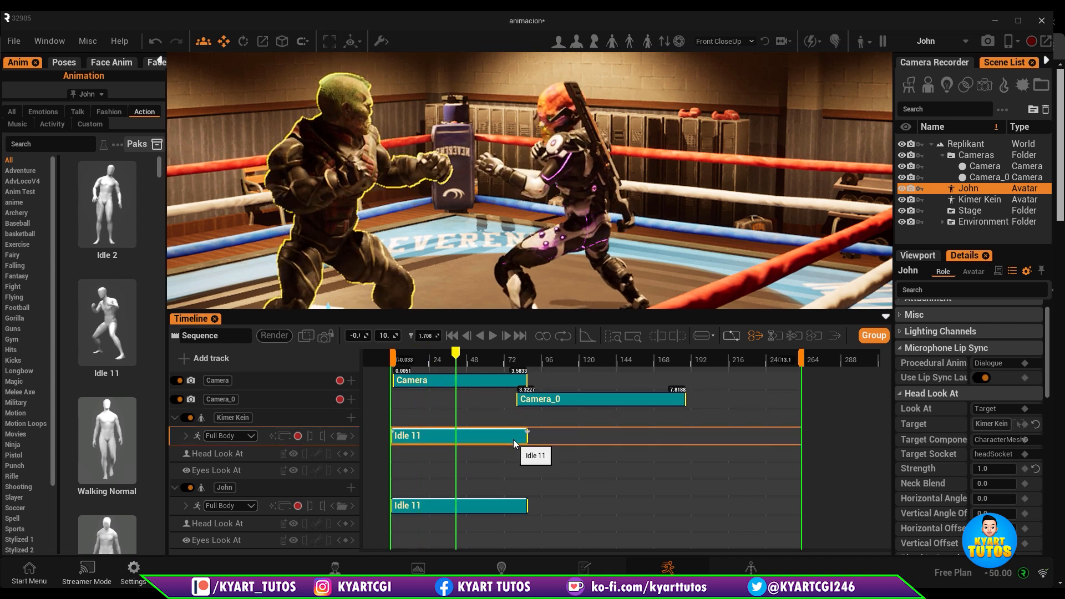
# Switch clip editing to time stretching, shorten Kimer Kein's Idle 11 clip and slightly lengthen John's
pyautogui.click(775, 337)
pyautogui.moveTo(527, 438); pyautogui.dragTo(504, 441)
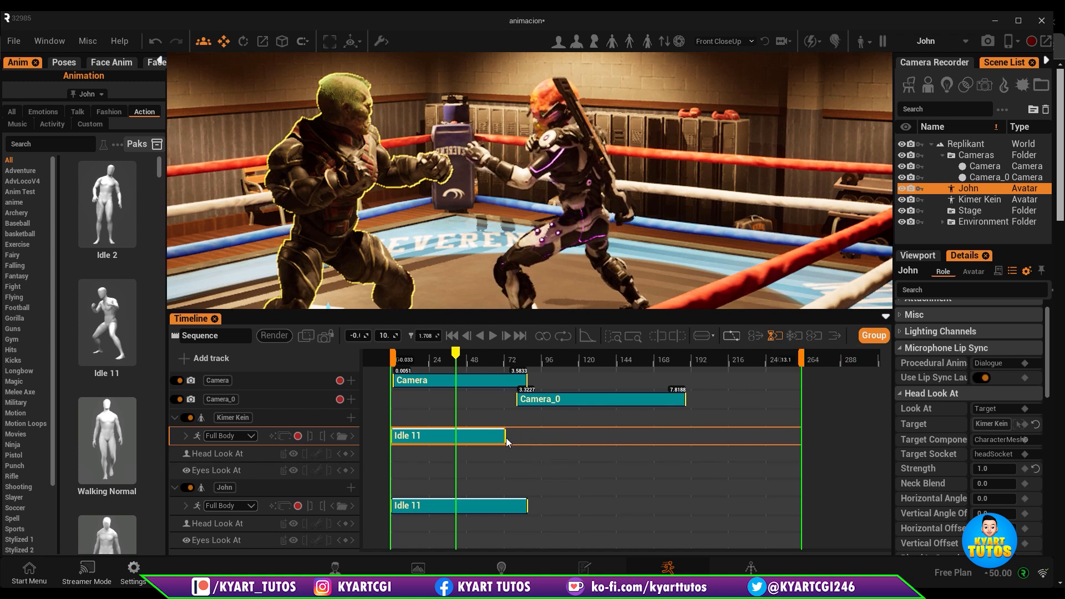
pyautogui.moveTo(443, 360); pyautogui.dragTo(496, 364)
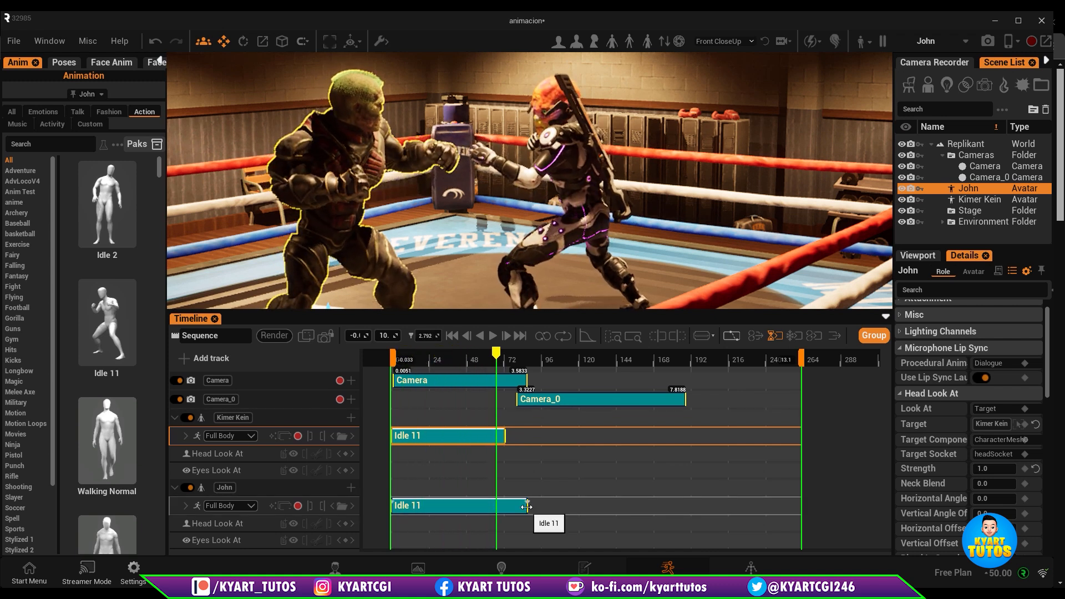
pyautogui.moveTo(530, 511); pyautogui.dragTo(533, 511)
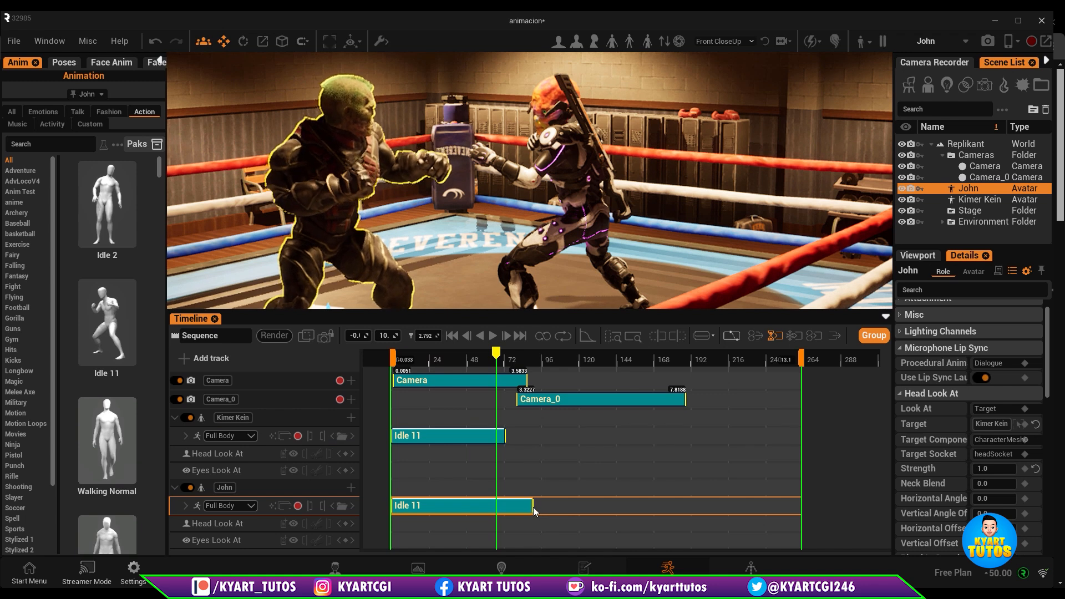
# Try different stretched lengths for Kimer Kein's Idle 11 clip, playing the sequence after each adjustment
pyautogui.click(510, 441)
pyautogui.moveTo(510, 441); pyautogui.dragTo(515, 441)
pyautogui.moveTo(498, 358); pyautogui.dragTo(398, 370)
pyautogui.press('e')
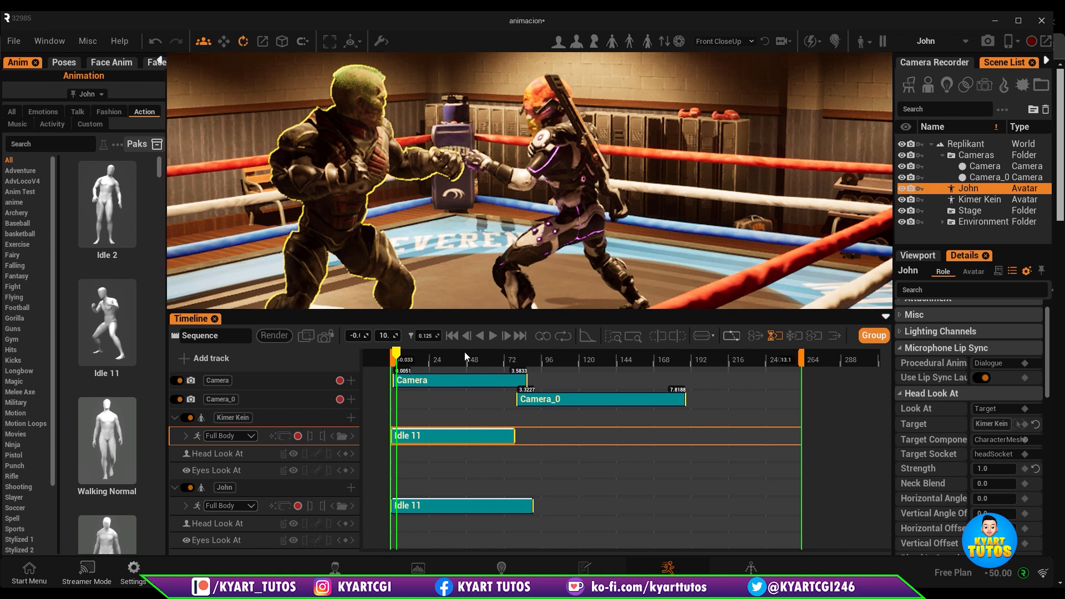
pyautogui.click(493, 337)
pyautogui.click(493, 338)
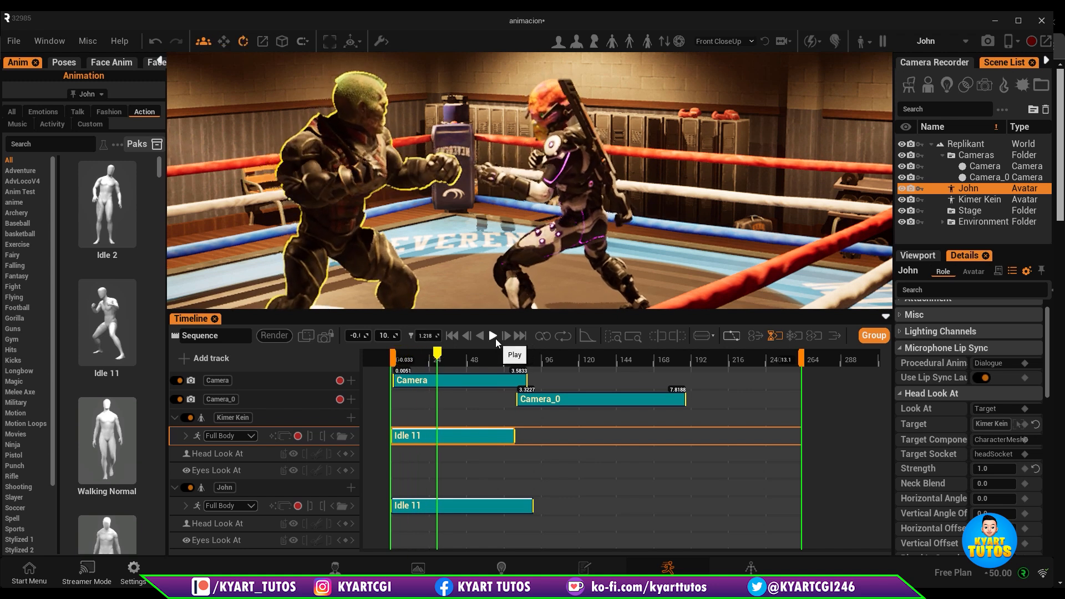
pyautogui.moveTo(515, 441); pyautogui.dragTo(503, 441)
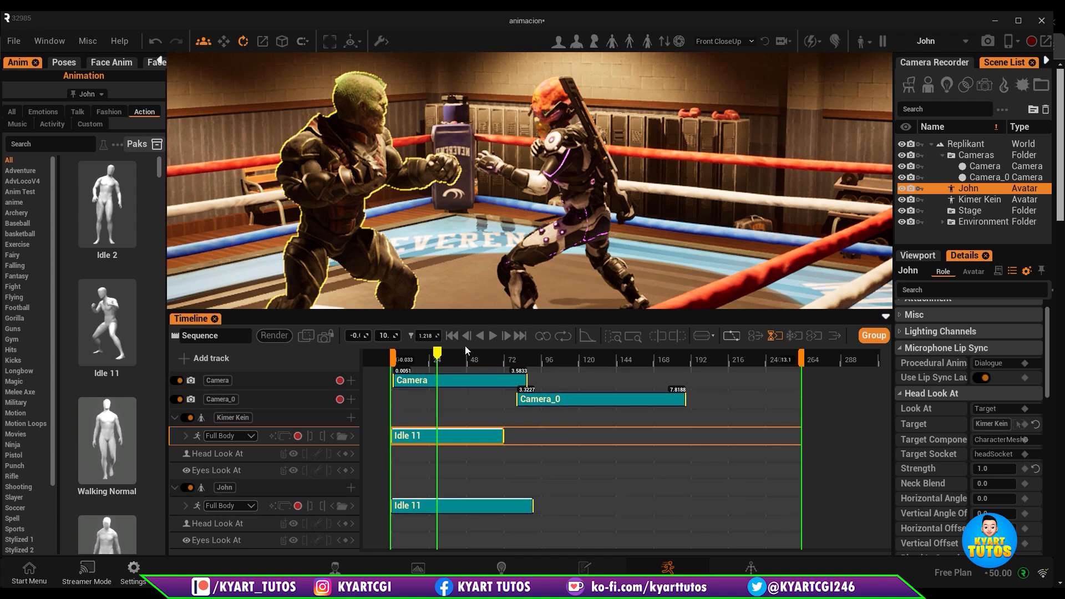
pyautogui.click(493, 337)
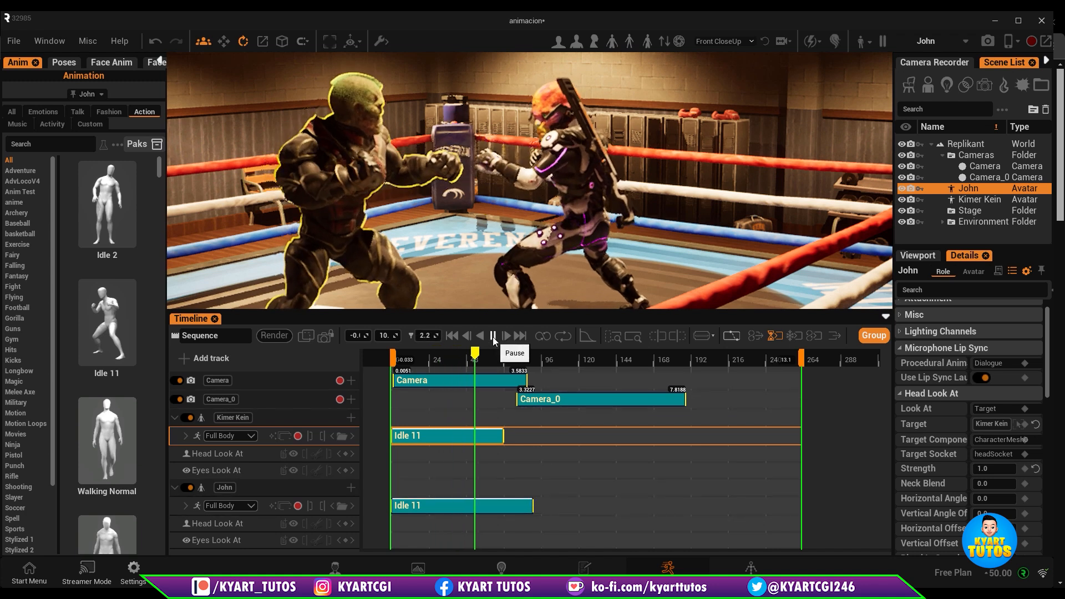
pyautogui.click(493, 337)
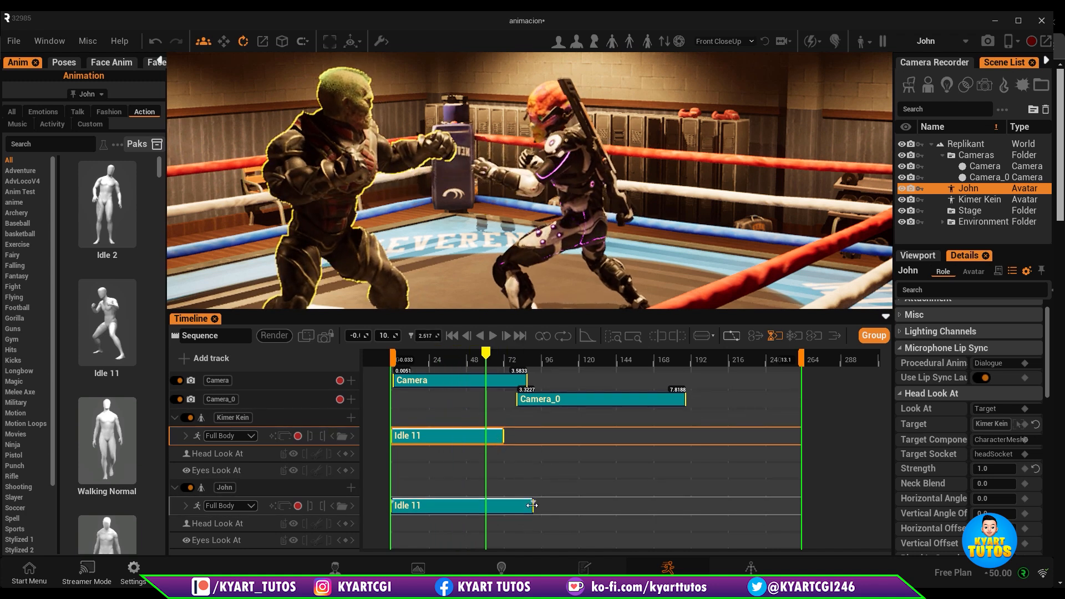
# Stretch John's Idle 11 clip to about frame 120 and Kimer Kein's to about frame 76, playing the sequence from the start
pyautogui.moveTo(532, 506); pyautogui.dragTo(578, 506)
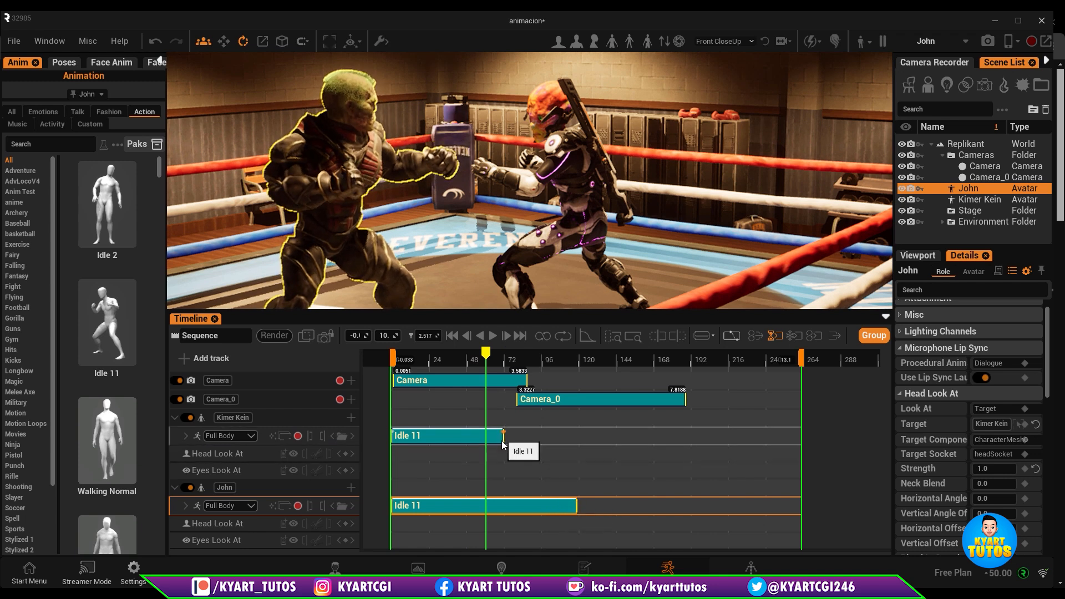
pyautogui.moveTo(504, 438); pyautogui.dragTo(511, 444)
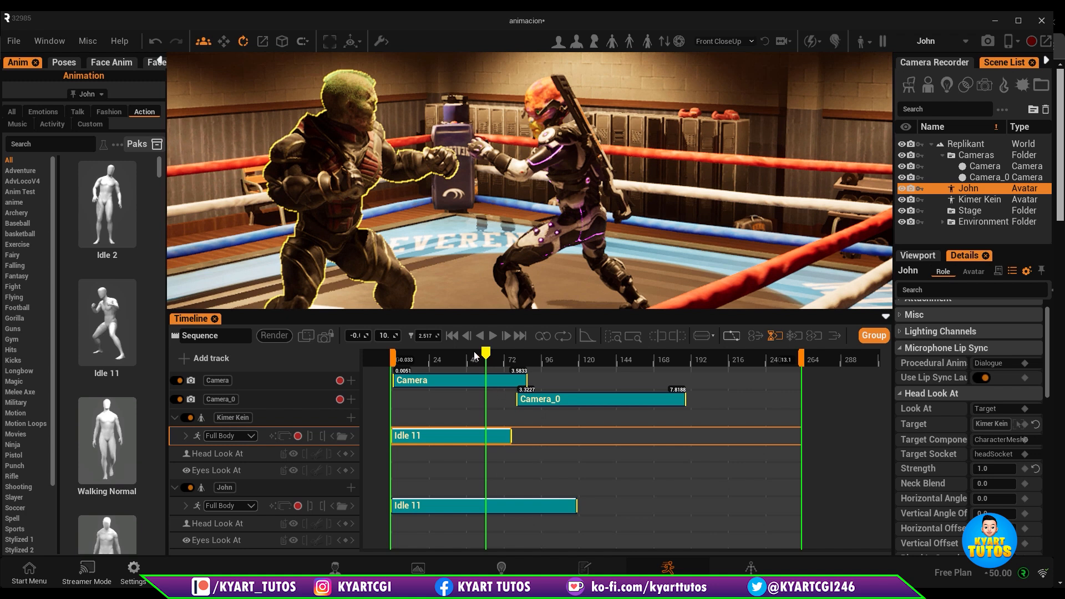
pyautogui.moveTo(484, 354); pyautogui.dragTo(394, 354)
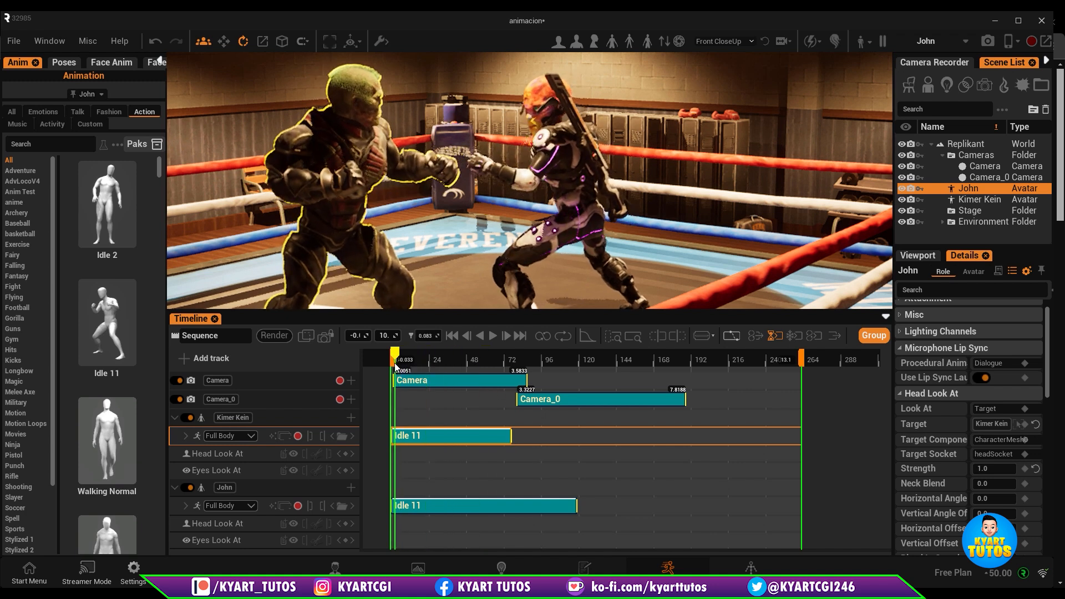
pyautogui.click(492, 336)
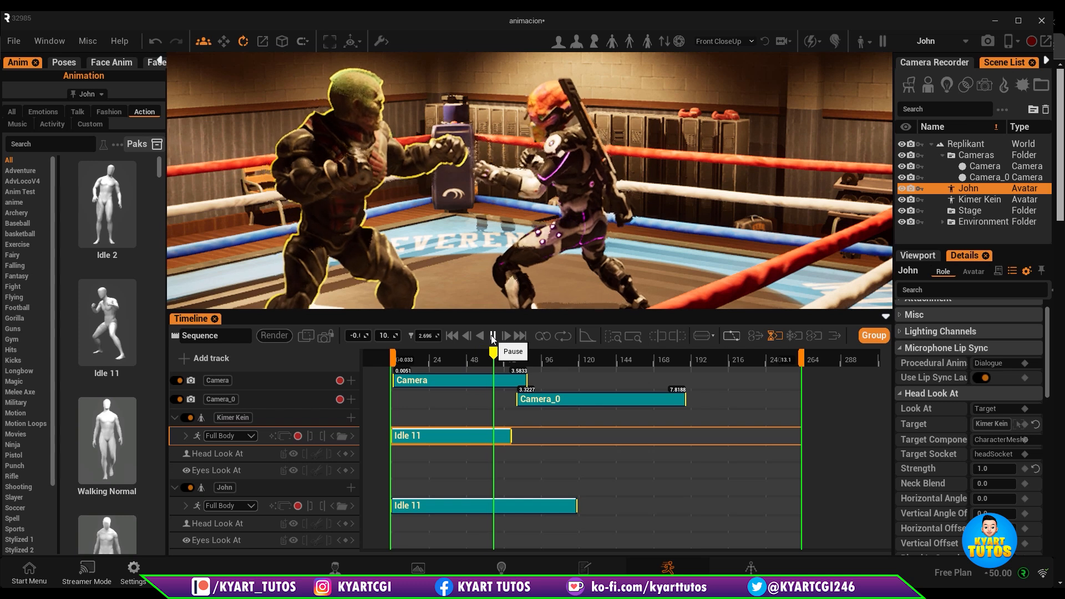
pyautogui.click(492, 336)
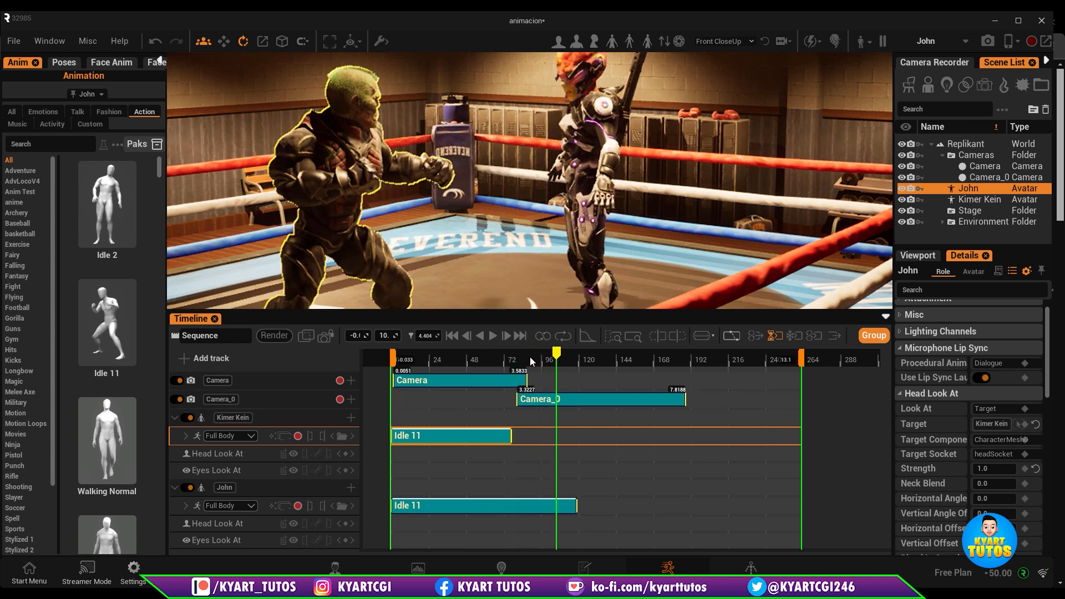
pyautogui.moveTo(531, 361); pyautogui.dragTo(496, 383)
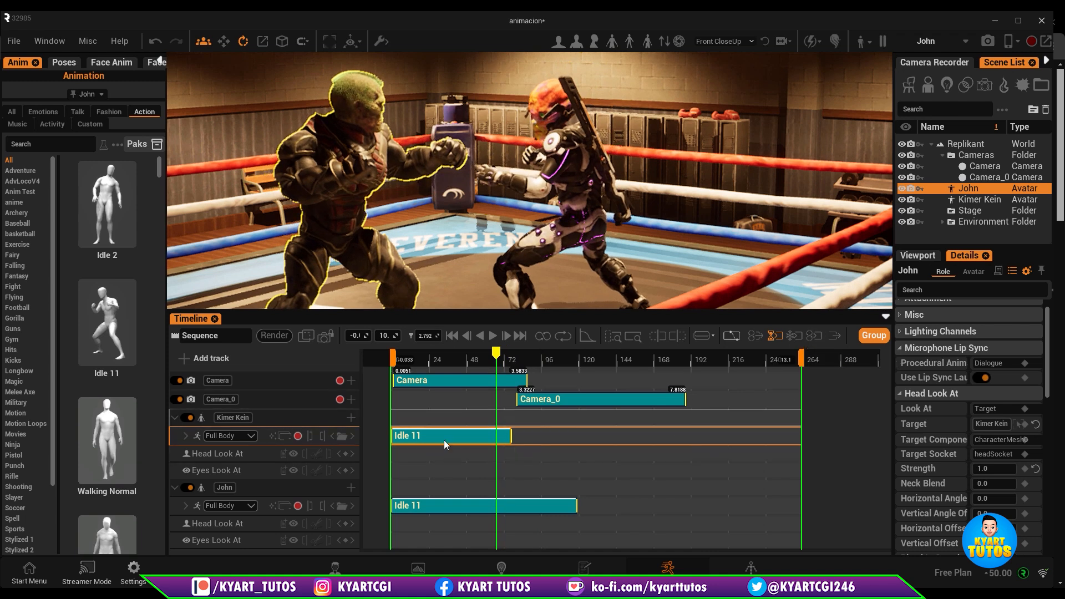
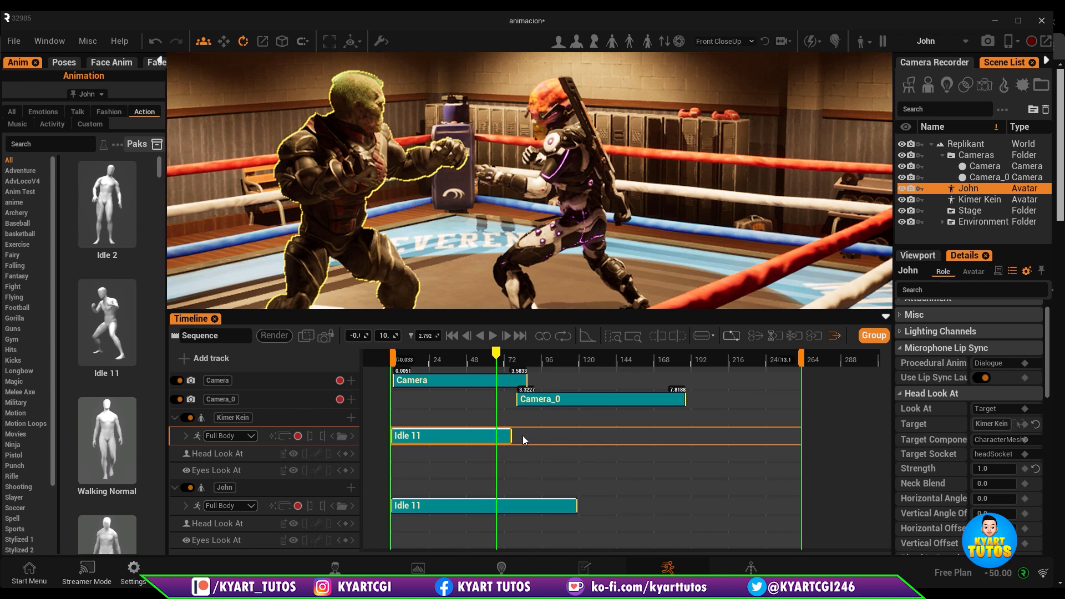
# Extend Kimer Kein's Idle 11 clip with a looped section up to the end of John's clip, and play the sequence from the start
pyautogui.moveTo(508, 436); pyautogui.dragTo(560, 440)
pyautogui.hotkey('ctrl', 'z')
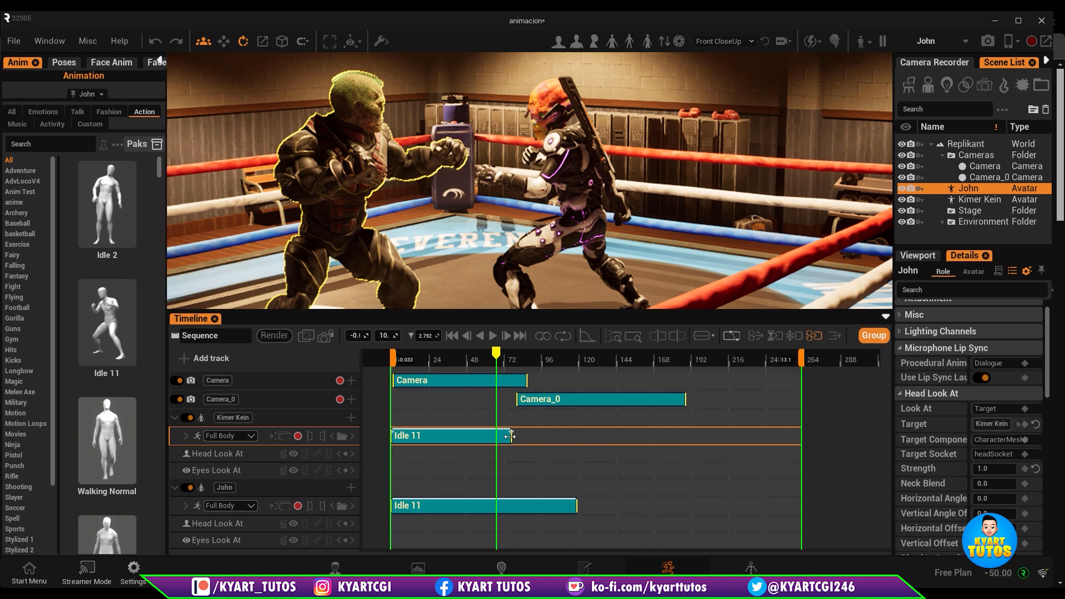
pyautogui.moveTo(510, 436); pyautogui.dragTo(577, 441)
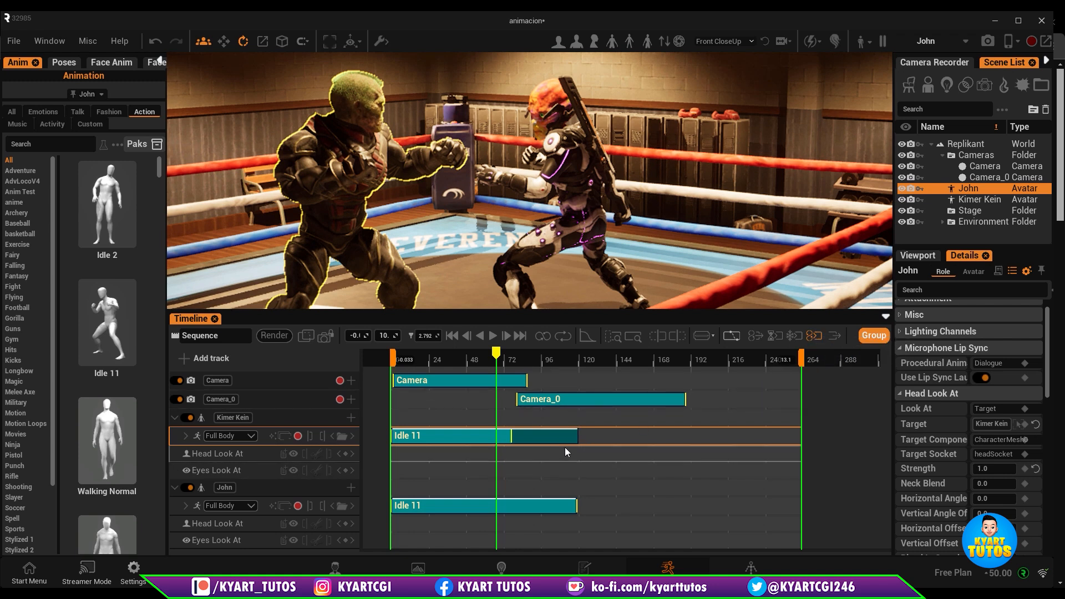
pyautogui.moveTo(497, 355); pyautogui.dragTo(392, 396)
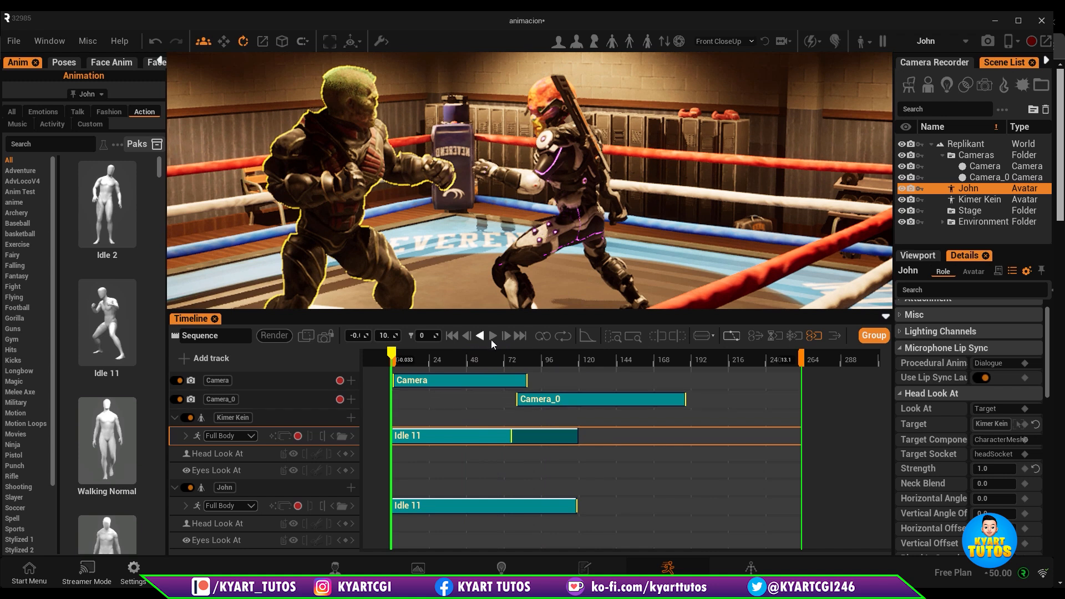
pyautogui.click(493, 338)
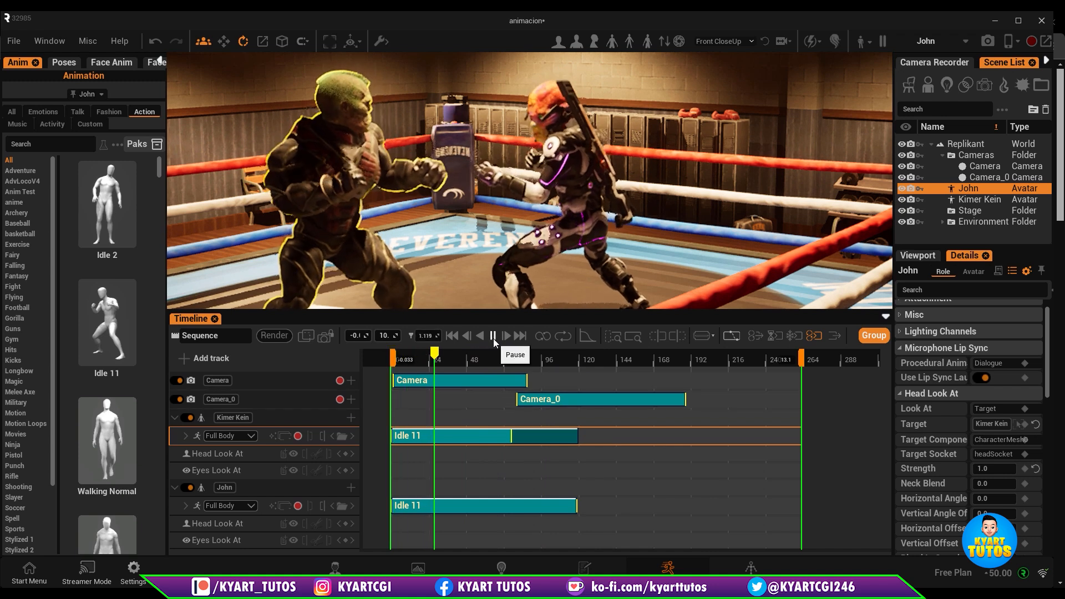
pyautogui.click(493, 337)
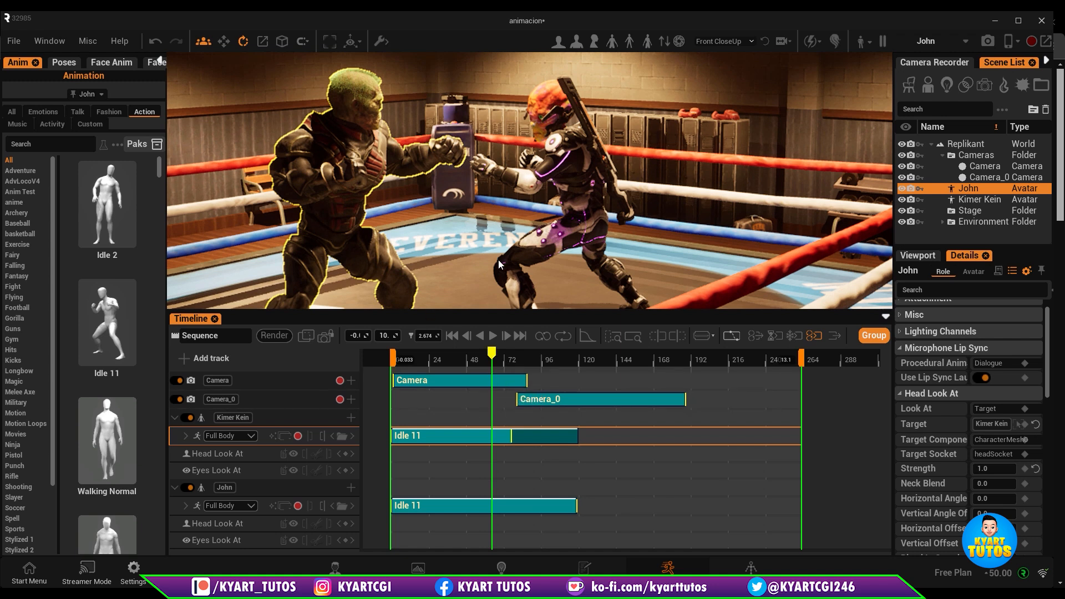
# Move the playhead to 4.75 seconds, just before the end of both fighters' Idle 11 clips, and save the project
pyautogui.keyDown('alt'); pyautogui.moveTo(499, 260); pyautogui.dragTo(472, 261); pyautogui.keyUp('alt')
pyautogui.keyDown('alt'); pyautogui.moveTo(498, 211); pyautogui.dragTo(554, 205); pyautogui.keyUp('alt')
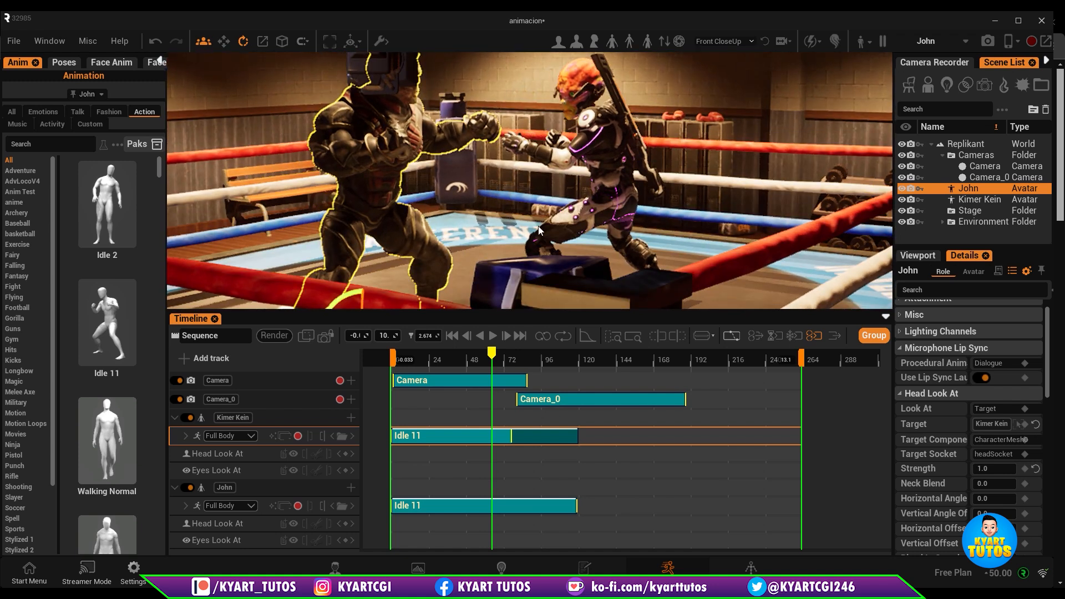
pyautogui.scroll(-2, 760, 72)
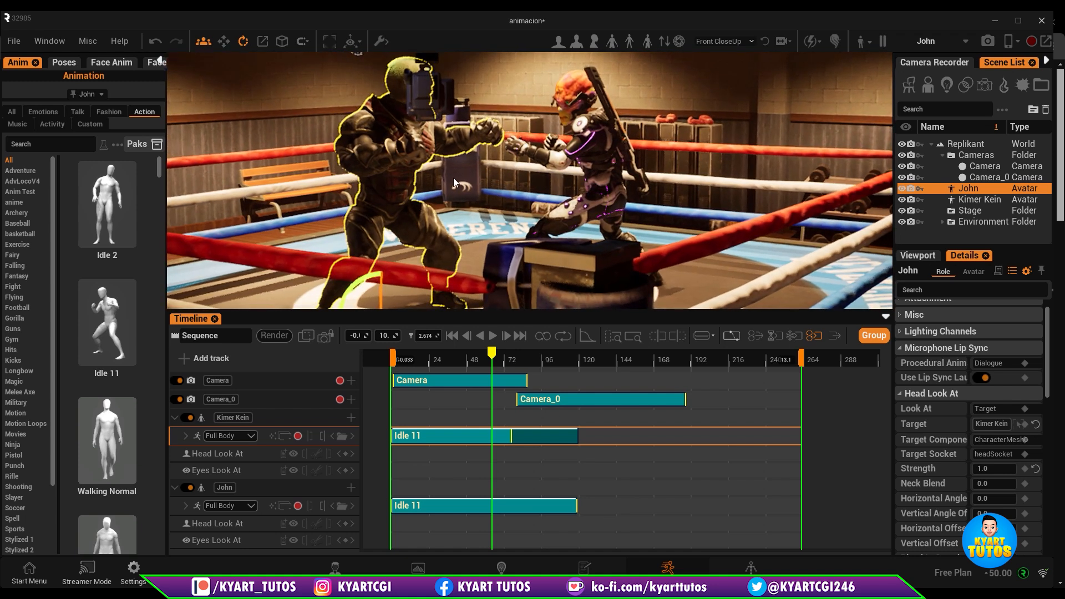
pyautogui.keyDown('alt'); pyautogui.moveTo(454, 183); pyautogui.dragTo(489, 193); pyautogui.keyUp('alt')
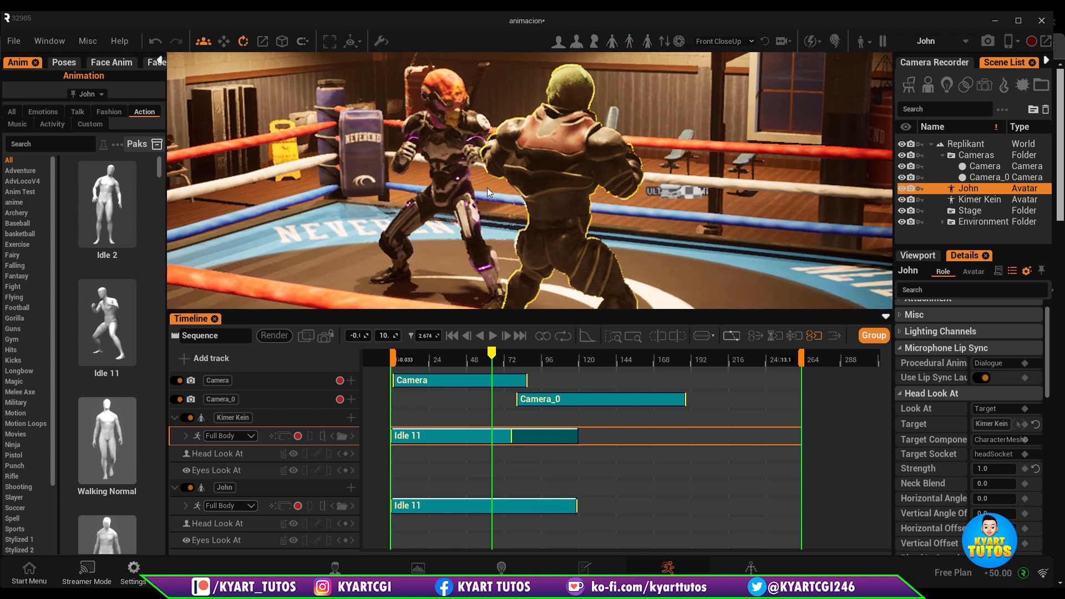
pyautogui.moveTo(440, 166)
pyautogui.keyDown('alt'); pyautogui.mouseDown()
pyautogui.moveTo(466, 166)
pyautogui.moveTo(438, 165)
pyautogui.mouseUp(); pyautogui.keyUp('alt')
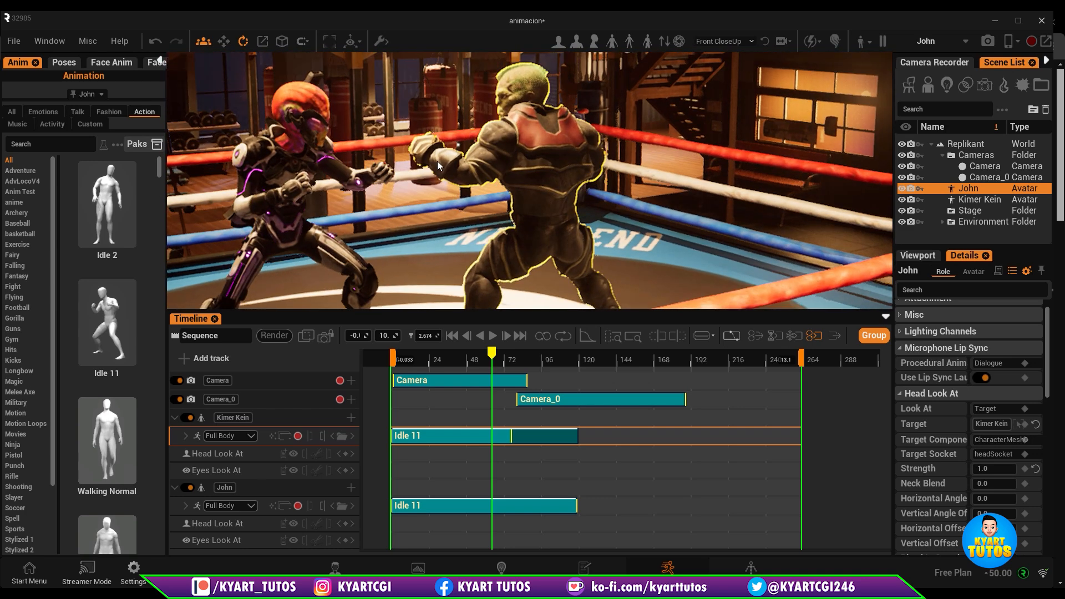
pyautogui.moveTo(425, 192); pyautogui.dragTo(491, 159, button='middle')
pyautogui.keyDown('alt'); pyautogui.moveTo(491, 160); pyautogui.dragTo(427, 222); pyautogui.keyUp('alt')
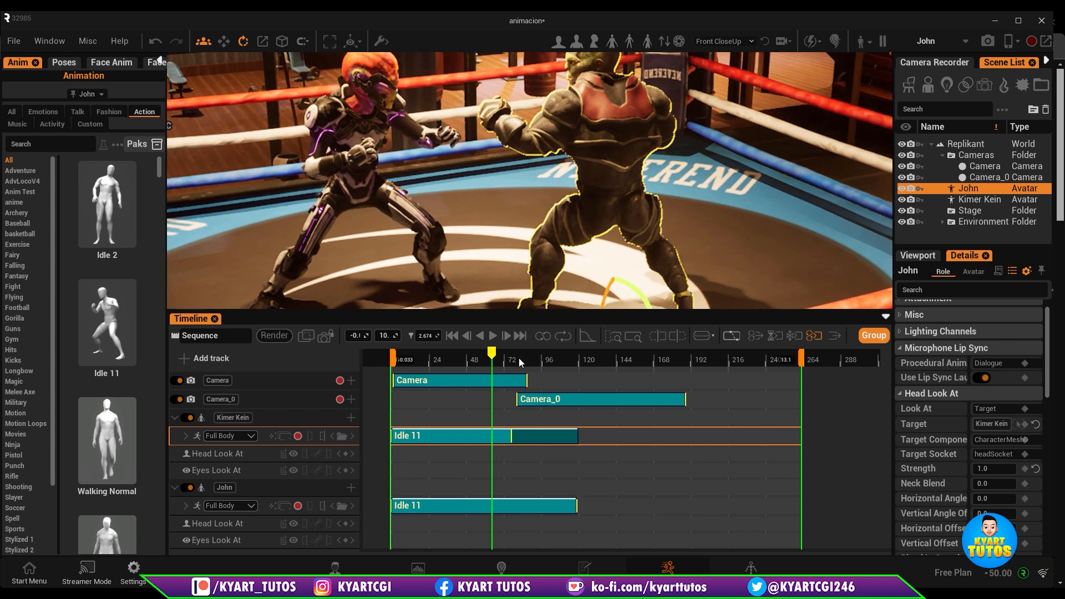
pyautogui.moveTo(491, 353); pyautogui.dragTo(571, 369)
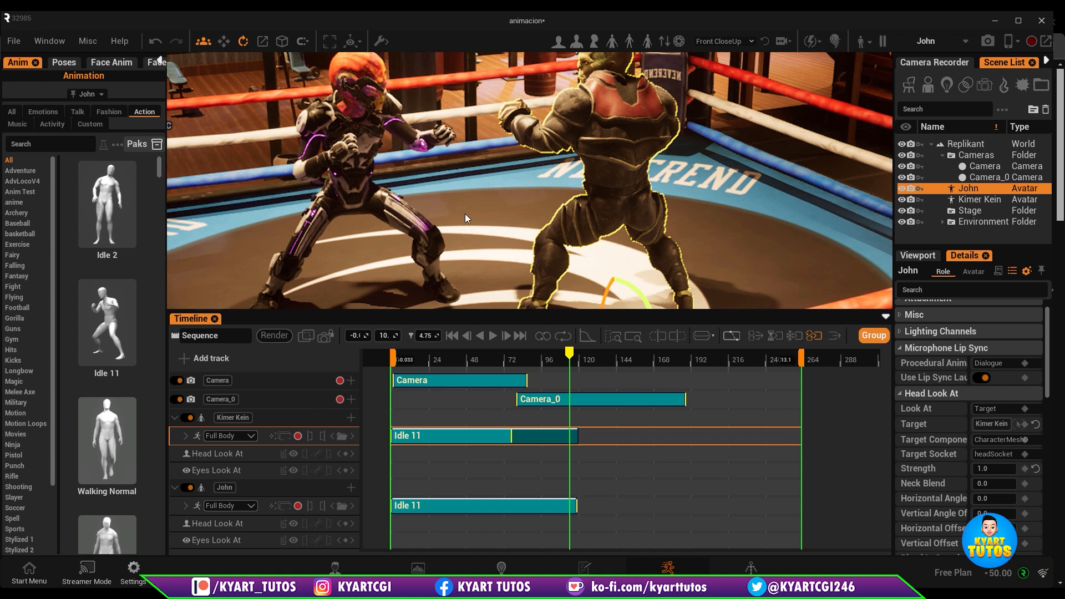
pyautogui.hotkey('ctrl', 's')
# Browse the Ninja and Pistol action animations and preview them on John to look for a suitable next move
pyautogui.click(16, 445)
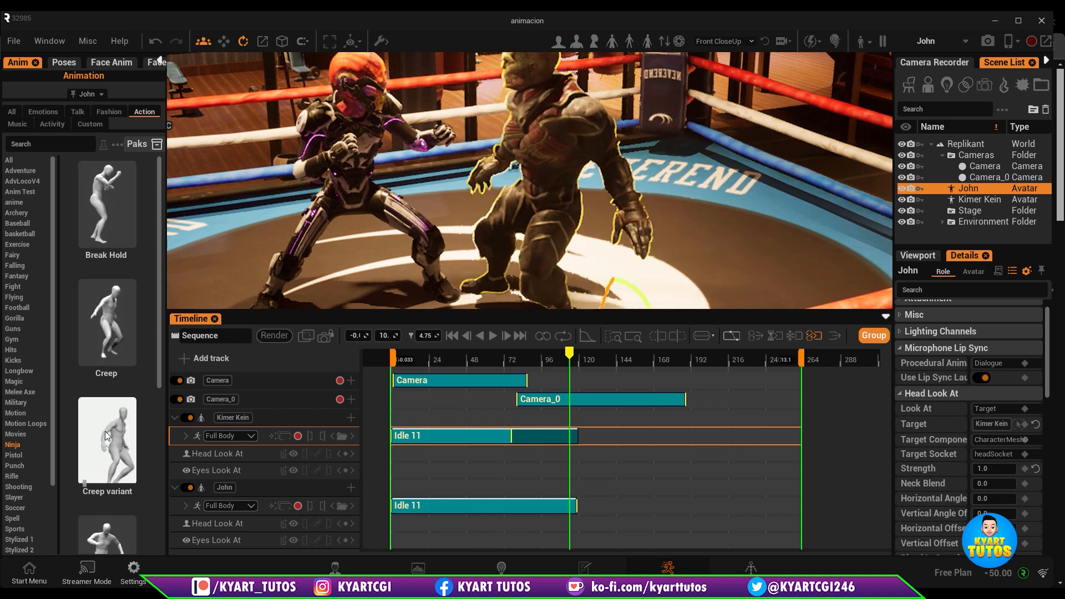
pyautogui.scroll(-2, 125, 471)
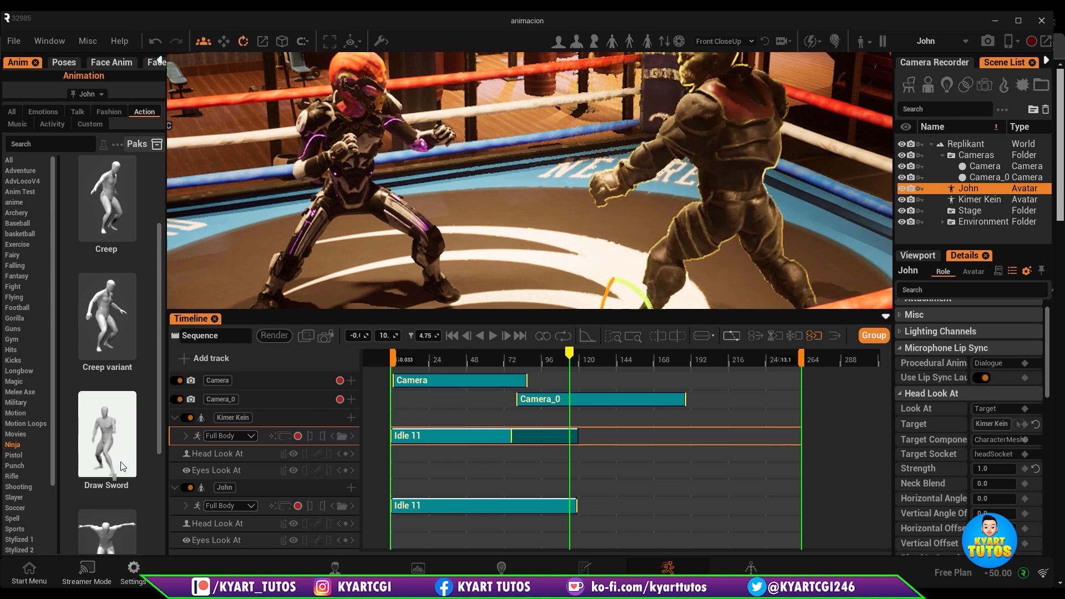
pyautogui.scroll(-1, 119, 458)
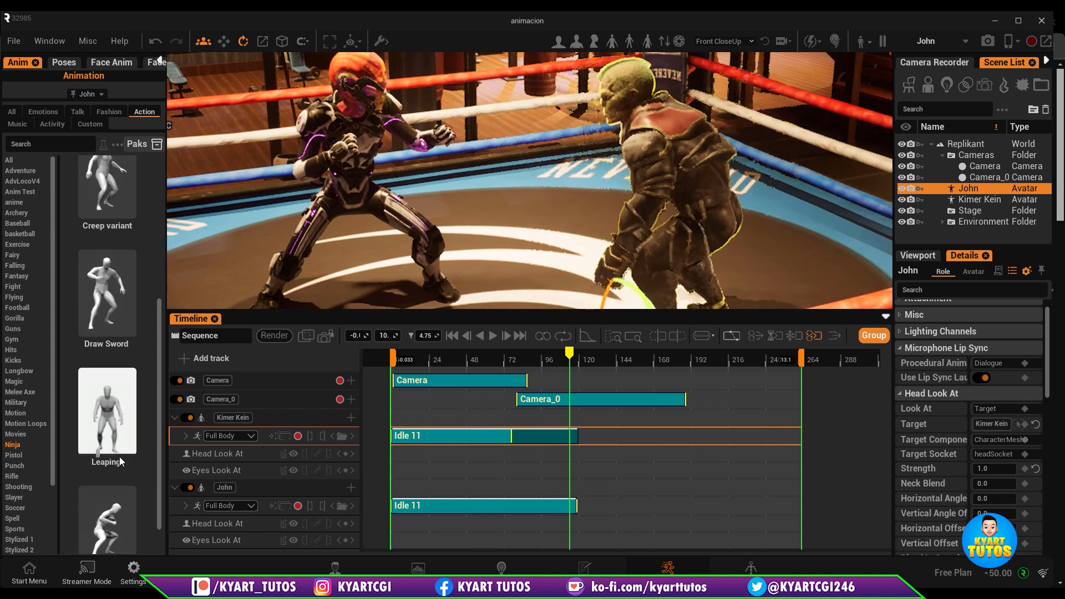
pyautogui.scroll(-2, 121, 461)
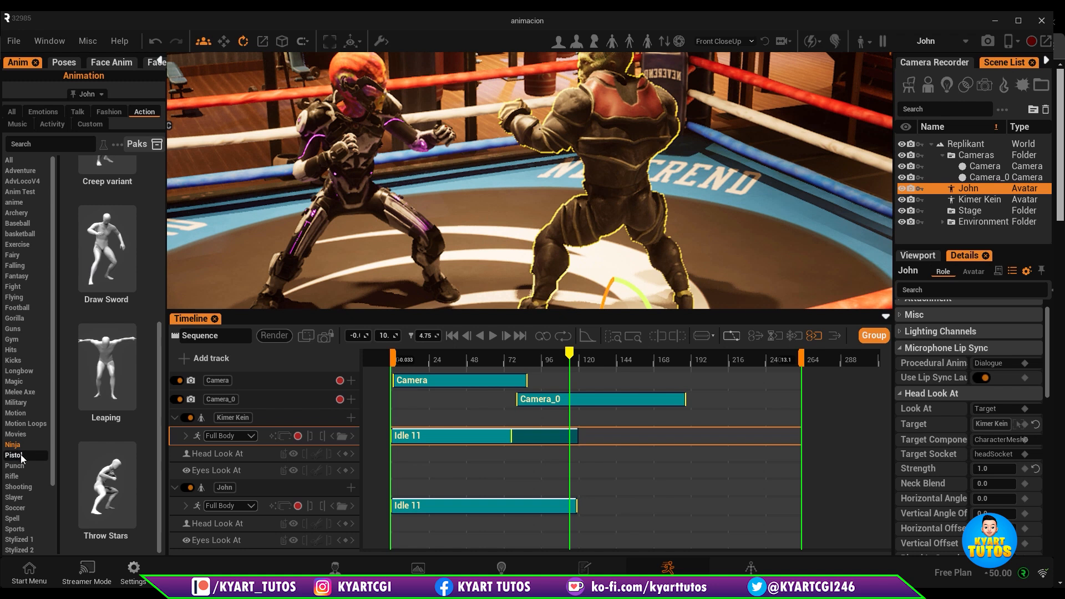
pyautogui.click(18, 456)
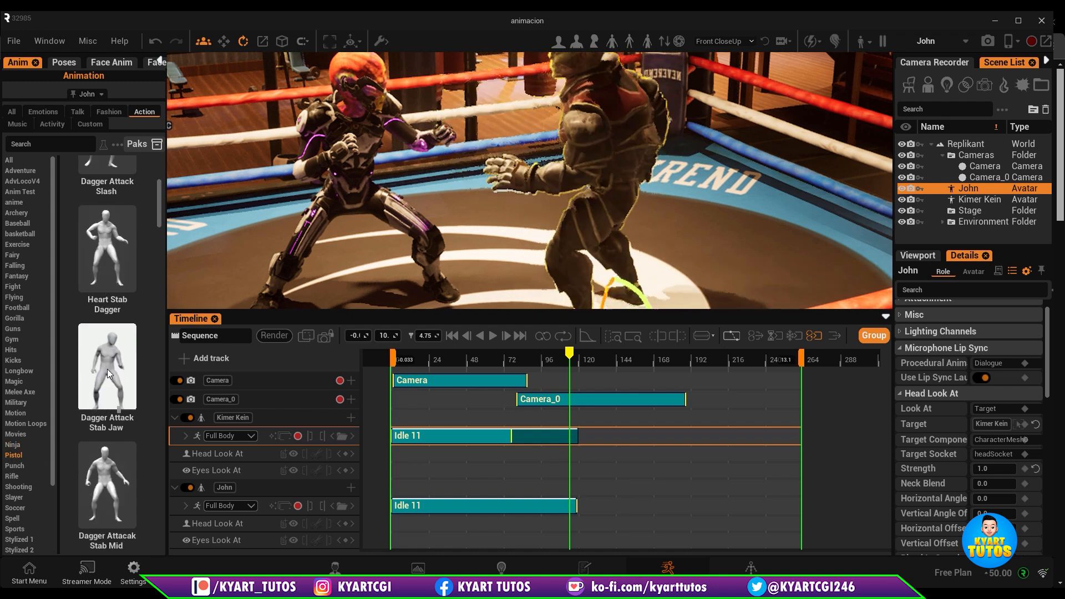
# Preview the Punch category's Duck, Grab Push, Hit and Punch animations on John
pyautogui.click(16, 468)
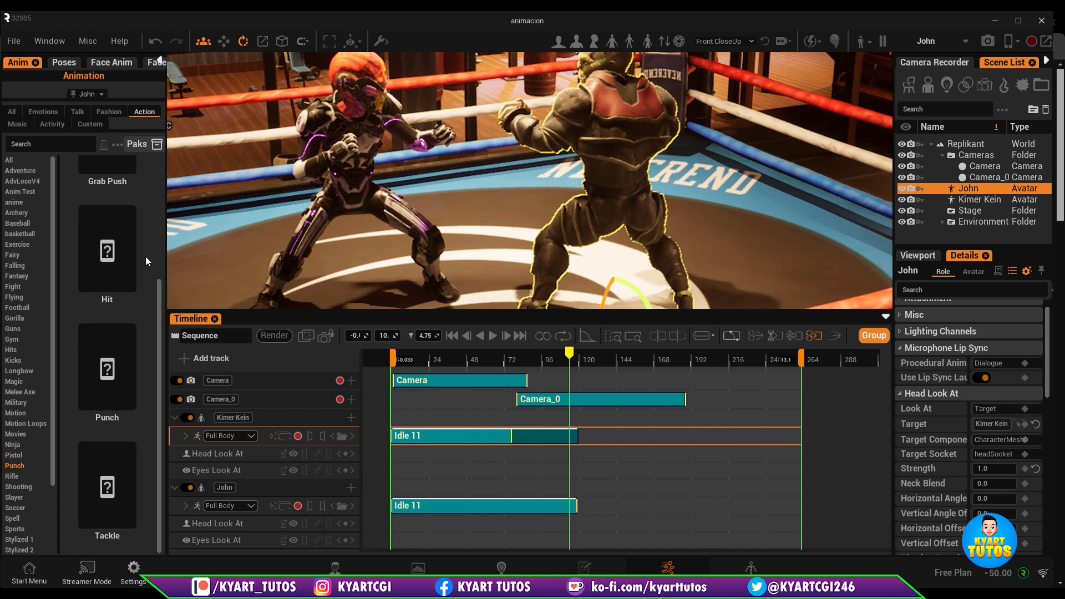
pyautogui.moveTo(161, 289); pyautogui.dragTo(179, 166)
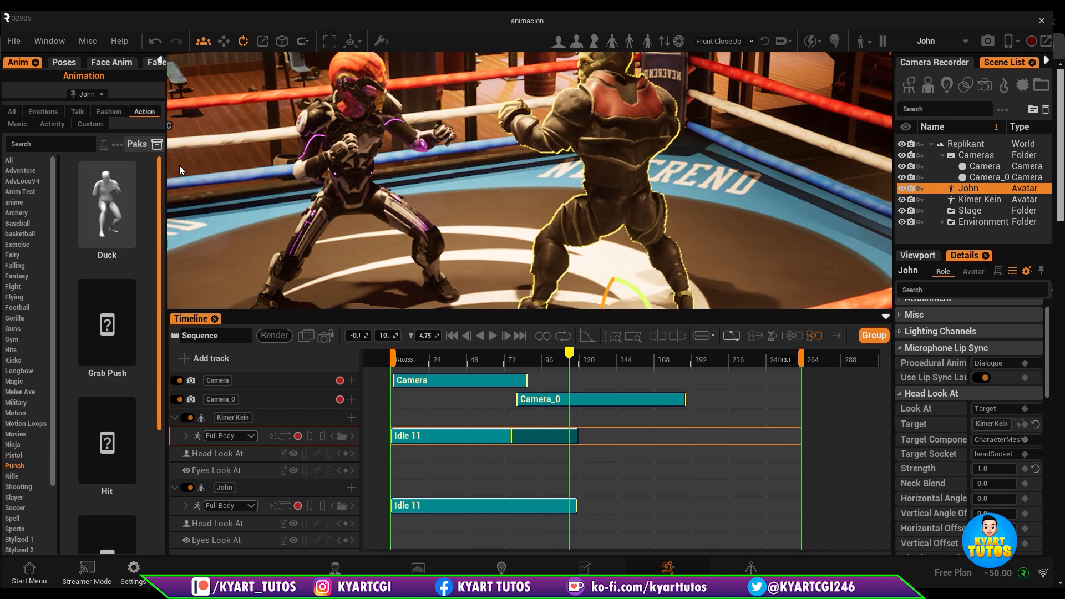
pyautogui.moveTo(115, 226)
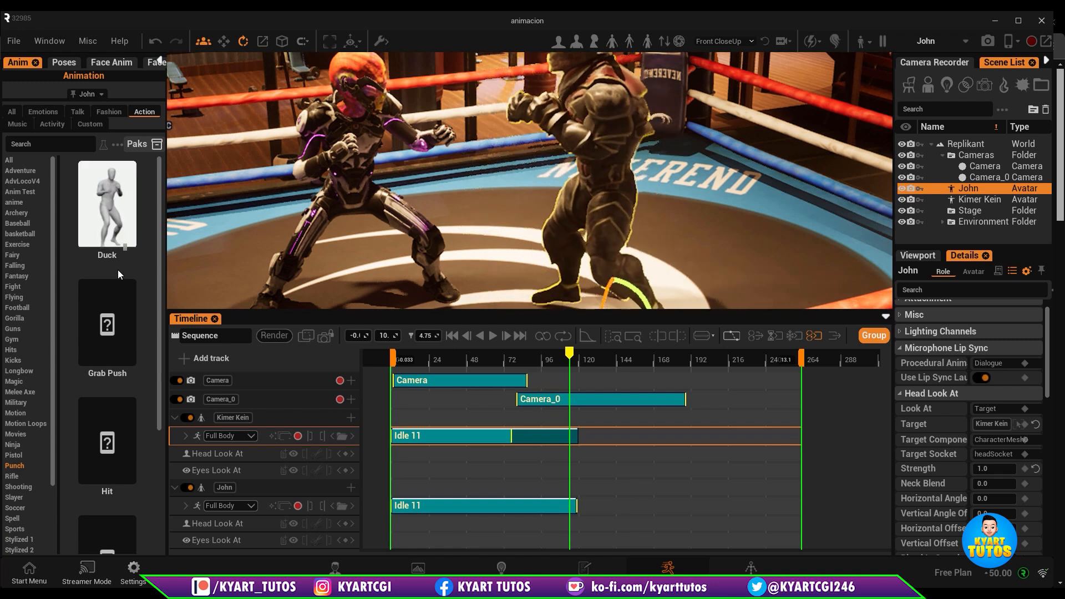
pyautogui.moveTo(112, 307)
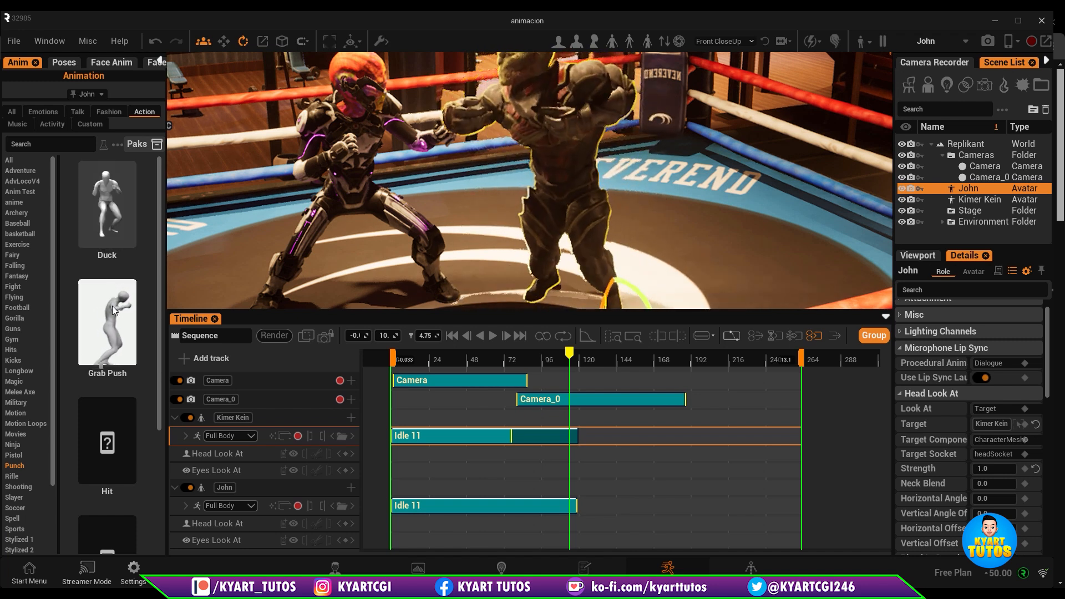
pyautogui.scroll(-1, 112, 305)
pyautogui.scroll(-1, 112, 305)
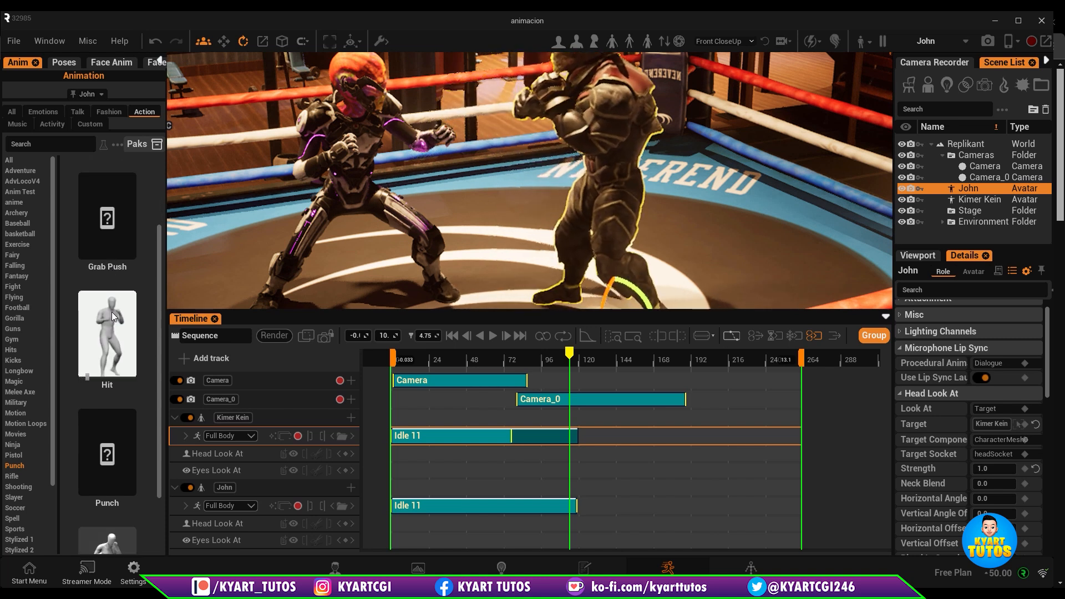
pyautogui.scroll(-2, 111, 312)
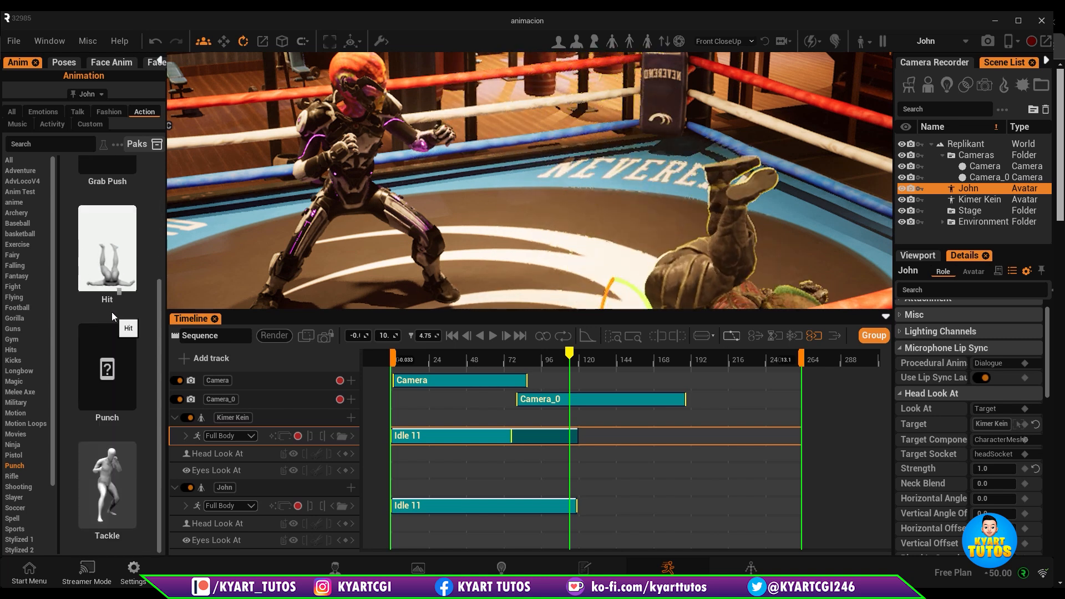
pyautogui.moveTo(123, 381)
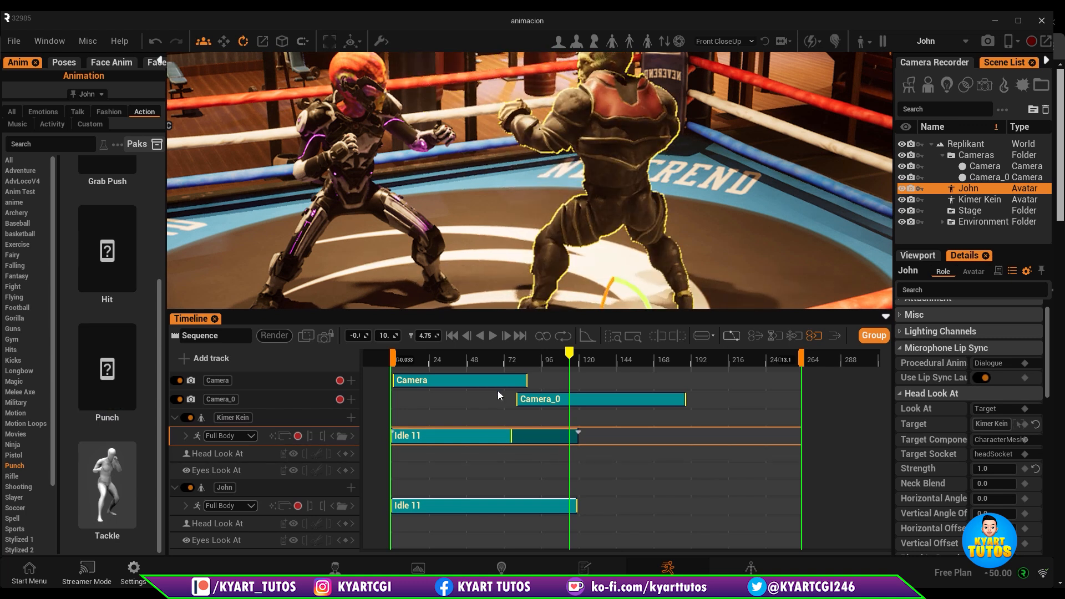
# Add a second body animation track to Kimer Kein and restrict the existing Idle 11 track to Lower Body
pyautogui.click(350, 181)
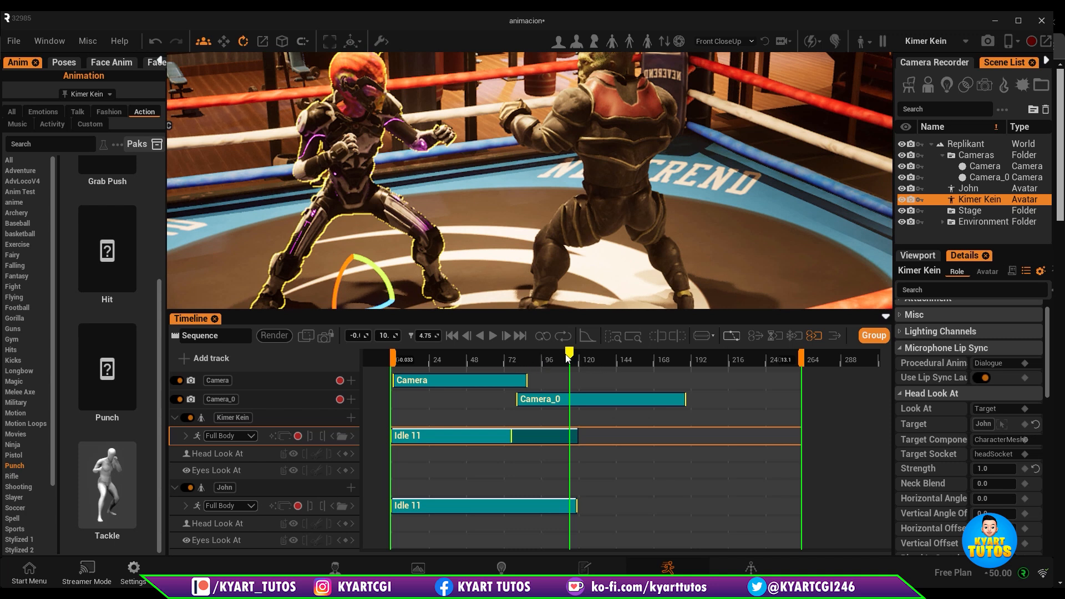
pyautogui.click(524, 361)
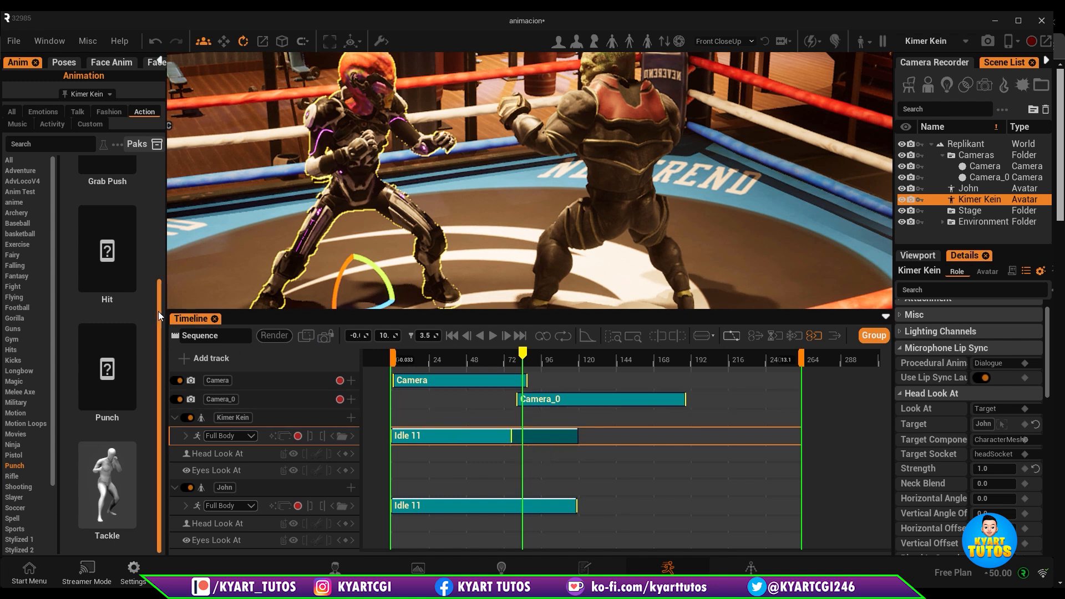
pyautogui.moveTo(158, 311); pyautogui.dragTo(158, 172)
pyautogui.moveTo(111, 211)
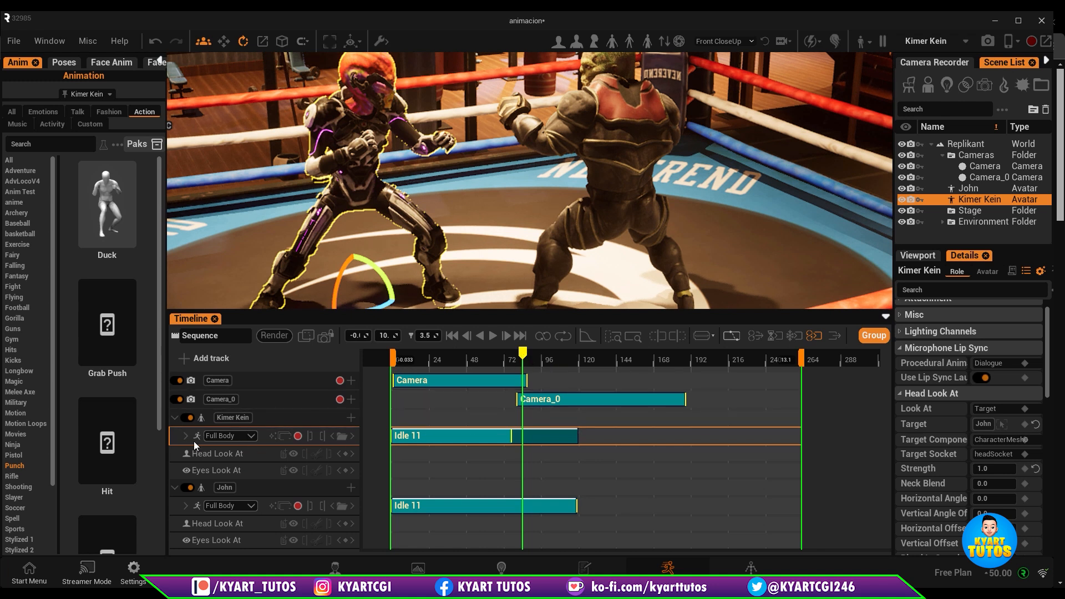
pyautogui.click(350, 418)
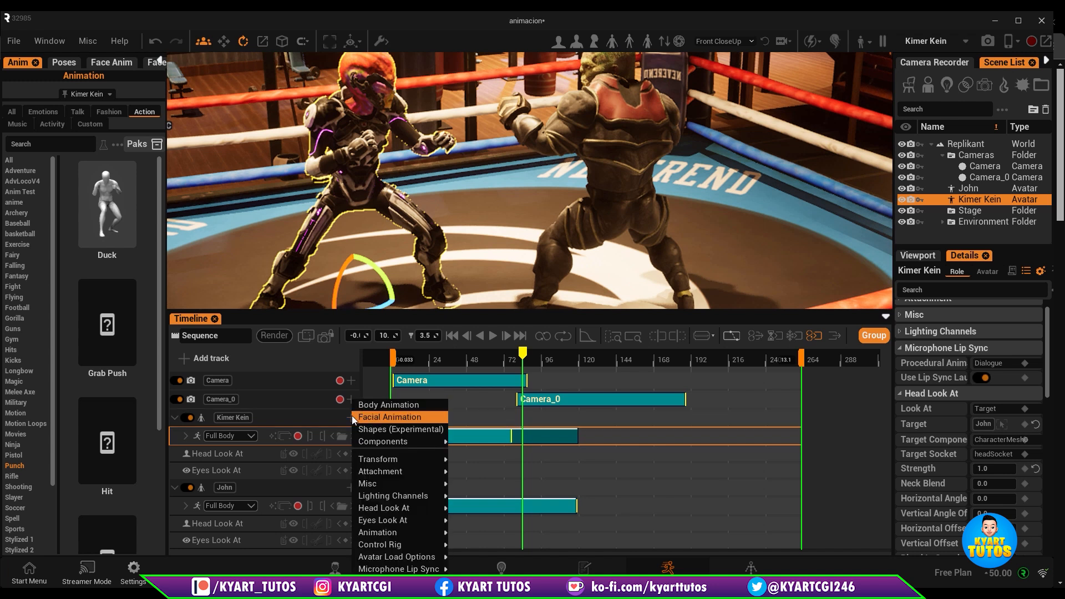
pyautogui.click(398, 407)
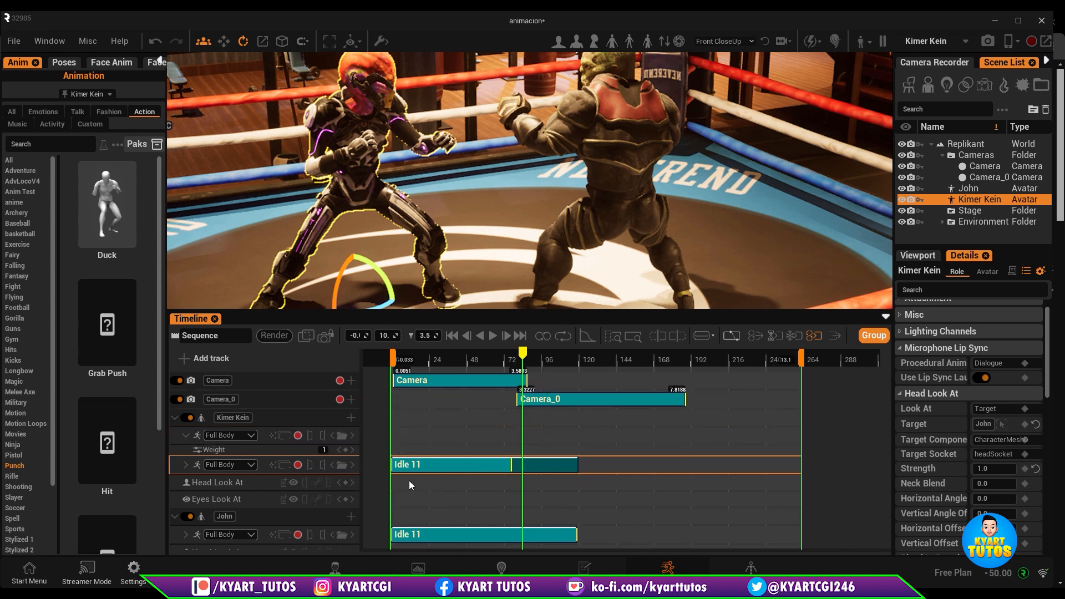
pyautogui.click(247, 466)
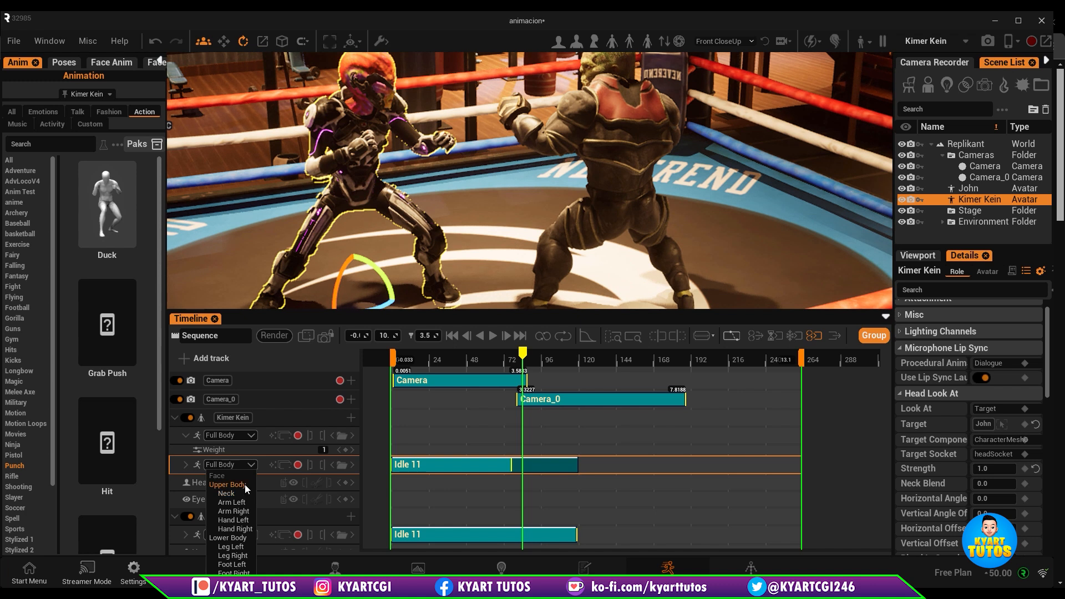
pyautogui.click(245, 484)
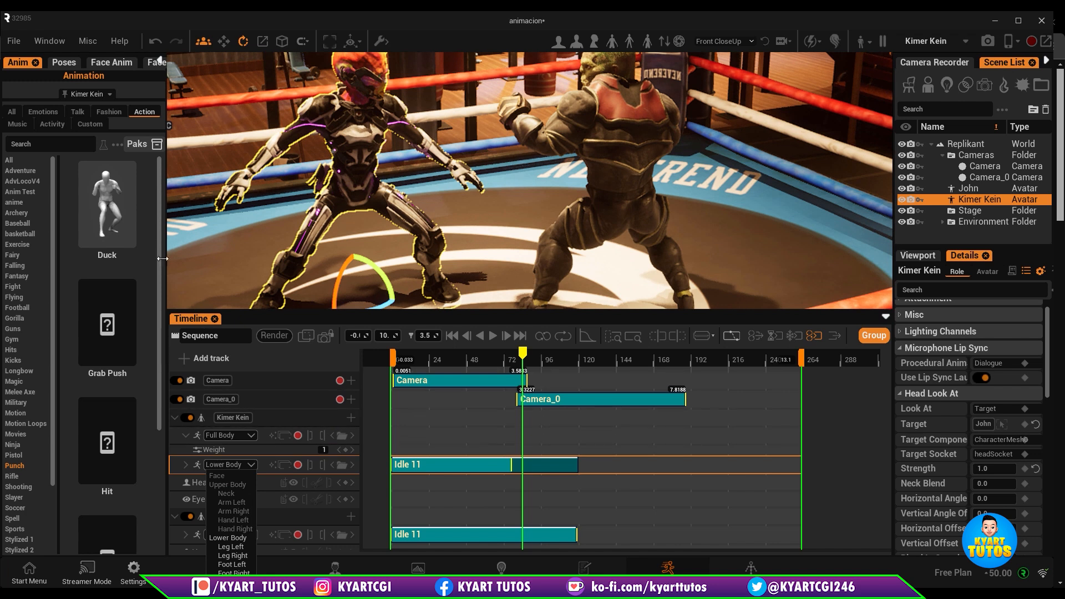
# Place the Duck animation on Kimer Kein's new Full Body track, starting at about frame 50
pyautogui.moveTo(98, 210); pyautogui.dragTo(492, 434)
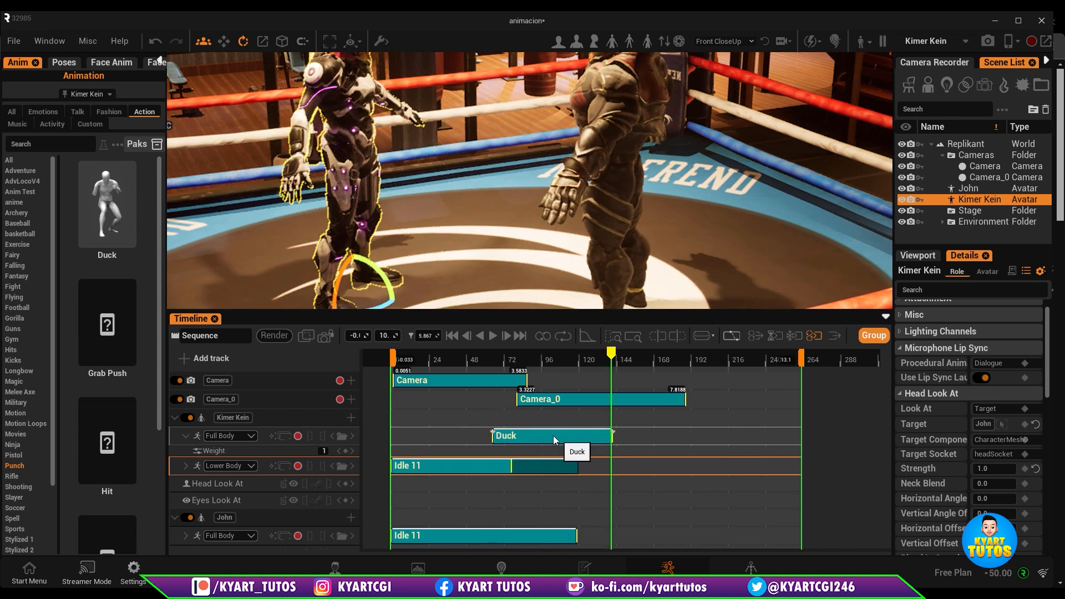
pyautogui.moveTo(555, 440); pyautogui.dragTo(515, 438)
pyautogui.moveTo(614, 355); pyautogui.dragTo(434, 388)
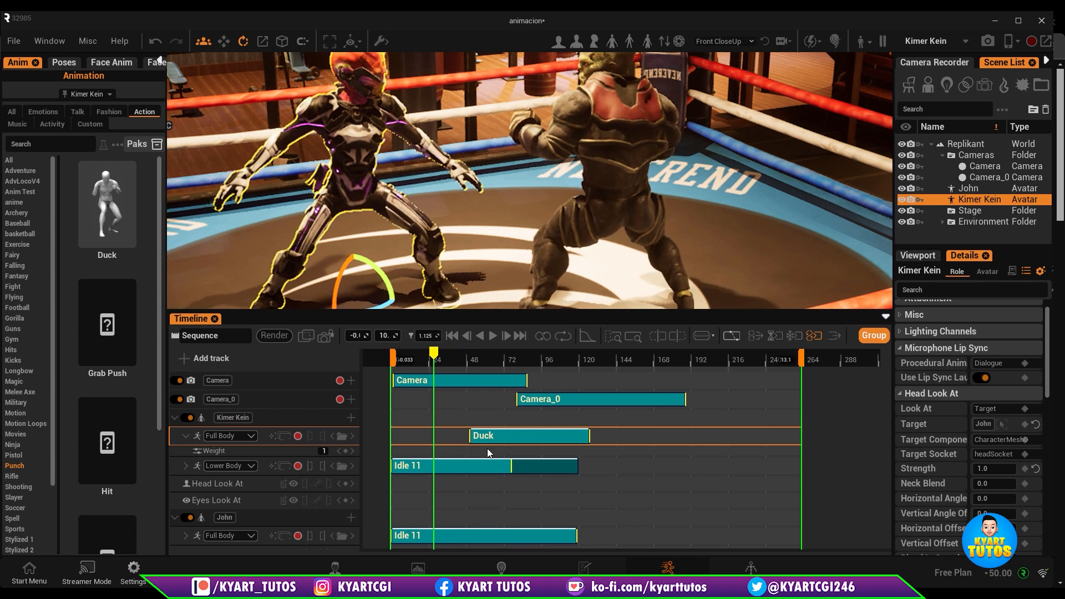
# Extend the Duck clip's lead-in back to about frame 12 and scrub through the pose
pyautogui.moveTo(465, 440); pyautogui.dragTo(447, 436)
pyautogui.moveTo(409, 439); pyautogui.dragTo(409, 438)
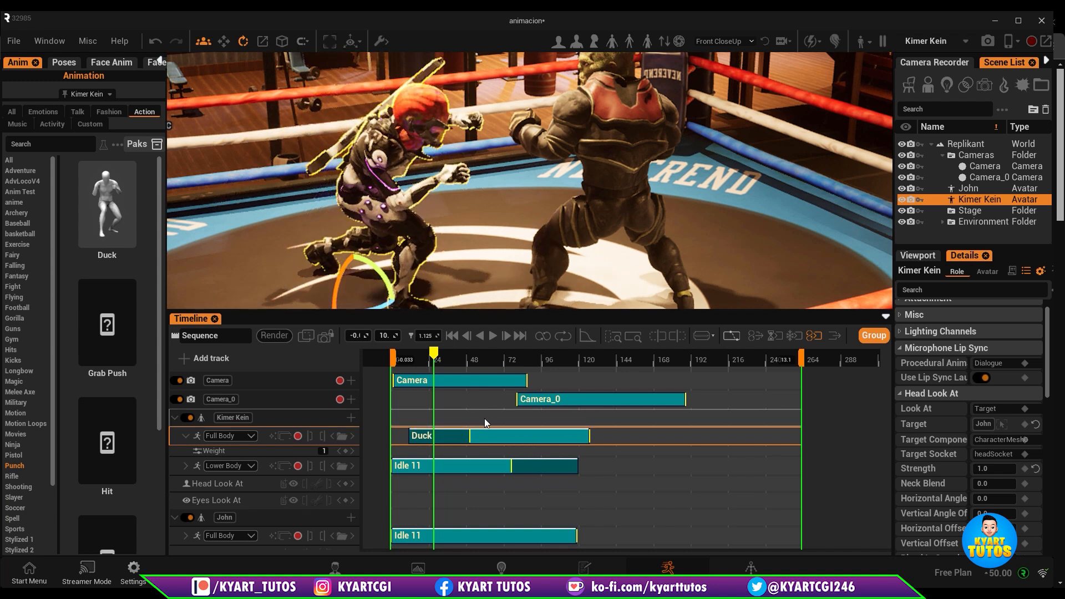
pyautogui.moveTo(402, 354); pyautogui.dragTo(462, 367)
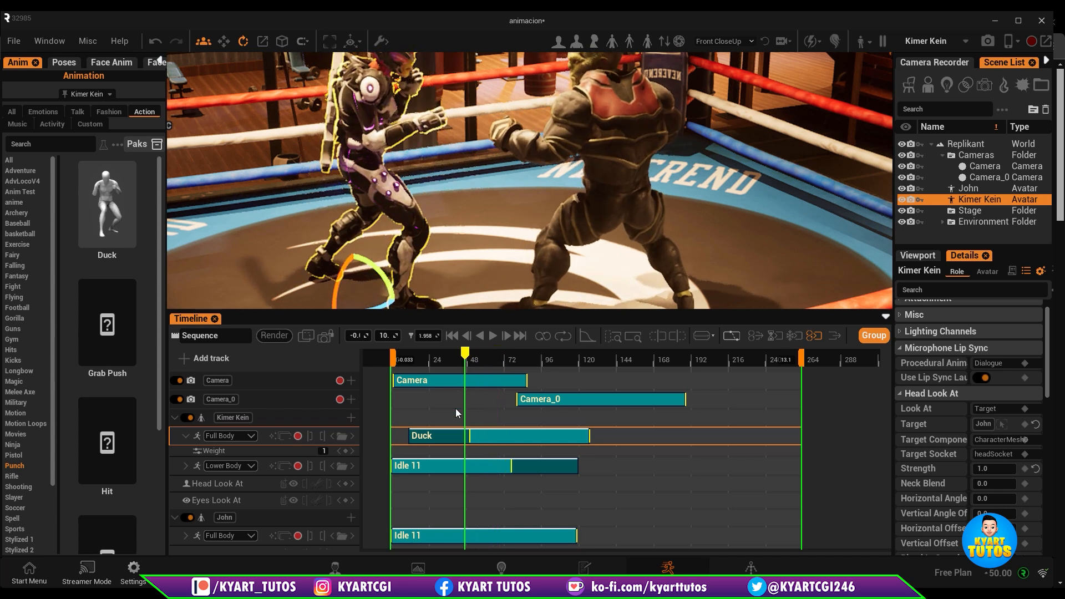
# Exclude Arm Right from the Duck track's body parts and scrub through the animation
pyautogui.click(249, 437)
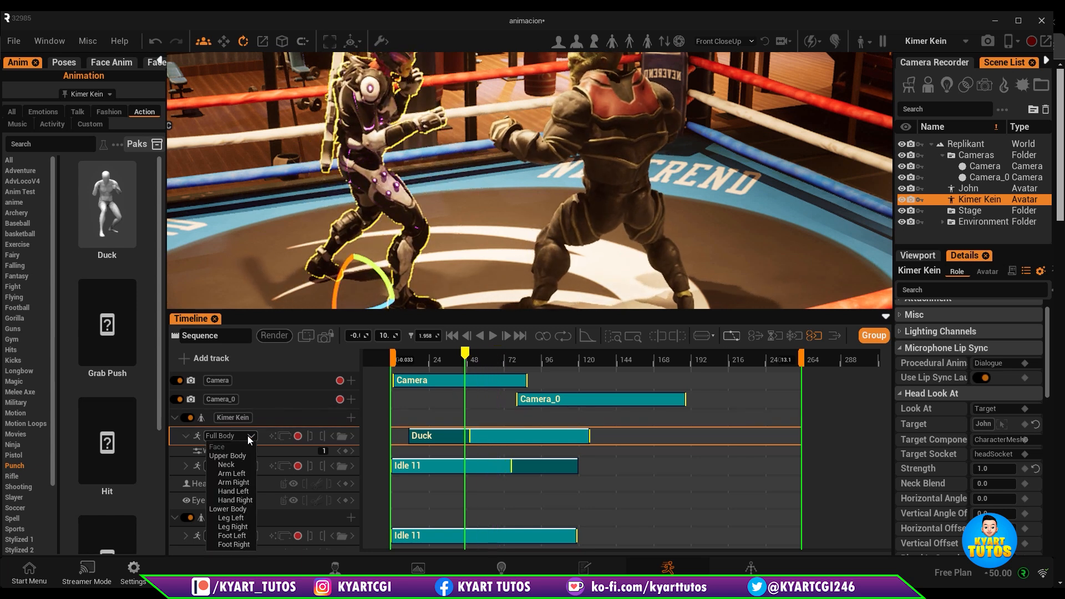
pyautogui.click(243, 484)
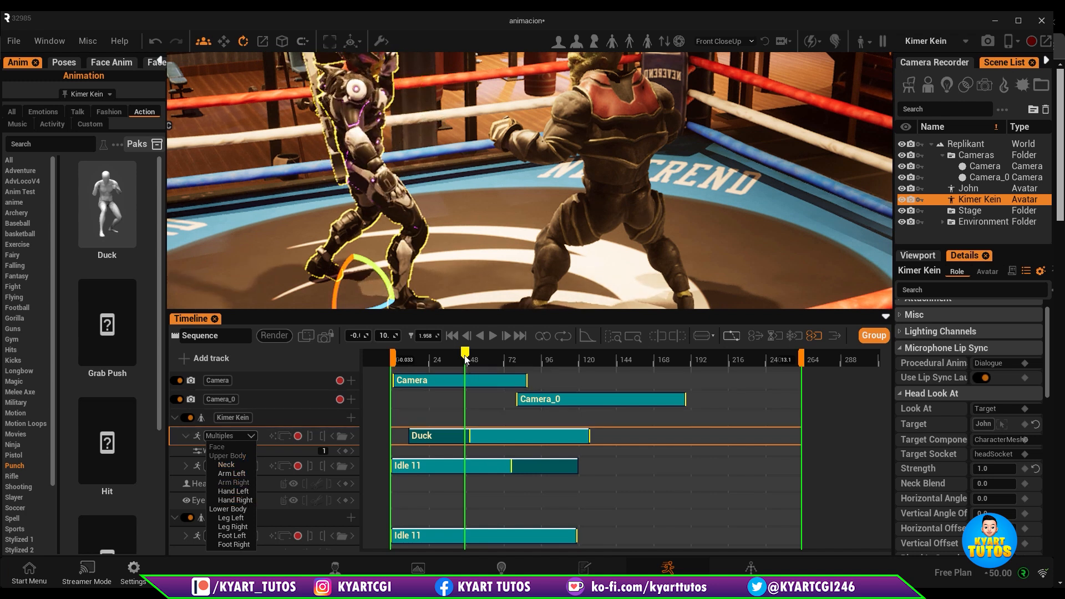
pyautogui.moveTo(465, 355); pyautogui.dragTo(529, 404)
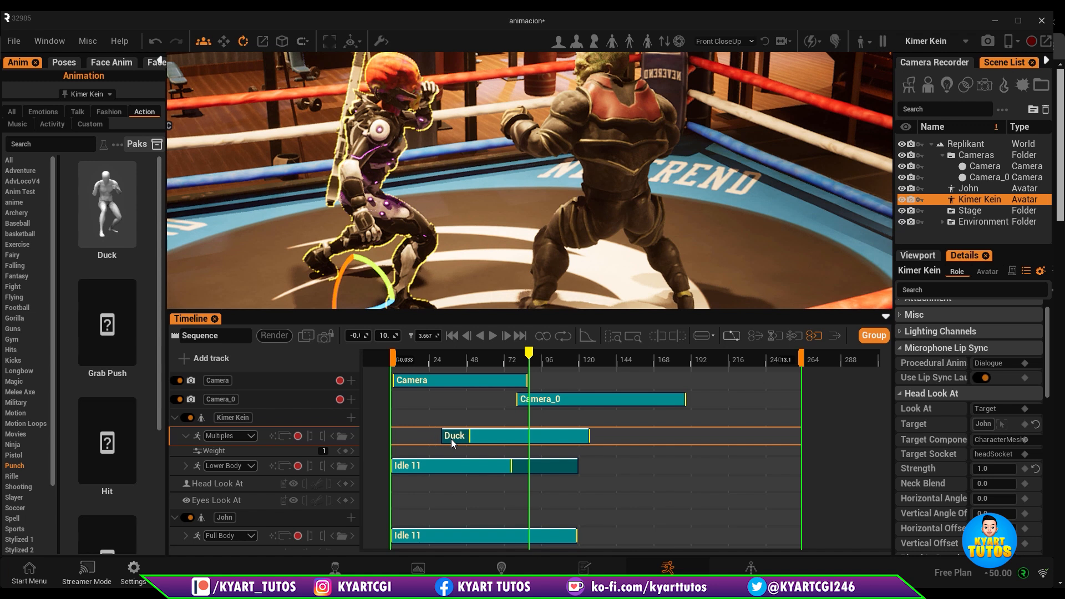
# Remove the Duck clip's lead-in and check the animation at 3.5 seconds
pyautogui.moveTo(471, 440); pyautogui.dragTo(469, 440)
pyautogui.moveTo(524, 357); pyautogui.dragTo(524, 383)
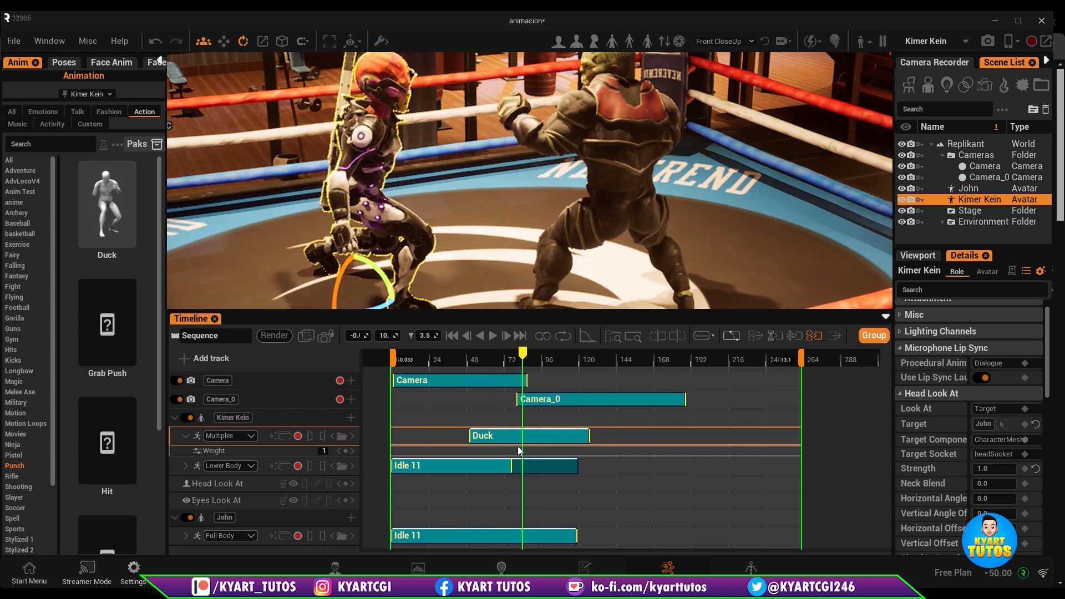
# Try to move the Duck clip onto the Lower Body track overlapping Idle 11, and undo the move
pyautogui.moveTo(543, 438); pyautogui.dragTo(544, 467)
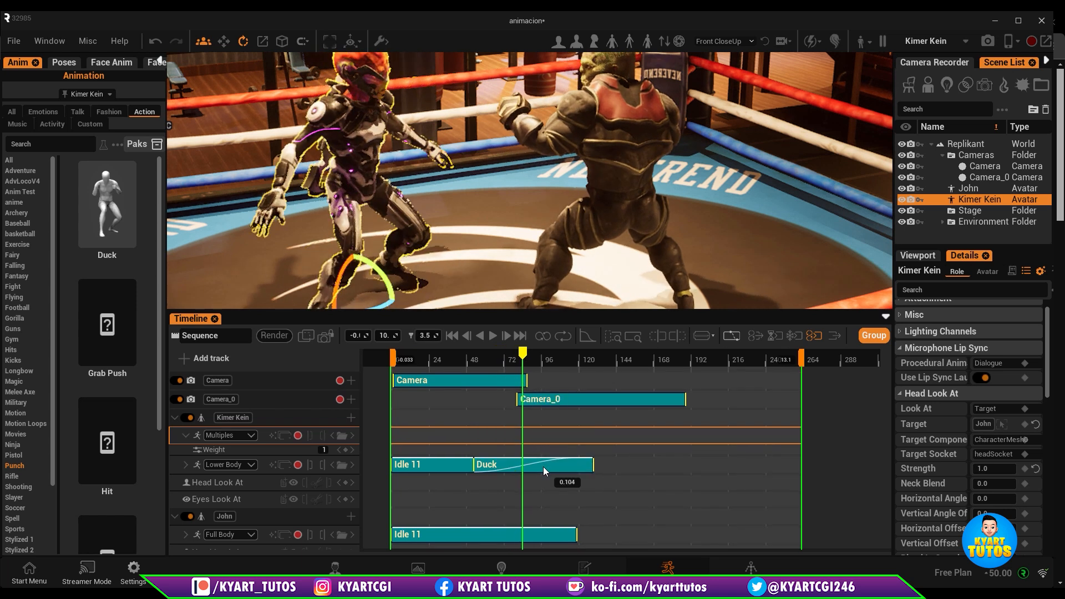
pyautogui.moveTo(523, 358); pyautogui.dragTo(494, 371)
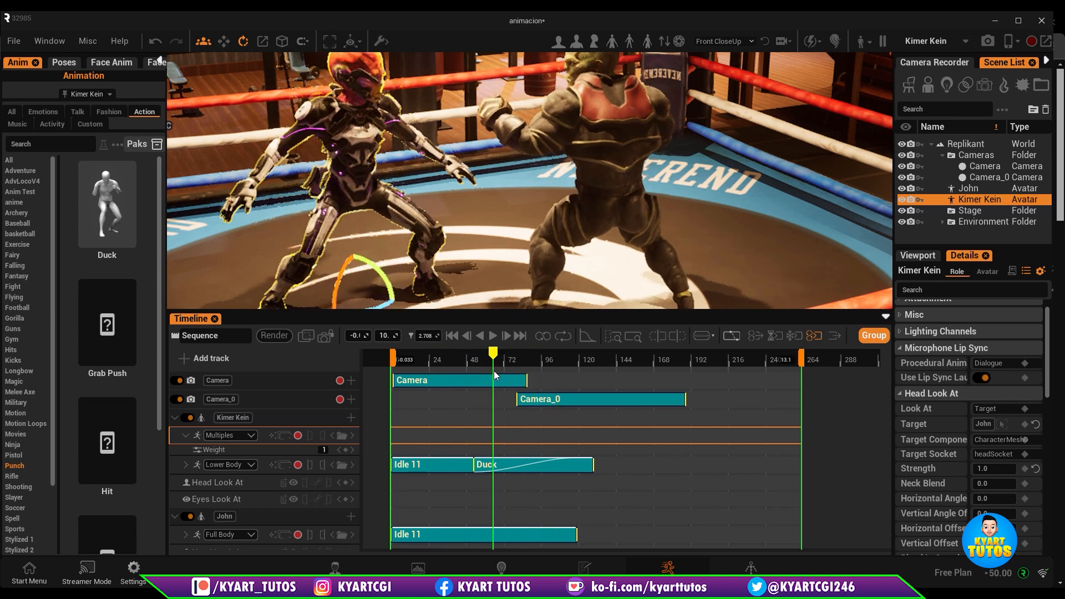
pyautogui.hotkey('ctrl', 'z')
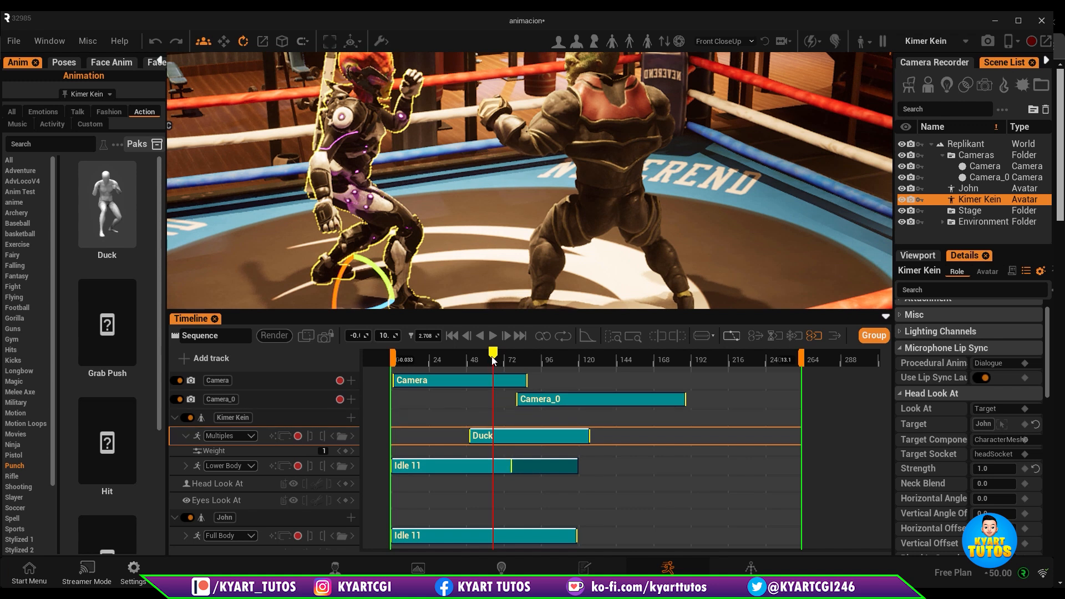
# Extend the Duck clip's lead-in back to the start of the sequence and check the pose from a wider view
pyautogui.moveTo(494, 361); pyautogui.dragTo(451, 375)
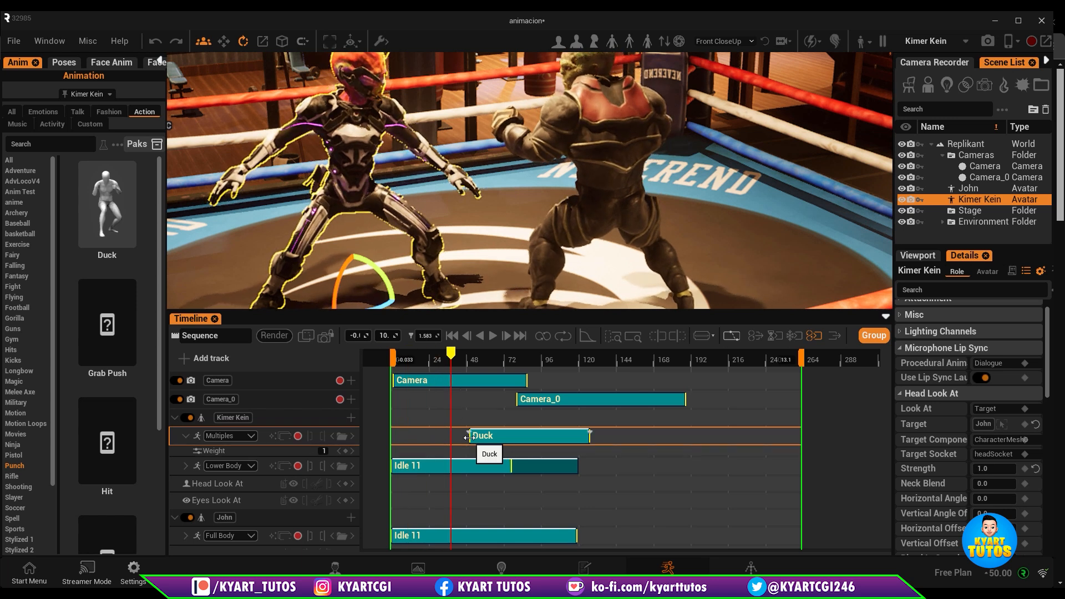
pyautogui.moveTo(469, 437); pyautogui.dragTo(384, 437)
pyautogui.moveTo(450, 356); pyautogui.dragTo(491, 401)
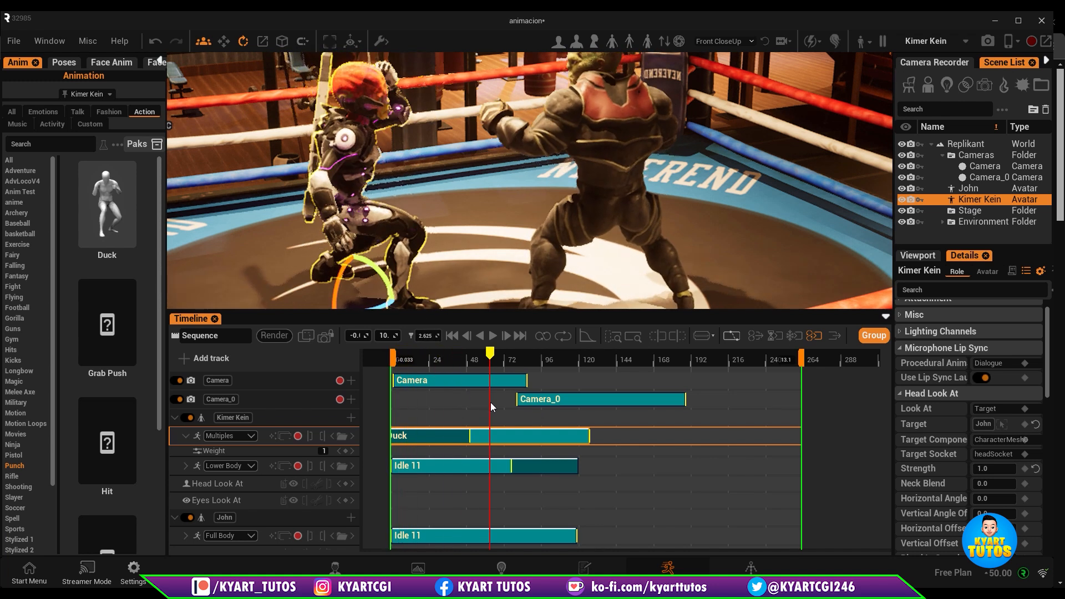
pyautogui.moveTo(512, 188); pyautogui.dragTo(464, 84, button='right')
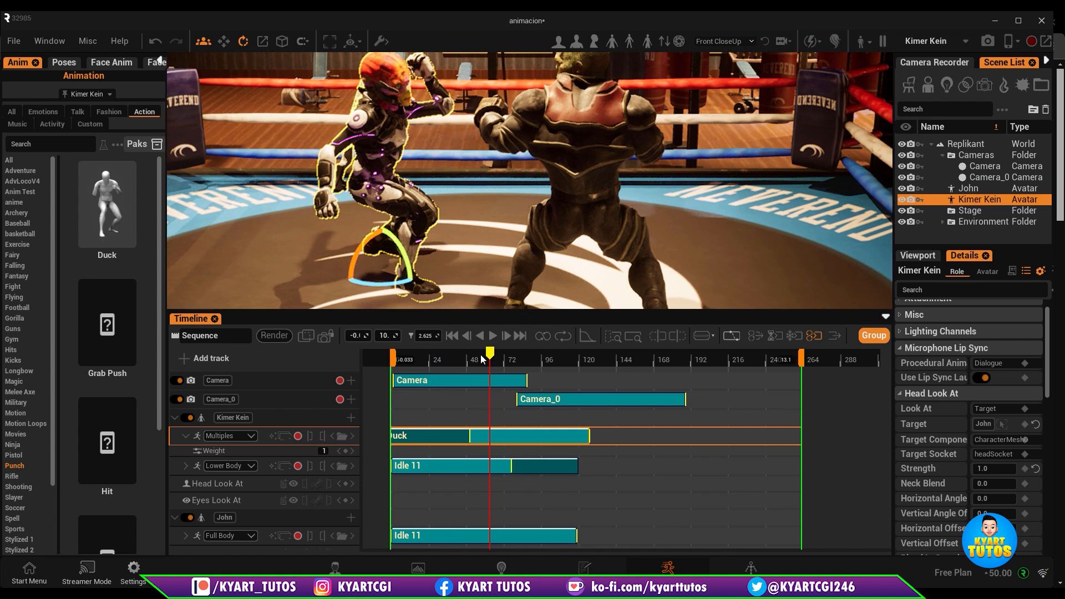
pyautogui.moveTo(482, 360); pyautogui.dragTo(405, 363)
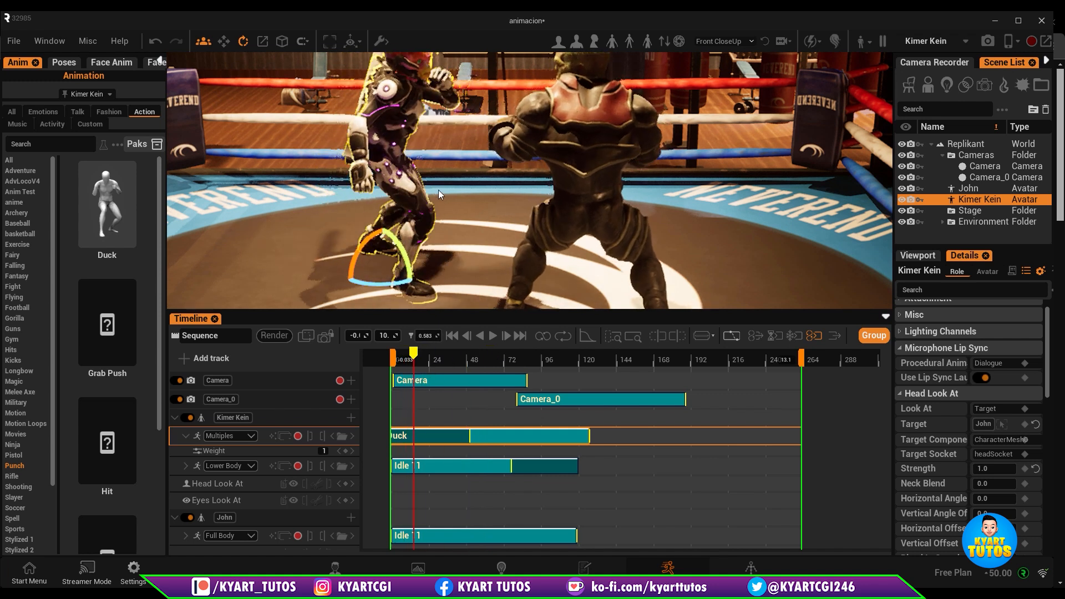
pyautogui.scroll(-5, 438, 190)
pyautogui.moveTo(468, 194); pyautogui.dragTo(448, 233, button='middle')
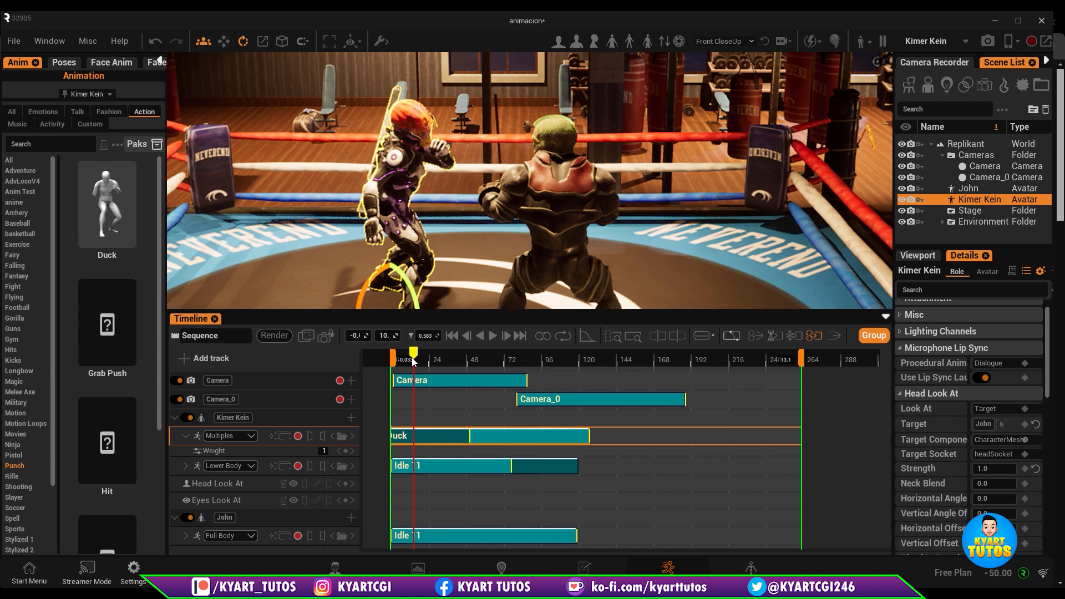
pyautogui.moveTo(413, 359); pyautogui.dragTo(463, 391)
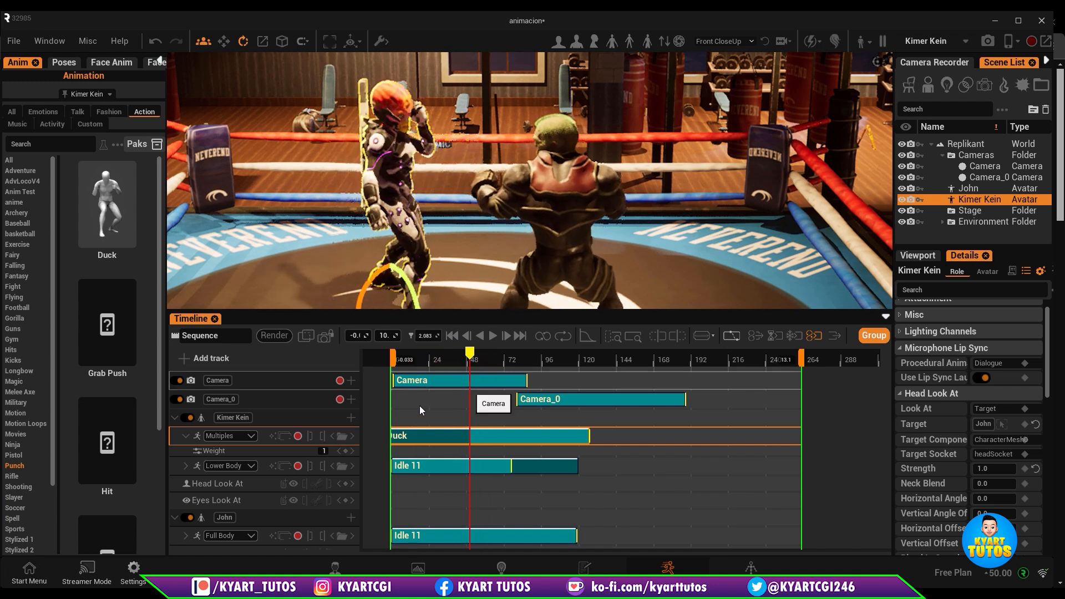
# Re-enable Upper Body on the Duck track so it drives the Full Body, and scrub through the clip
pyautogui.click(251, 437)
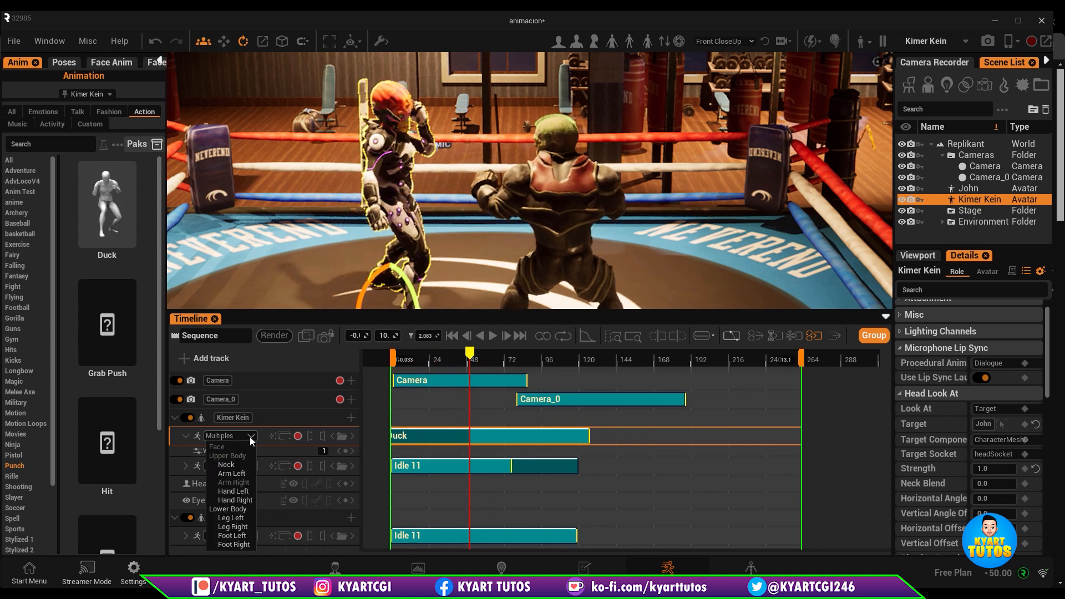
pyautogui.click(246, 455)
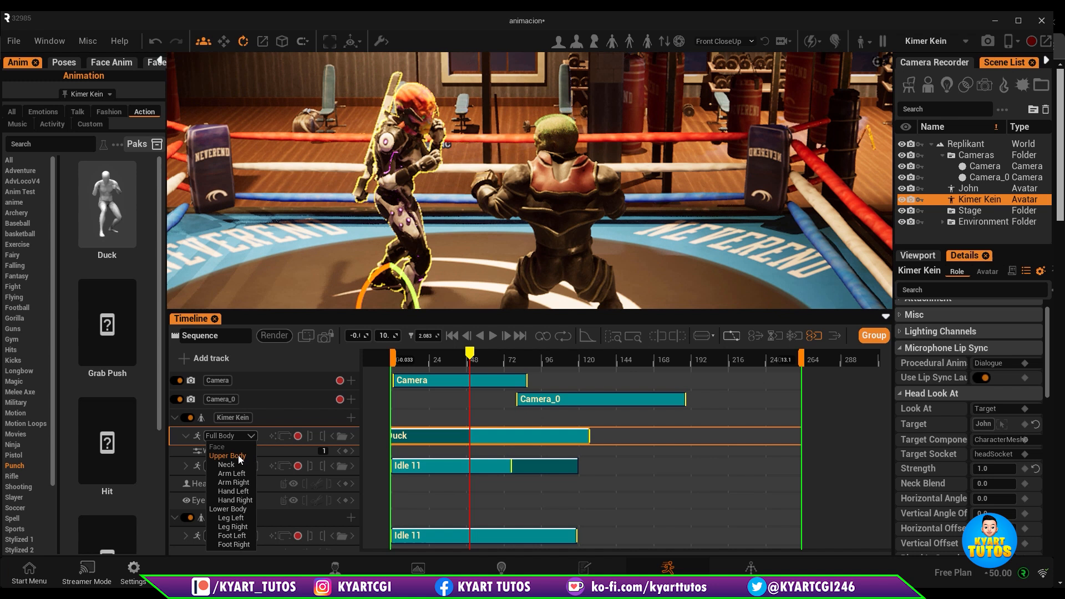
pyautogui.moveTo(469, 358); pyautogui.dragTo(478, 393)
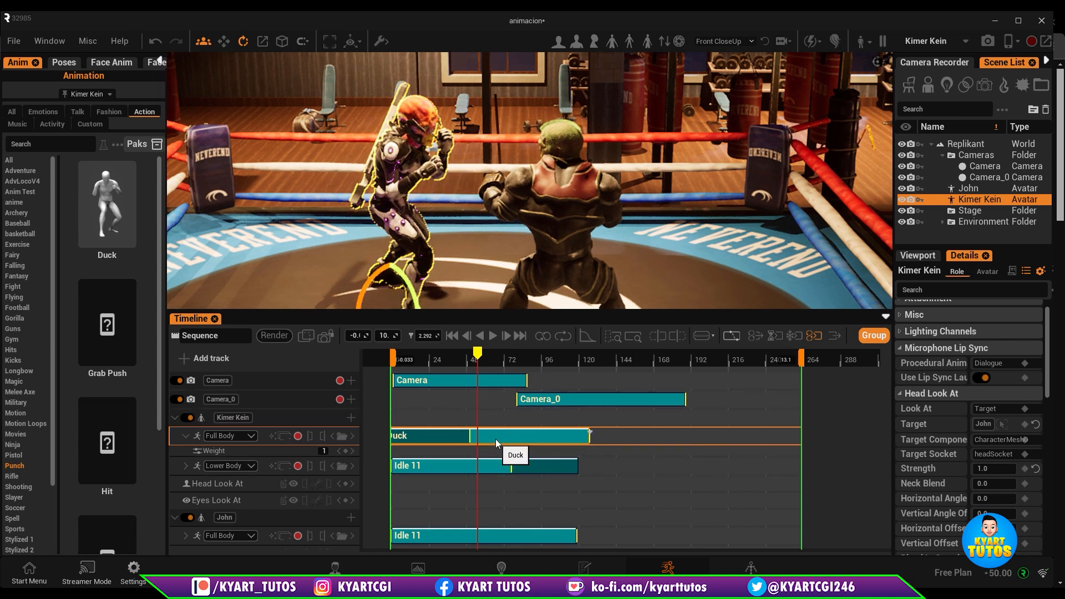
pyautogui.moveTo(487, 356); pyautogui.dragTo(562, 368)
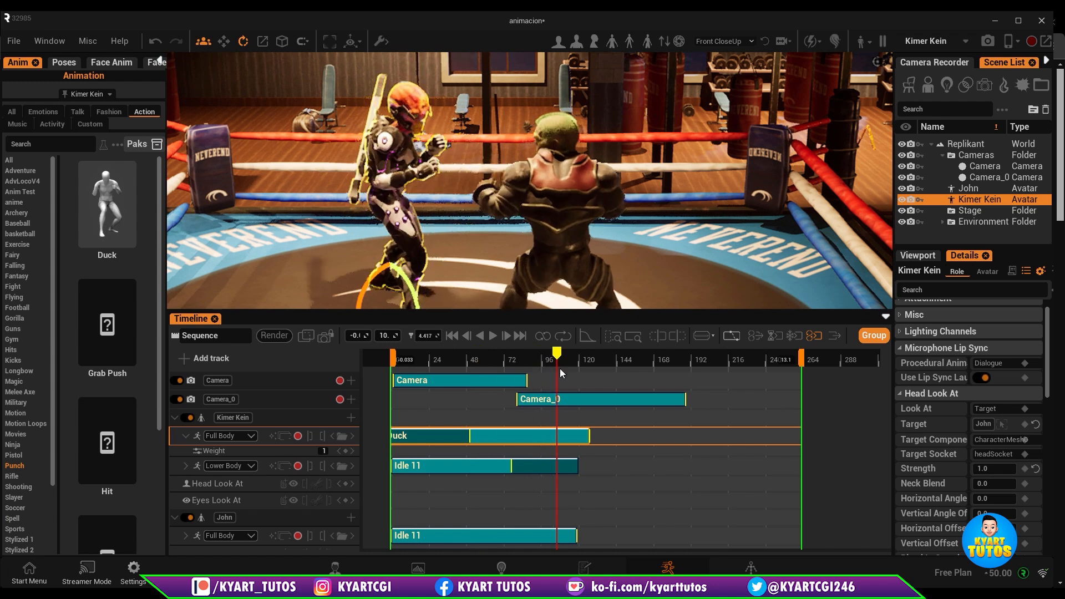
# Extend Kimer Kein's Lower Body Idle 11 clip to about frame 240 and the Full Body Duck clip to about frame 140
pyautogui.click(578, 466)
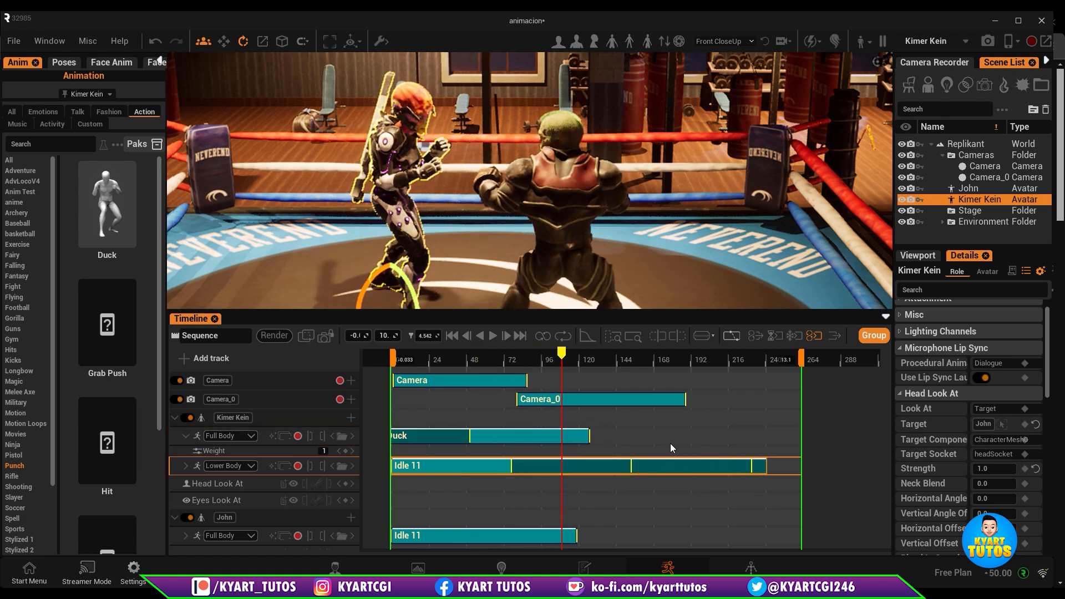
pyautogui.moveTo(590, 437)
pyautogui.mouseDown()
pyautogui.moveTo(623, 438)
pyautogui.moveTo(612, 437)
pyautogui.mouseUp()
pyautogui.moveTo(561, 354); pyautogui.dragTo(593, 359)
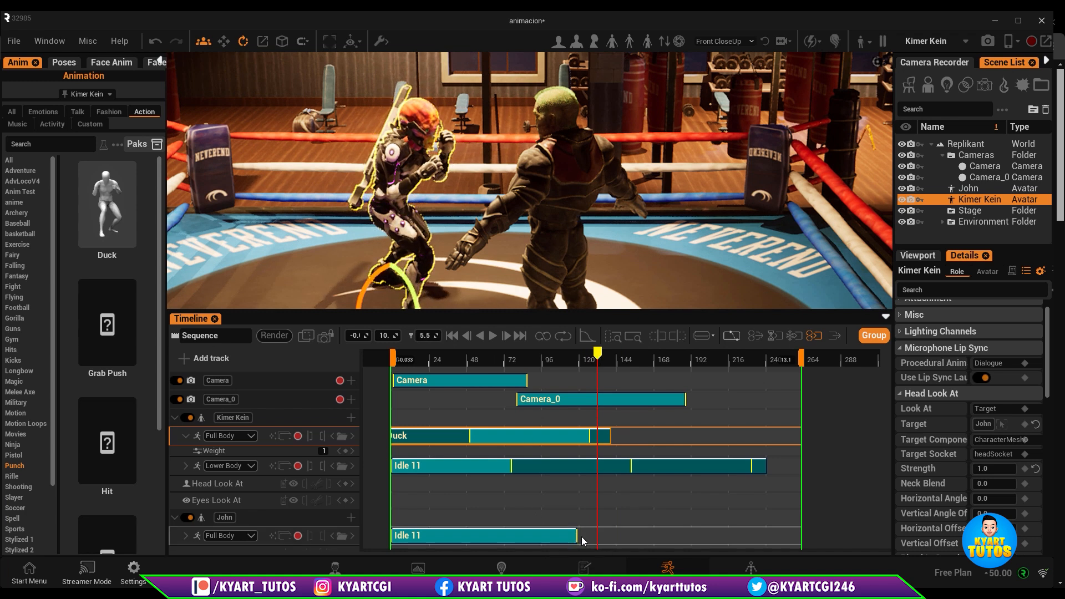
# Extend John's Full Body Idle 11 clip to about frame 250 and check the poses around frame 122
pyautogui.moveTo(578, 541); pyautogui.dragTo(693, 536)
pyautogui.moveTo(765, 532); pyautogui.dragTo(782, 524)
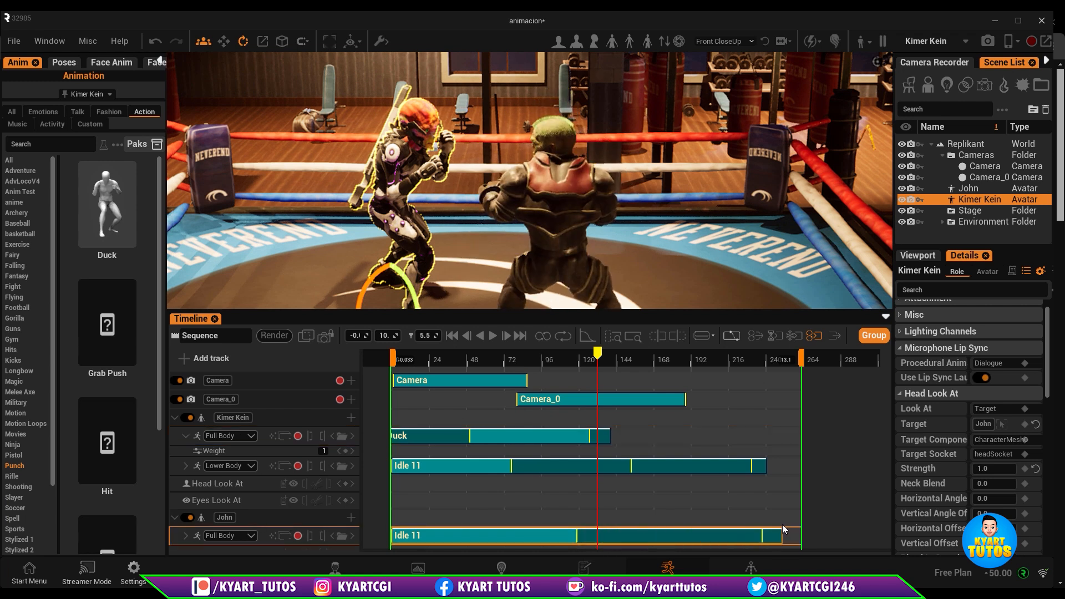
pyautogui.moveTo(598, 355); pyautogui.dragTo(582, 385)
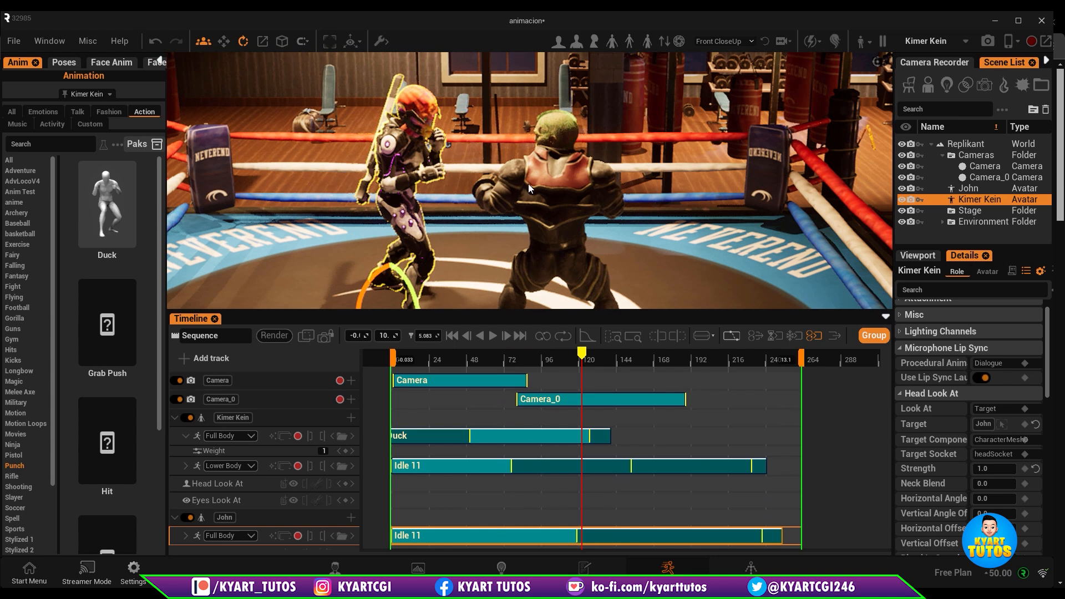
# Select the John avatar and frame both fighters from a more lateral angle in the ring
pyautogui.rightClick(514, 252)
pyautogui.press('Escape')
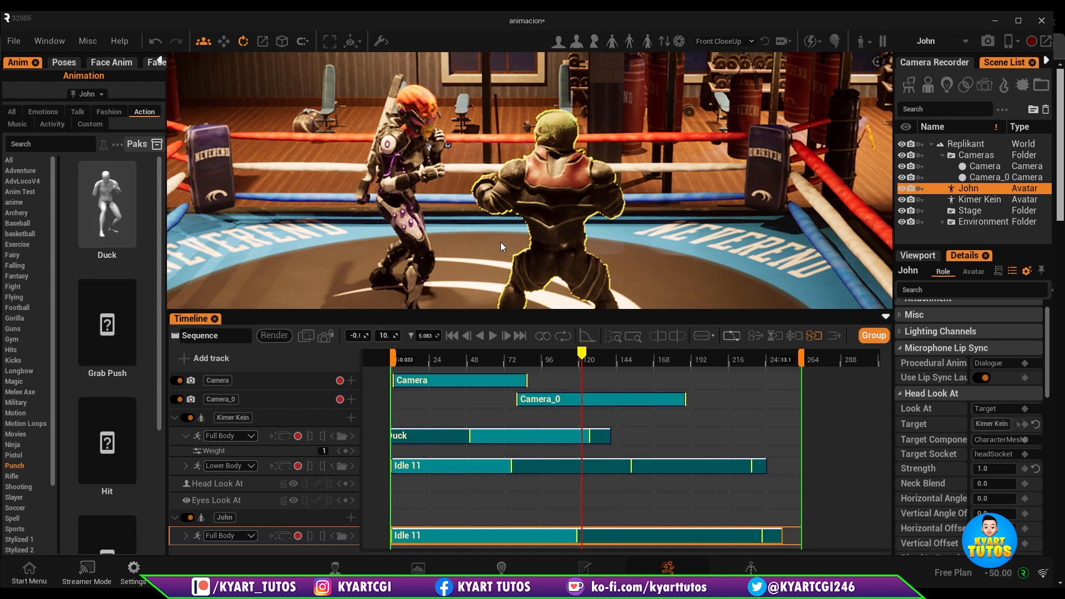
pyautogui.click(498, 266)
pyautogui.keyDown('alt'); pyautogui.moveTo(498, 265); pyautogui.dragTo(650, 181); pyautogui.keyUp('alt')
pyautogui.click(605, 179)
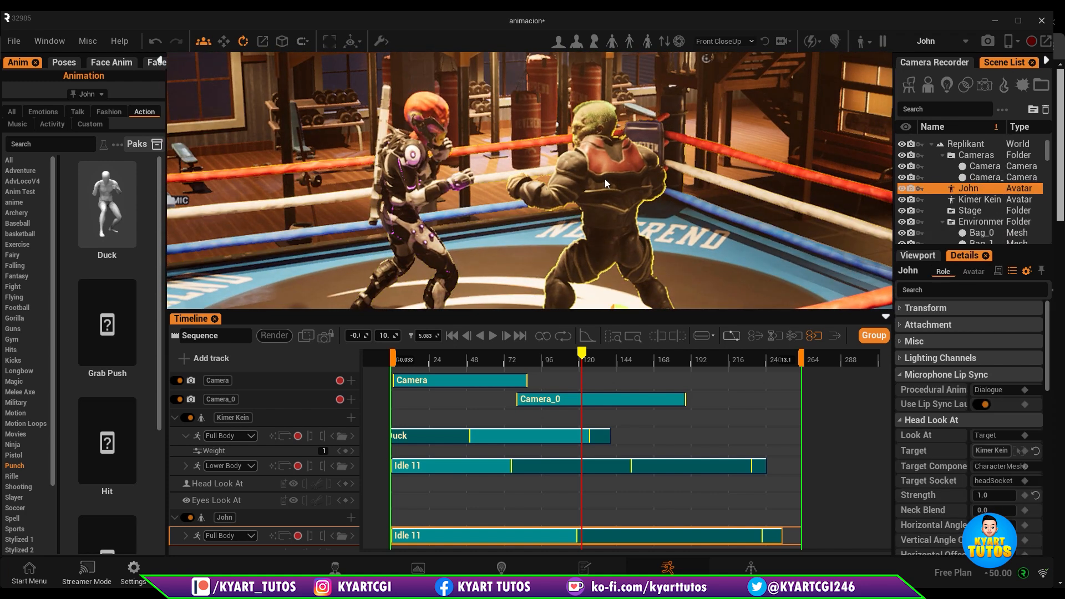
# Preview the Tackle, Punch and Hit animations of the Punch category on John, and browse the Military category
pyautogui.moveTo(158, 300); pyautogui.dragTo(148, 532)
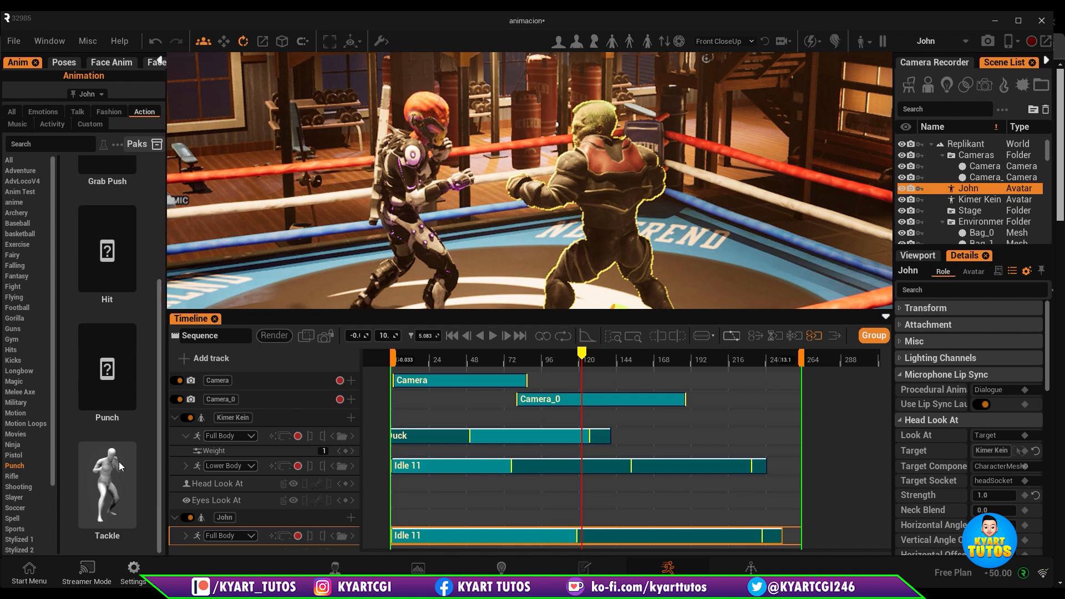
pyautogui.moveTo(118, 466)
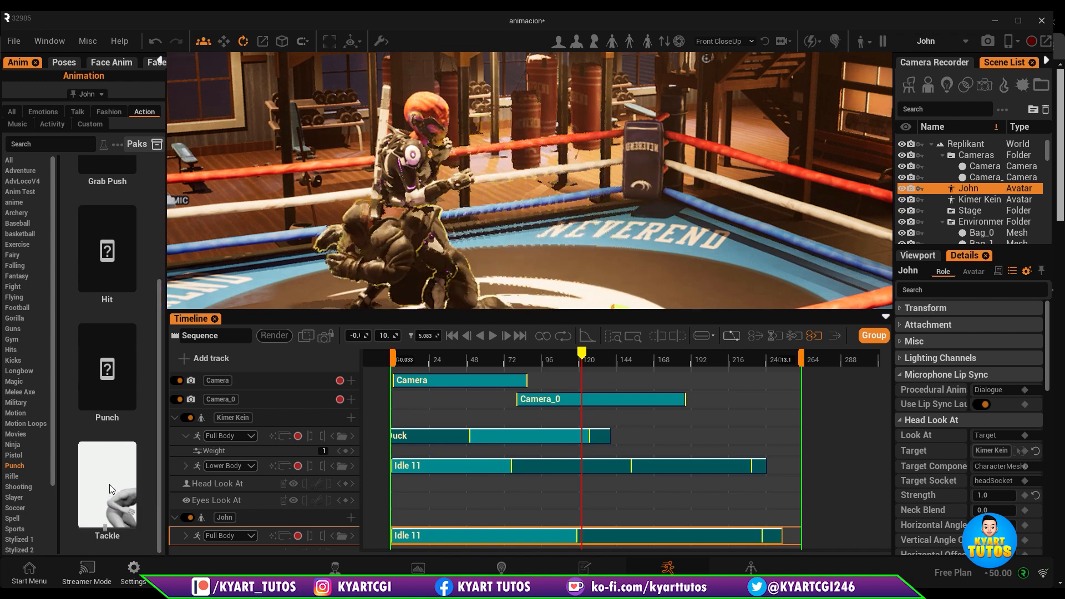
pyautogui.moveTo(127, 392)
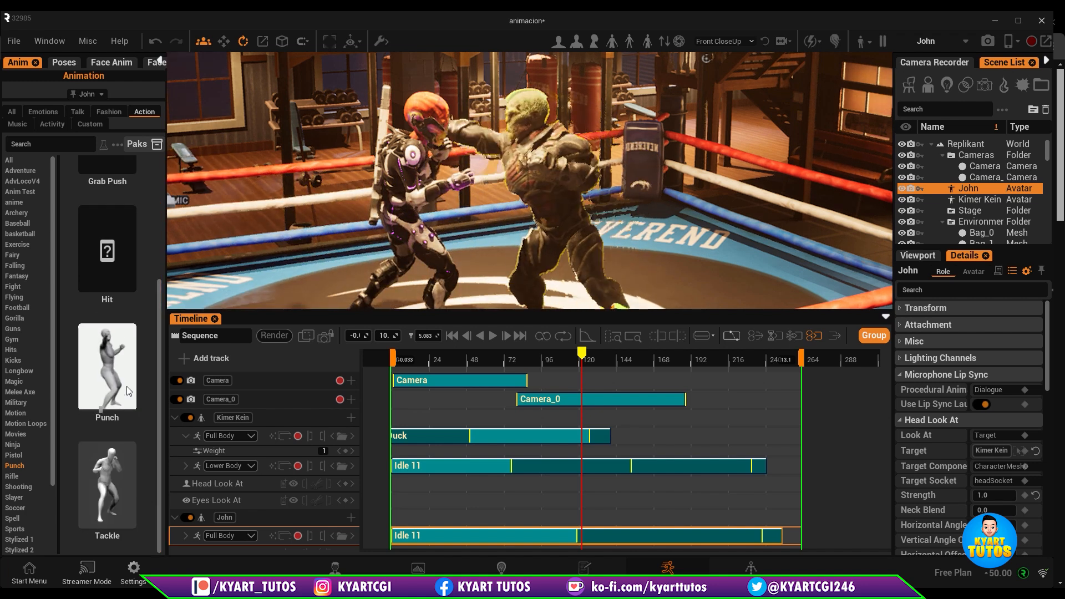
pyautogui.moveTo(106, 242)
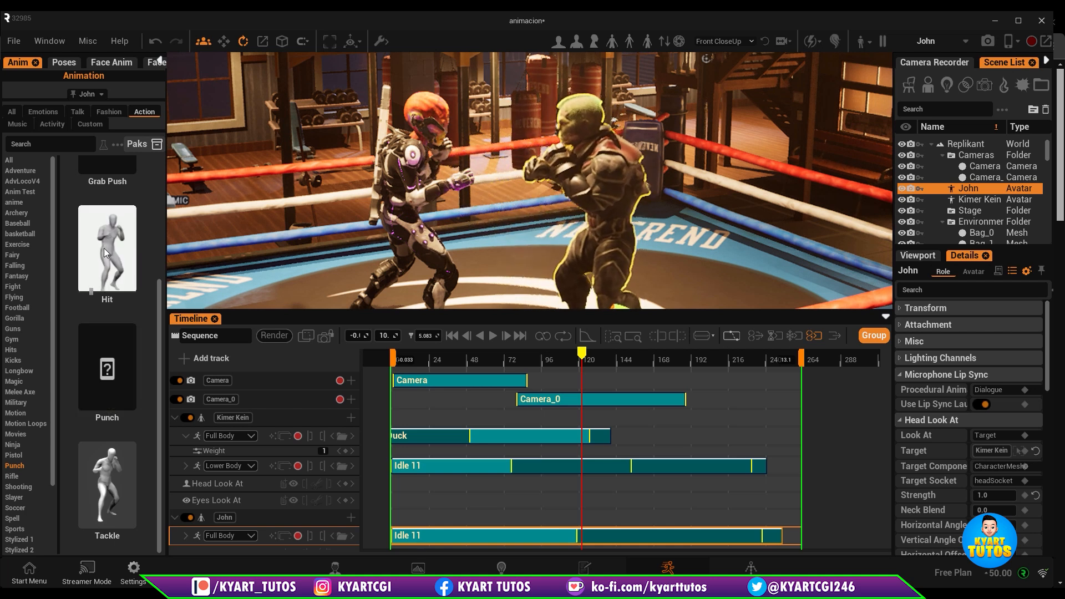
pyautogui.moveTo(100, 172)
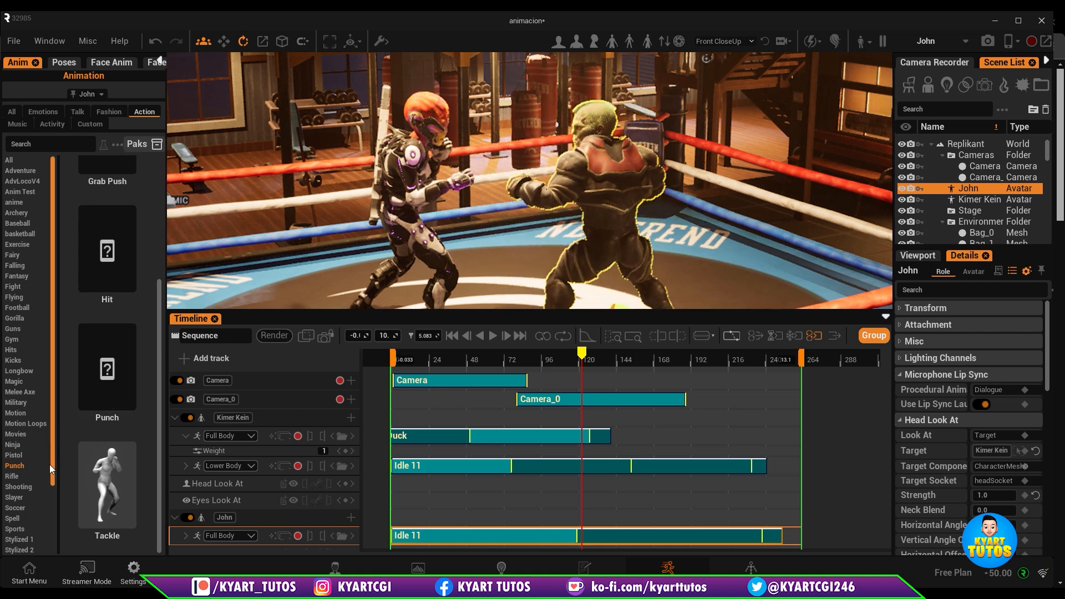
pyautogui.click(28, 404)
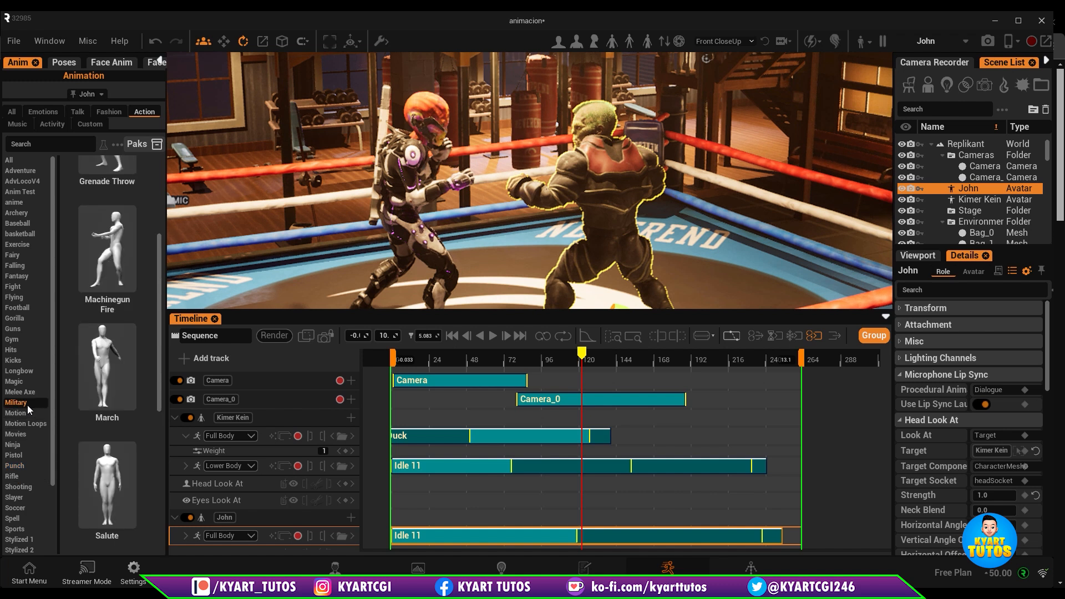
pyautogui.moveTo(115, 268)
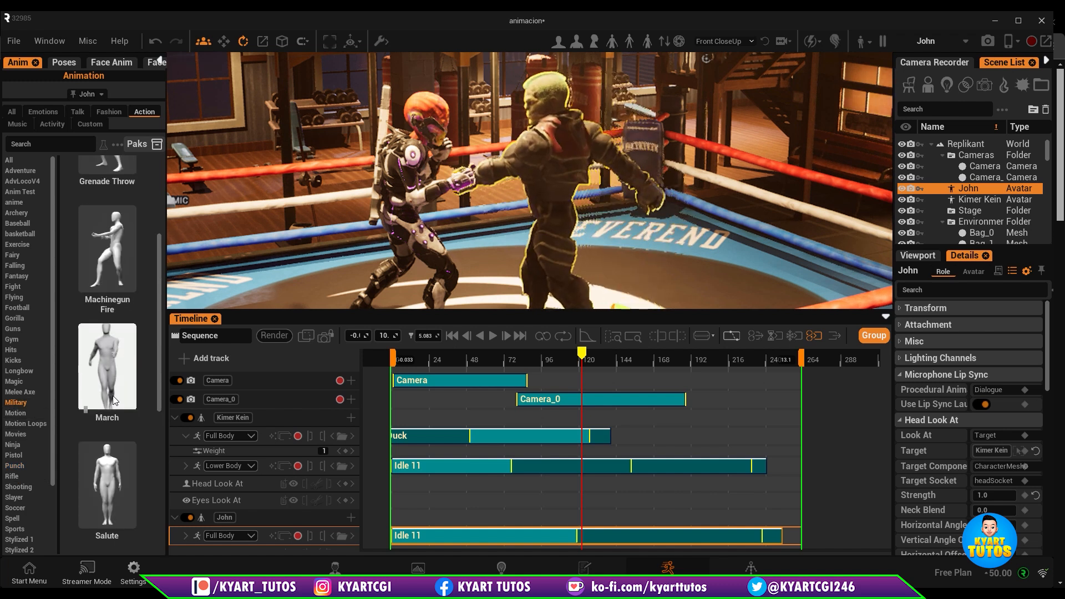
pyautogui.scroll(-3, 112, 395)
pyautogui.scroll(-4, 112, 395)
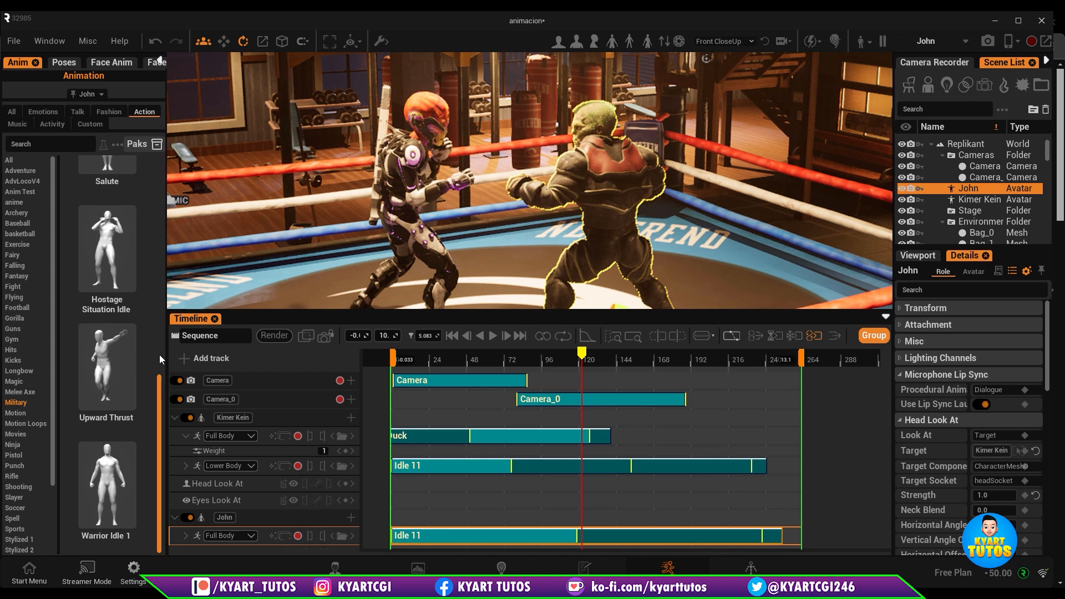
# Add the Idle Punch animation from the Fight category after Idle 11 on John's Full Body track and scrub through it
pyautogui.click(19, 540)
pyautogui.scroll(-3, 39, 516)
pyautogui.click(13, 200)
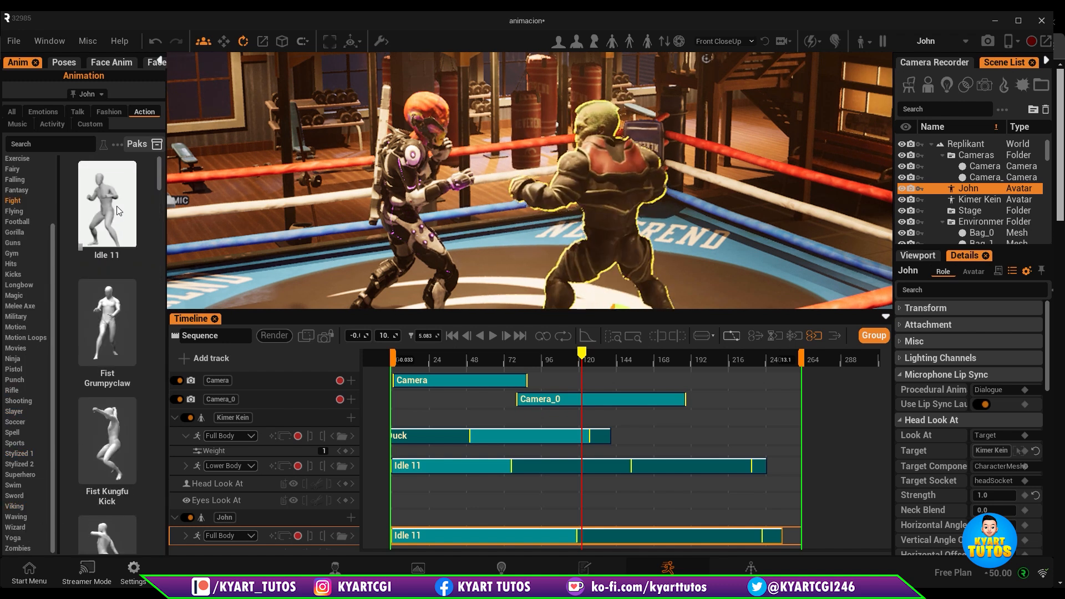
pyautogui.scroll(-4, 111, 428)
pyautogui.moveTo(619, 413); pyautogui.dragTo(634, 415)
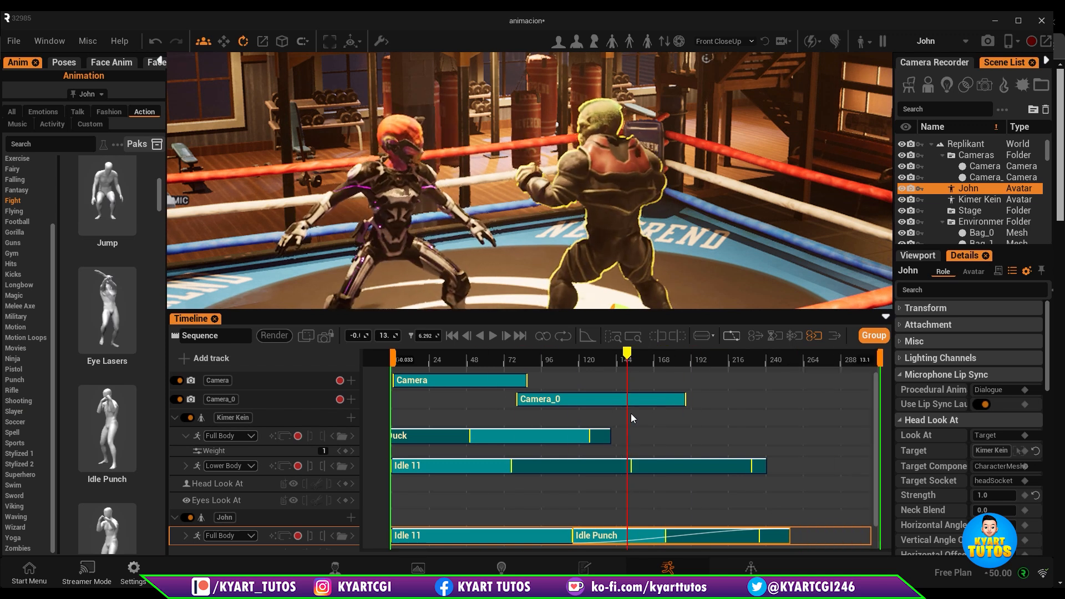
# Add the Punch animation after the Duck clip on Kimer Kein's Full Body track and scrub to the moment of impact
pyautogui.click(15, 380)
pyautogui.scroll(-5, 107, 436)
pyautogui.scroll(-2, 107, 435)
pyautogui.moveTo(108, 435); pyautogui.dragTo(591, 436)
pyautogui.moveTo(596, 353); pyautogui.dragTo(630, 399)
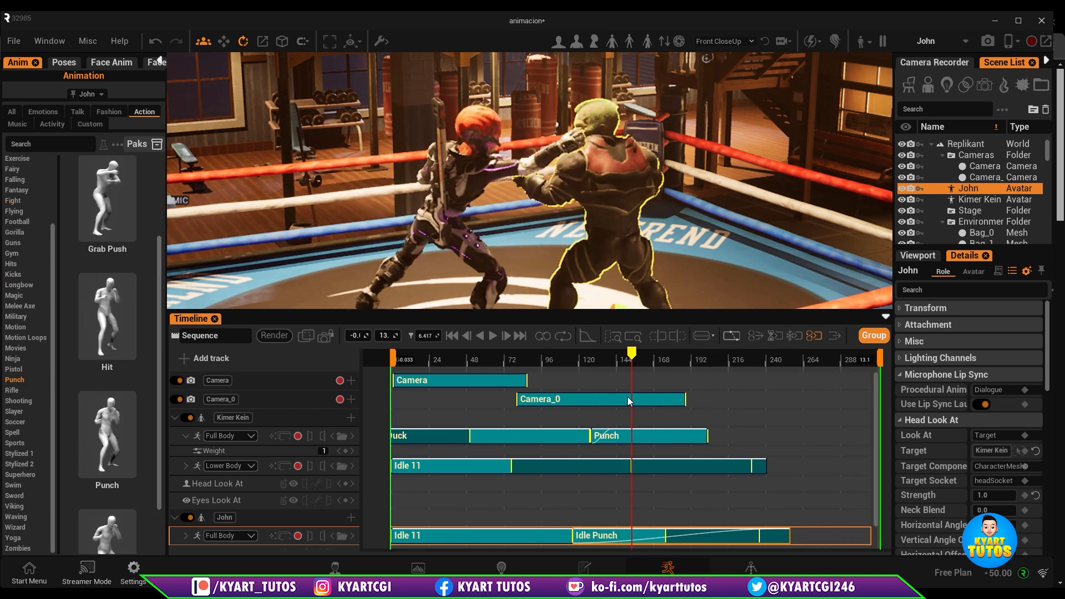
# Place the Head Hit 1 animation from the Hits category on John's Full Body track where Kimer Kein's punch lands
pyautogui.moveTo(616, 536); pyautogui.dragTo(720, 535)
pyautogui.moveTo(632, 355)
pyautogui.mouseDown()
pyautogui.moveTo(655, 364)
pyautogui.moveTo(633, 360)
pyautogui.mouseUp()
pyautogui.scroll(-1, 105, 322)
pyautogui.click(10, 263)
pyautogui.moveTo(101, 210); pyautogui.dragTo(632, 536)
pyautogui.click(643, 360)
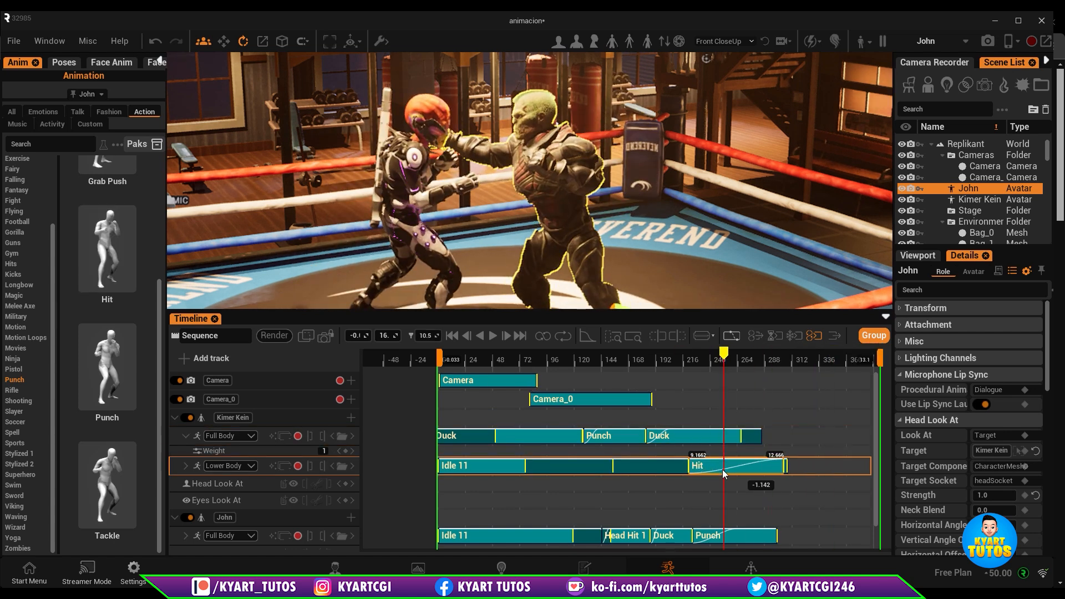
# Trim Kimer Kein's second Duck clip and align the Lower Body Hit clip to start at about frame 225, checking the fall
pyautogui.click(772, 360)
pyautogui.moveTo(773, 360); pyautogui.dragTo(752, 359)
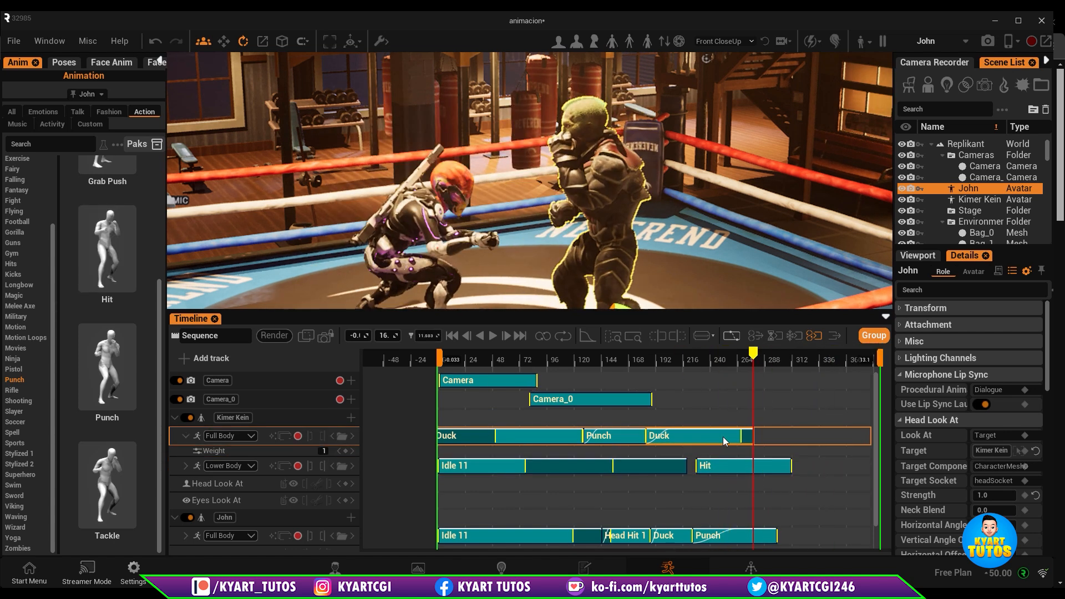
pyautogui.moveTo(723, 437); pyautogui.dragTo(652, 437)
pyautogui.moveTo(753, 359); pyautogui.dragTo(702, 361)
pyautogui.moveTo(726, 467); pyautogui.dragTo(694, 466)
pyautogui.click(736, 358)
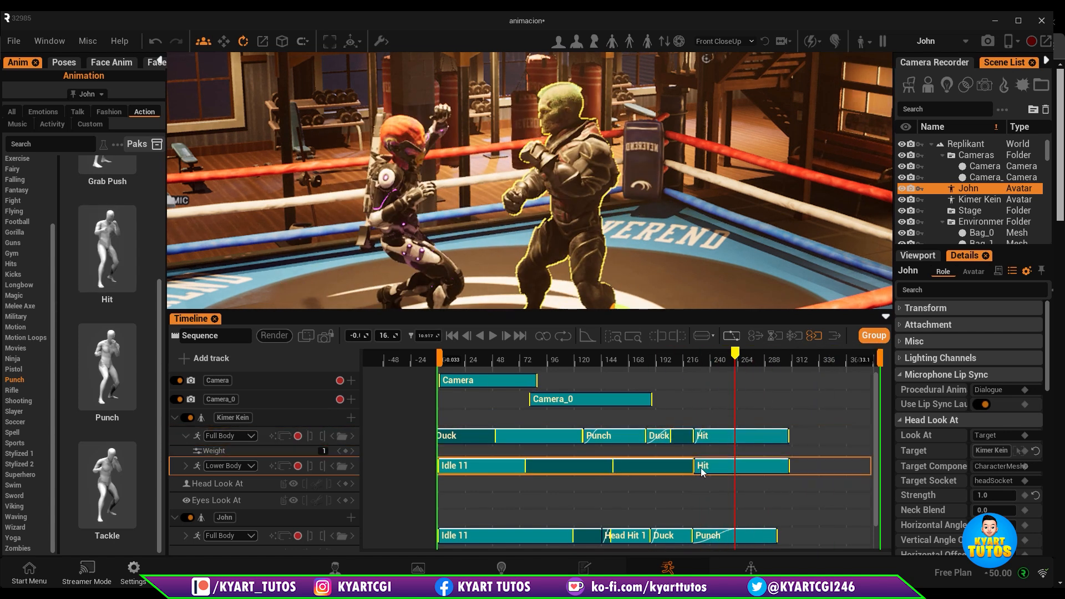
pyautogui.moveTo(736, 358); pyautogui.dragTo(787, 358)
# Extend the Hit clips on Kimer Kein's Full Body and Lower Body tracks to about frame 380
pyautogui.moveTo(688, 435); pyautogui.dragTo(693, 436)
pyautogui.click(722, 435)
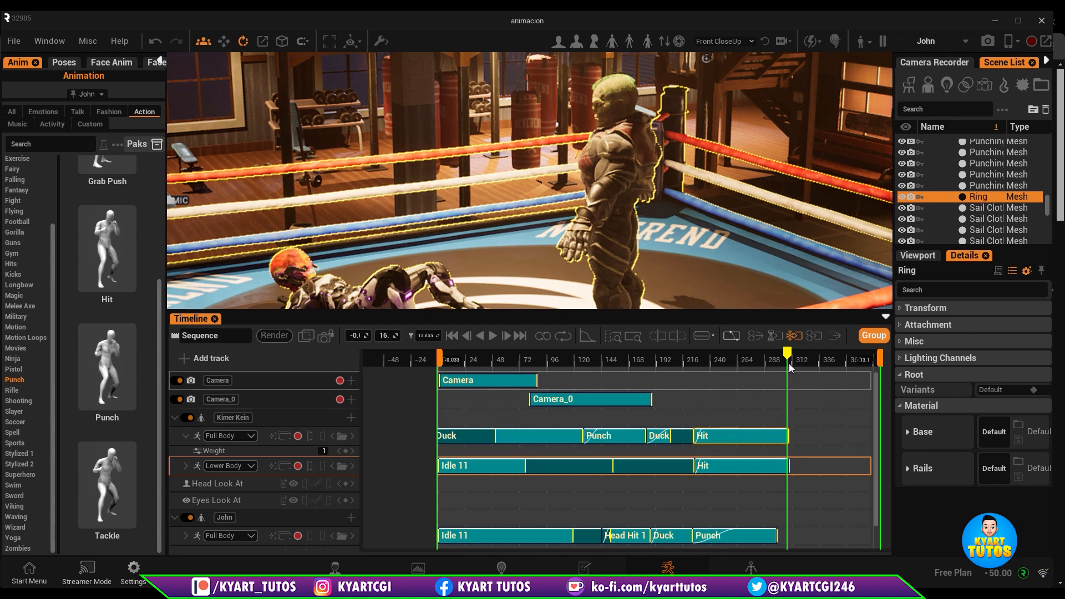
pyautogui.moveTo(810, 359); pyautogui.dragTo(789, 364)
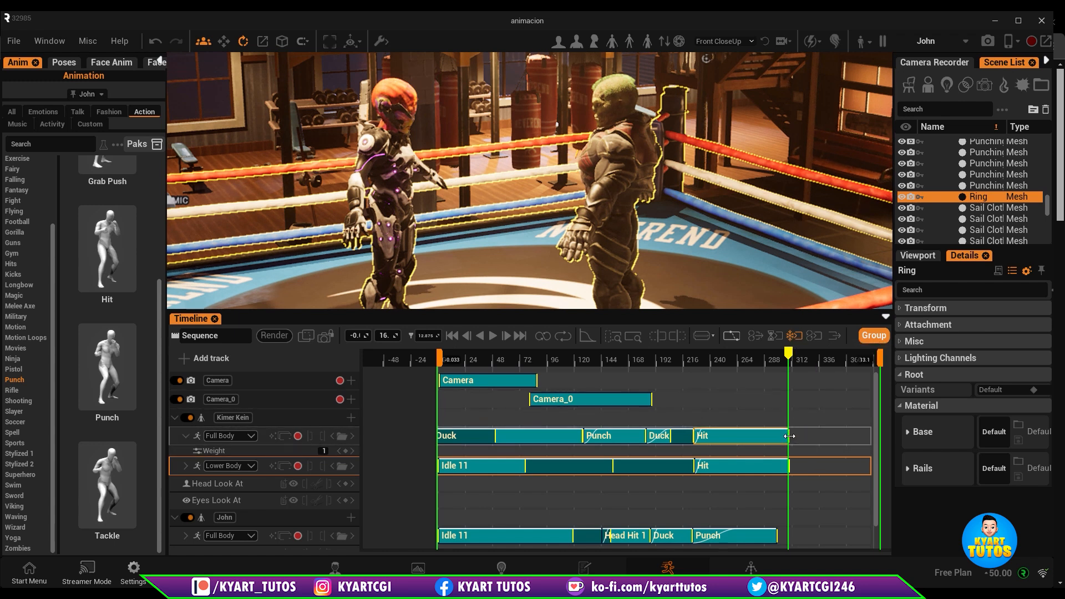
pyautogui.moveTo(788, 436); pyautogui.dragTo(869, 442)
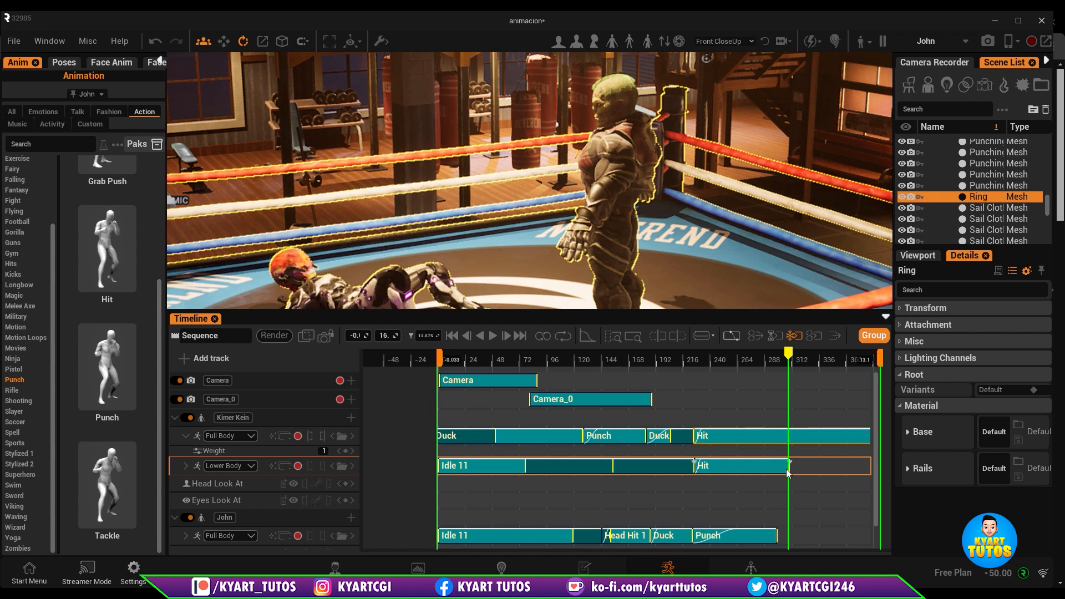
pyautogui.moveTo(788, 469); pyautogui.dragTo(800, 469)
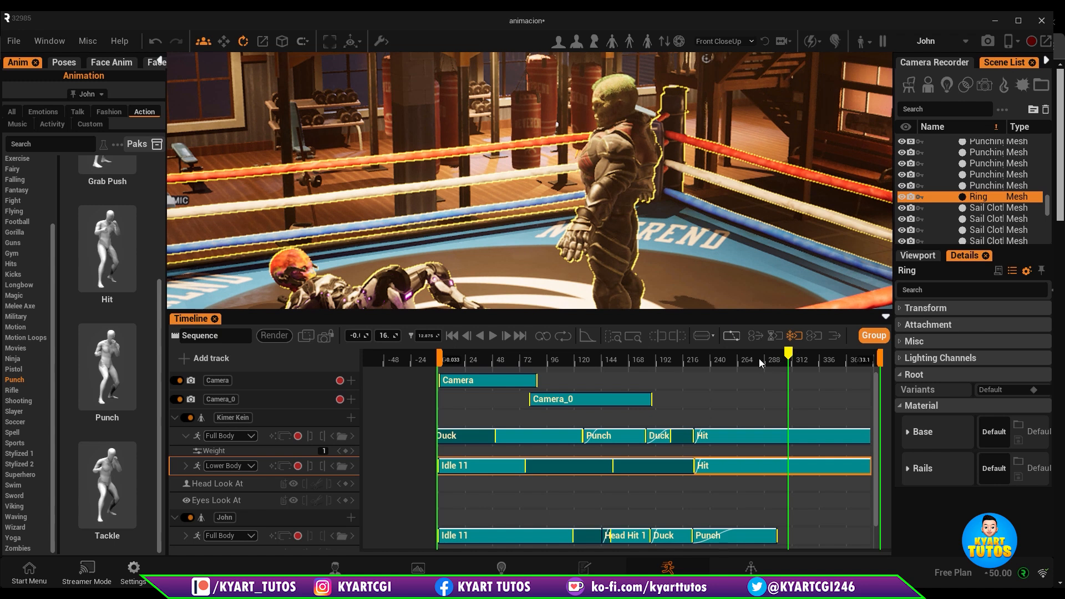
# Scrub through the fight from the beginning to the knockdown to review the blended clips
pyautogui.moveTo(734, 362); pyautogui.dragTo(482, 358)
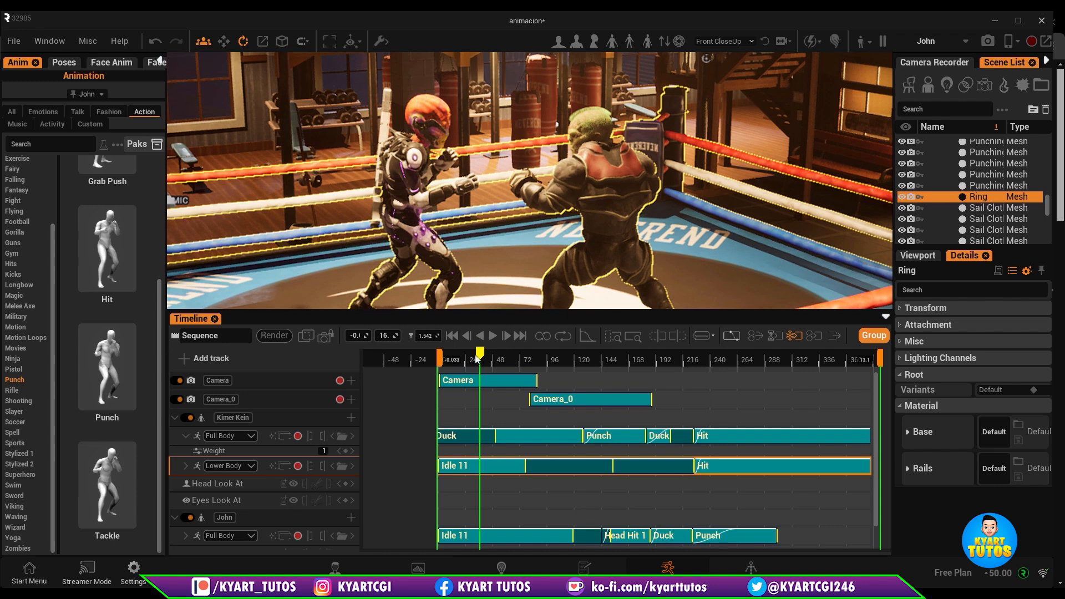
pyautogui.click(457, 359)
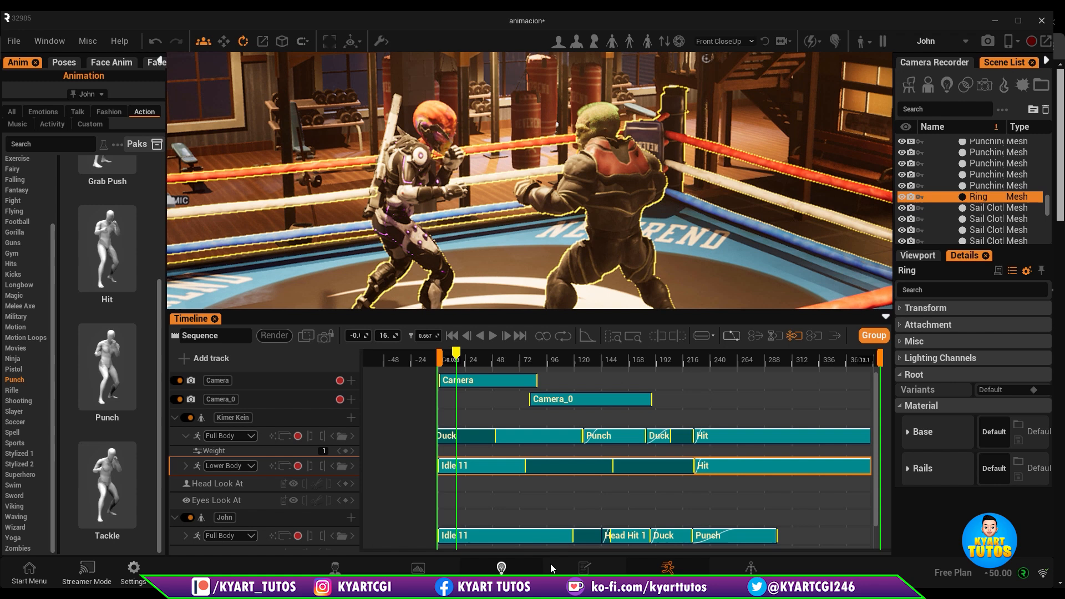
pyautogui.moveTo(456, 355); pyautogui.dragTo(753, 417)
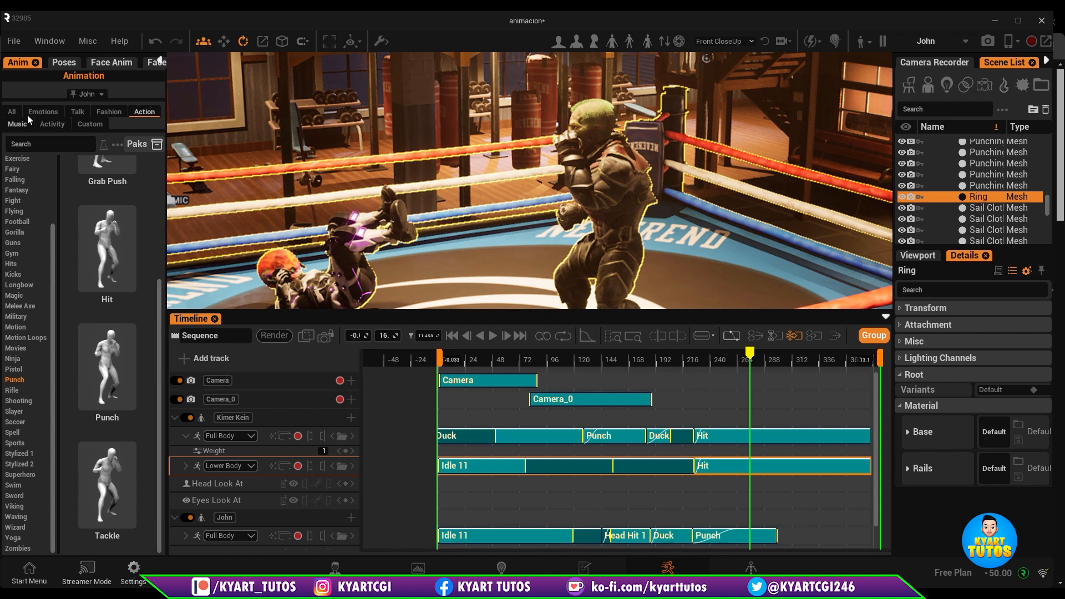
# Add Defeat Idle 1 from the Emotions Defeat category after the Punch clip on John's Full Body track and scrub through it
pyautogui.click(43, 112)
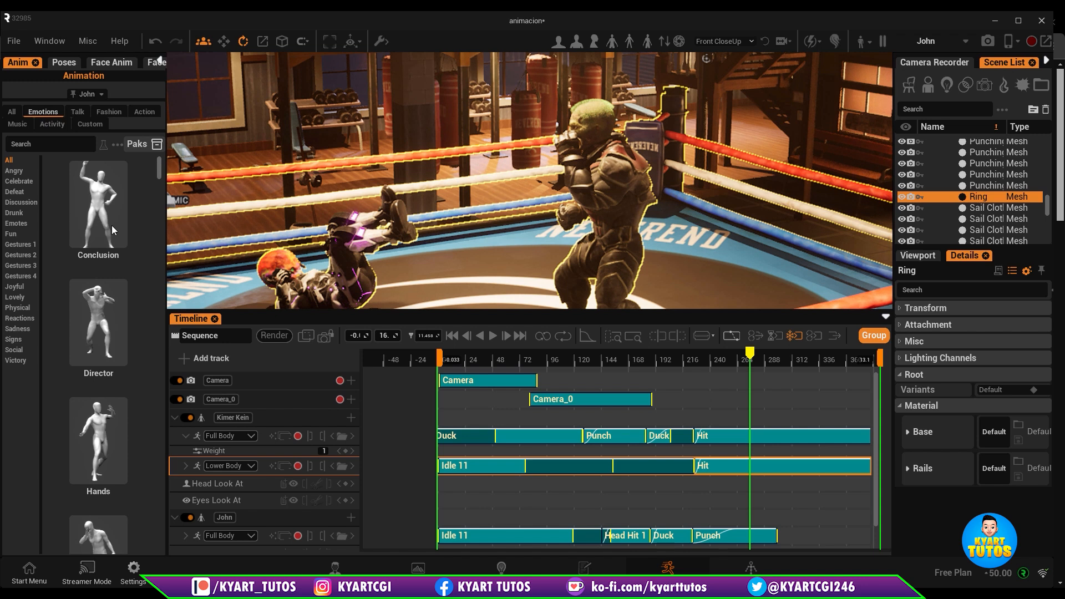
pyautogui.click(26, 195)
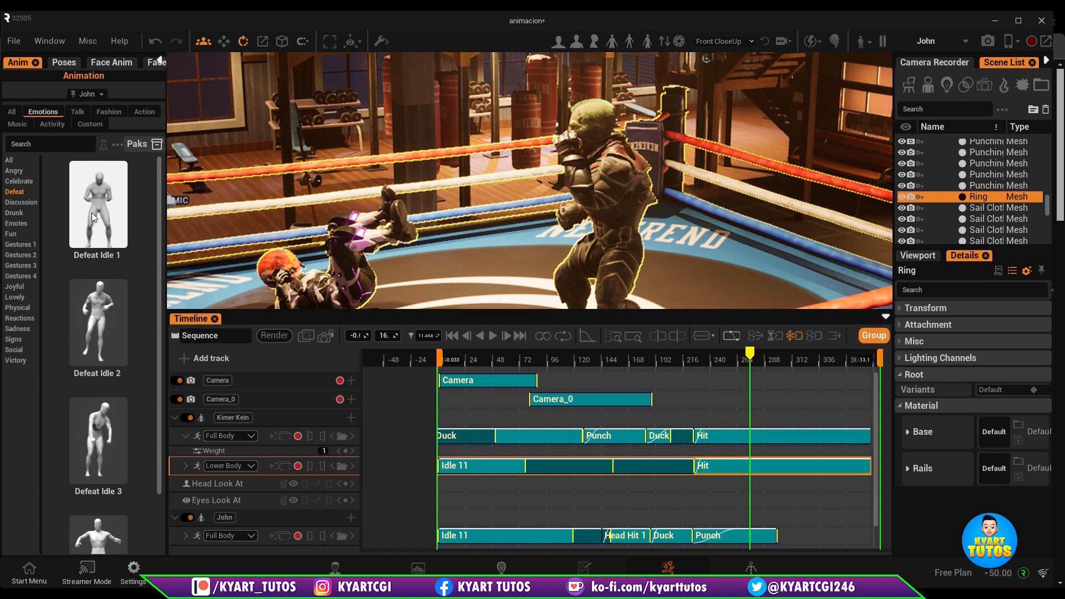
pyautogui.moveTo(763, 513); pyautogui.dragTo(763, 535)
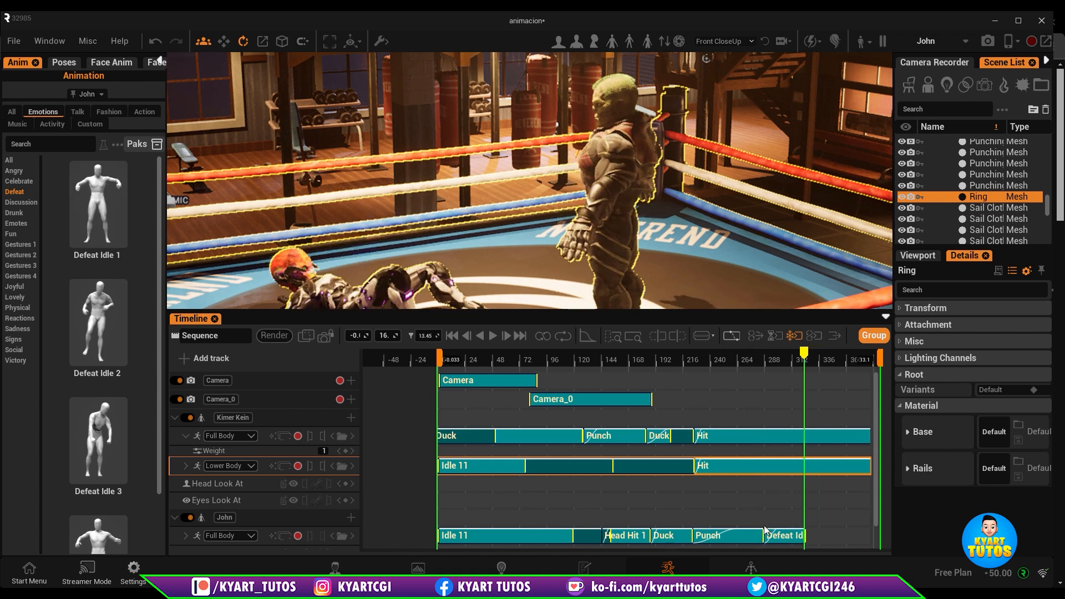
pyautogui.moveTo(767, 371); pyautogui.dragTo(790, 375)
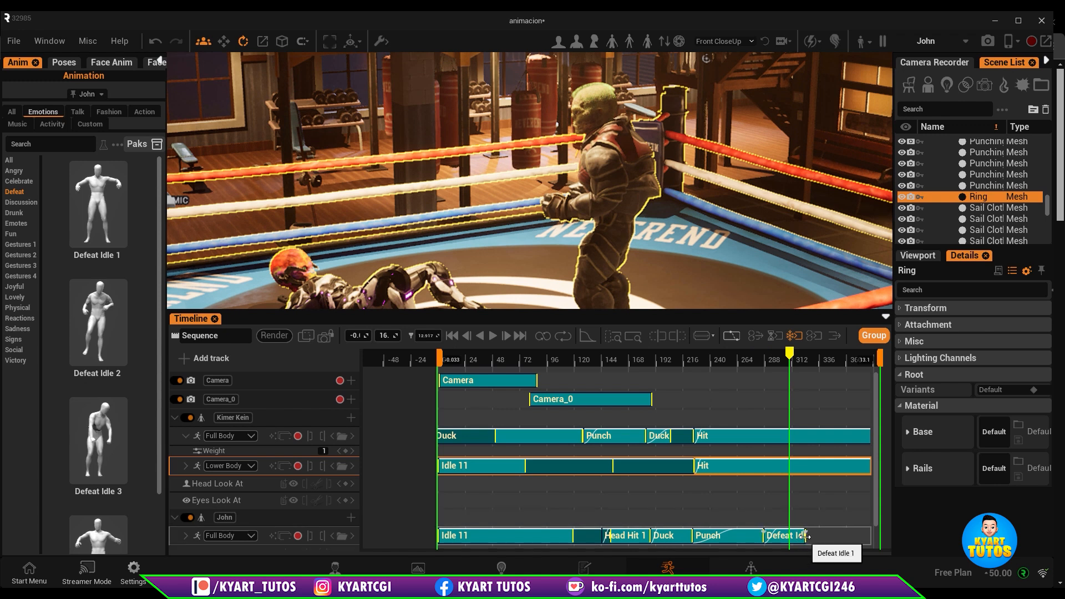
# Undo the stretch of John's Defeat Idle 1 clip and extend it by looping to about frame 370 instead
pyautogui.moveTo(805, 536); pyautogui.dragTo(819, 541)
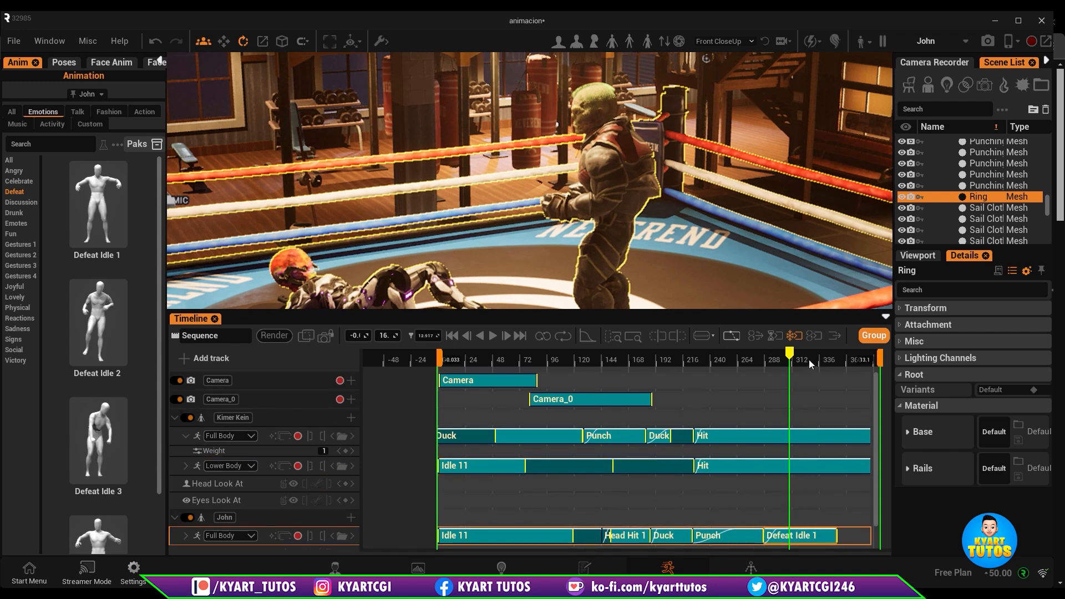
pyautogui.hotkey('ctrl', 'z')
pyautogui.click(834, 336)
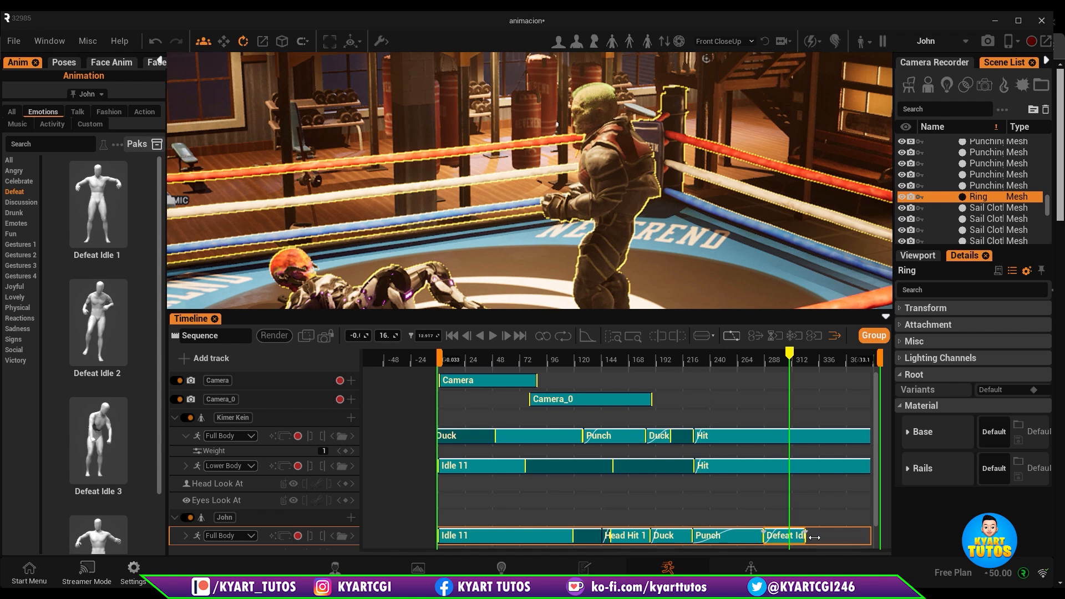
pyautogui.click(816, 337)
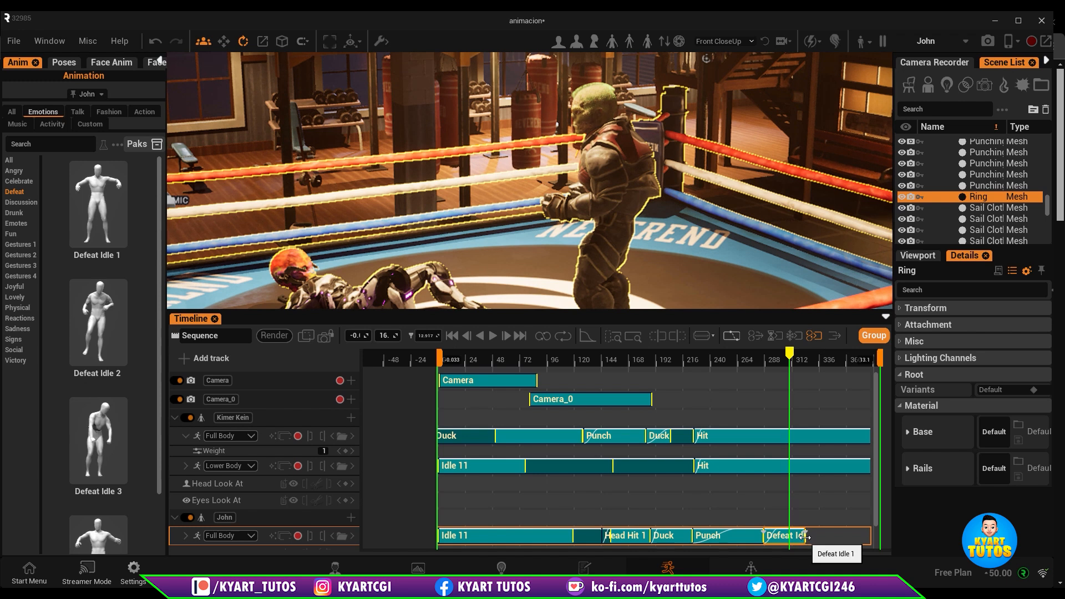
pyautogui.moveTo(845, 537); pyautogui.dragTo(856, 537)
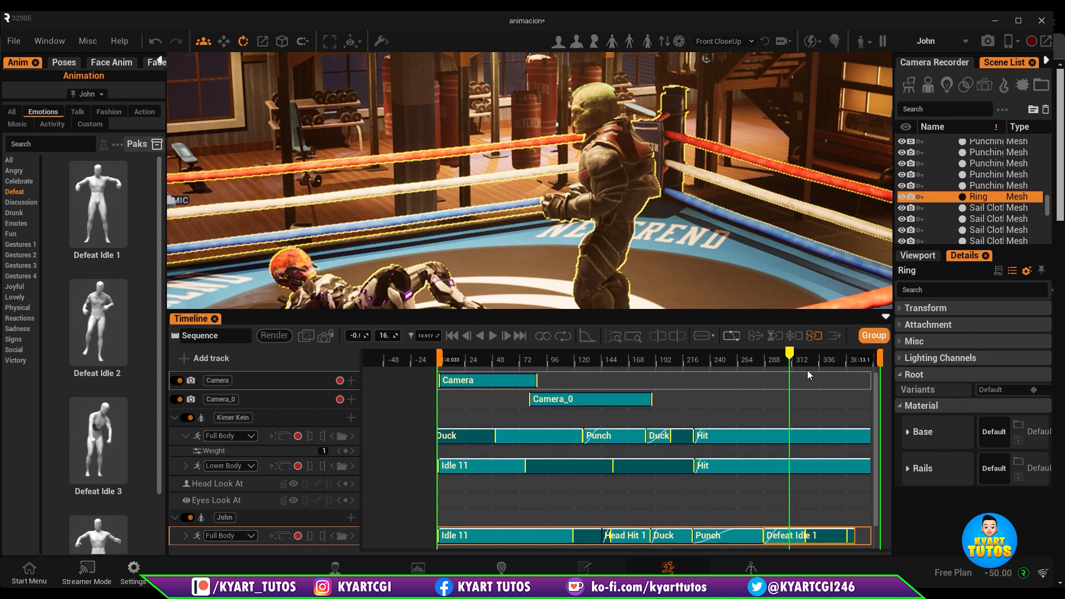
# Extend the sequence's end marker to about 17 seconds and check the end of the fight
pyautogui.moveTo(828, 360)
pyautogui.mouseDown()
pyautogui.moveTo(777, 365)
pyautogui.moveTo(835, 370)
pyautogui.mouseUp()
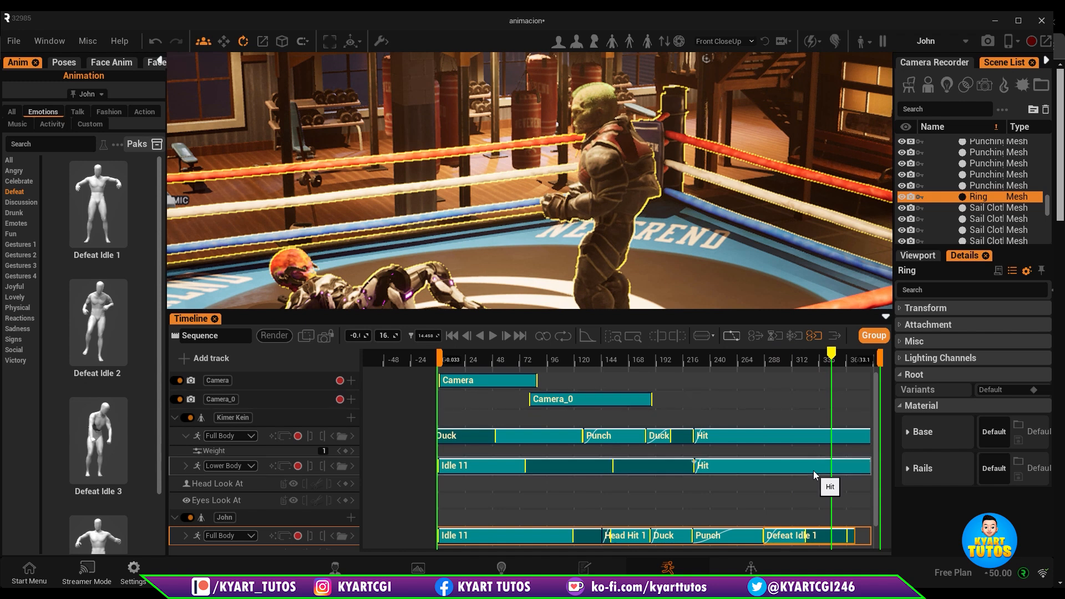
pyautogui.scroll(-3, 813, 467)
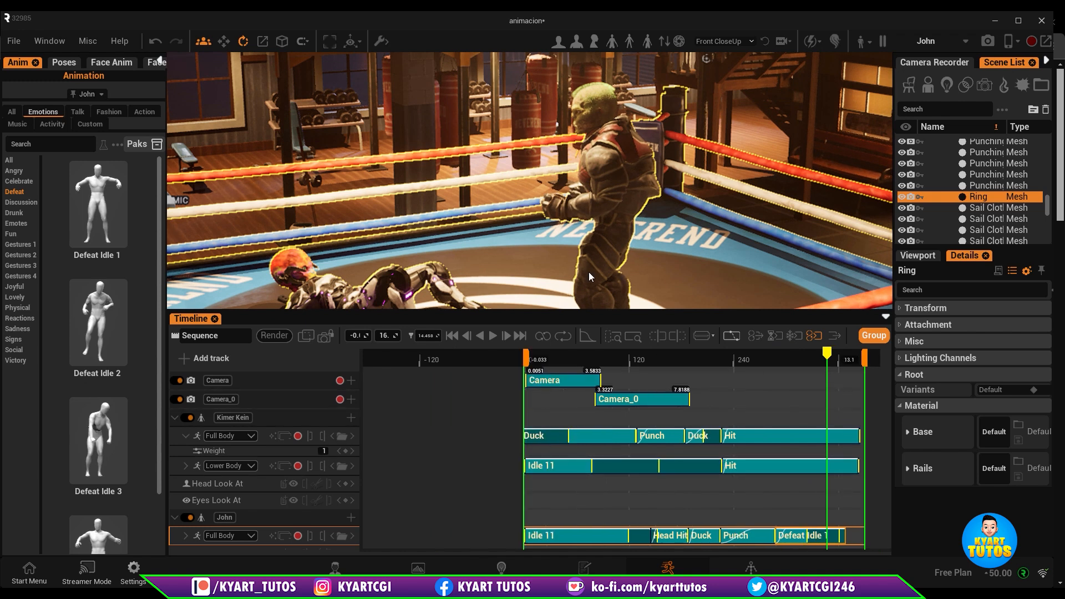
pyautogui.moveTo(864, 359); pyautogui.dragTo(881, 360)
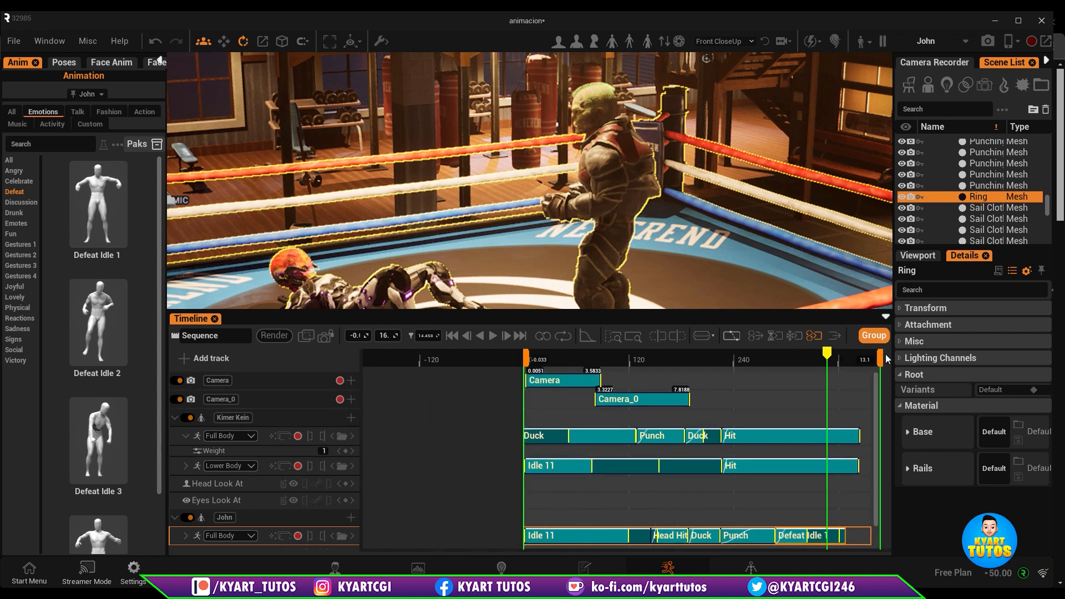
pyautogui.click(633, 337)
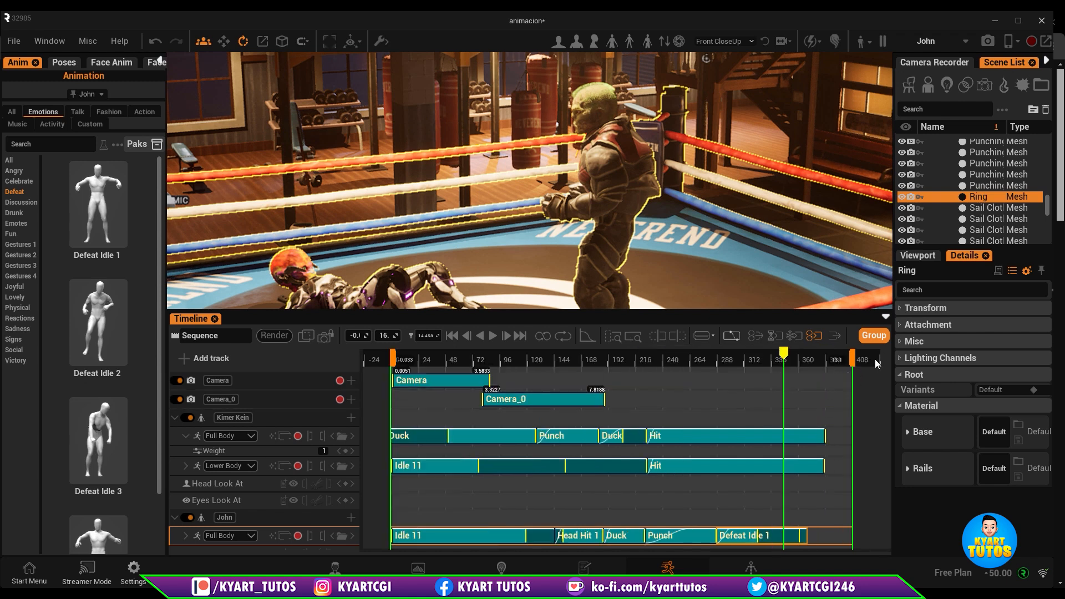
pyautogui.moveTo(877, 364); pyautogui.dragTo(870, 365)
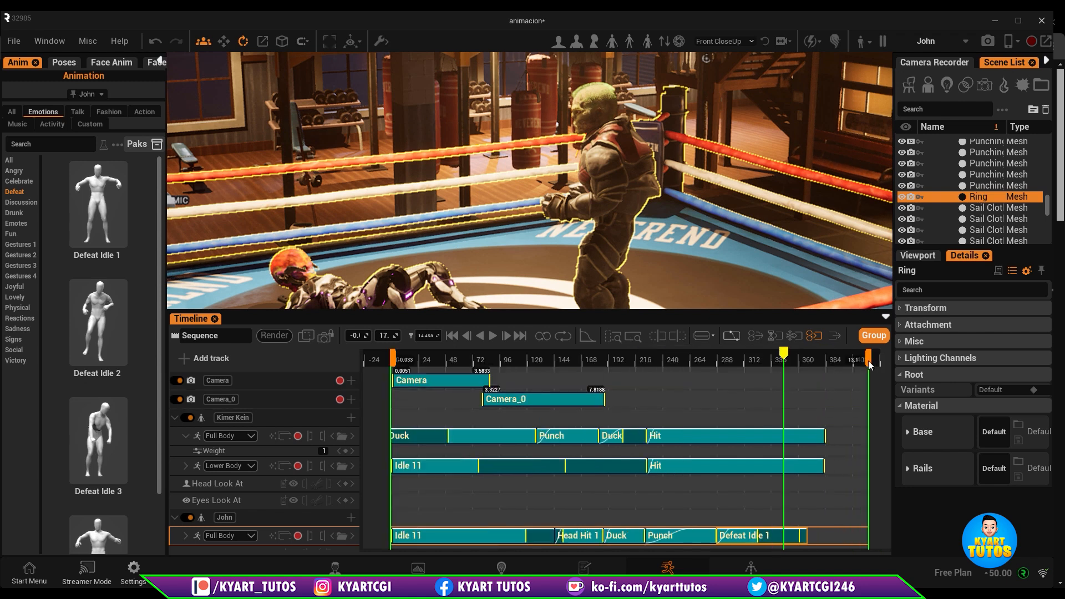
pyautogui.moveTo(802, 362); pyautogui.dragTo(767, 363)
pyautogui.click(788, 365)
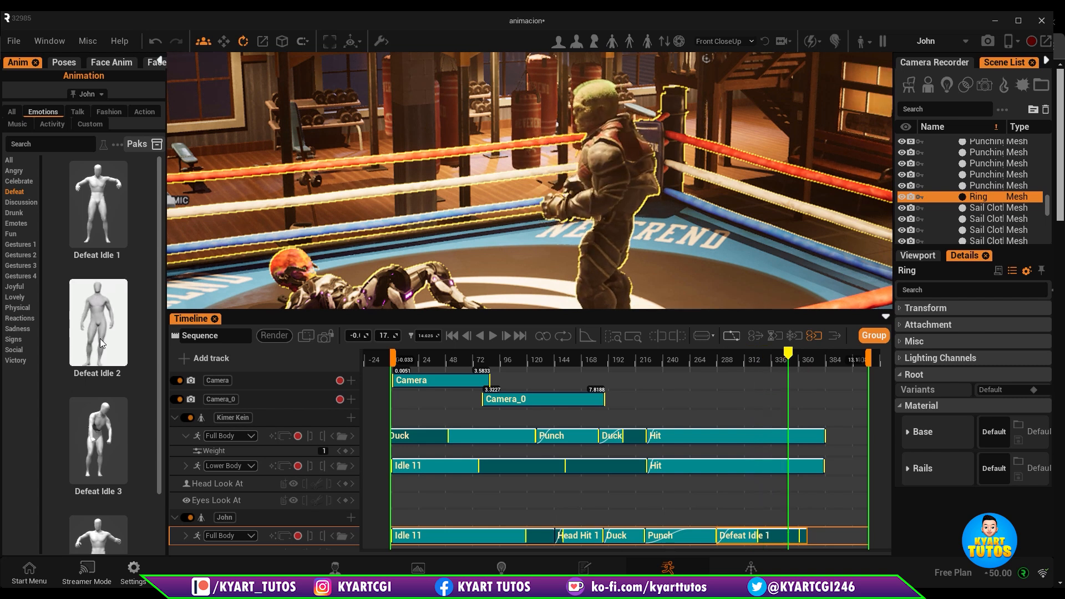
# Browse the Defeat, Celebrate and Physical emotion categories for animations that can follow John's Defeat Idle 1 clip
pyautogui.scroll(-1, 100, 338)
pyautogui.scroll(-1, 92, 408)
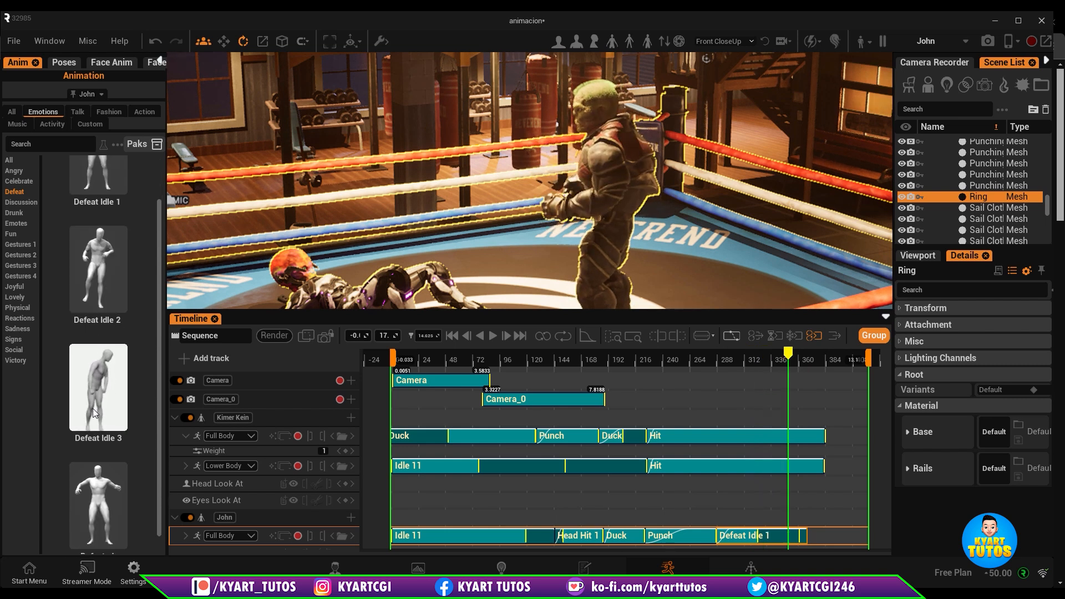
pyautogui.scroll(-1, 92, 408)
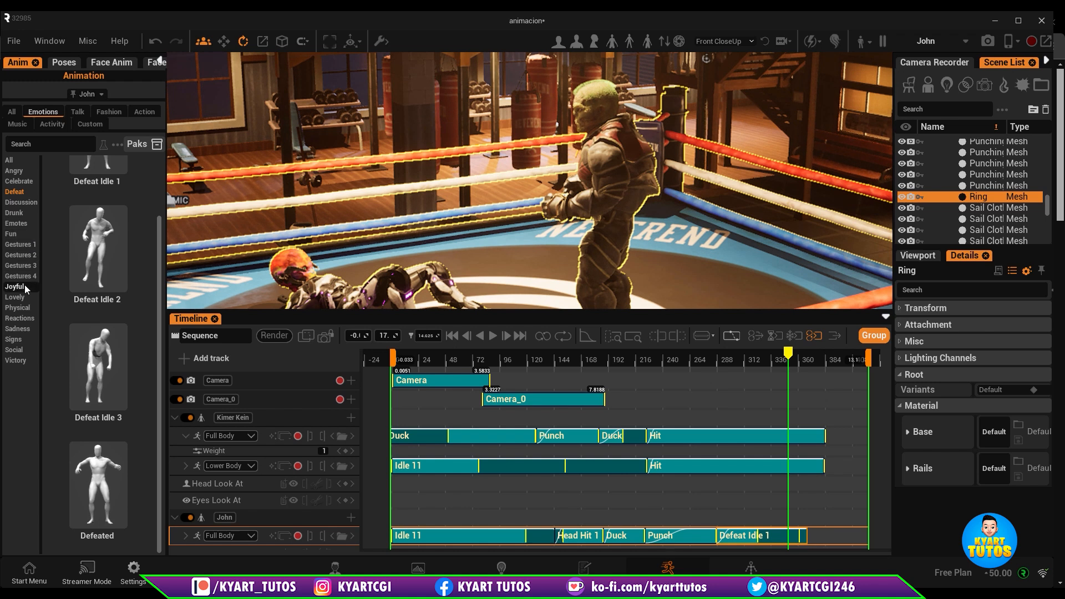
pyautogui.click(19, 181)
pyautogui.click(17, 308)
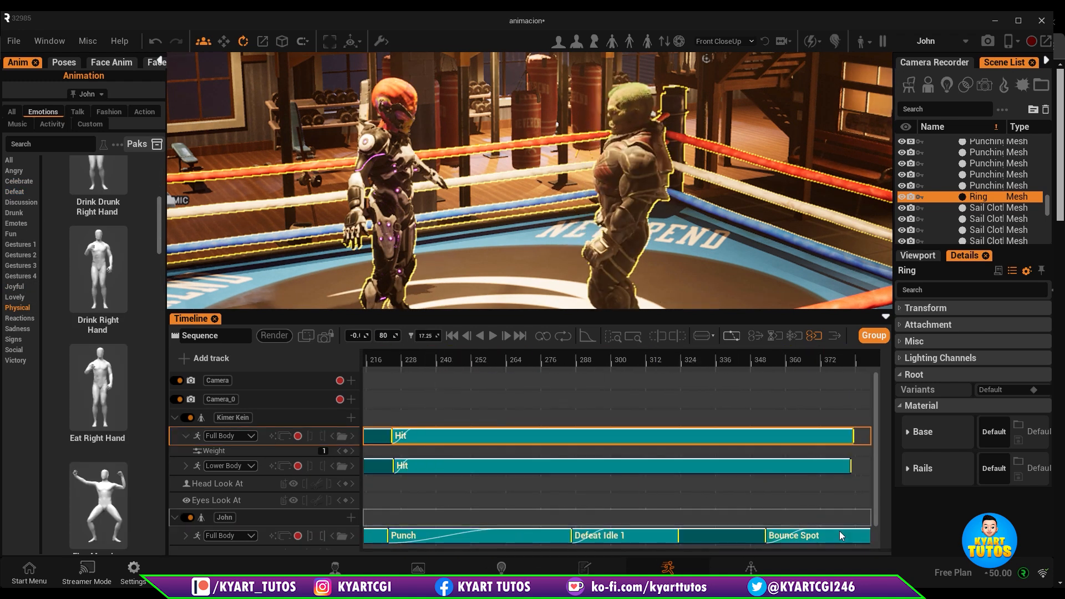
# Extend the Hit clips on Kimer Kein's Full Body and Lower Body tracks to about frame 600
pyautogui.click(871, 430)
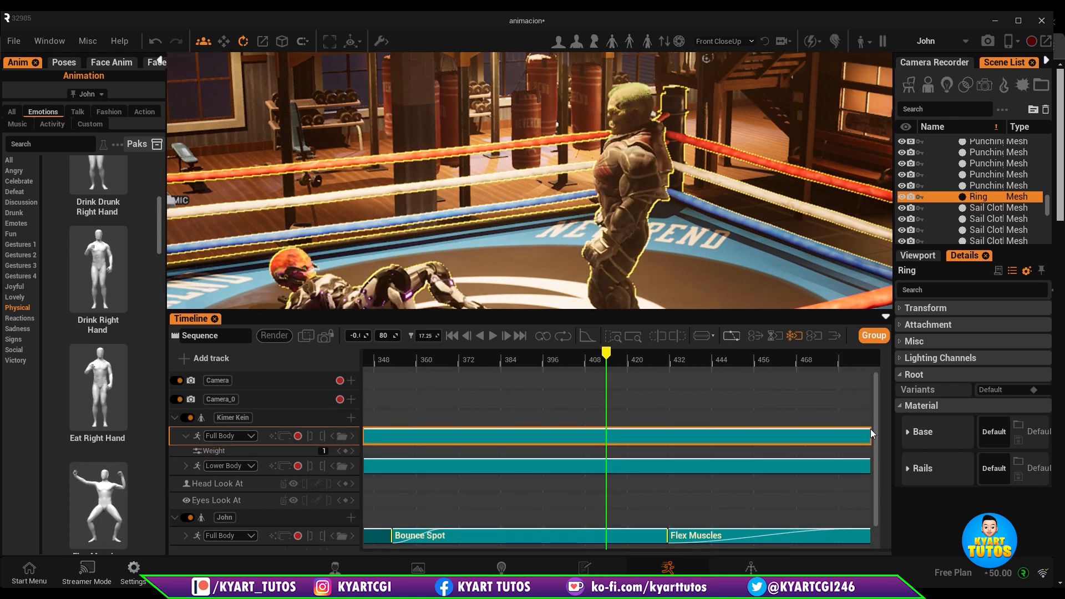
pyautogui.scroll(-8, 561, 398)
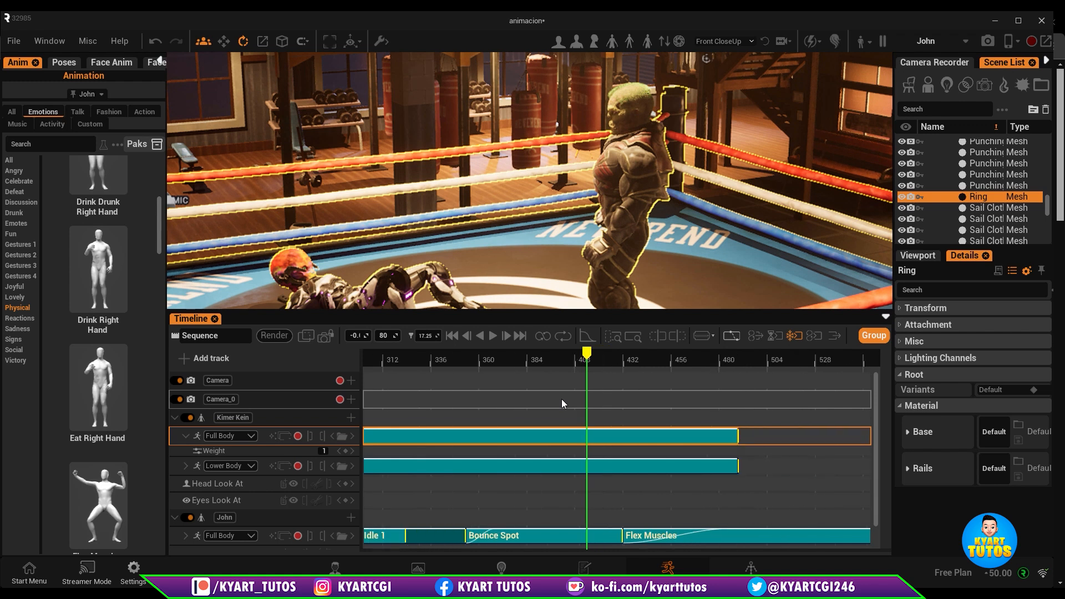
pyautogui.scroll(-1, 562, 399)
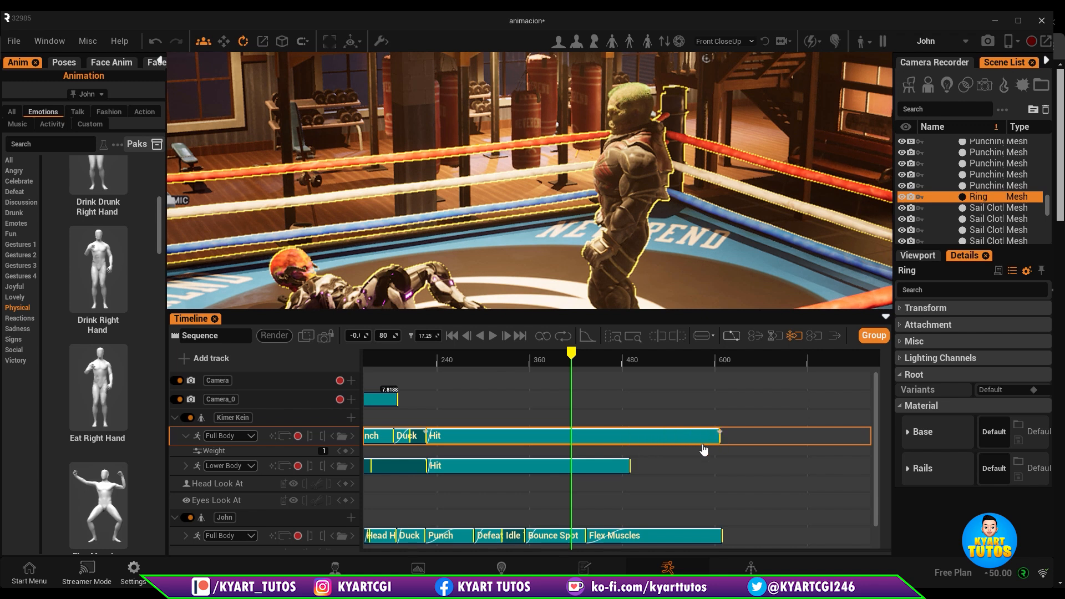
pyautogui.click(638, 469)
pyautogui.moveTo(631, 466); pyautogui.dragTo(706, 467)
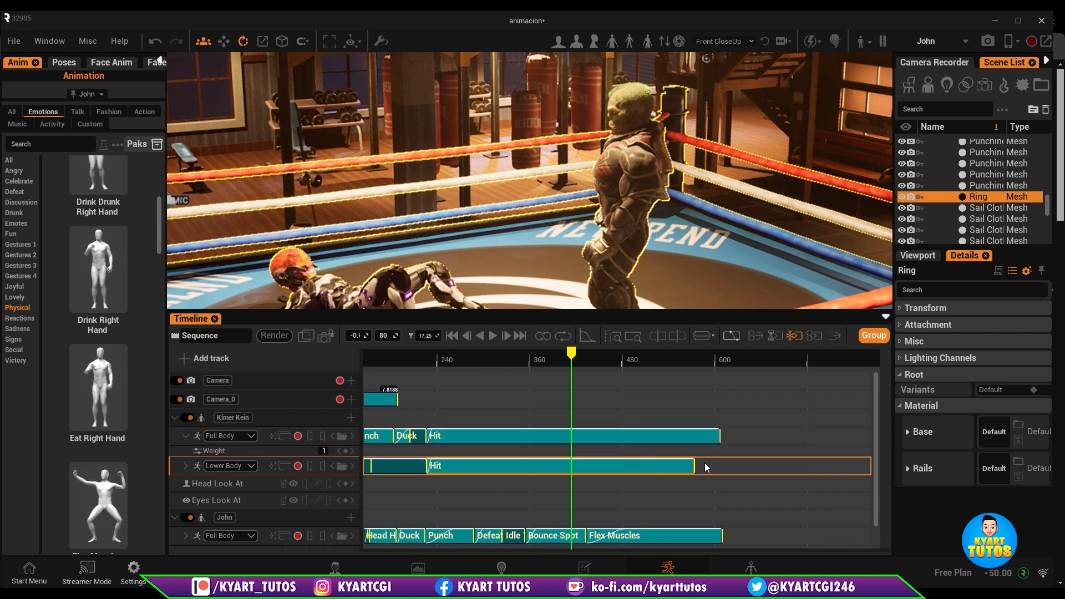
pyautogui.scroll(-5, 632, 472)
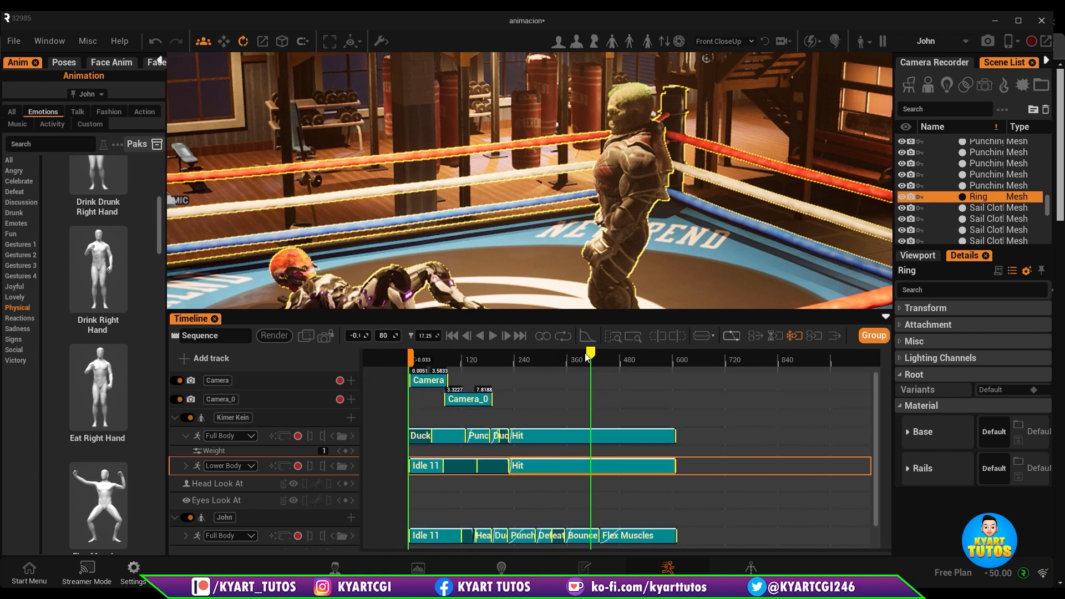
# Scrub from the early fight through John's Bounce Spot and Flex Muscles clips to review the sequence
pyautogui.click(445, 361)
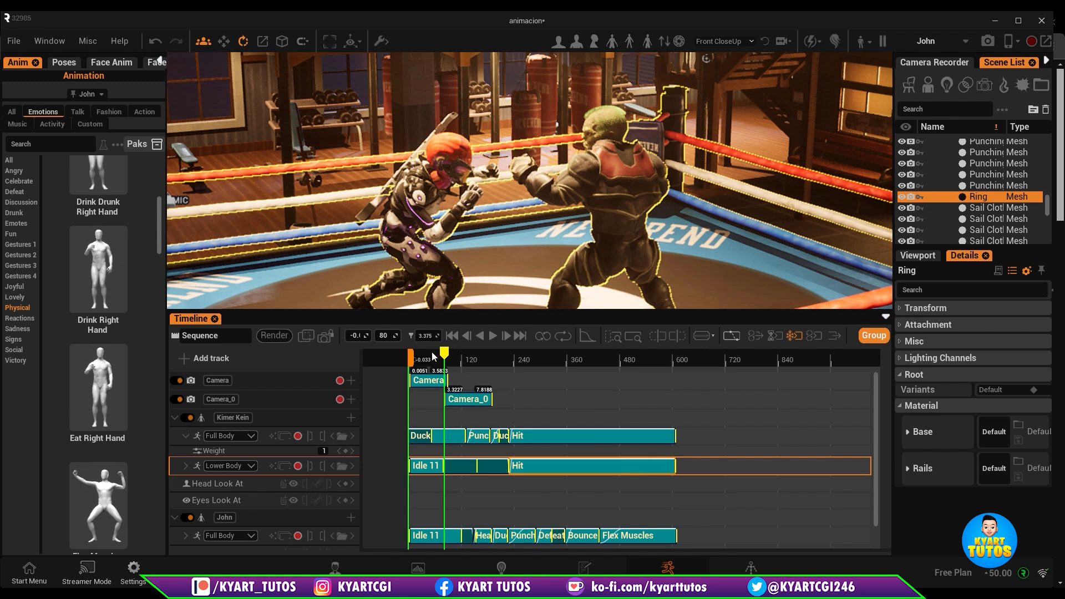
pyautogui.moveTo(434, 356); pyautogui.dragTo(561, 378)
pyautogui.scroll(2, 571, 468)
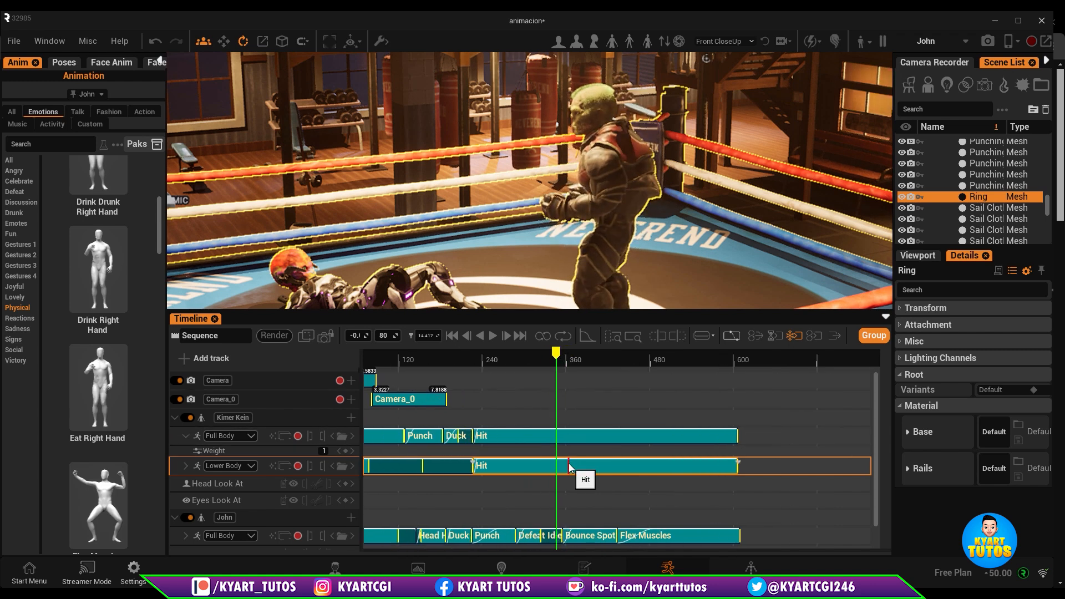
pyautogui.scroll(4, 570, 466)
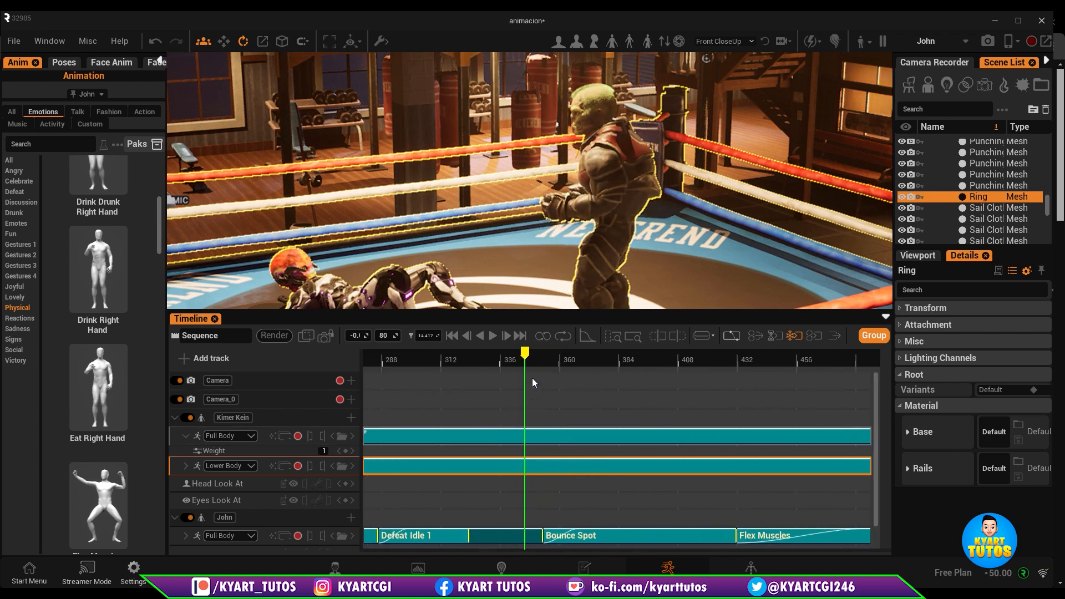
pyautogui.moveTo(526, 358); pyautogui.dragTo(824, 405)
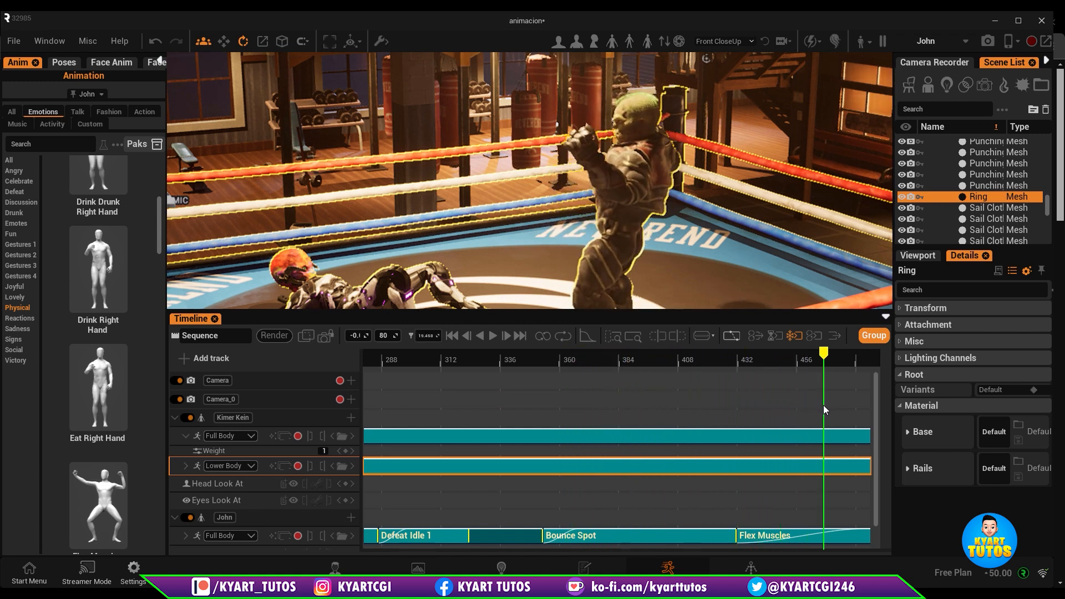
# Move John's Flex Muscles clip earlier to start at about frame 390 and extend it by looping to the end of the Hit clips
pyautogui.click(800, 539)
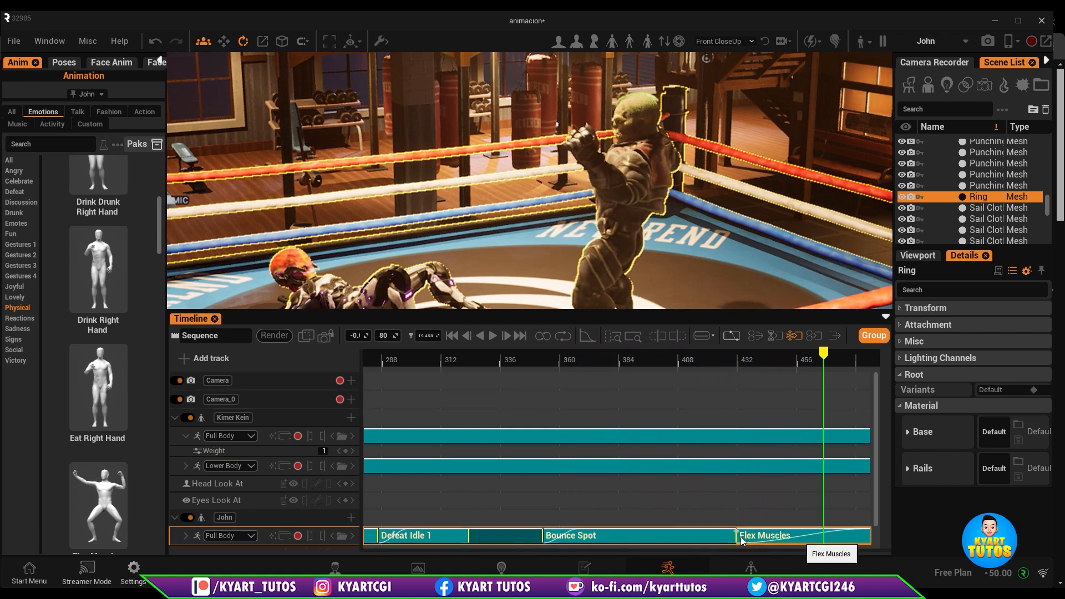
pyautogui.moveTo(742, 541); pyautogui.dragTo(643, 537)
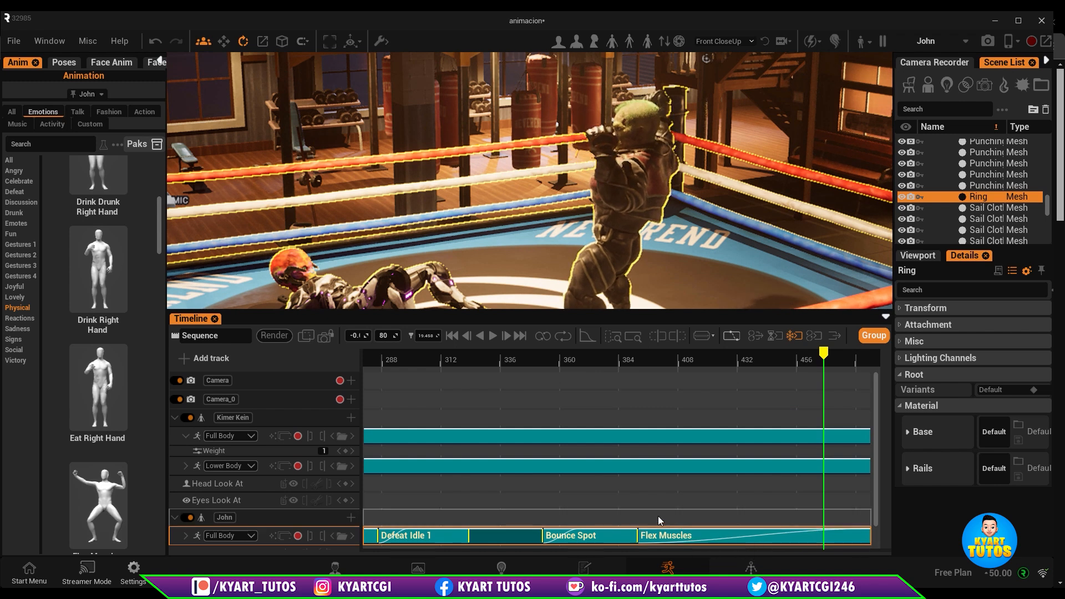
pyautogui.scroll(-5, 658, 516)
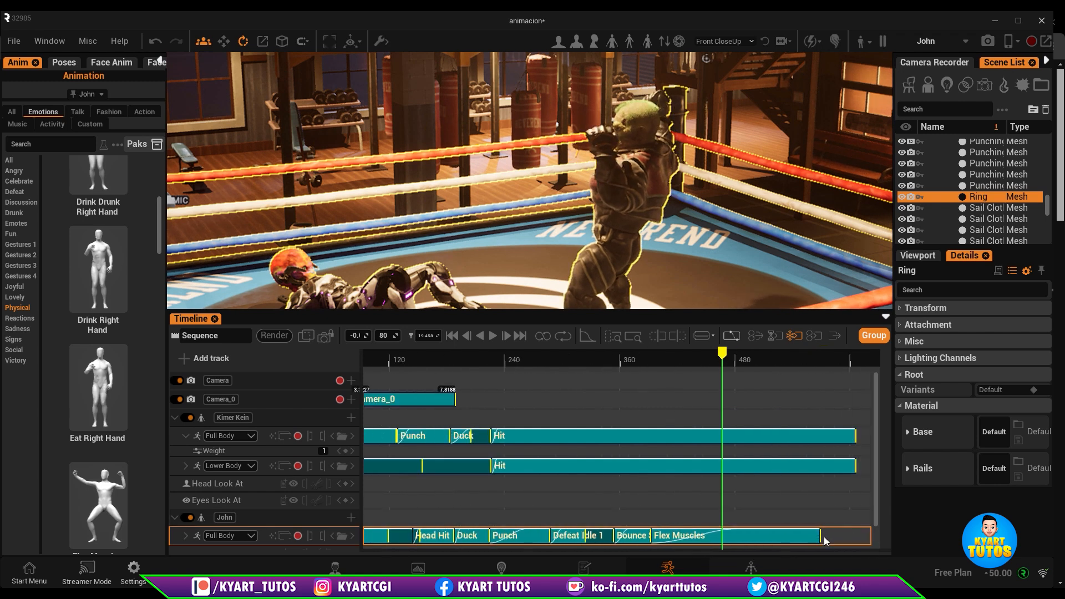
pyautogui.click(815, 335)
pyautogui.moveTo(822, 538); pyautogui.dragTo(860, 539)
# Scrub backward from John's Flex Muscles clip to the start of Kimer Kein's Punch to review the motion
pyautogui.moveTo(724, 355)
pyautogui.mouseDown()
pyautogui.moveTo(831, 359)
pyautogui.moveTo(710, 358)
pyautogui.mouseUp()
pyautogui.moveTo(596, 400)
pyautogui.mouseDown()
pyautogui.moveTo(549, 400)
pyautogui.moveTo(604, 401)
pyautogui.mouseUp()
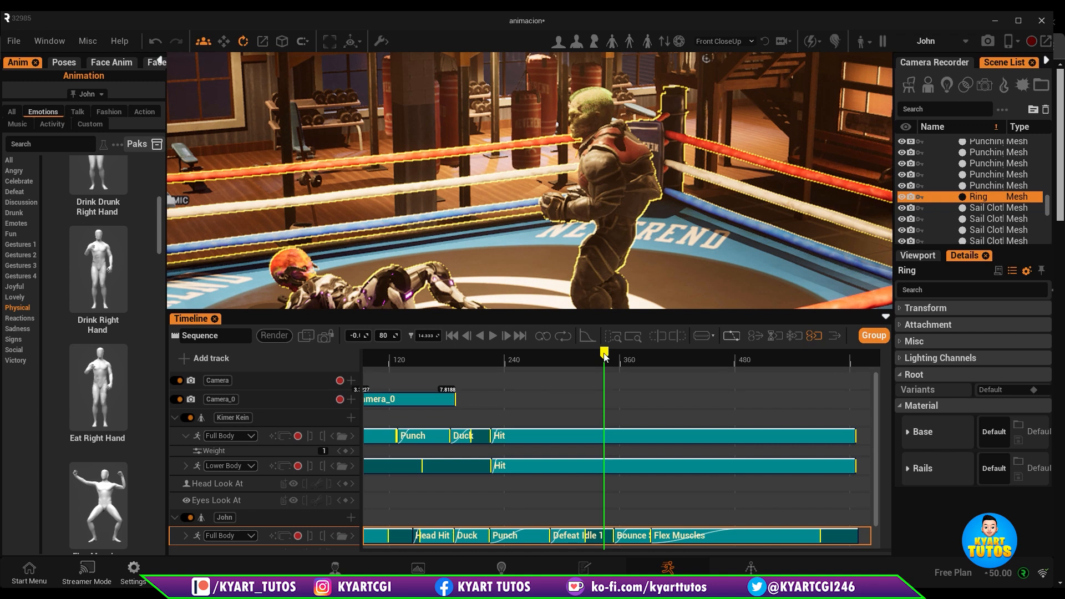
pyautogui.moveTo(604, 357); pyautogui.dragTo(398, 374)
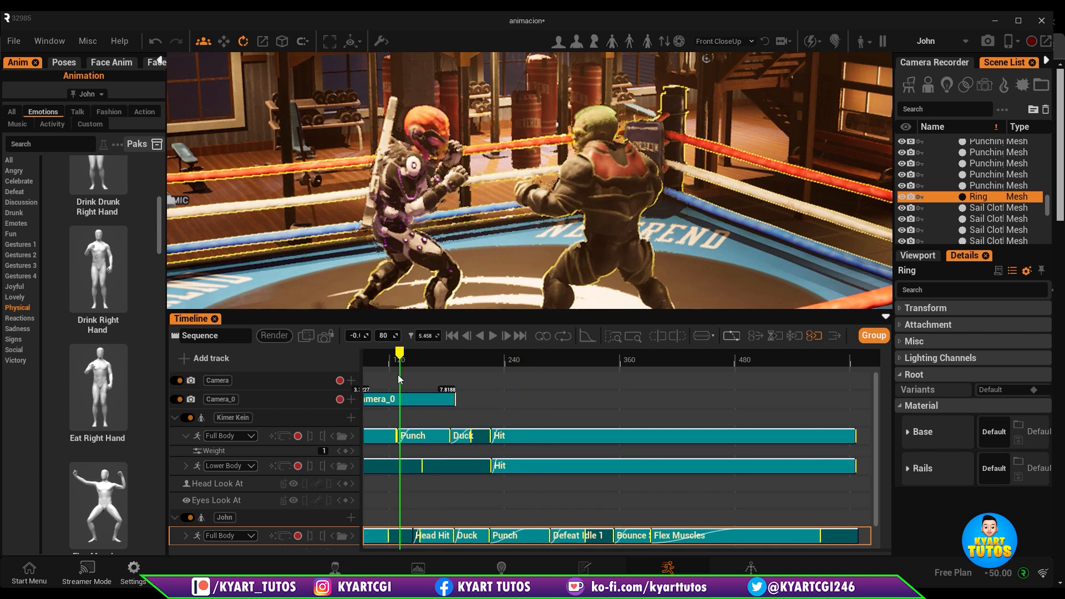
# Shorten the sequence to the end of the clips, at about 25 seconds, and fit it in the timeline
pyautogui.click(633, 335)
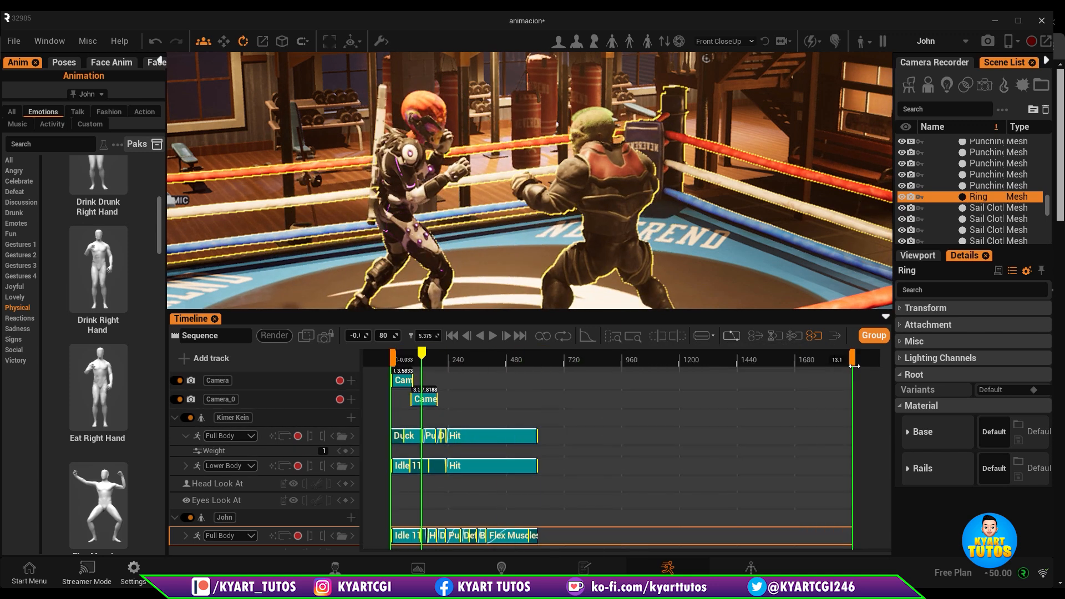
pyautogui.moveTo(576, 361); pyautogui.dragTo(537, 365)
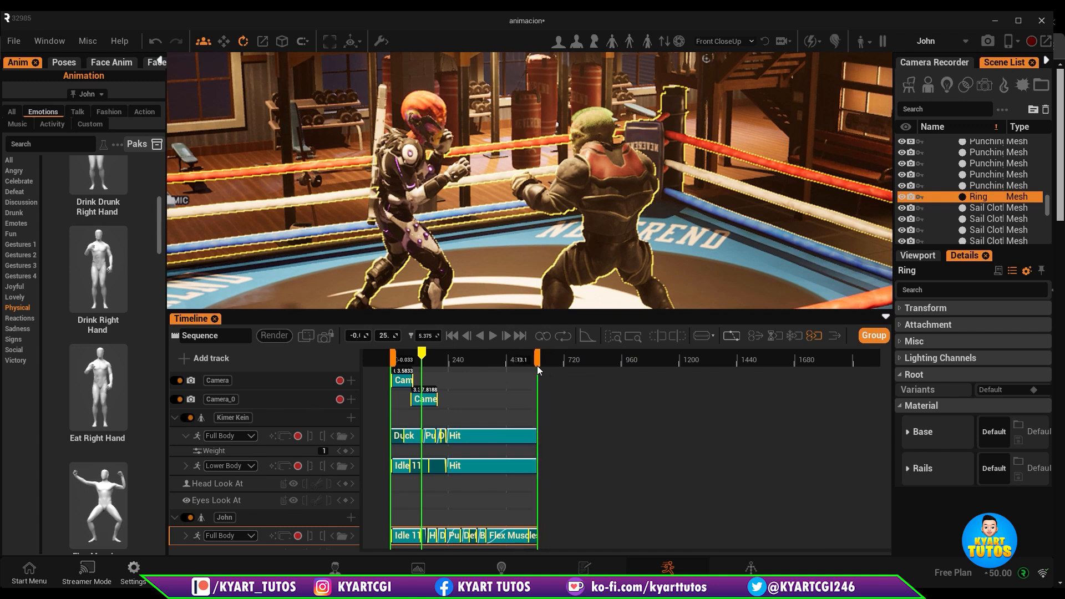
pyautogui.click(640, 339)
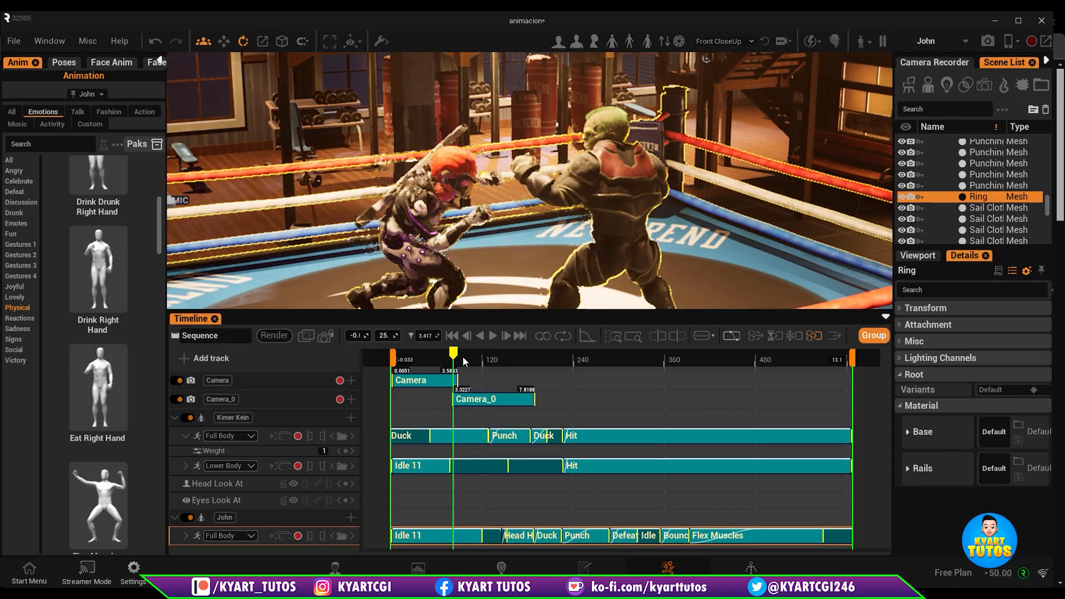
# Scrub around the first camera change, select Kimer Kein and examine both fighters up close from the side and behind
pyautogui.moveTo(493, 361); pyautogui.dragTo(442, 367)
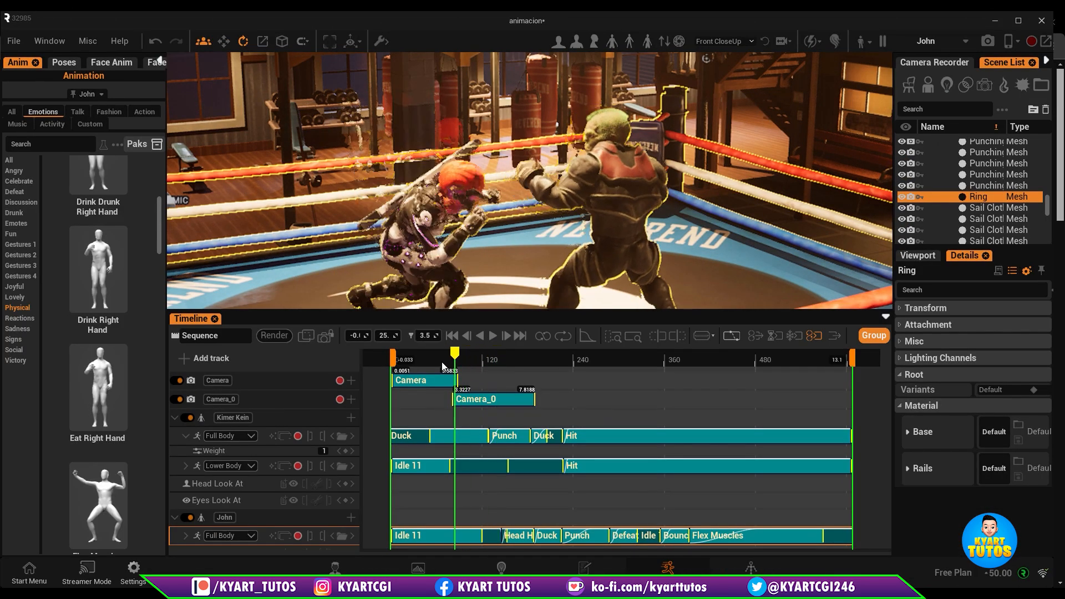
pyautogui.click(441, 365)
pyautogui.scroll(2, 465, 205)
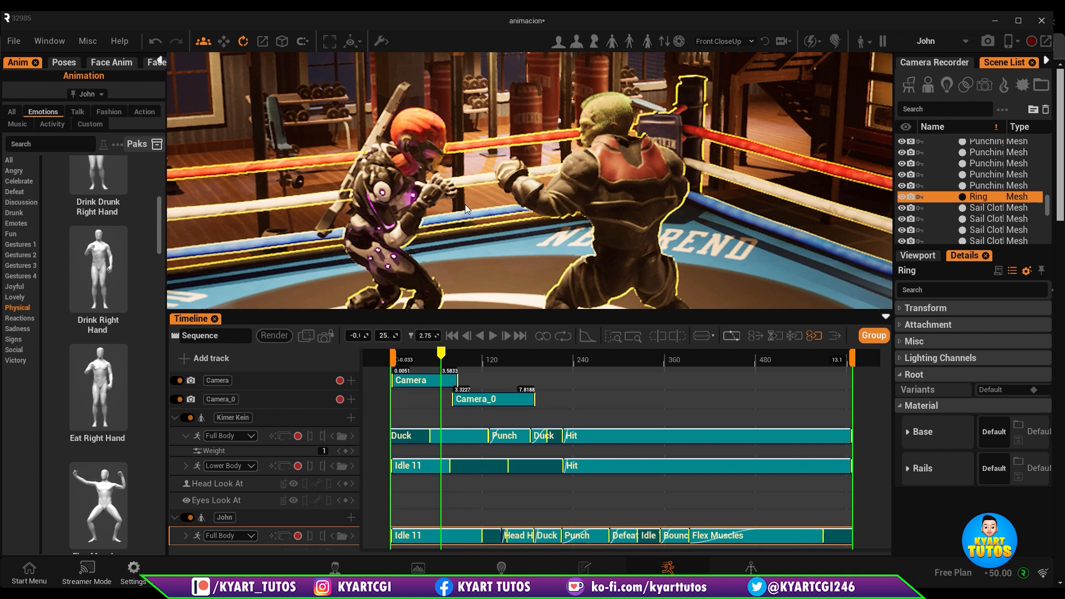
pyautogui.scroll(2, 465, 205)
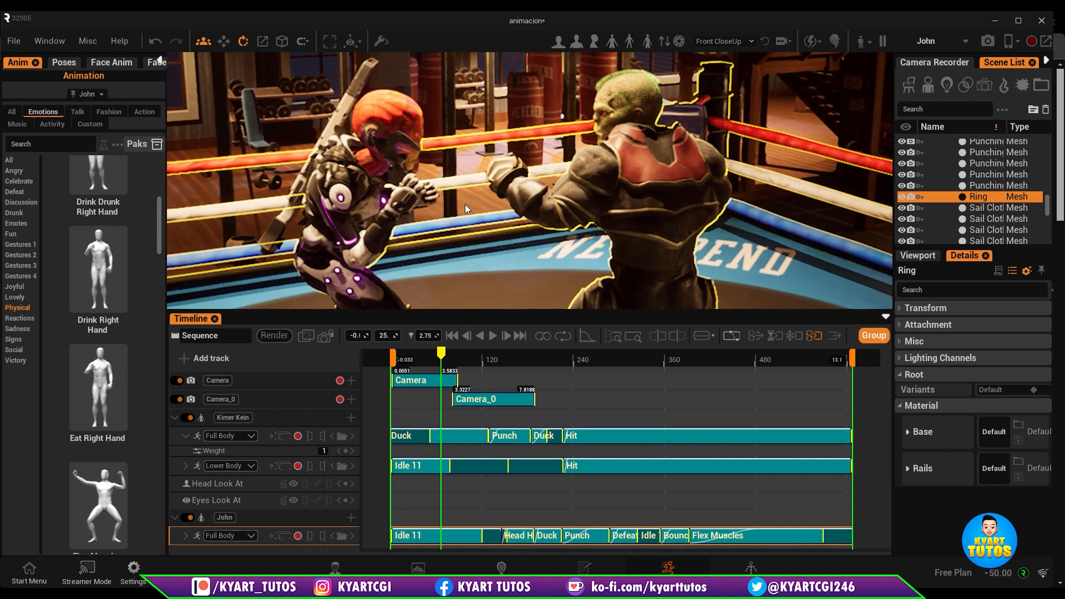
pyautogui.keyDown('alt'); pyautogui.moveTo(351, 214); pyautogui.dragTo(333, 214); pyautogui.keyUp('alt')
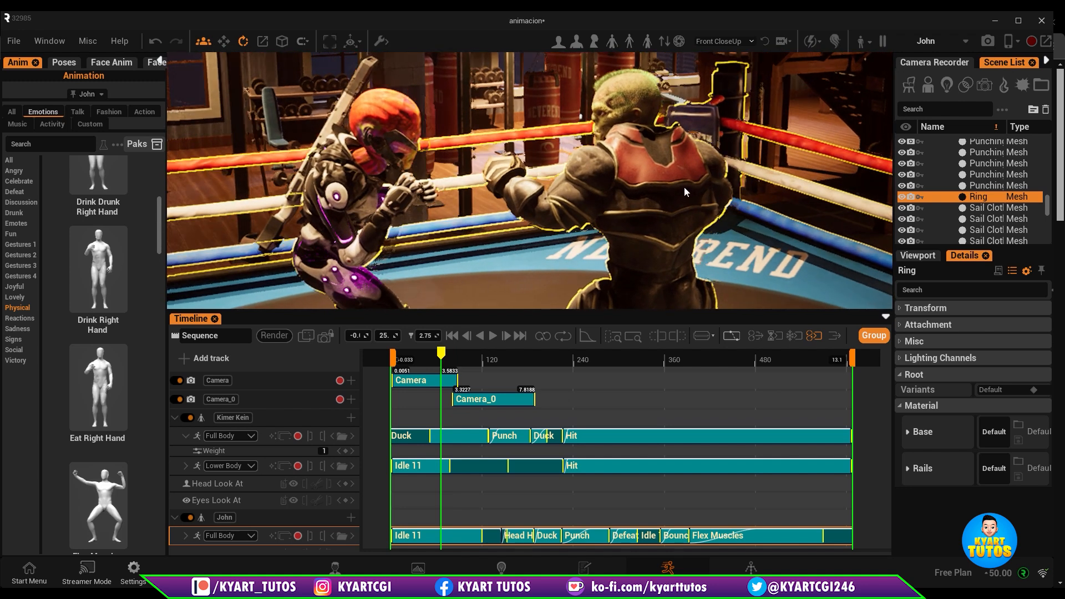
pyautogui.rightClick(414, 197)
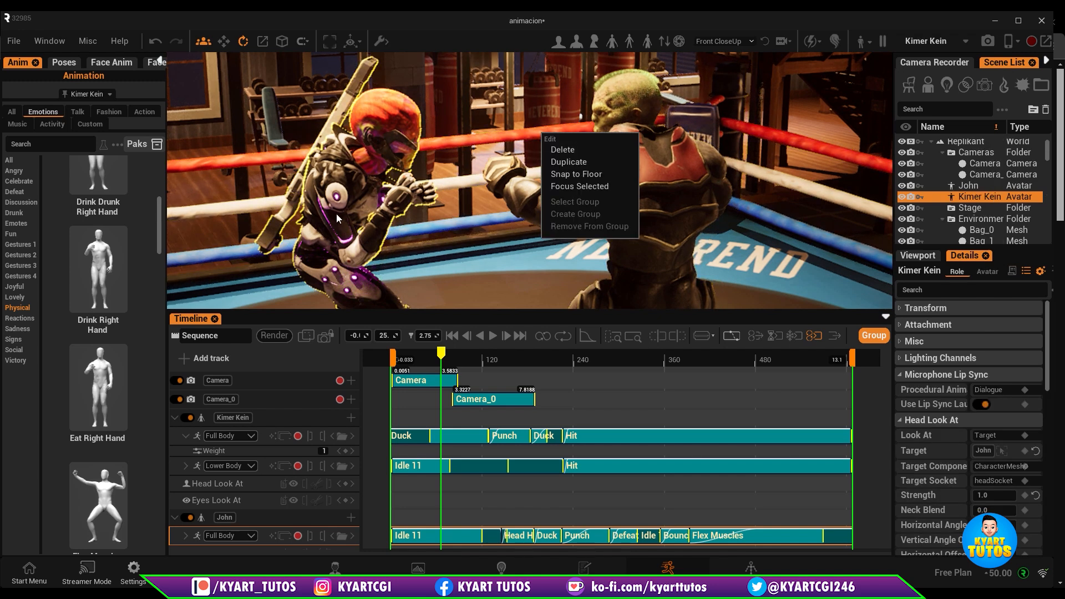
pyautogui.press('Escape')
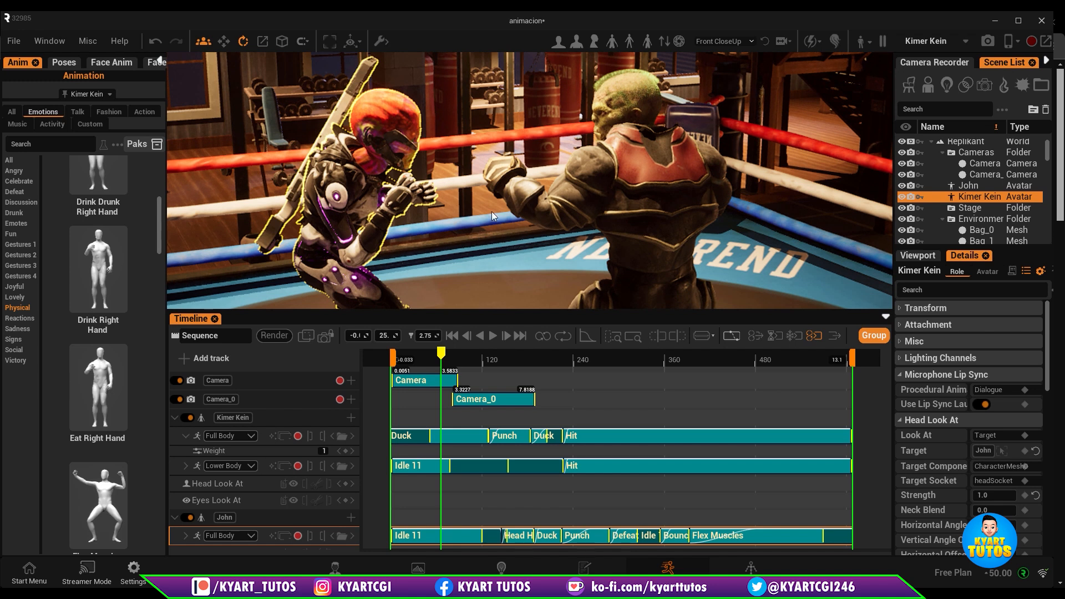
pyautogui.keyDown('alt'); pyautogui.moveTo(377, 217); pyautogui.dragTo(561, 172); pyautogui.keyUp('alt')
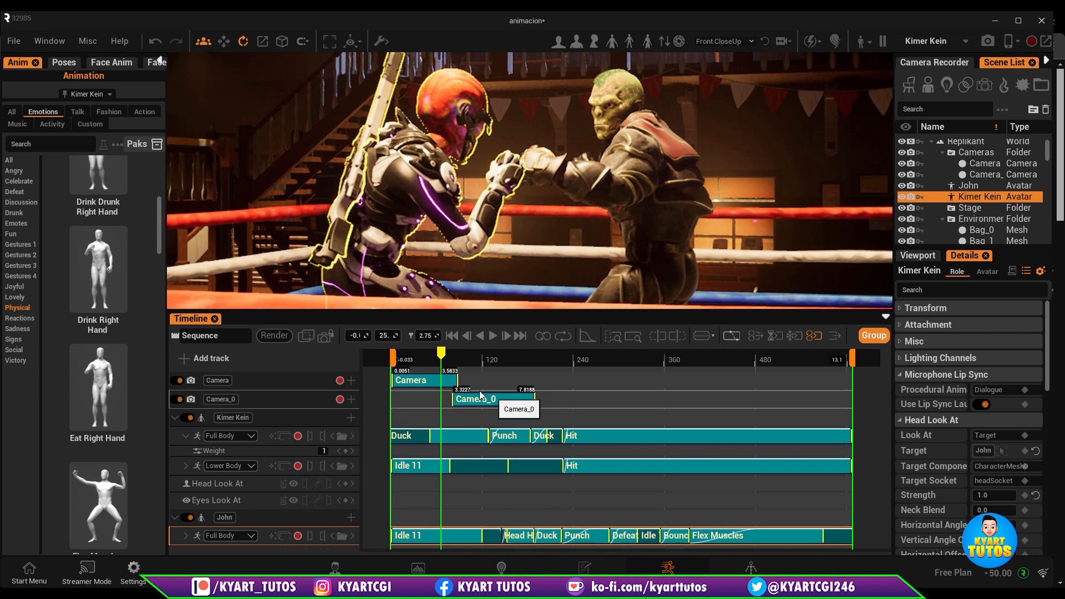
# Place the playhead at about 4.46 seconds and collapse Kimer Kein's track group
pyautogui.moveTo(464, 357)
pyautogui.mouseDown()
pyautogui.moveTo(508, 359)
pyautogui.moveTo(456, 365)
pyautogui.moveTo(490, 365)
pyautogui.moveTo(472, 366)
pyautogui.mouseUp()
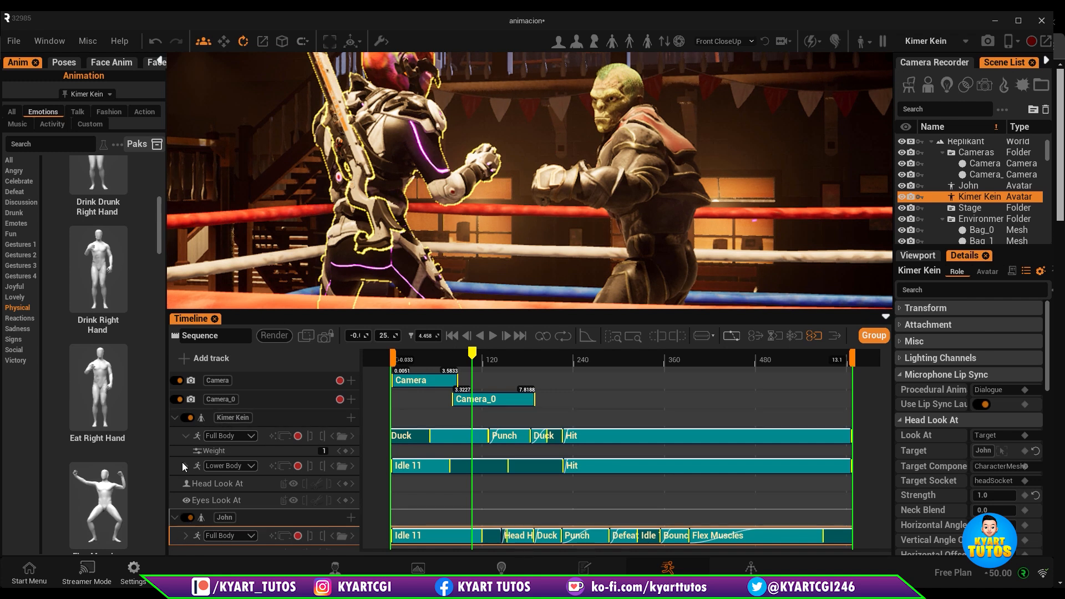
pyautogui.click(173, 417)
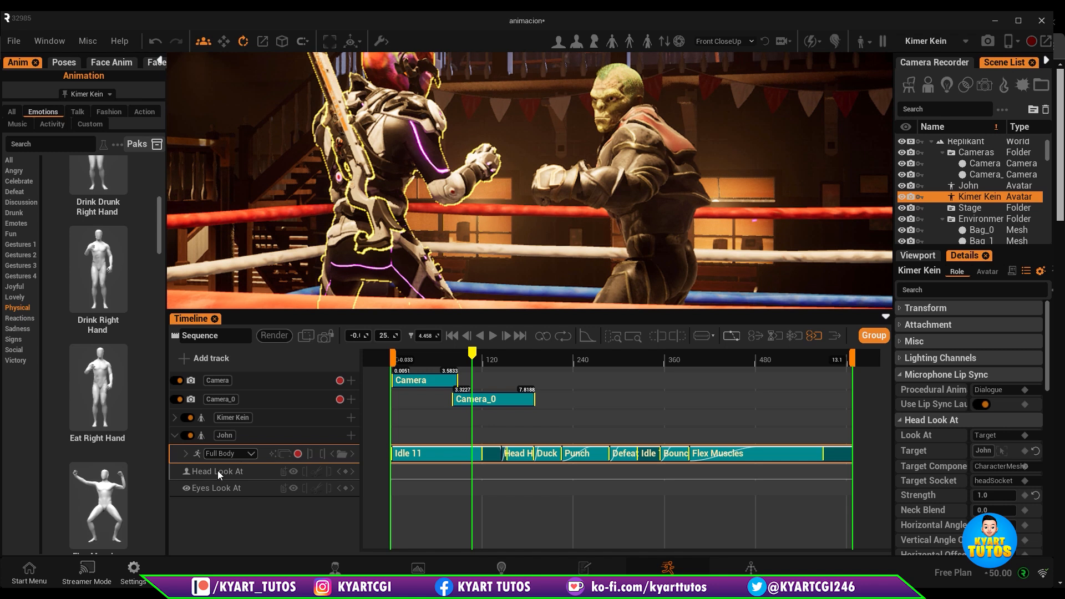
# Add a facial animation track to John, place Angry 05 at its start and extend it to the end of the Punch clip
pyautogui.click(351, 436)
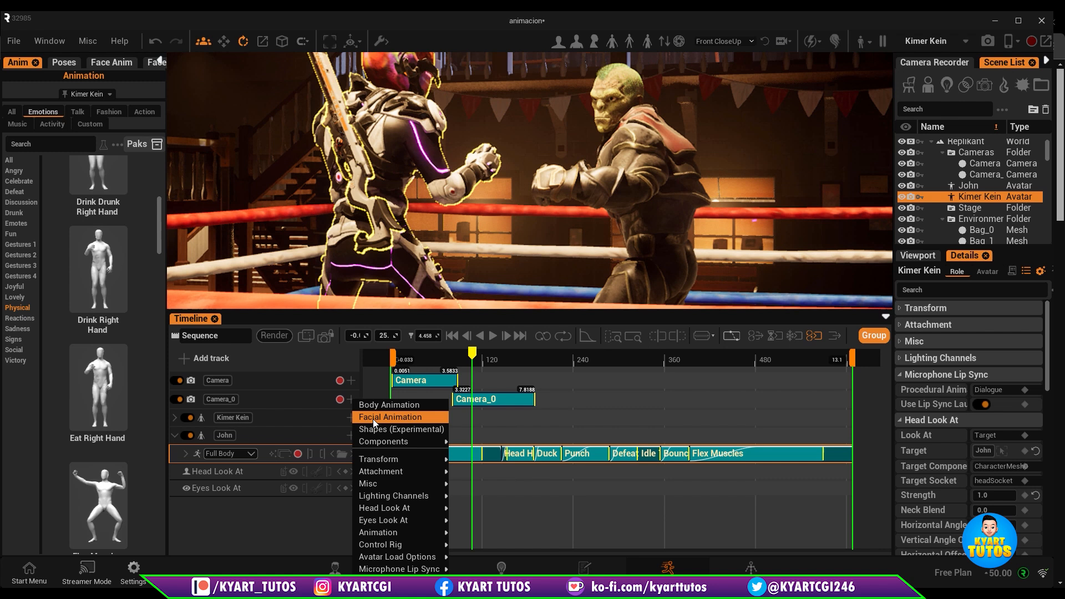
pyautogui.click(373, 418)
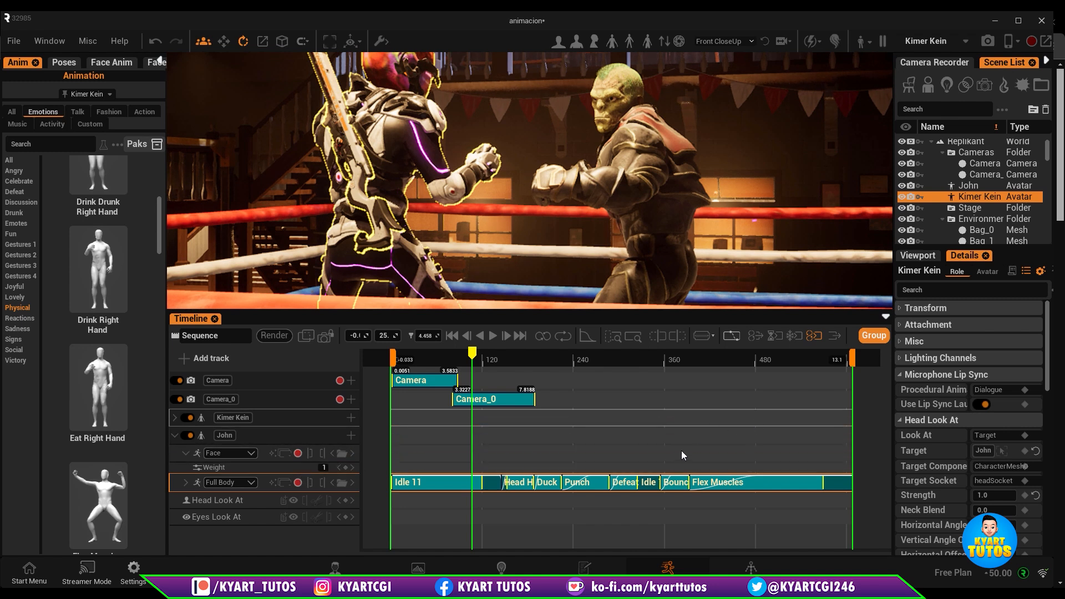
pyautogui.click(113, 63)
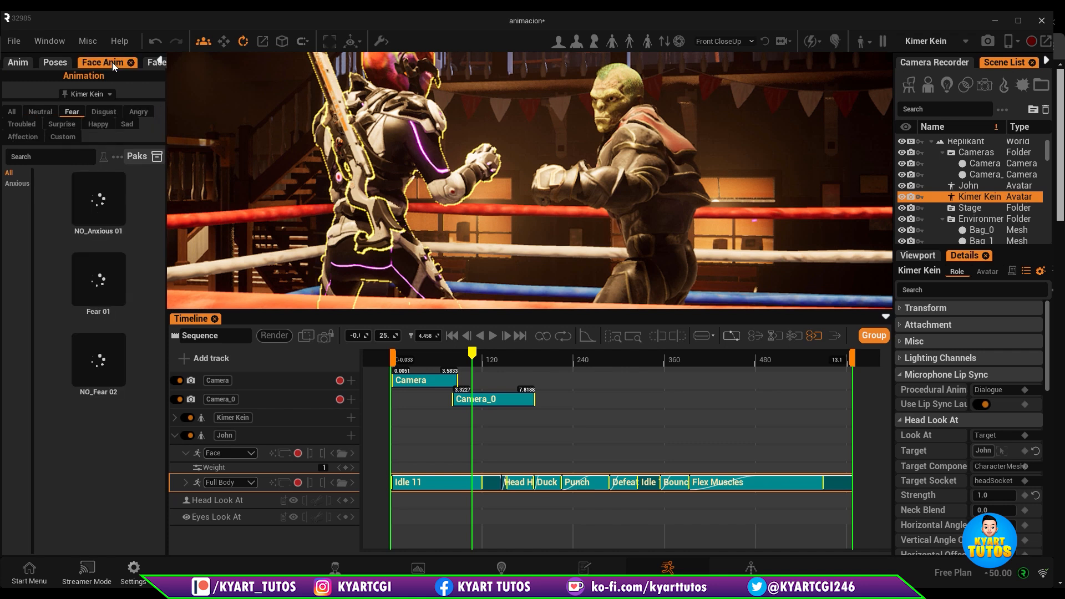
pyautogui.click(137, 112)
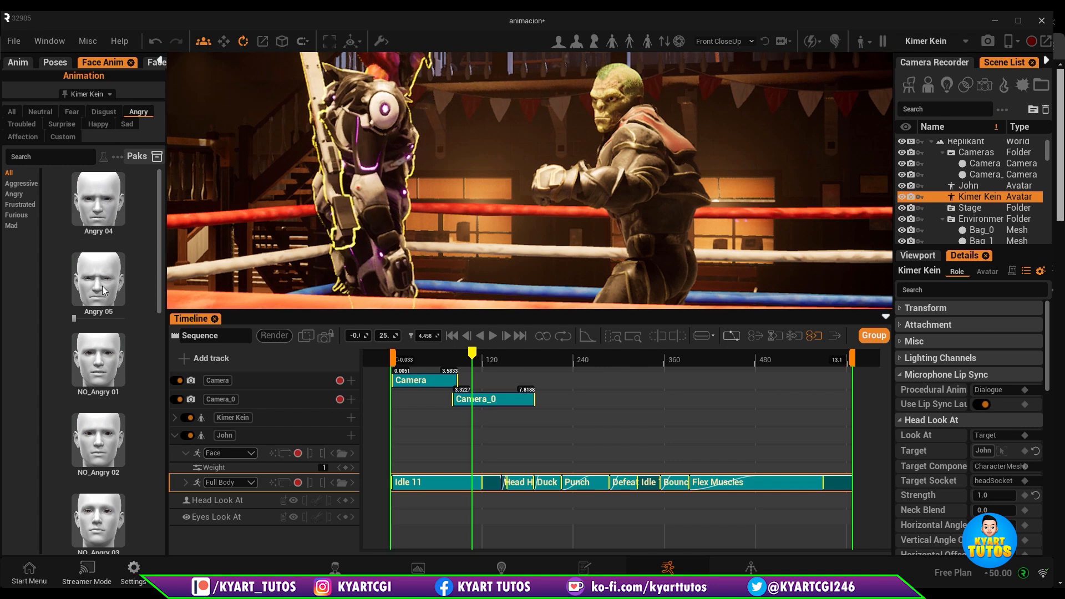
pyautogui.moveTo(102, 285); pyautogui.dragTo(388, 453)
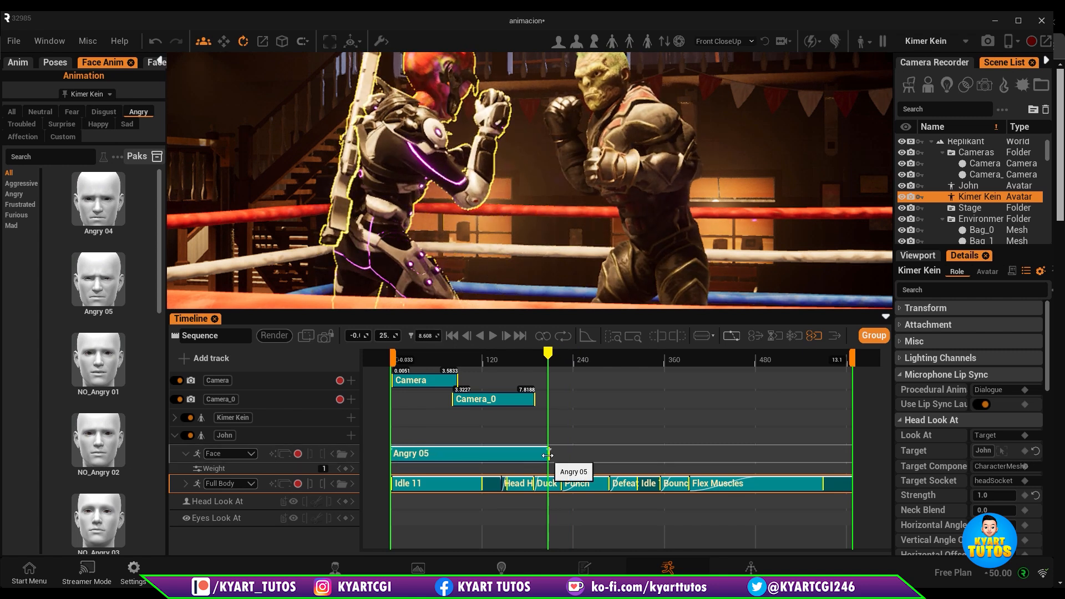
pyautogui.moveTo(550, 454); pyautogui.dragTo(609, 456)
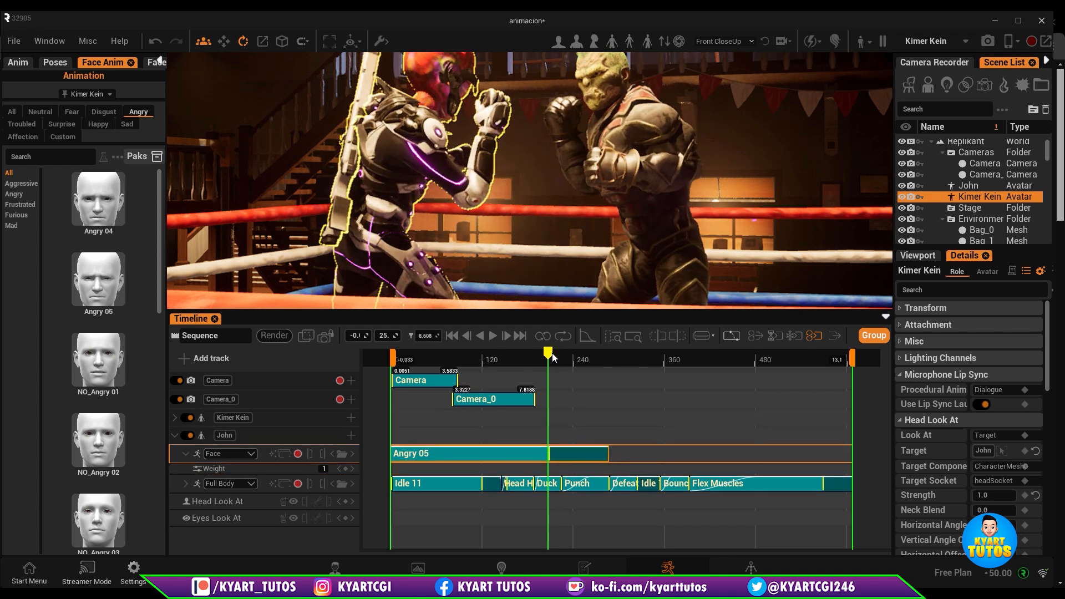
pyautogui.moveTo(548, 354)
pyautogui.mouseDown()
pyautogui.moveTo(494, 361)
pyautogui.moveTo(564, 364)
pyautogui.mouseUp()
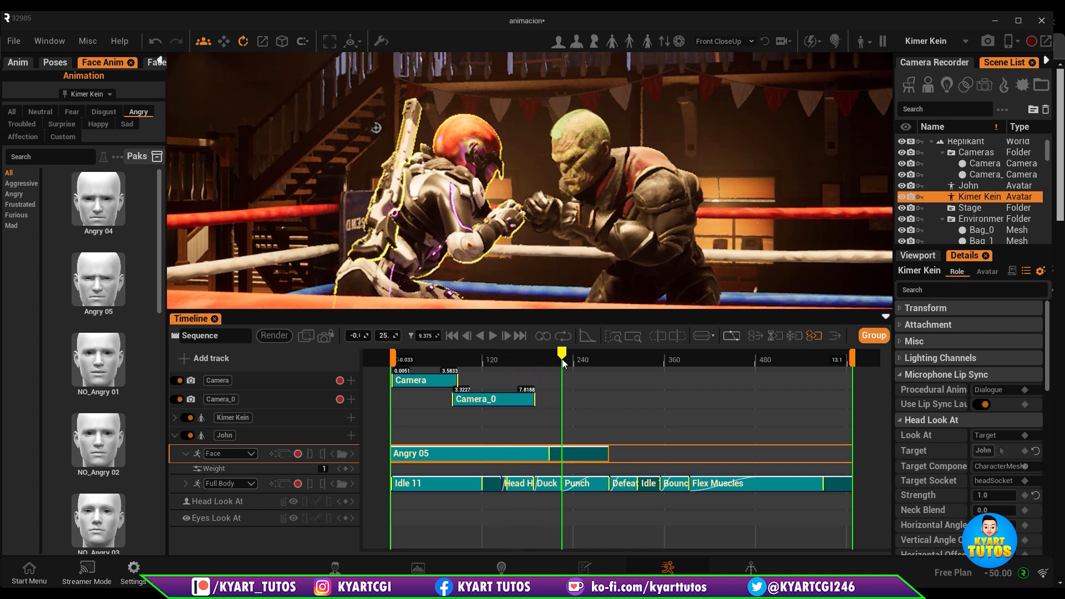
# Try a second Angry 05 clip from the Furious expressions on John's Face track, starting around his head-hit clip
pyautogui.click(16, 216)
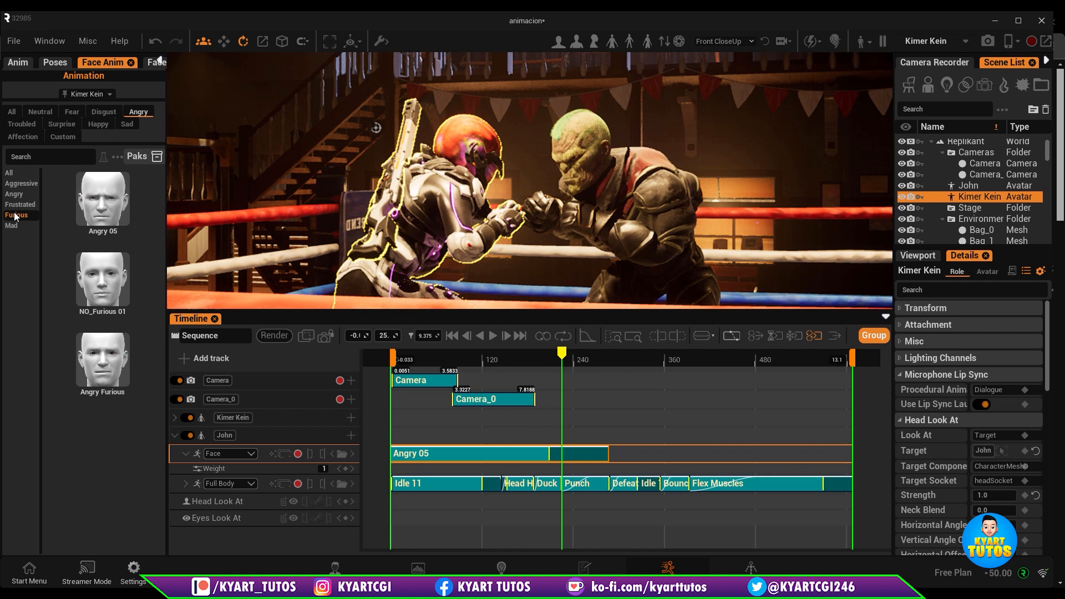
pyautogui.moveTo(101, 203); pyautogui.dragTo(516, 457)
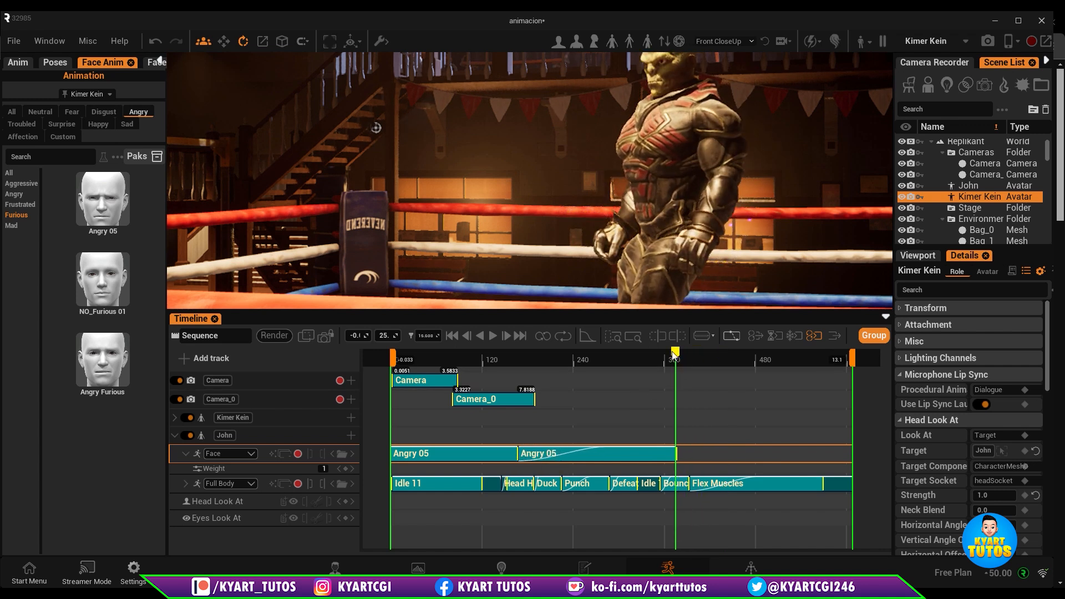
pyautogui.moveTo(673, 355); pyautogui.dragTo(541, 360)
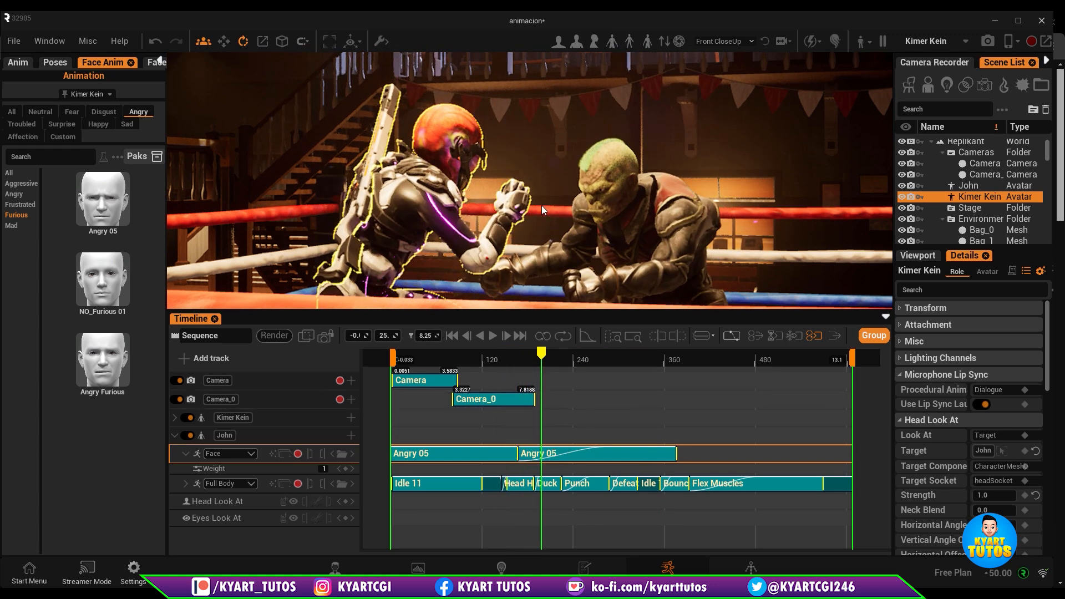
# Replace the second Angry 05 clip on John's Face track with Angry Mad from the Mad expressions, starting during his head-hit clip
pyautogui.click(12, 225)
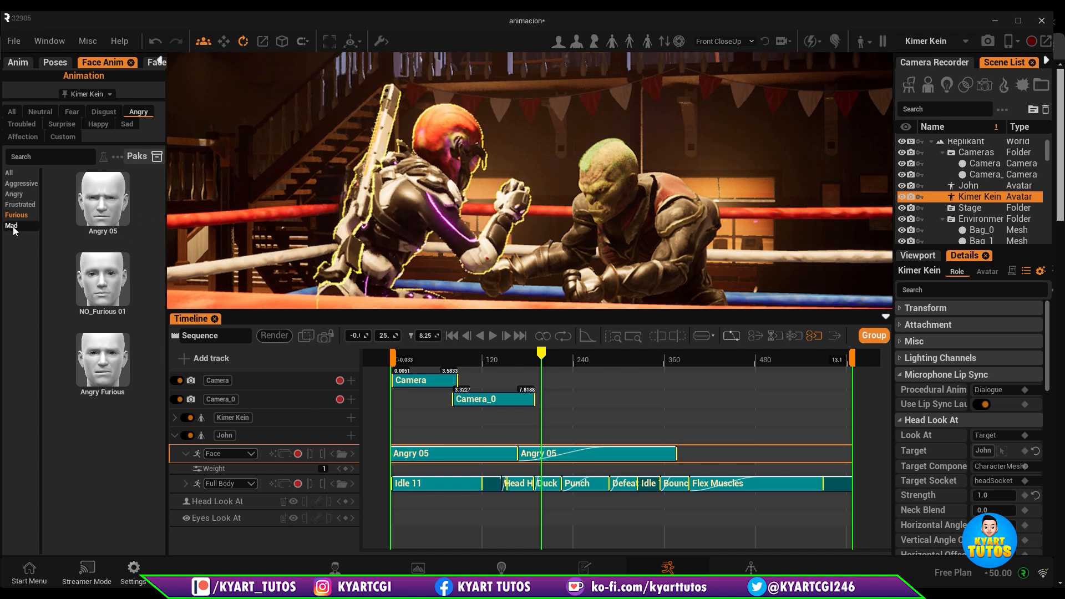
pyautogui.click(608, 457)
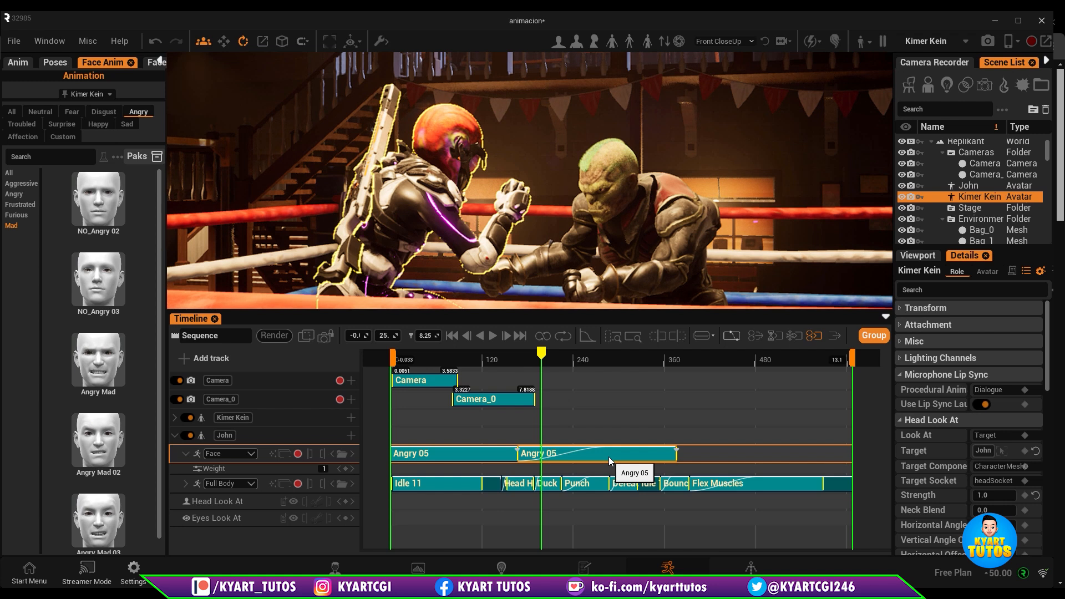
pyautogui.press('Delete')
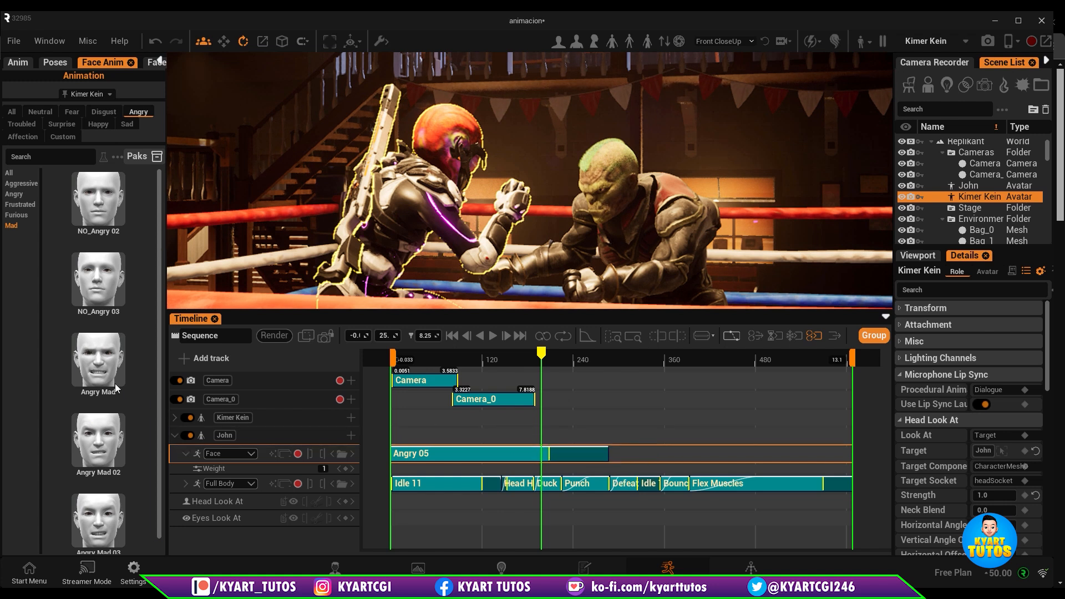
pyautogui.moveTo(99, 361); pyautogui.dragTo(513, 464)
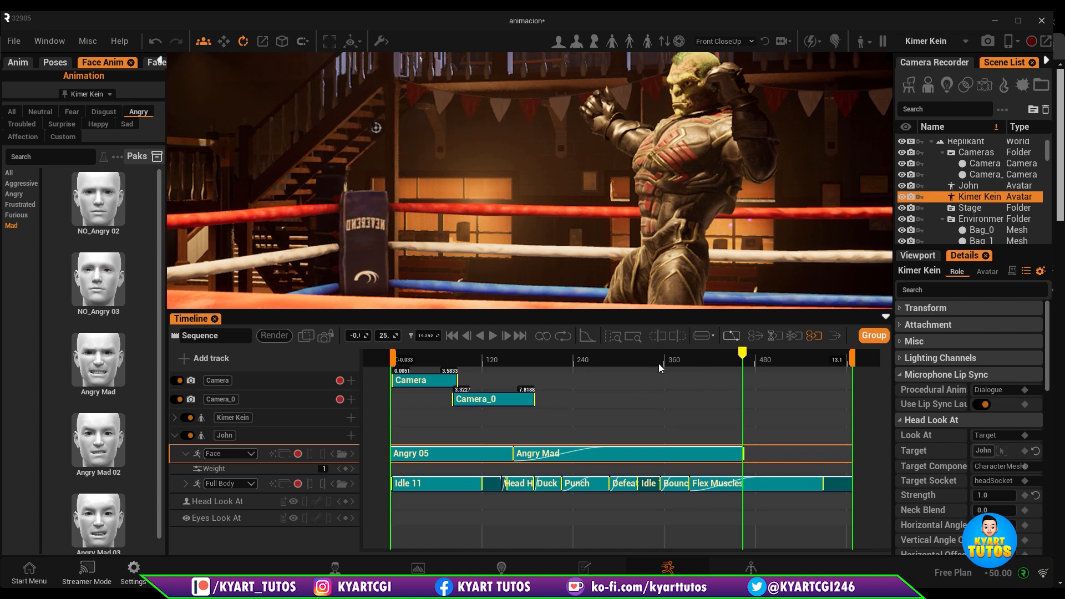
# Scrub around John's punch to about 10.5 seconds and examine his facial expression up close
pyautogui.moveTo(658, 363); pyautogui.dragTo(585, 370)
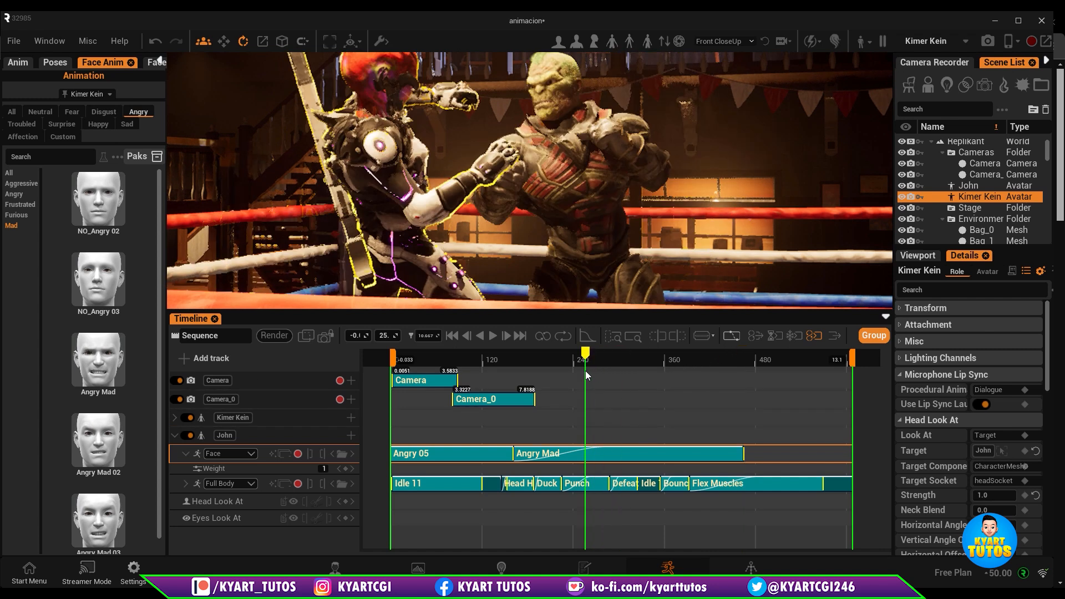
pyautogui.click(595, 370)
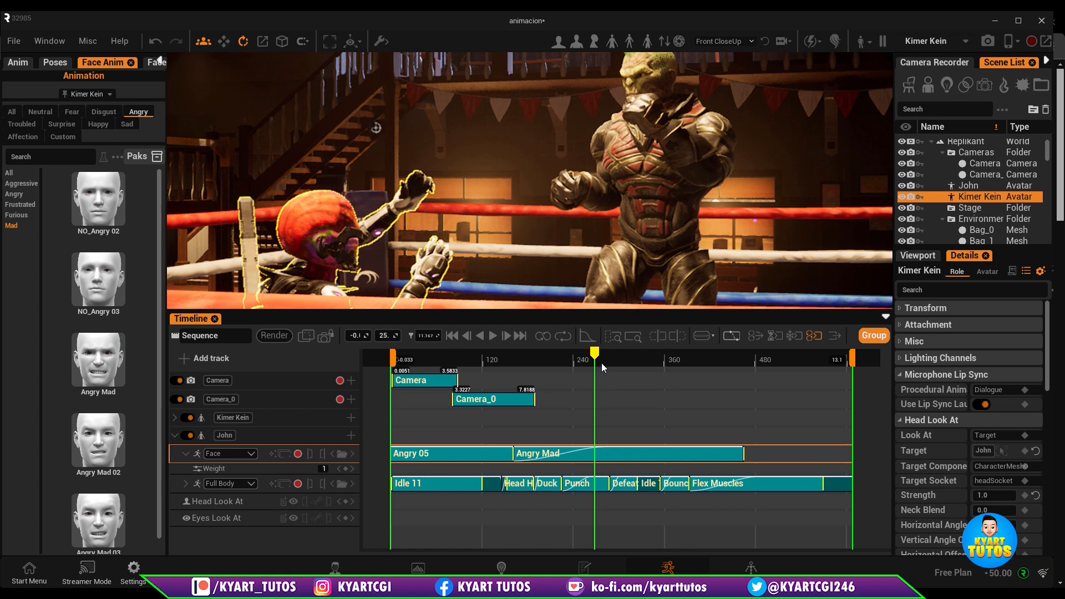
pyautogui.moveTo(590, 359); pyautogui.dragTo(583, 358)
pyautogui.scroll(5, 546, 85)
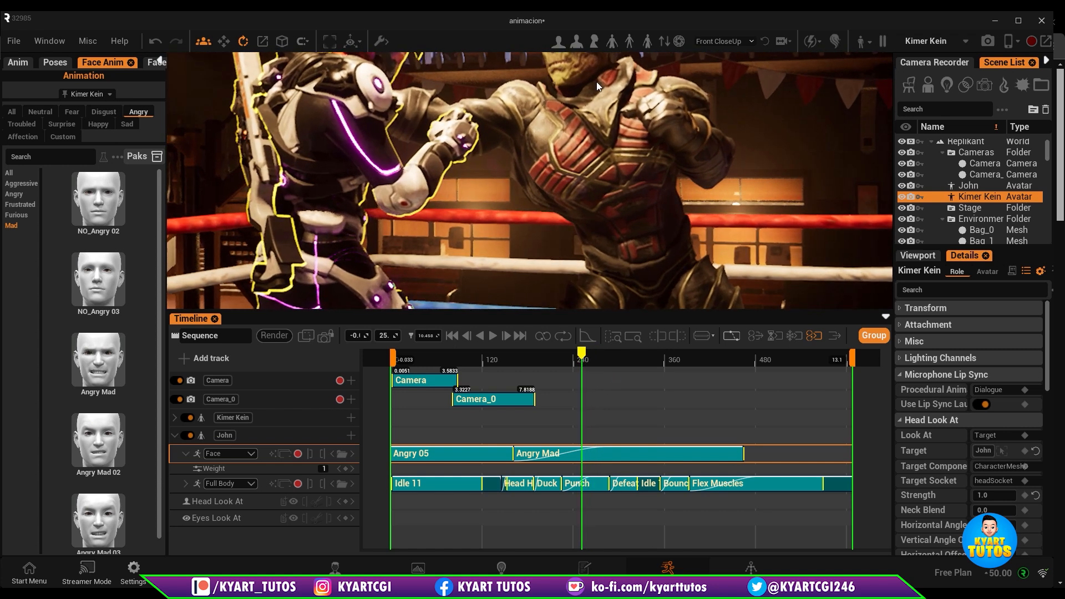
pyautogui.moveTo(597, 82); pyautogui.dragTo(597, 266, button='middle')
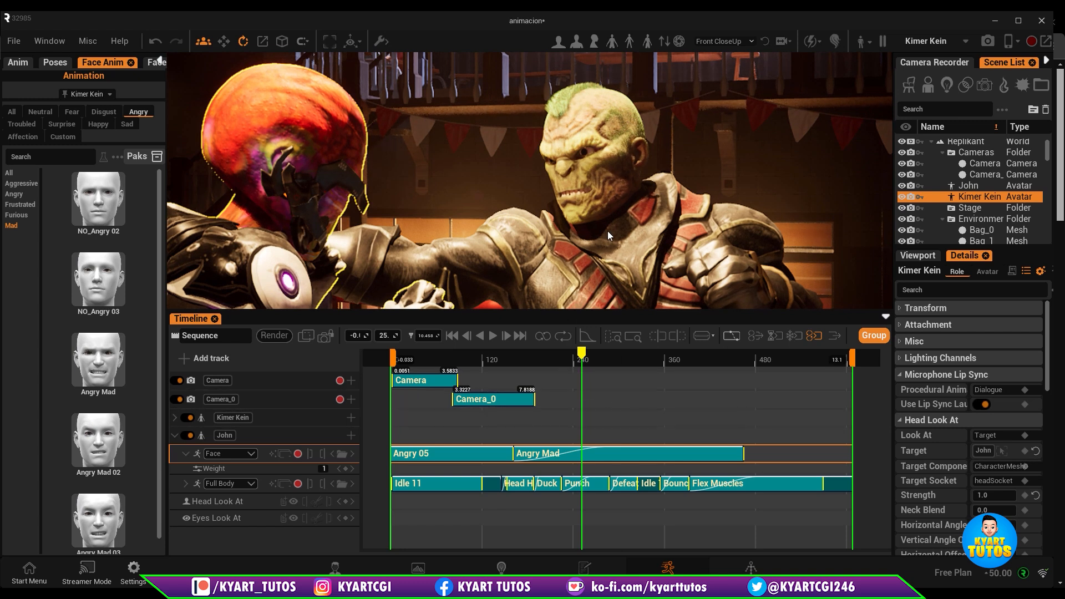
# Select John and set his Entire Face facial animation strength to 2.0 in the actor details
pyautogui.click(634, 260)
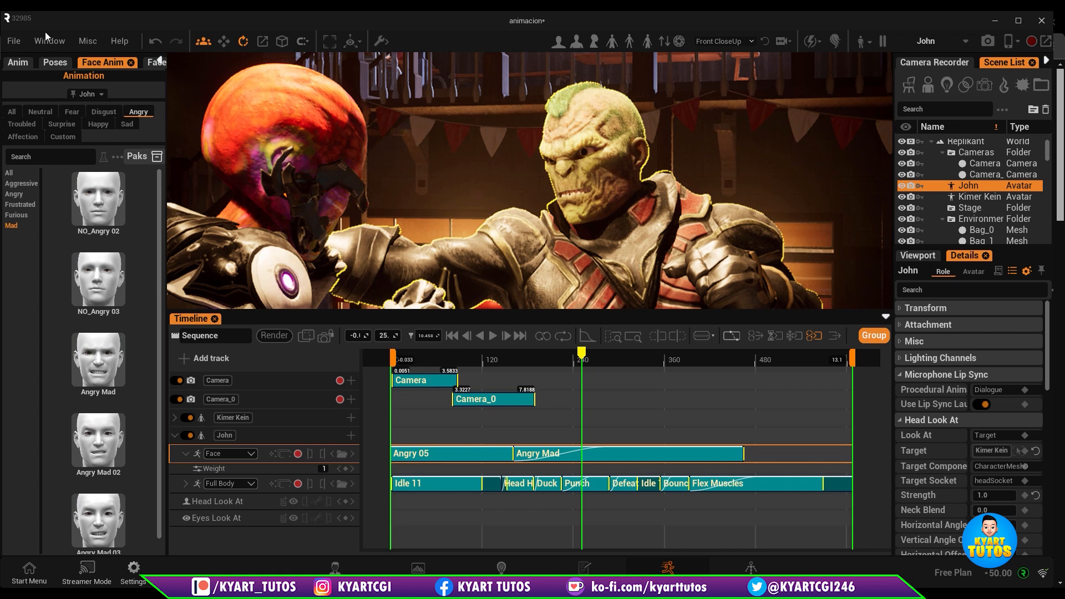
pyautogui.click(332, 570)
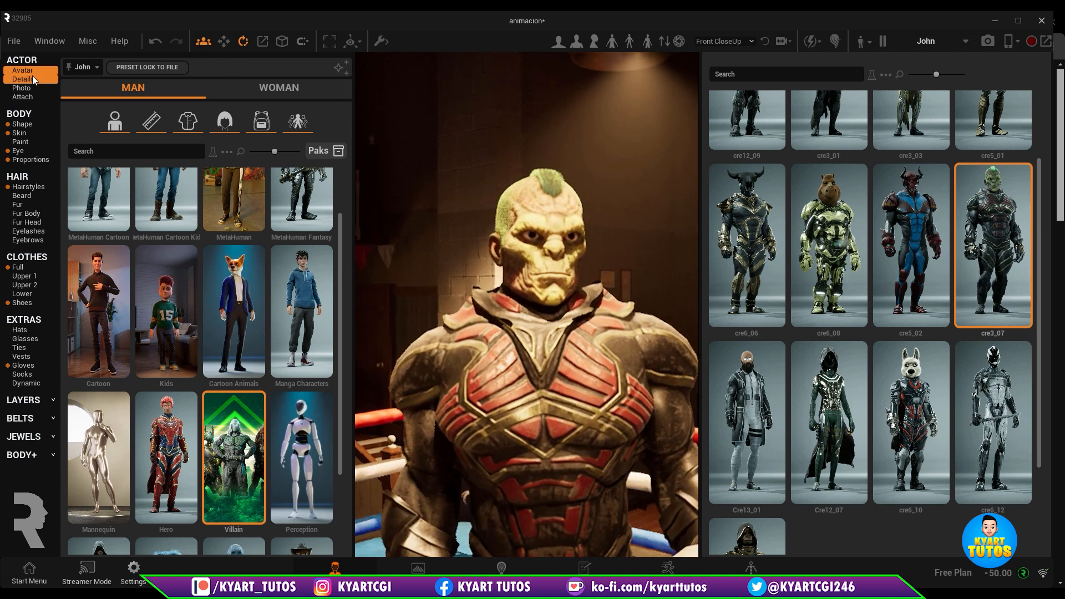
pyautogui.click(32, 78)
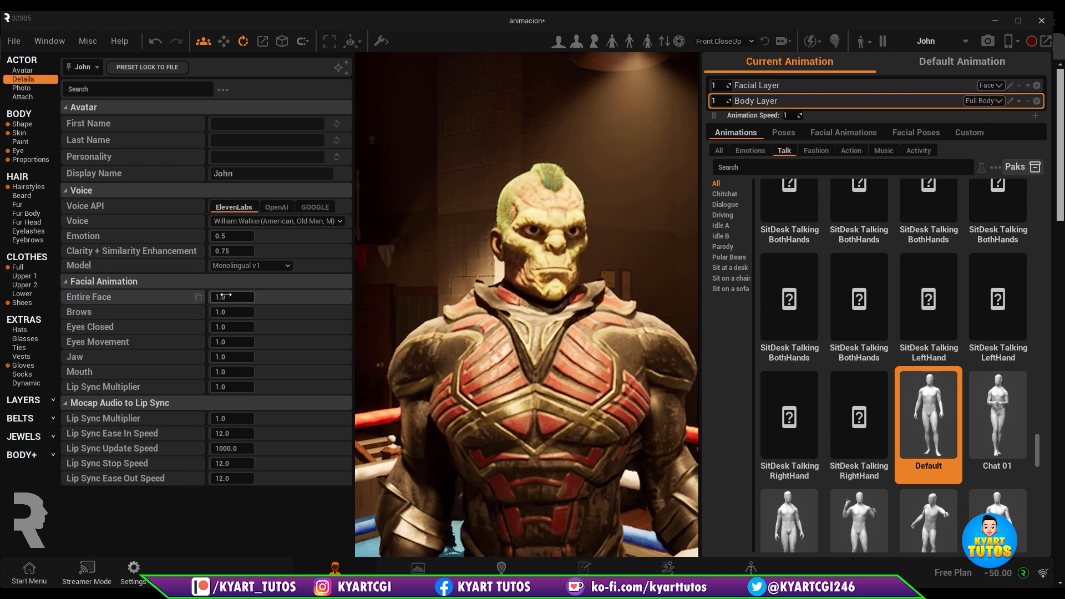
pyautogui.moveTo(239, 296)
pyautogui.mouseDown()
pyautogui.moveTo(288, 296)
pyautogui.moveTo(227, 296)
pyautogui.mouseUp()
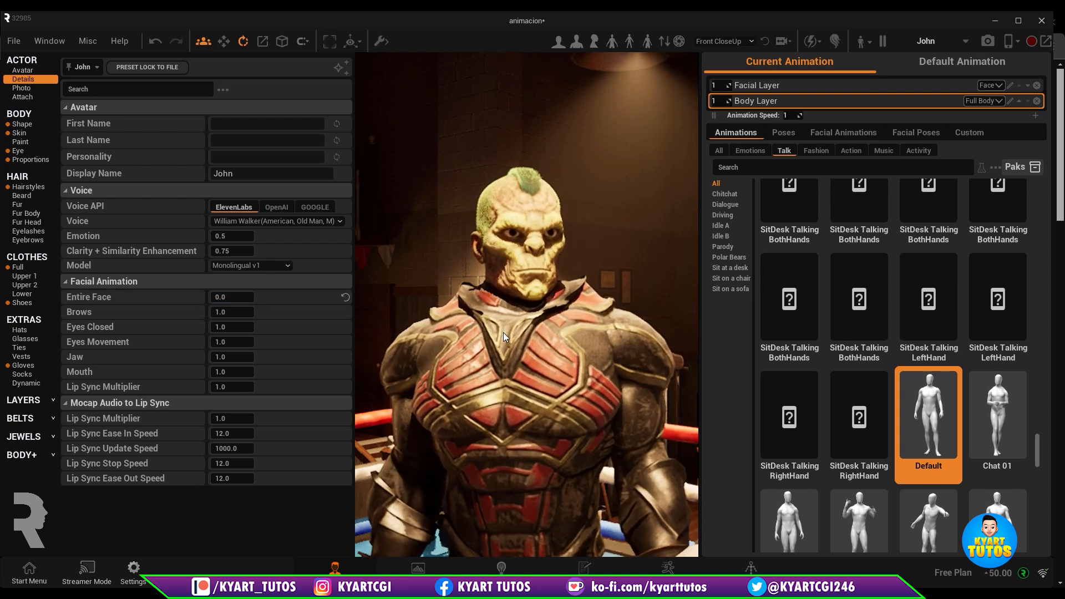
pyautogui.click(225, 297)
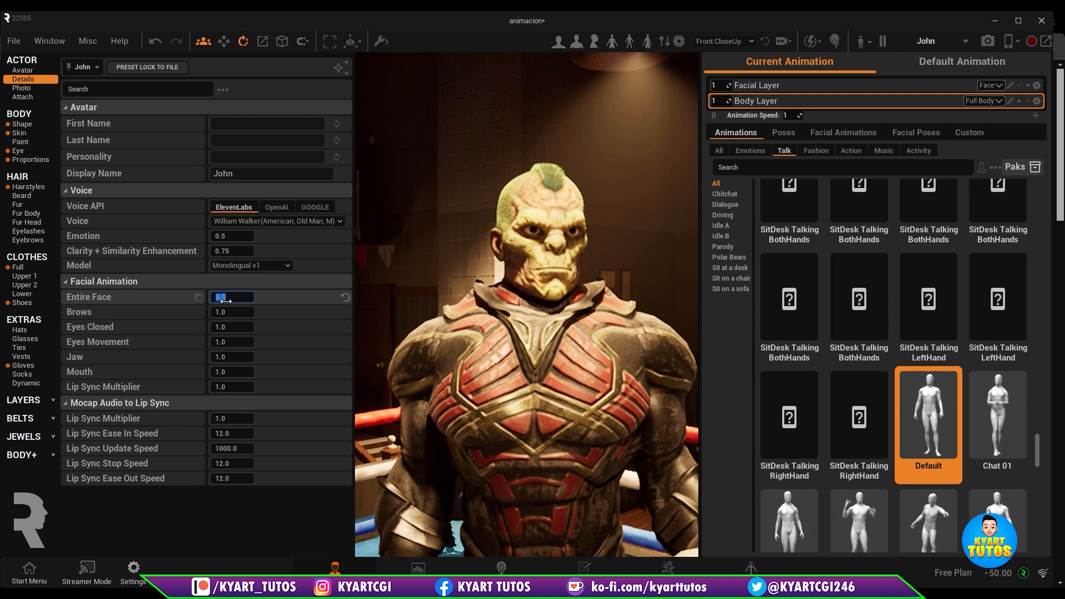
pyautogui.write('2')
pyautogui.press('Return')
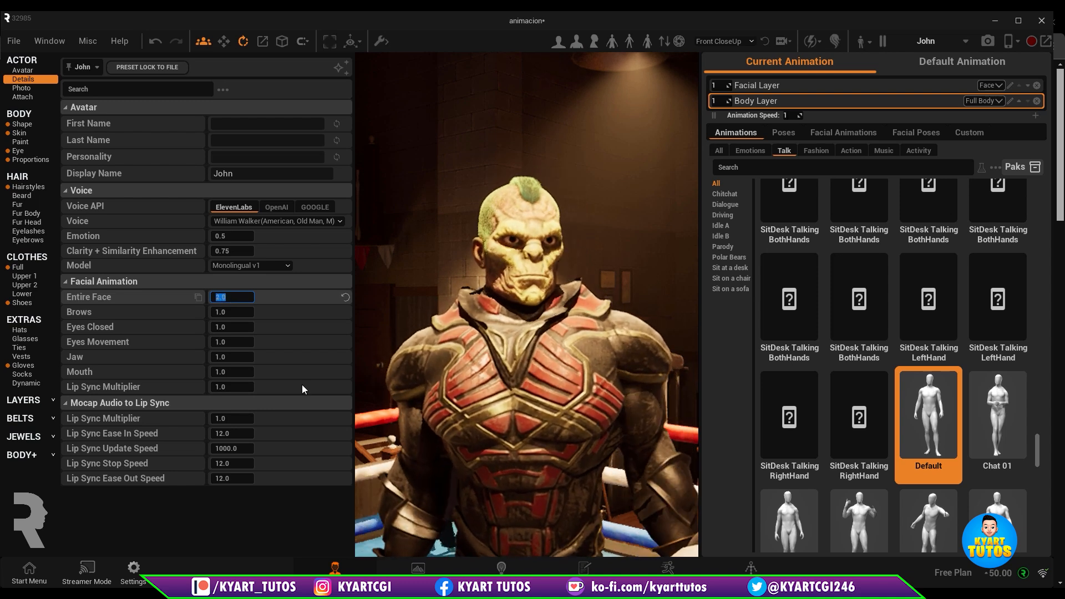
# Check John's expression around the punch in the animation view and revise his Entire Face strength in the actor details
pyautogui.click(666, 572)
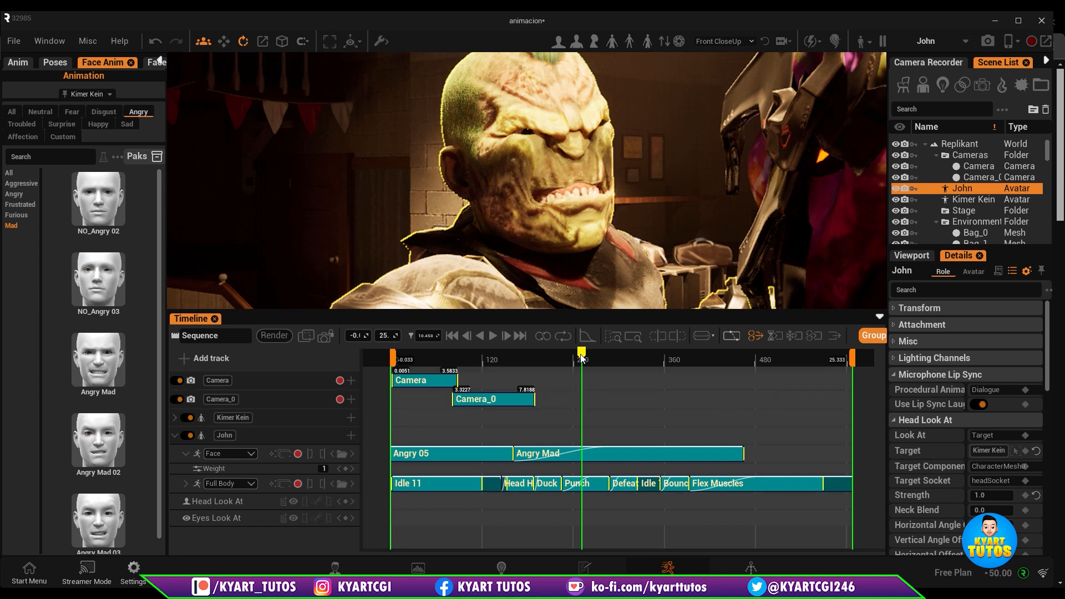
pyautogui.moveTo(581, 357)
pyautogui.mouseDown()
pyautogui.moveTo(502, 359)
pyautogui.moveTo(586, 361)
pyautogui.mouseUp()
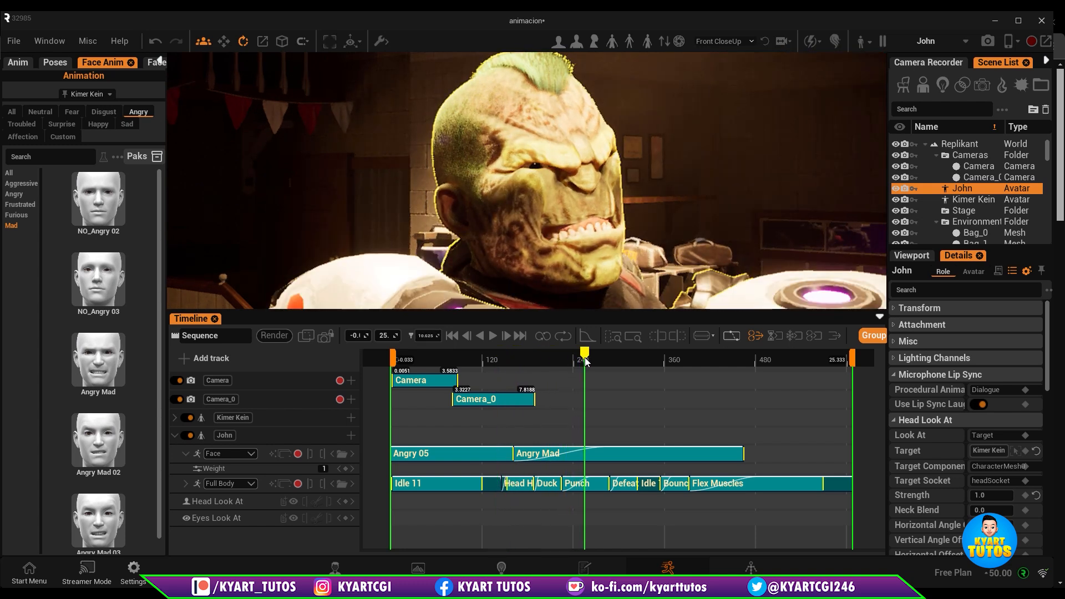
pyautogui.click(14, 43)
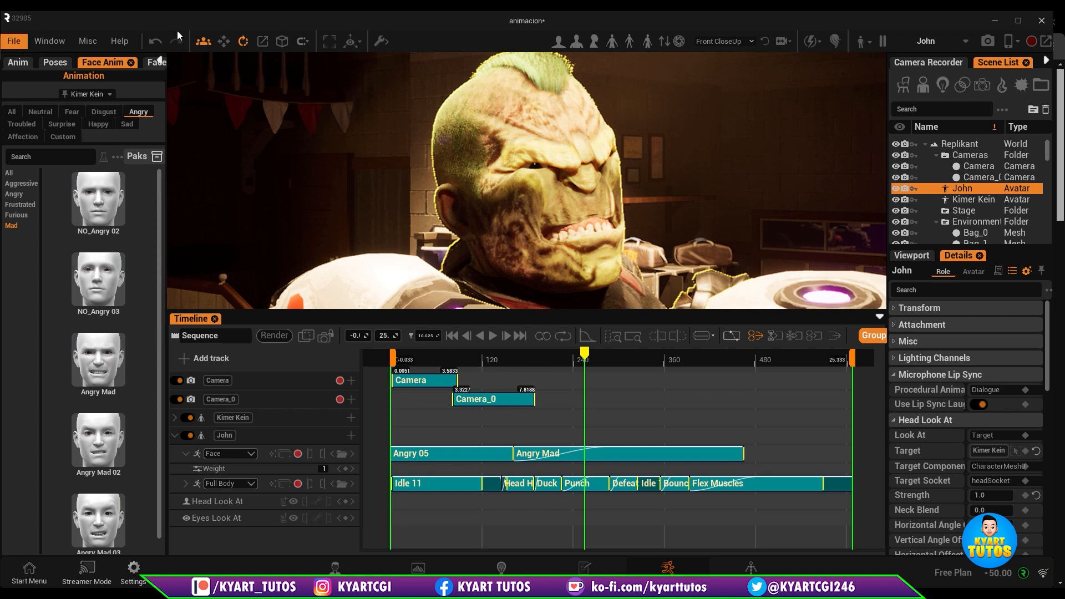
pyautogui.click(244, 15)
pyautogui.click(336, 568)
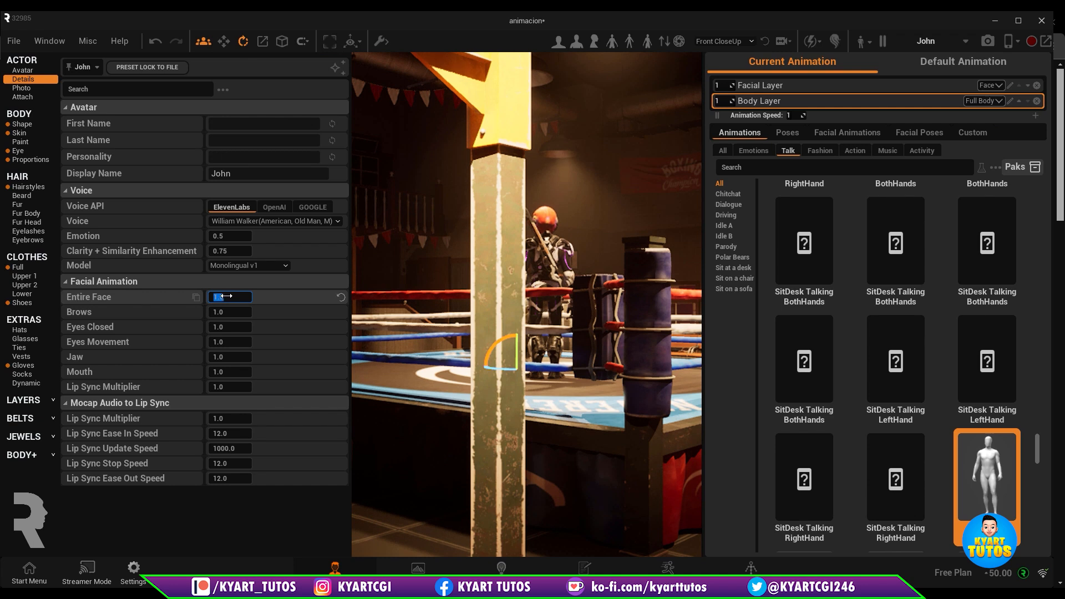
pyautogui.click(668, 568)
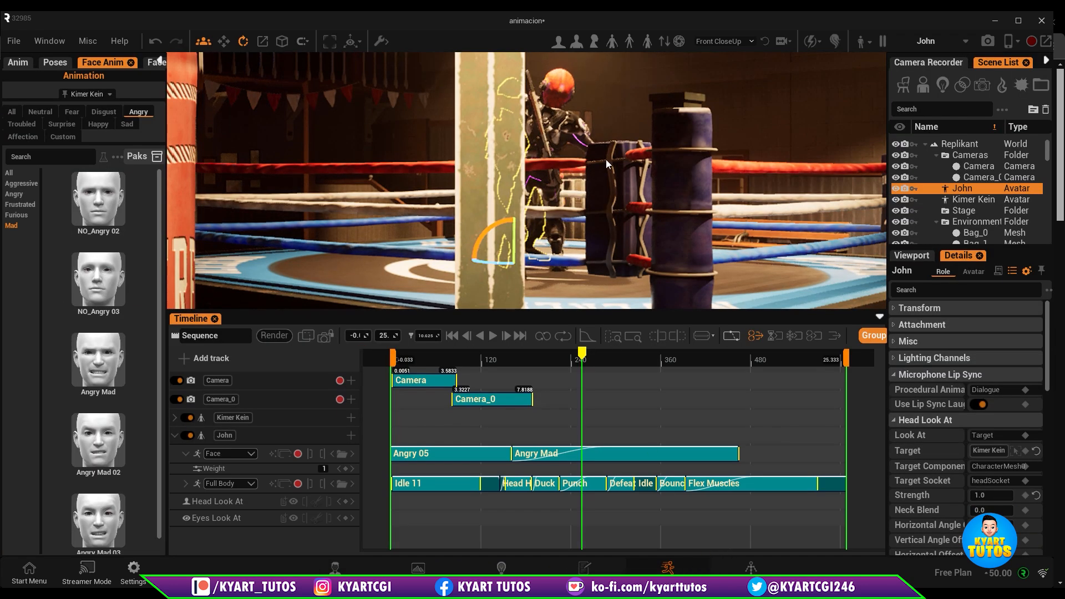
# Fly the view back to John and examine his face up close from the side and front during the punch
pyautogui.press('w')
pyautogui.moveTo(606, 164); pyautogui.dragTo(523, 98, button='right')
pyautogui.press('e')
pyautogui.scroll(3, 518, 216)
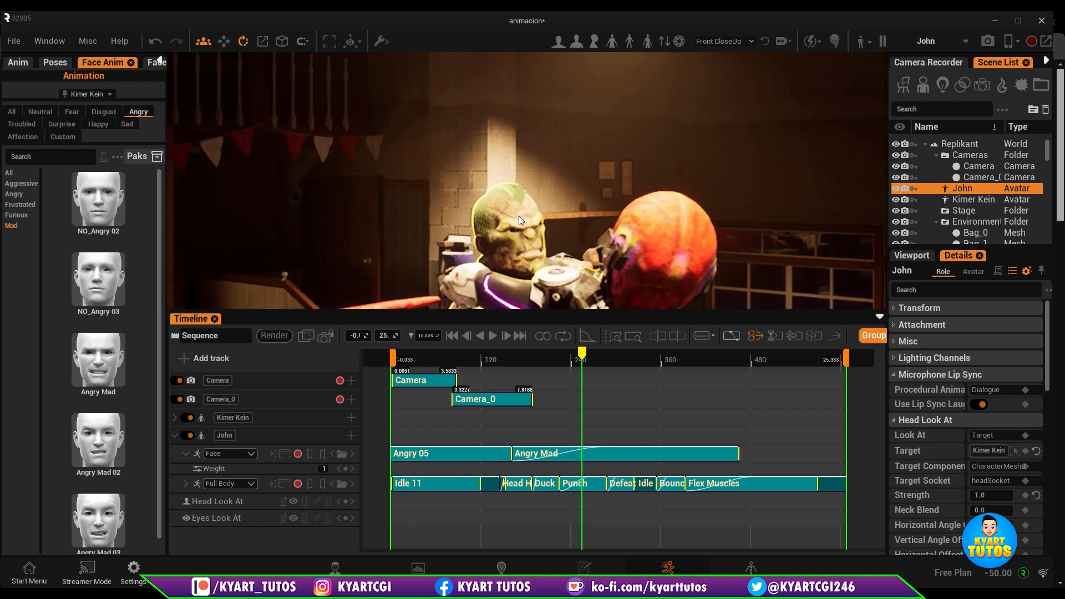
pyautogui.scroll(5, 536, 254)
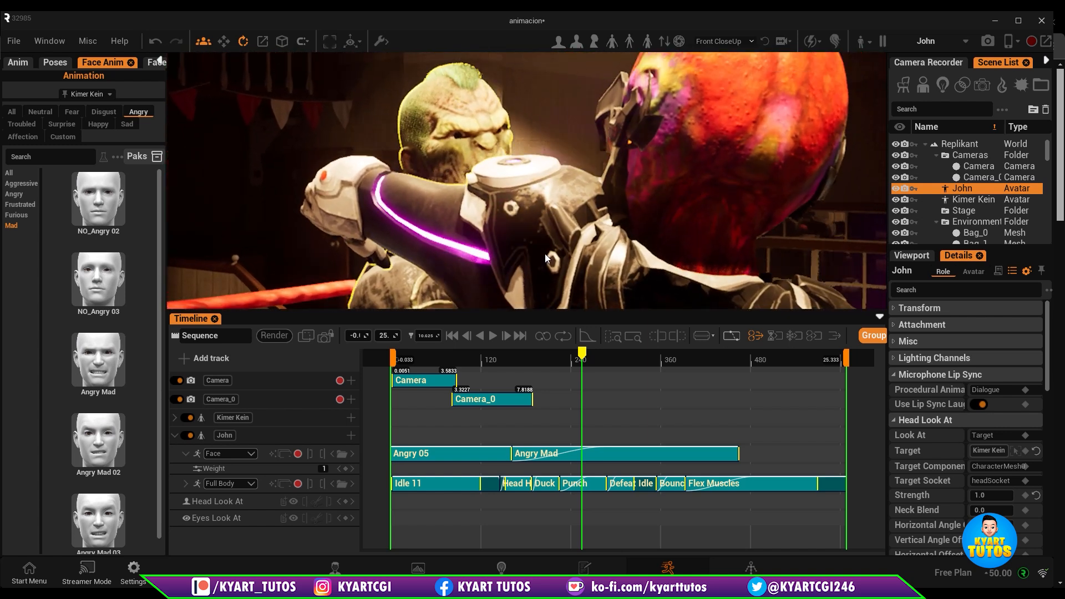
pyautogui.moveTo(546, 258); pyautogui.dragTo(458, 253, button='right')
pyautogui.press('d')
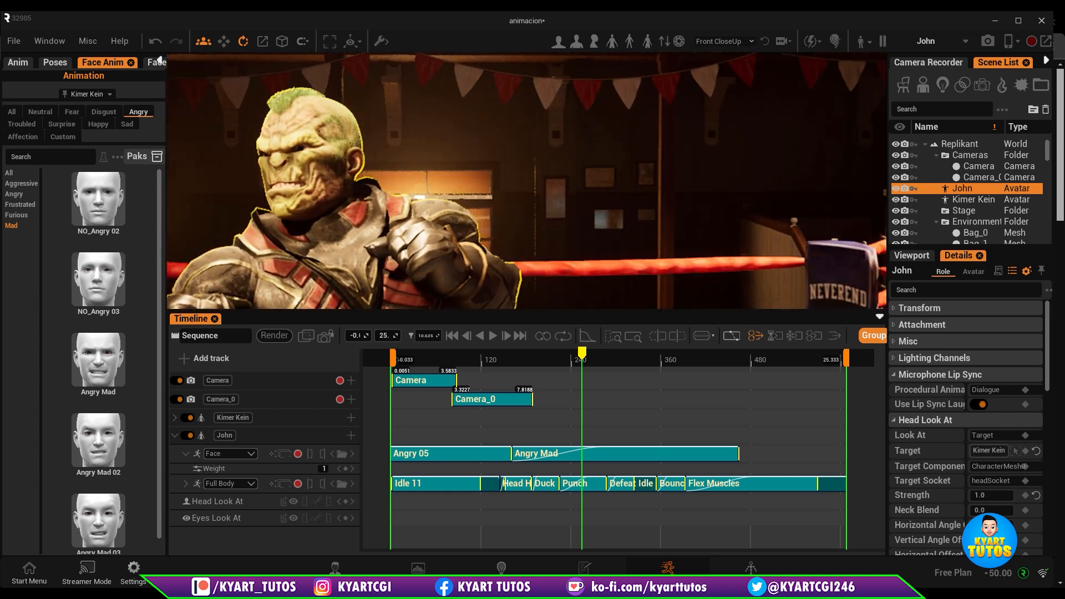
pyautogui.press('a')
pyautogui.moveTo(417, 182); pyautogui.dragTo(366, 195, button='right')
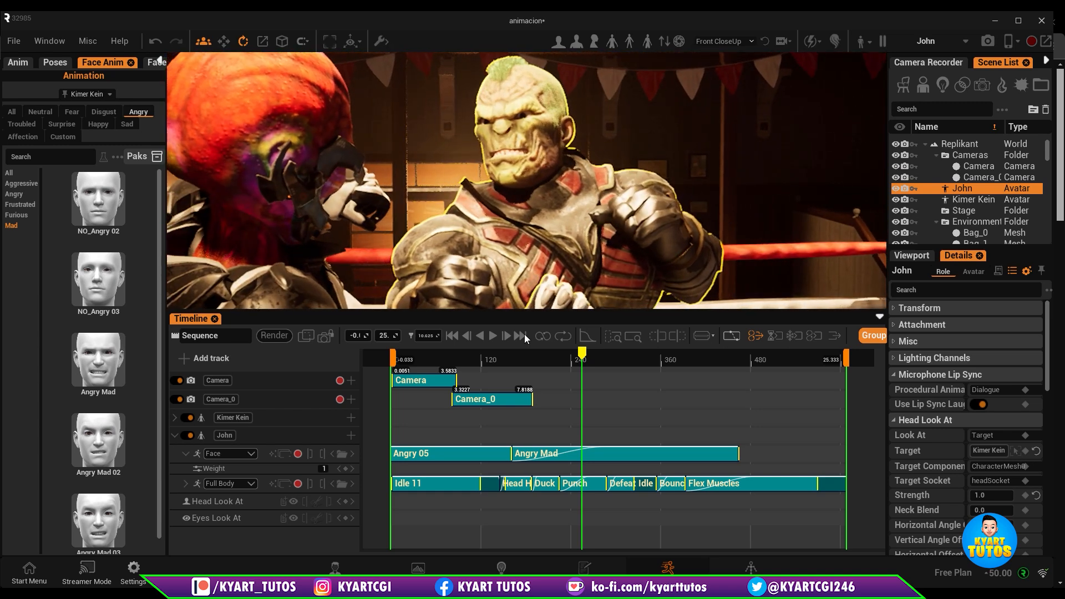
# Add the NO_Laughing 01 facial clip to John's Face track, overlapping the end of Angry Mad and starting before the Flex Muscles clip
pyautogui.moveTo(582, 355); pyautogui.dragTo(668, 382)
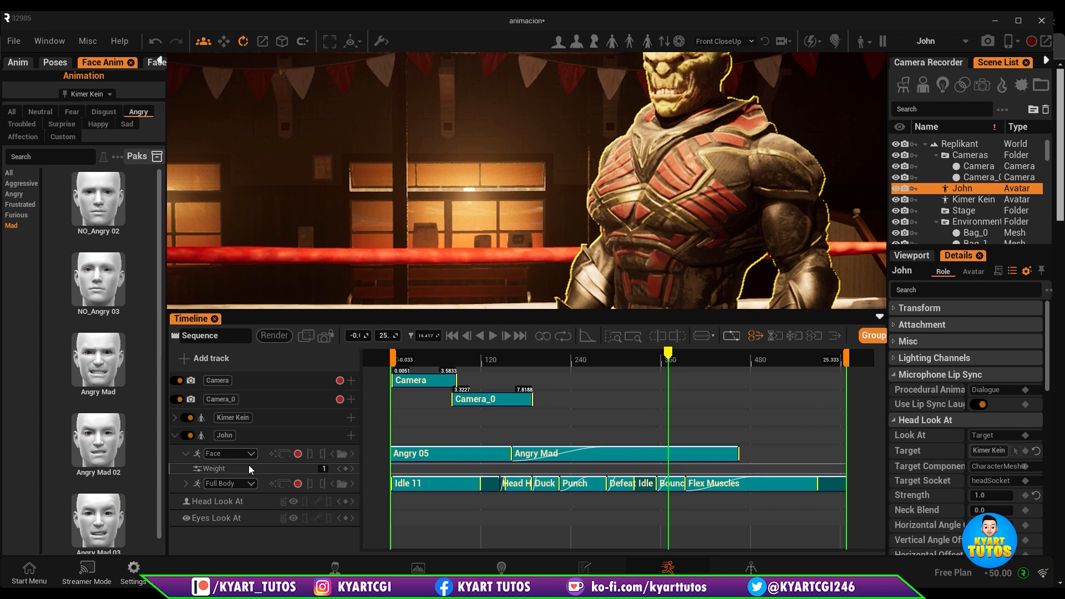
pyautogui.scroll(-1, 153, 395)
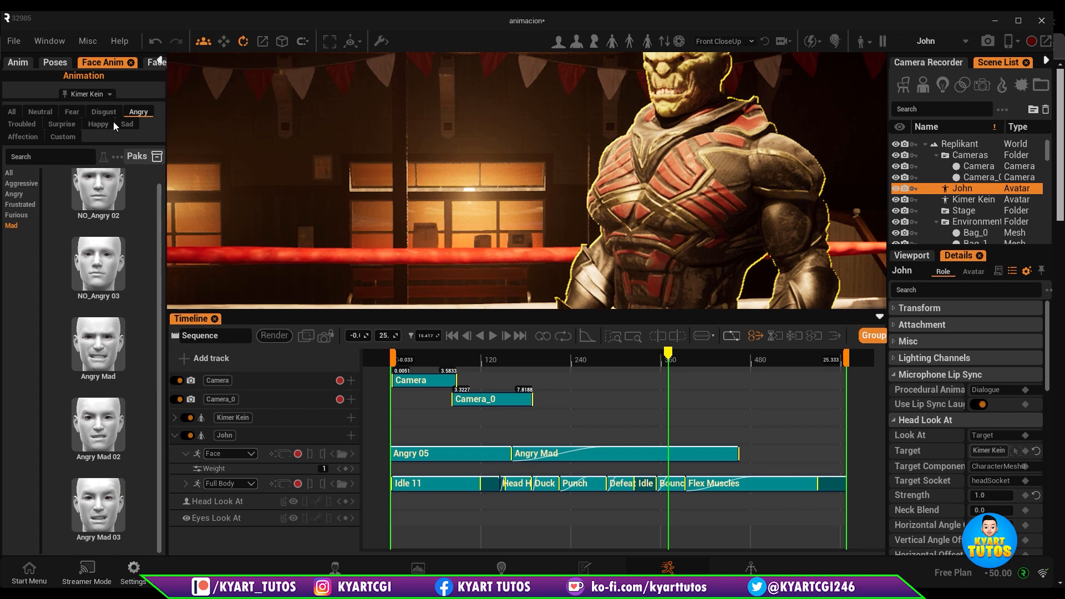
pyautogui.click(98, 124)
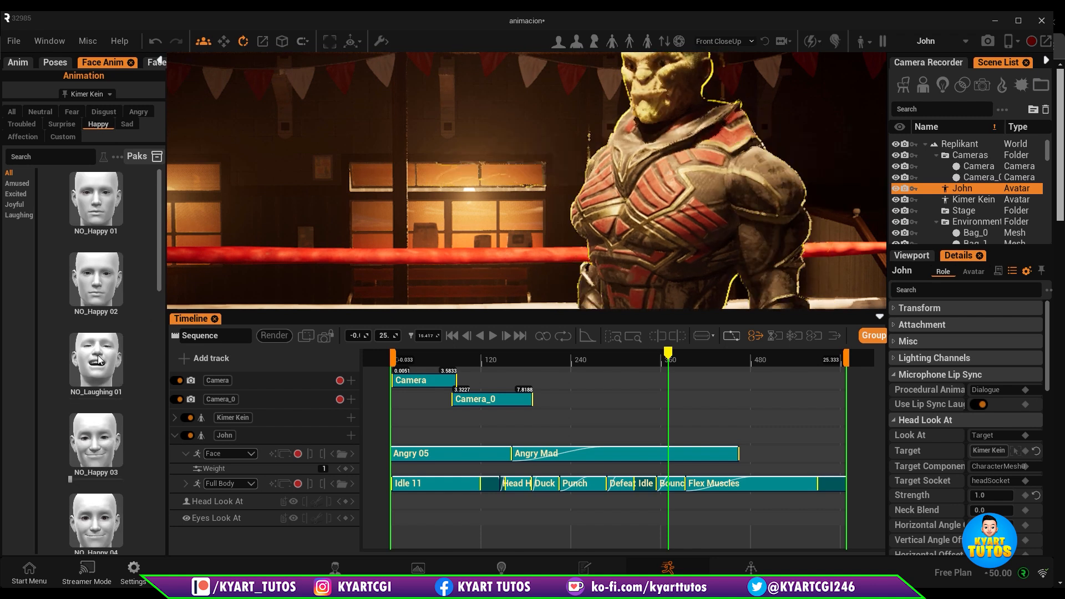
pyautogui.moveTo(99, 361); pyautogui.dragTo(723, 454)
pyautogui.moveTo(653, 457); pyautogui.dragTo(633, 456)
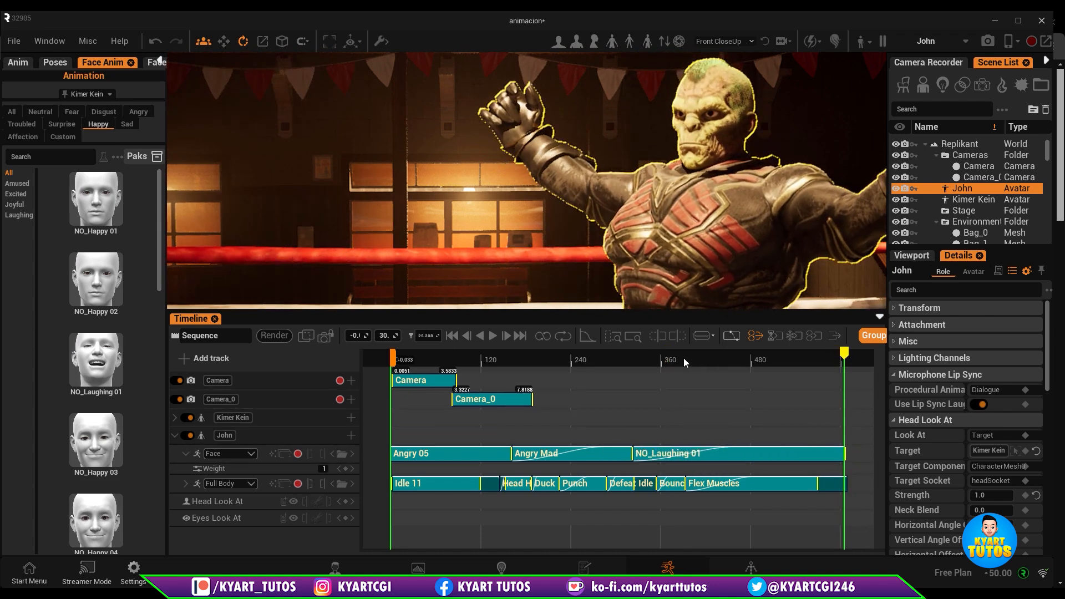
# Preview John's laugh through the victory pose and shorten the sequence range to end where his clips finish
pyautogui.click(641, 357)
pyautogui.moveTo(637, 362); pyautogui.dragTo(827, 392)
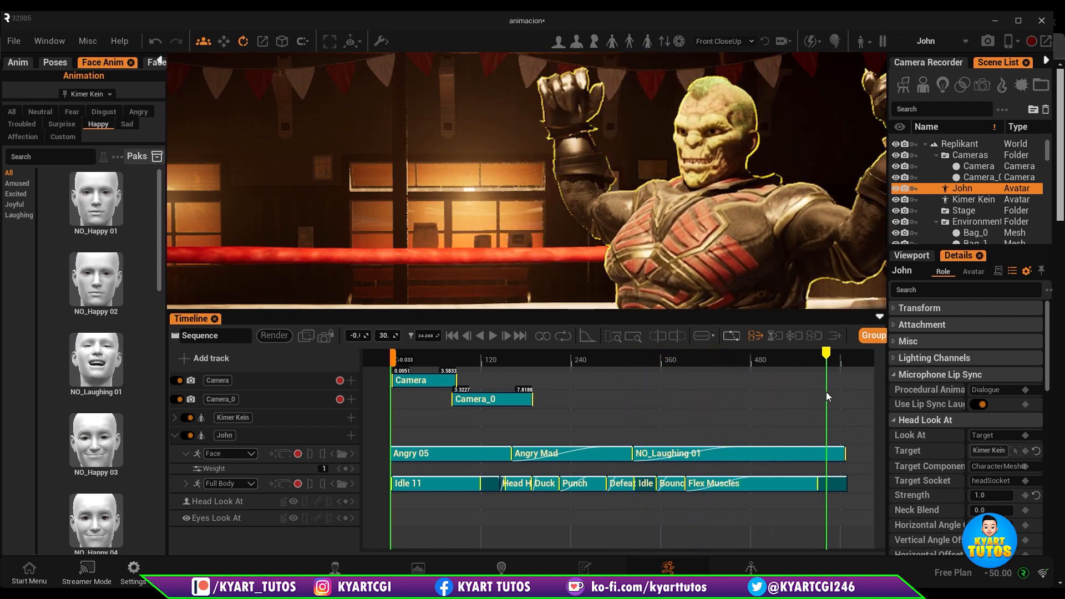
pyautogui.click(827, 392)
pyautogui.scroll(-4, 756, 411)
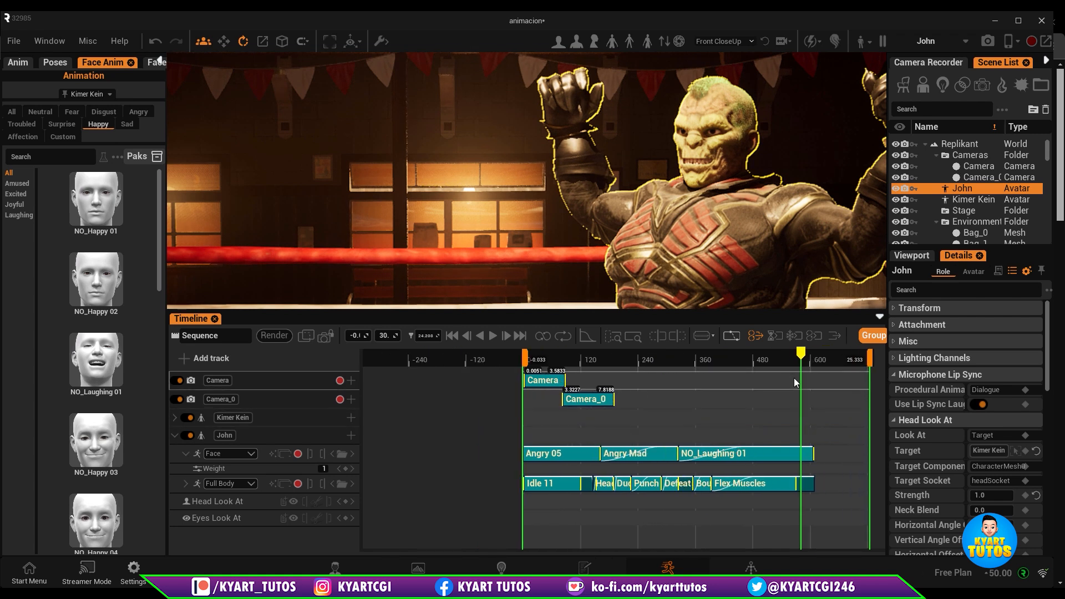
pyautogui.moveTo(871, 359)
pyautogui.mouseDown()
pyautogui.moveTo(813, 366)
pyautogui.moveTo(824, 368)
pyautogui.moveTo(804, 359)
pyautogui.mouseUp()
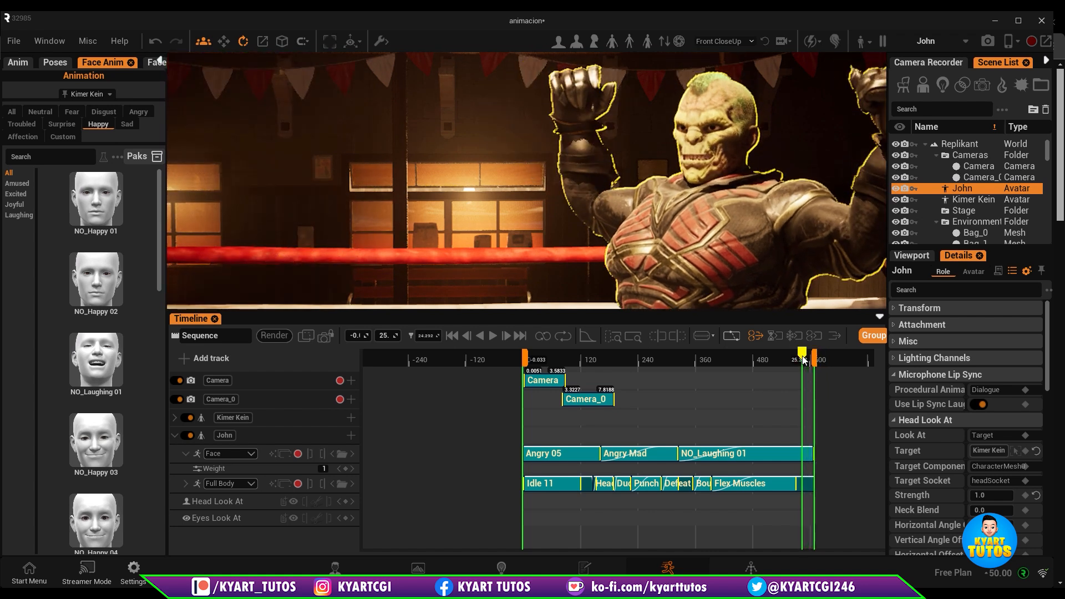
pyautogui.click(175, 438)
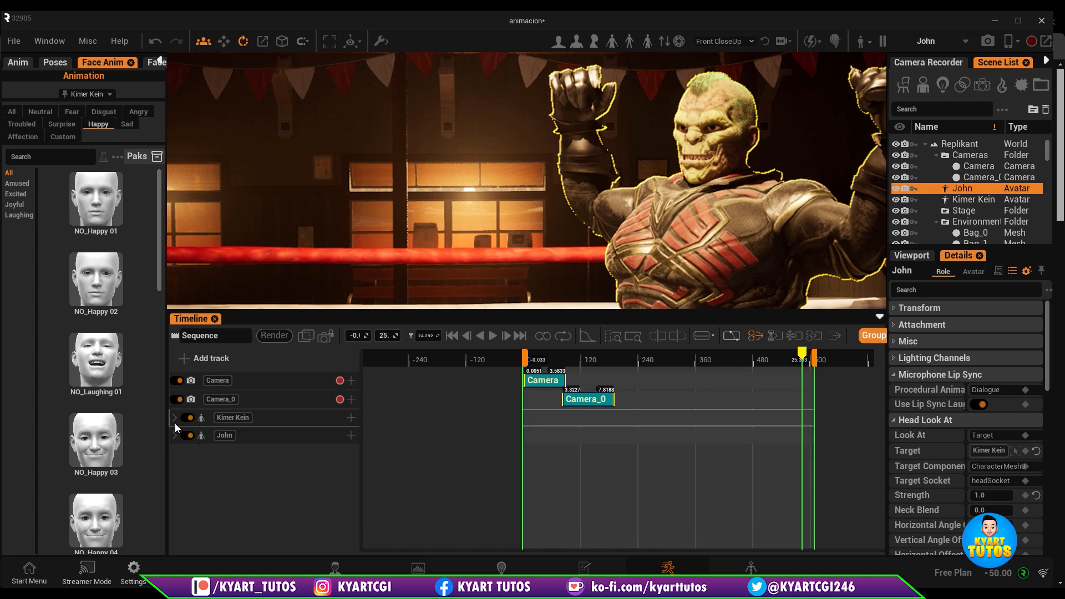
pyautogui.click(175, 424)
pyautogui.click(174, 417)
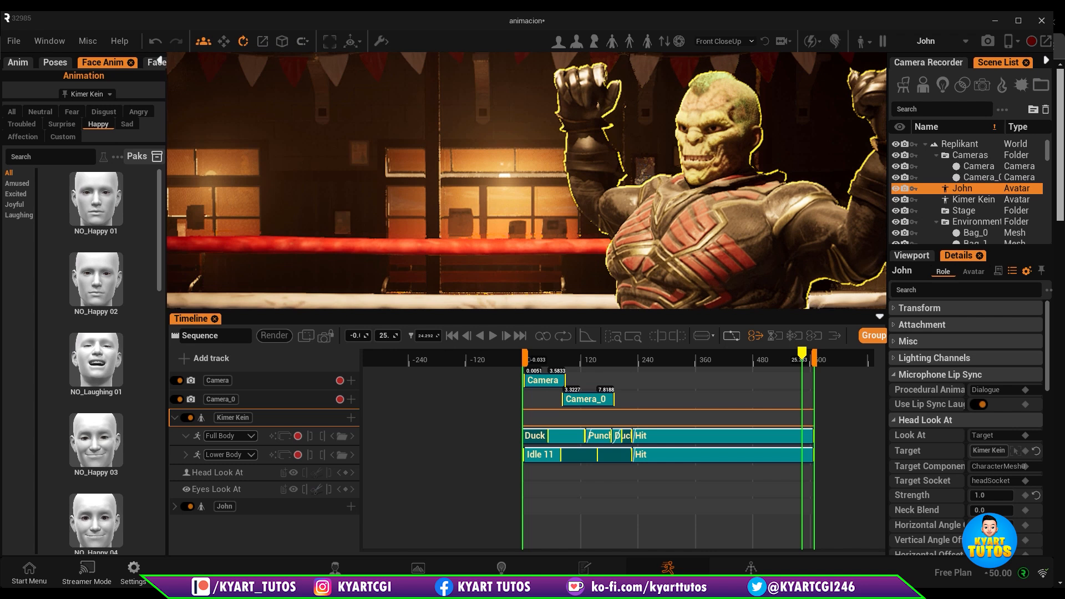
# Bring both fighters into view at about 7.4 seconds, then select Kimer Kein and frame his upper body up close
pyautogui.rightClick(179, 207)
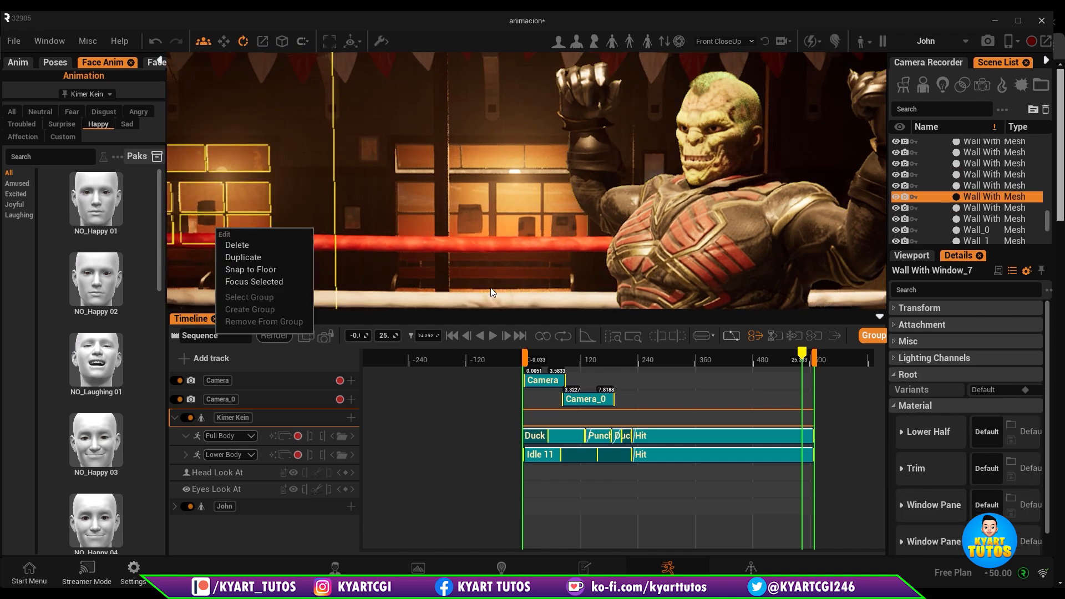
pyautogui.click(254, 281)
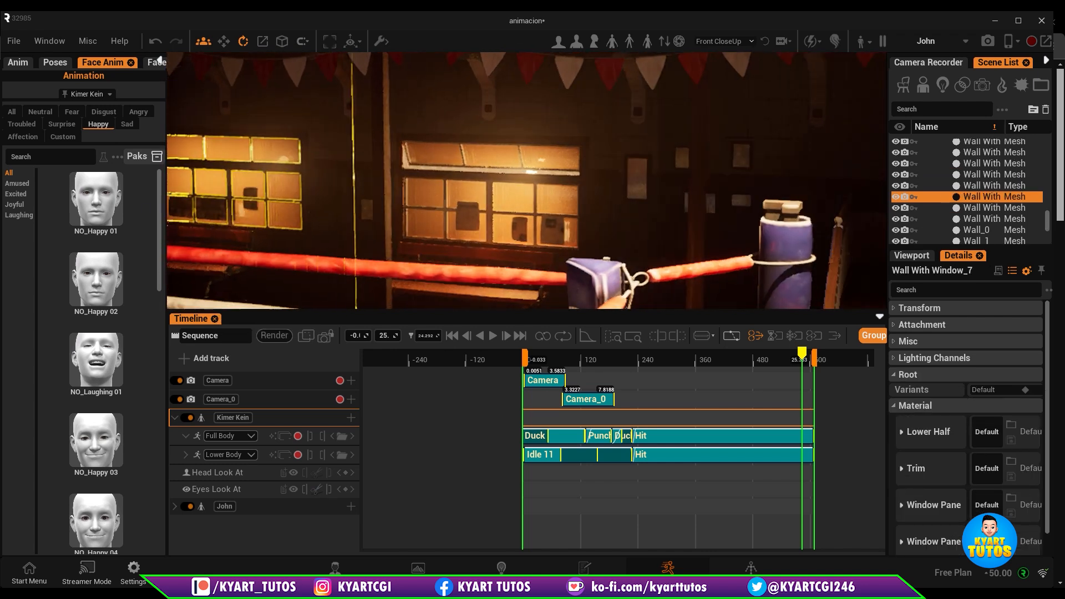
pyautogui.moveTo(332, 220); pyautogui.dragTo(212, 242, button='right')
pyautogui.moveTo(212, 241); pyautogui.dragTo(204, 245, button='middle')
pyautogui.moveTo(205, 244); pyautogui.dragTo(336, 173, button='right')
pyautogui.moveTo(670, 355); pyautogui.dragTo(608, 363)
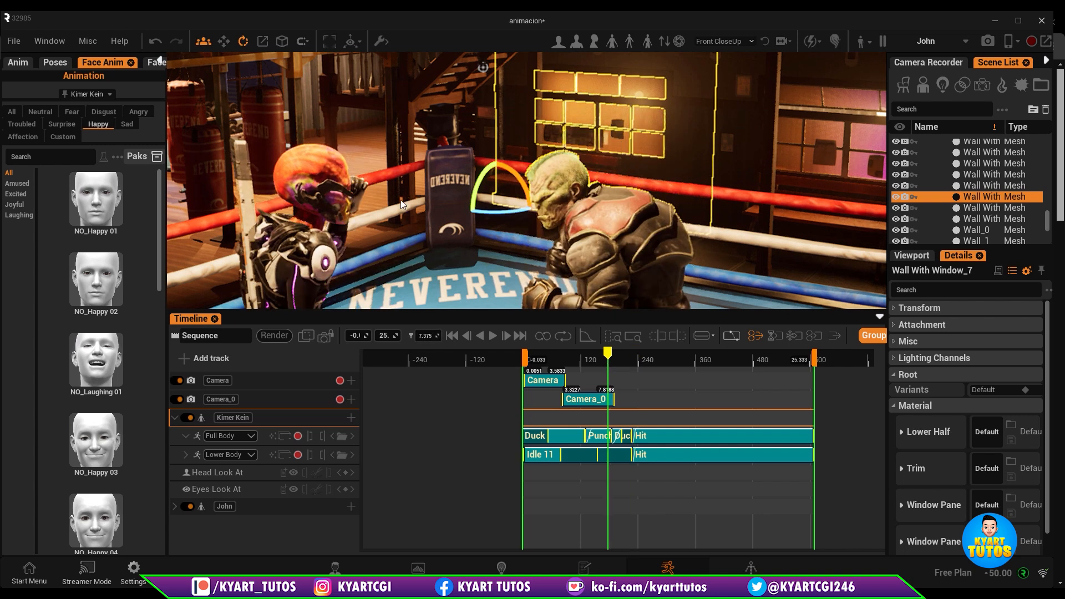
pyautogui.moveTo(400, 205); pyautogui.dragTo(282, 203, button='right')
pyautogui.moveTo(348, 239); pyautogui.dragTo(214, 226, button='right')
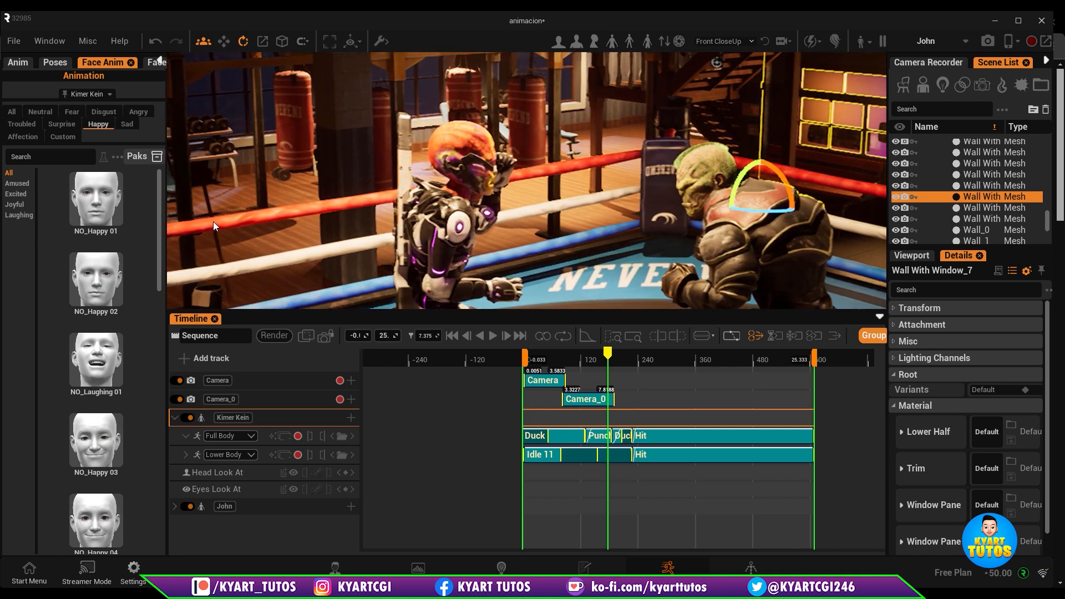
pyautogui.click(441, 235)
pyautogui.moveTo(460, 237); pyautogui.dragTo(472, 191, button='right')
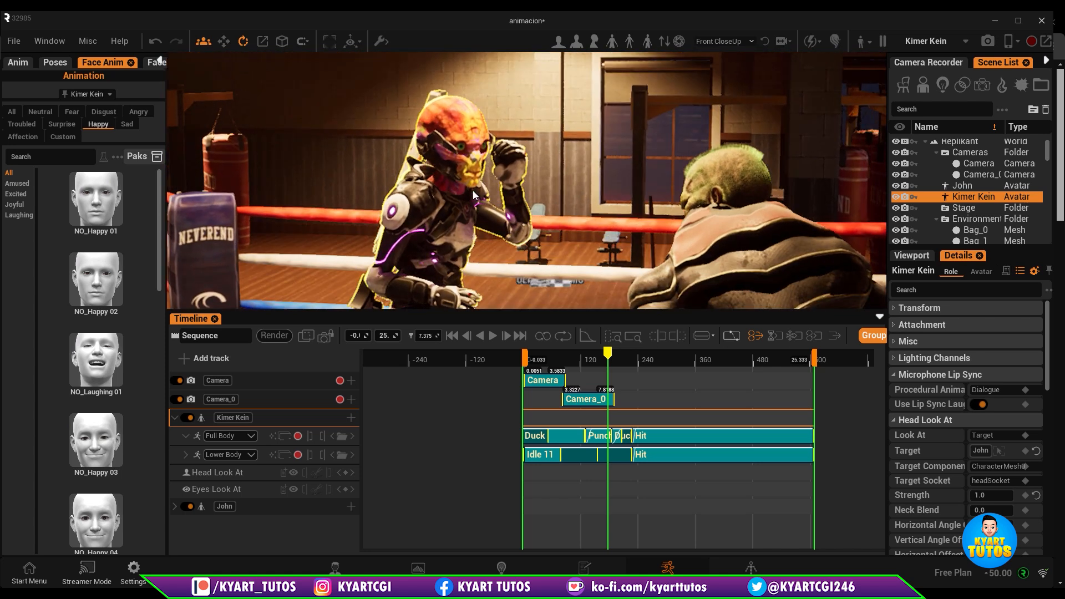
pyautogui.scroll(4, 458, 189)
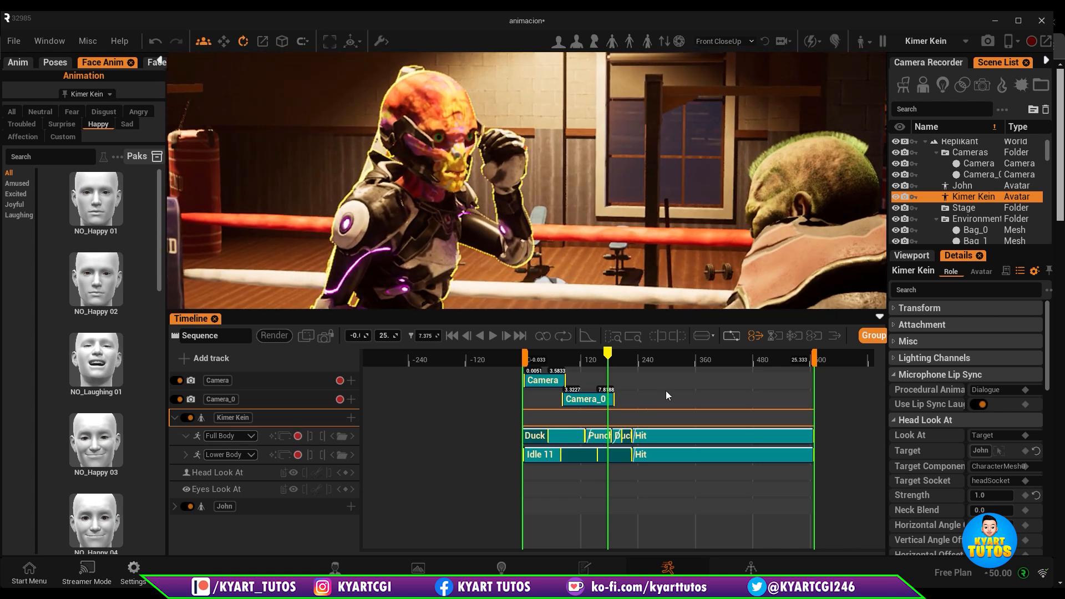
# Add a facial animation track to Kimer Kein and place the Fear 01 clip at the start of the sequence
pyautogui.moveTo(605, 361); pyautogui.dragTo(559, 359)
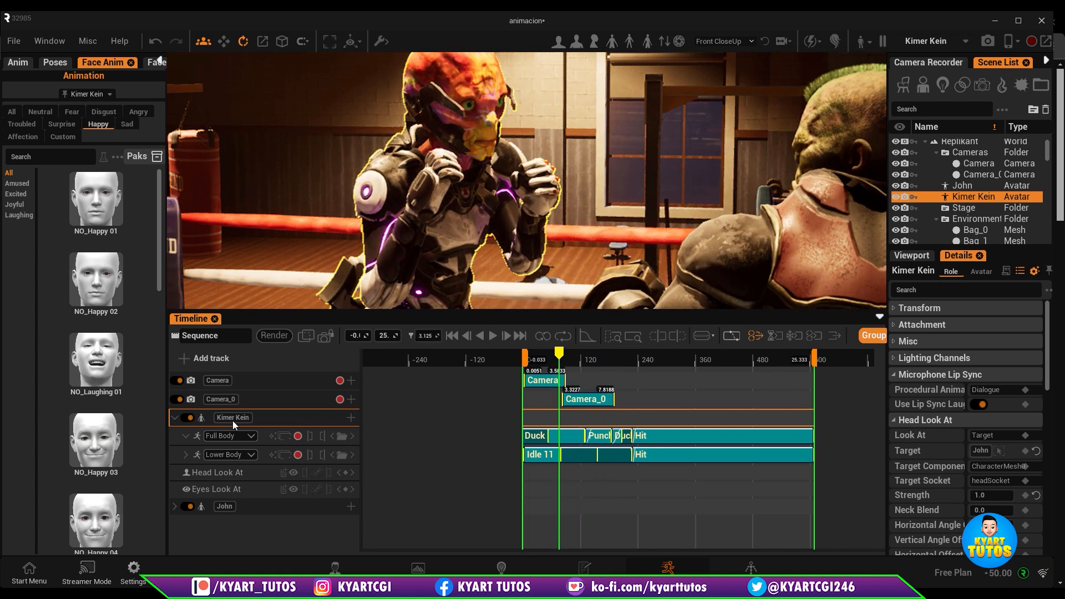
pyautogui.click(351, 418)
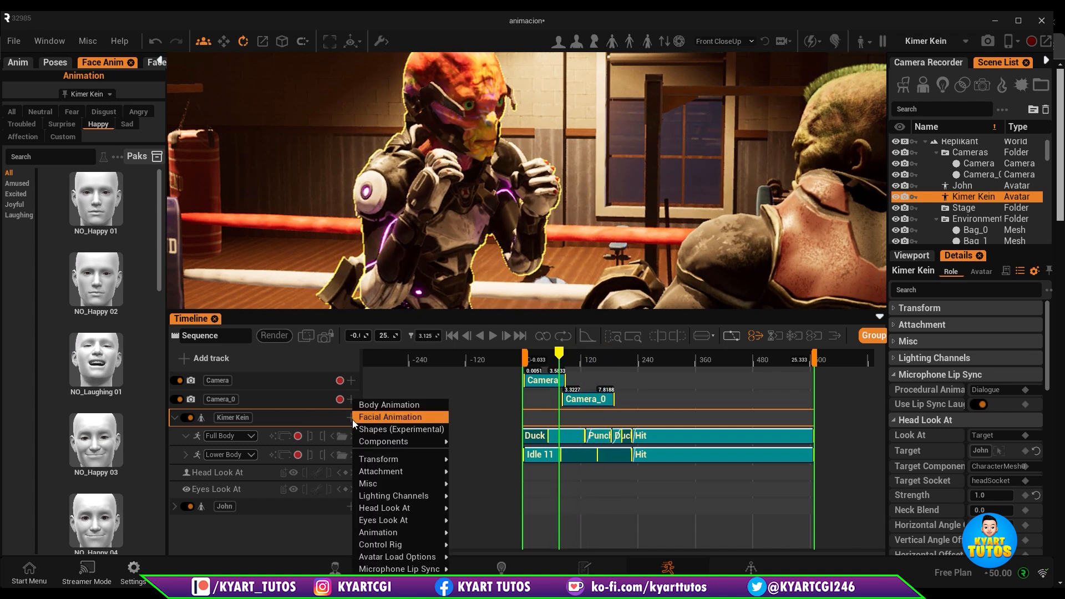
pyautogui.click(397, 416)
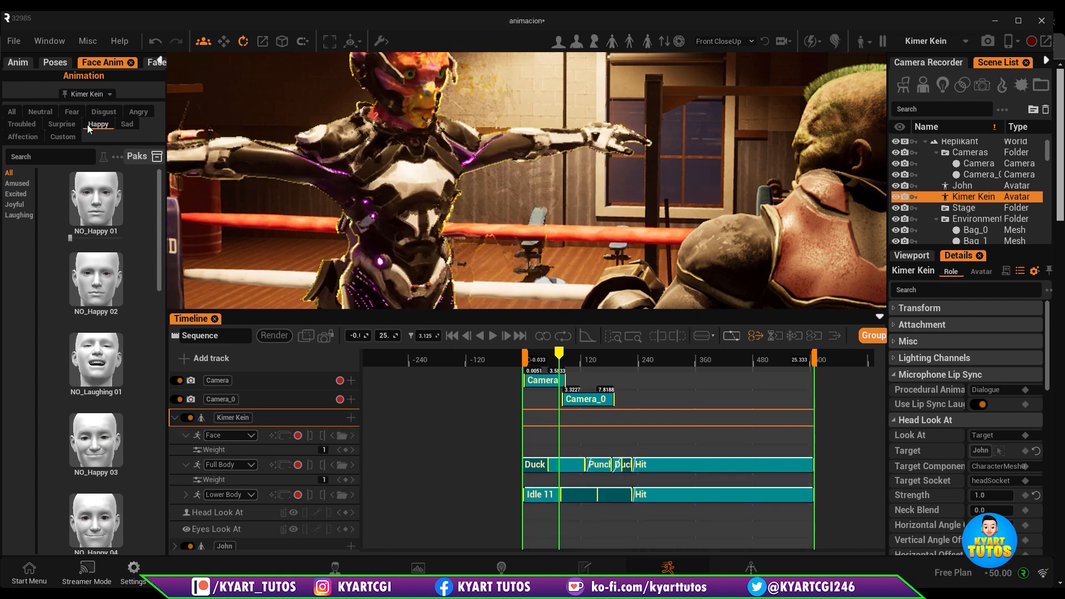
pyautogui.click(72, 112)
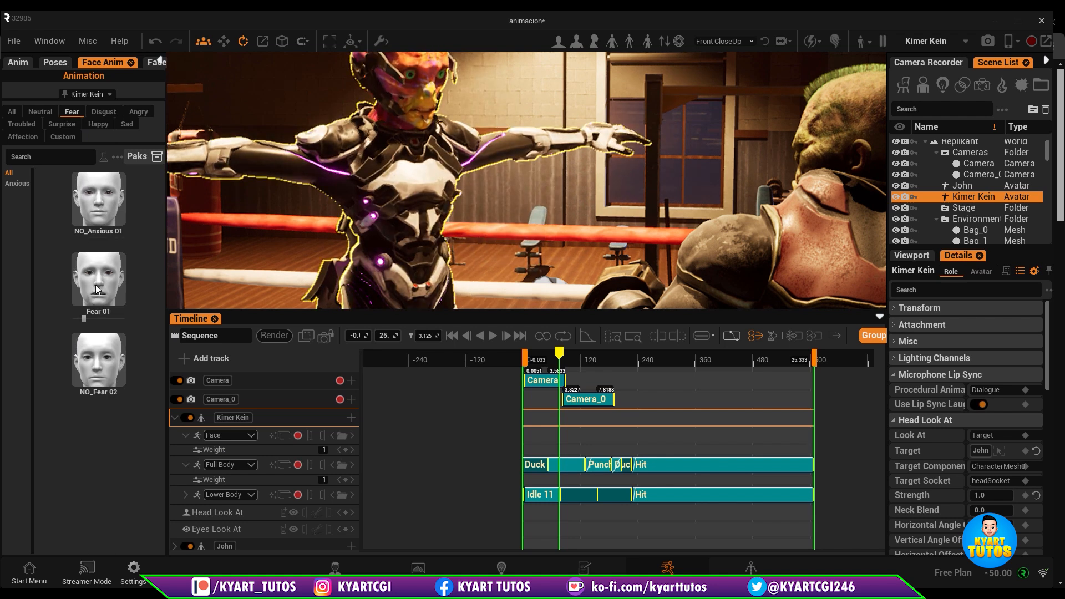
pyautogui.moveTo(156, 334); pyautogui.dragTo(545, 399)
pyautogui.moveTo(560, 407); pyautogui.dragTo(518, 437)
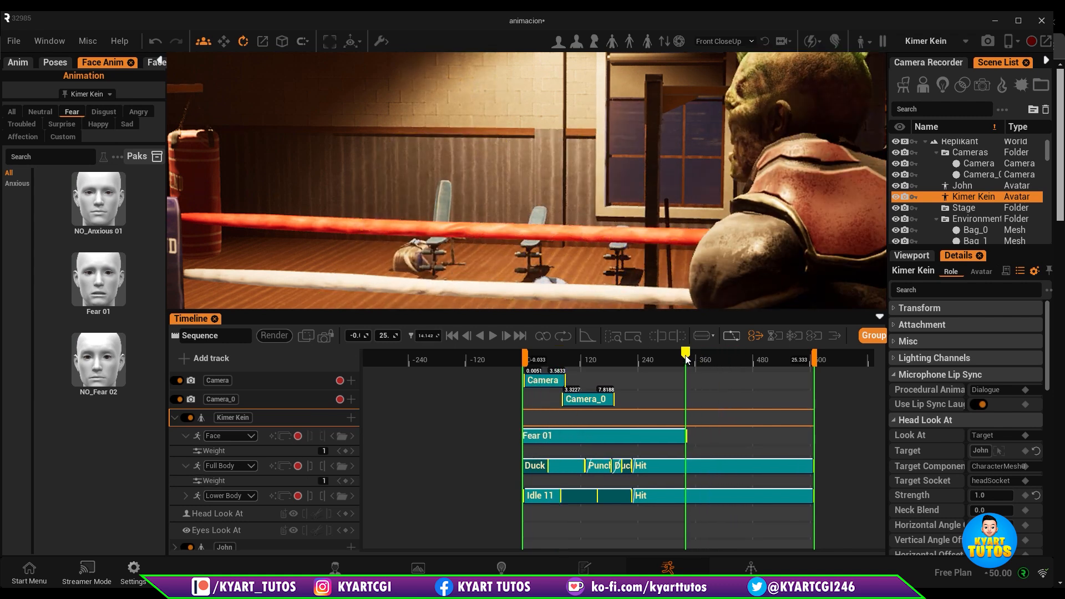
# Check Kimer Kein's fear expression through the exchange of punches and trim the Fear 01 clip to end at about 5.7 seconds
pyautogui.moveTo(687, 360); pyautogui.dragTo(610, 375)
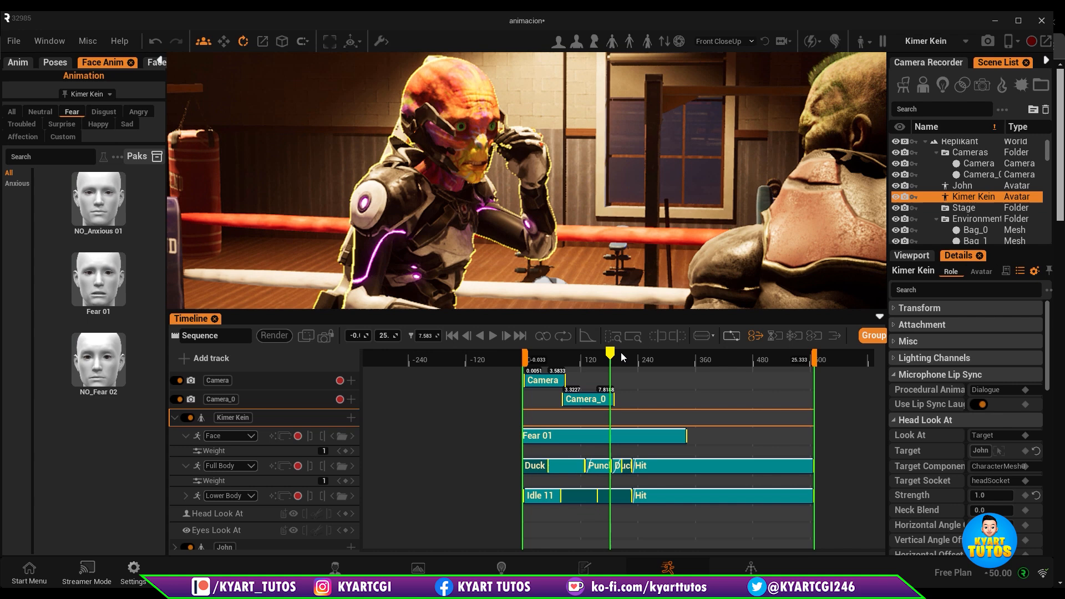
pyautogui.moveTo(602, 355); pyautogui.dragTo(645, 359)
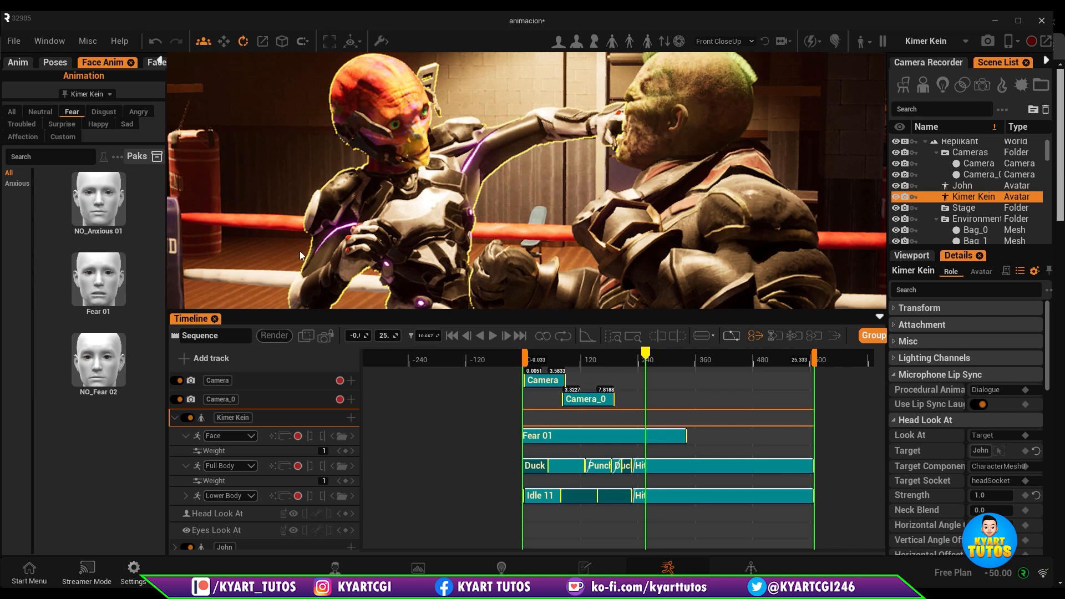
pyautogui.moveTo(640, 357); pyautogui.dragTo(588, 360)
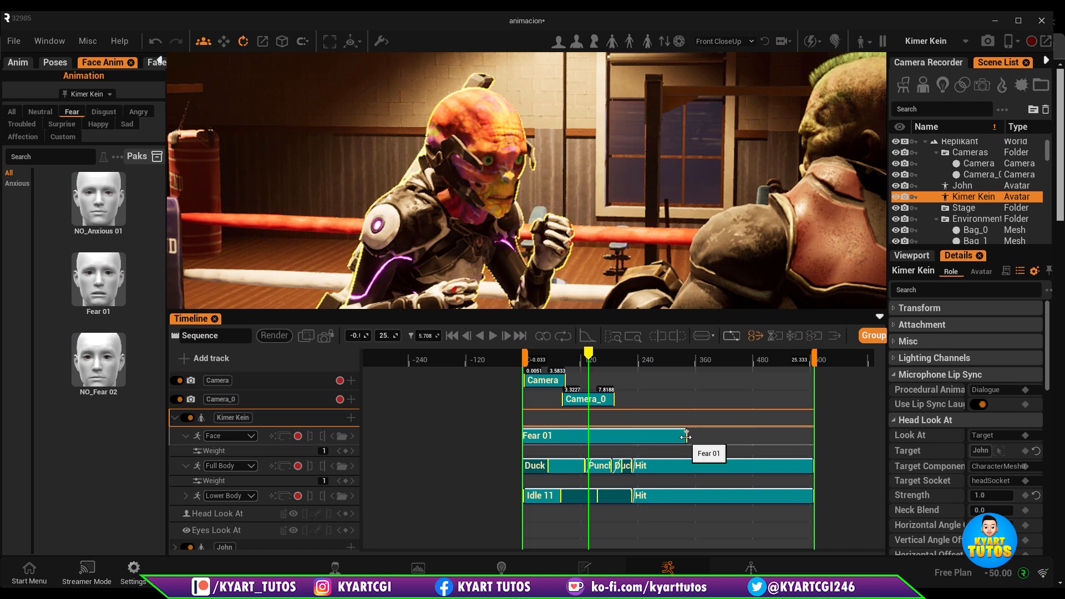
pyautogui.moveTo(686, 436); pyautogui.dragTo(673, 436)
pyautogui.moveTo(591, 442); pyautogui.dragTo(588, 438)
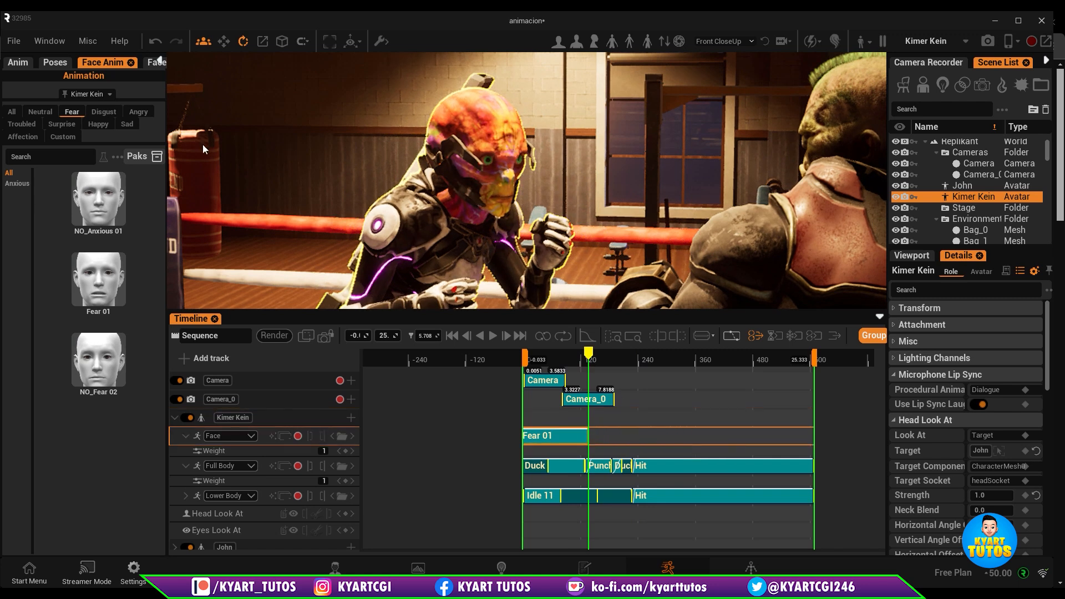
# Add the Angry Mad facial clip to Kimer Kein's Face track, overlapping the end of Fear 01, and preview the expression change
pyautogui.click(137, 113)
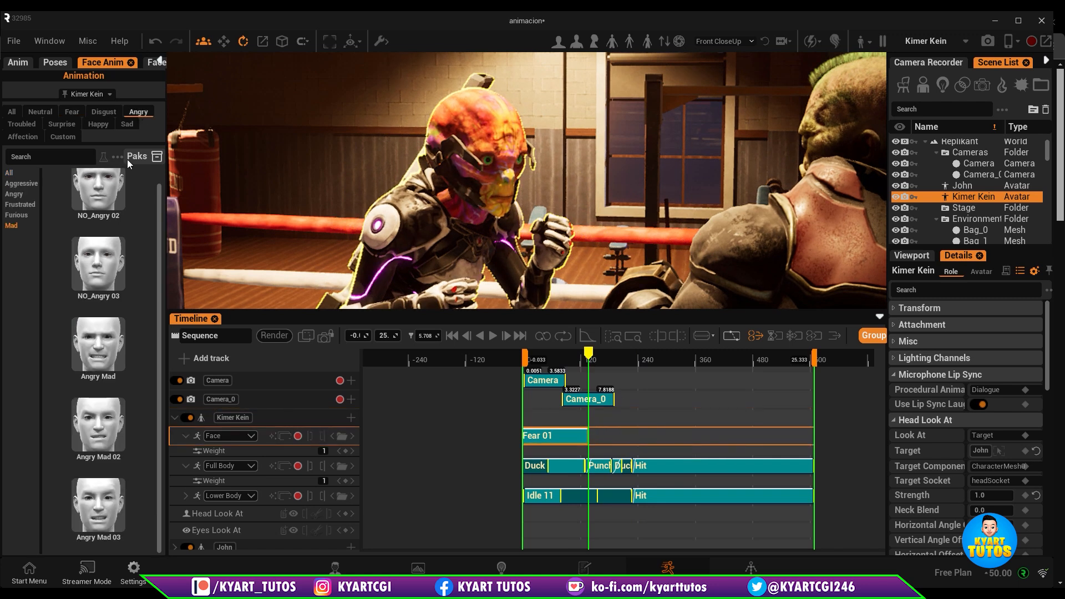
pyautogui.moveTo(92, 353); pyautogui.dragTo(565, 442)
pyautogui.click(586, 360)
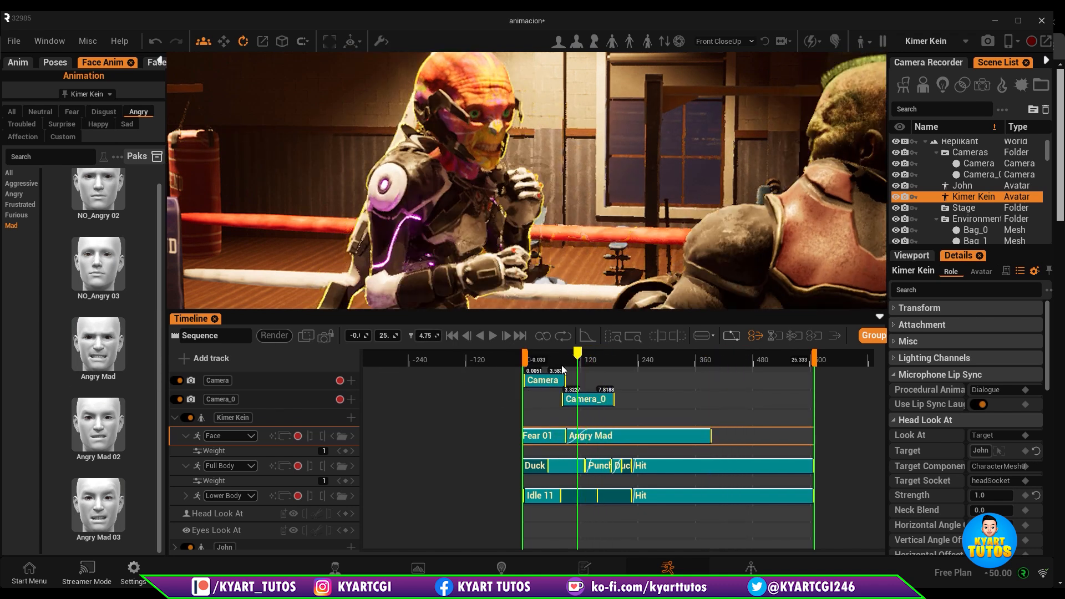
pyautogui.moveTo(591, 367); pyautogui.dragTo(644, 364)
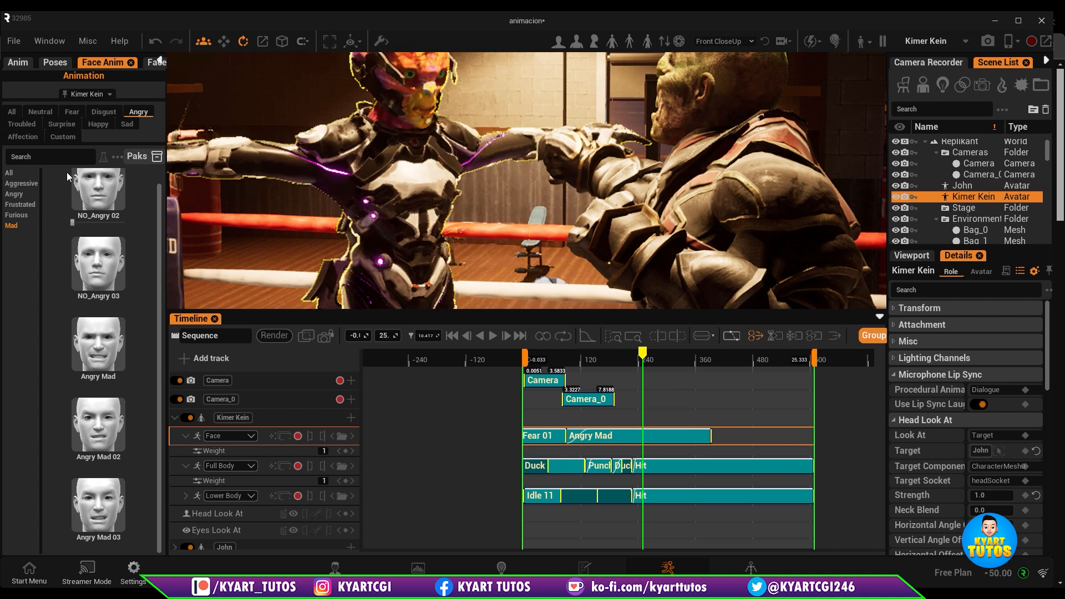
# Try adding the NO_Mindblown 01 surprise clip to Kimer Kein's Face track, overlapping Angry Mad just before the Hit clip
pyautogui.click(61, 125)
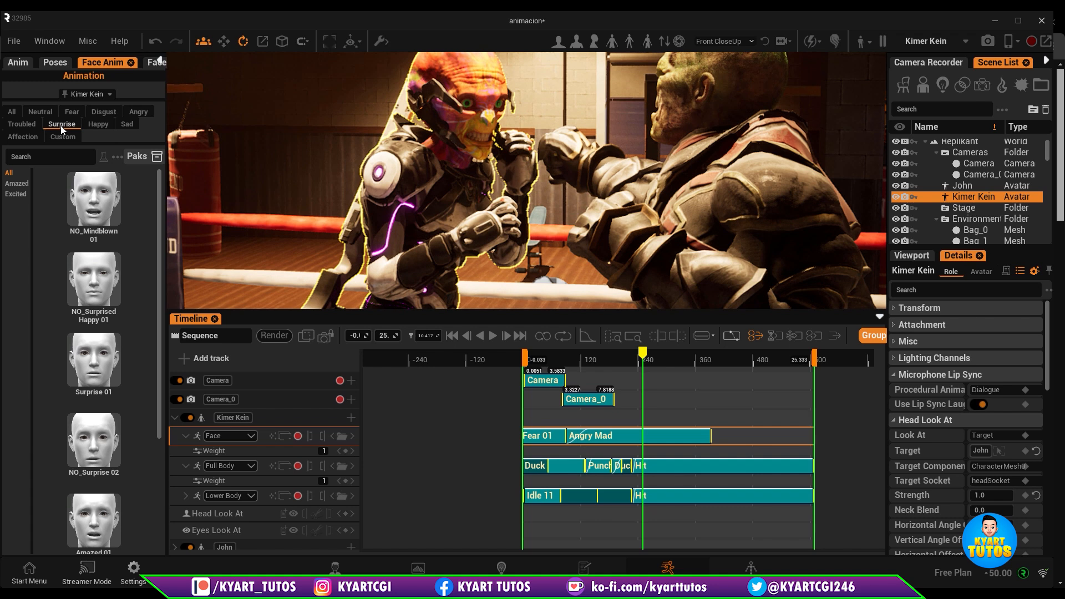
pyautogui.moveTo(159, 365); pyautogui.dragTo(148, 204)
pyautogui.click(72, 112)
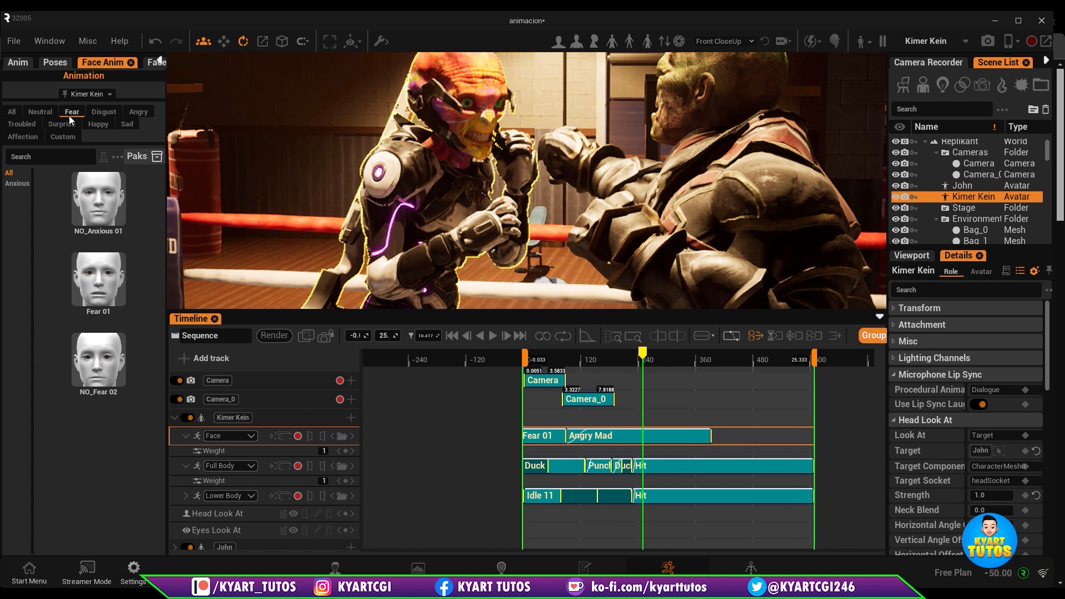
pyautogui.click(69, 125)
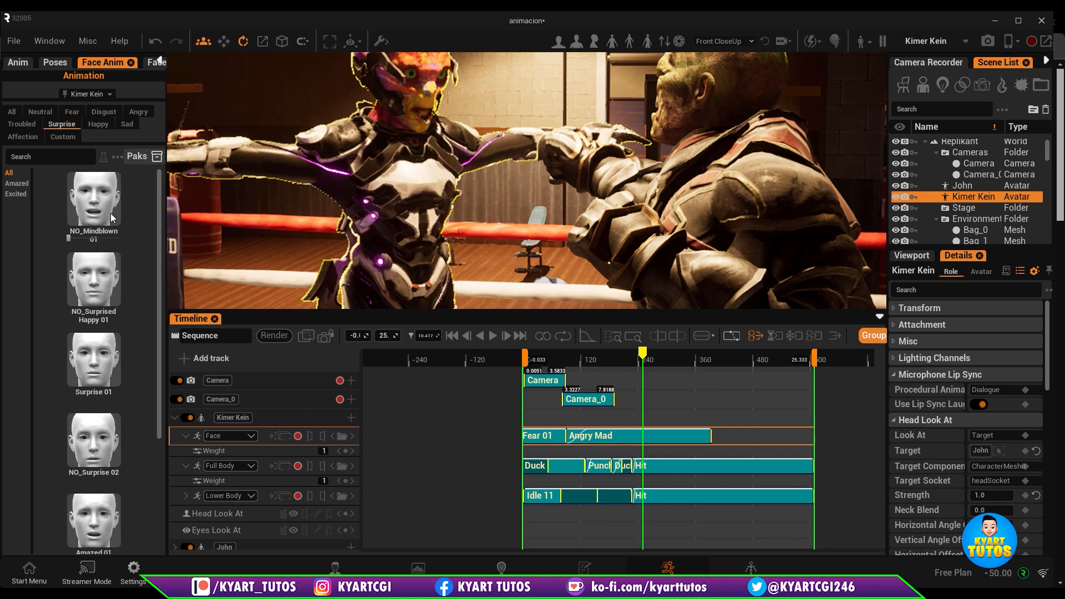
pyautogui.moveTo(86, 202); pyautogui.dragTo(335, 275)
pyautogui.moveTo(642, 439)
pyautogui.mouseDown()
pyautogui.moveTo(660, 441)
pyautogui.moveTo(615, 437)
pyautogui.moveTo(625, 437)
pyautogui.mouseUp()
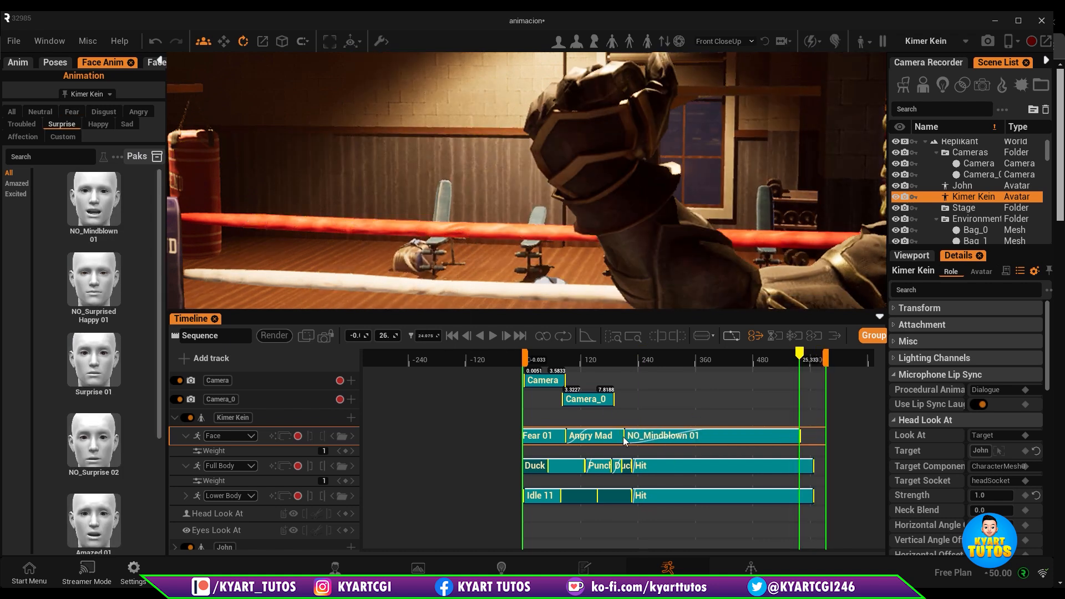
# Preview Kimer Kein's surprised reaction to the hit, try shortening the NO_Mindblown 01 clip, and remove it from his Face track
pyautogui.moveTo(799, 353); pyautogui.dragTo(591, 358)
pyautogui.moveTo(604, 402); pyautogui.dragTo(648, 398)
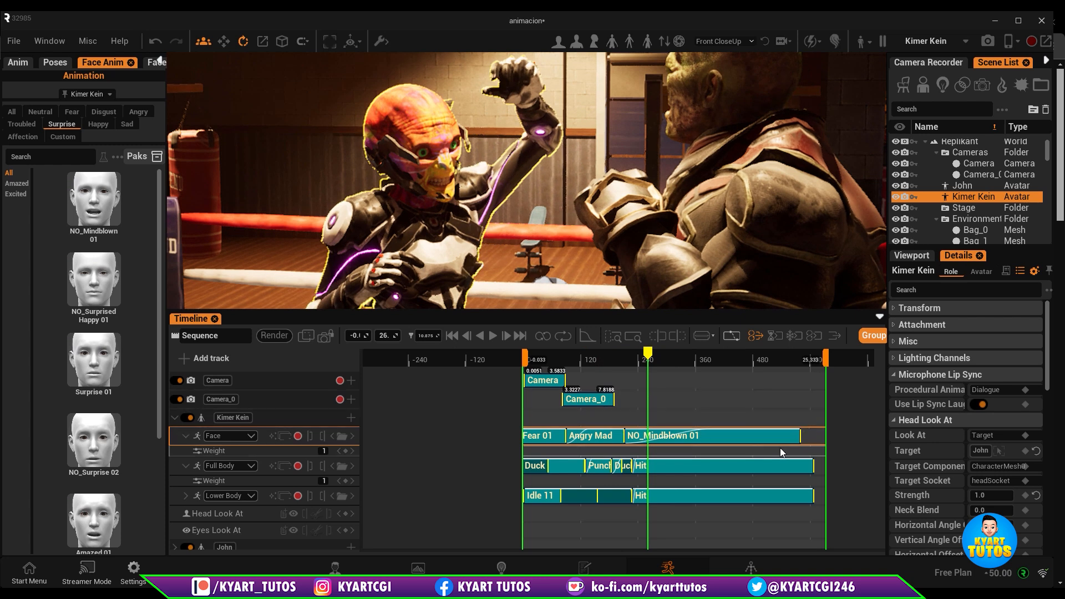
pyautogui.moveTo(800, 437); pyautogui.dragTo(786, 437)
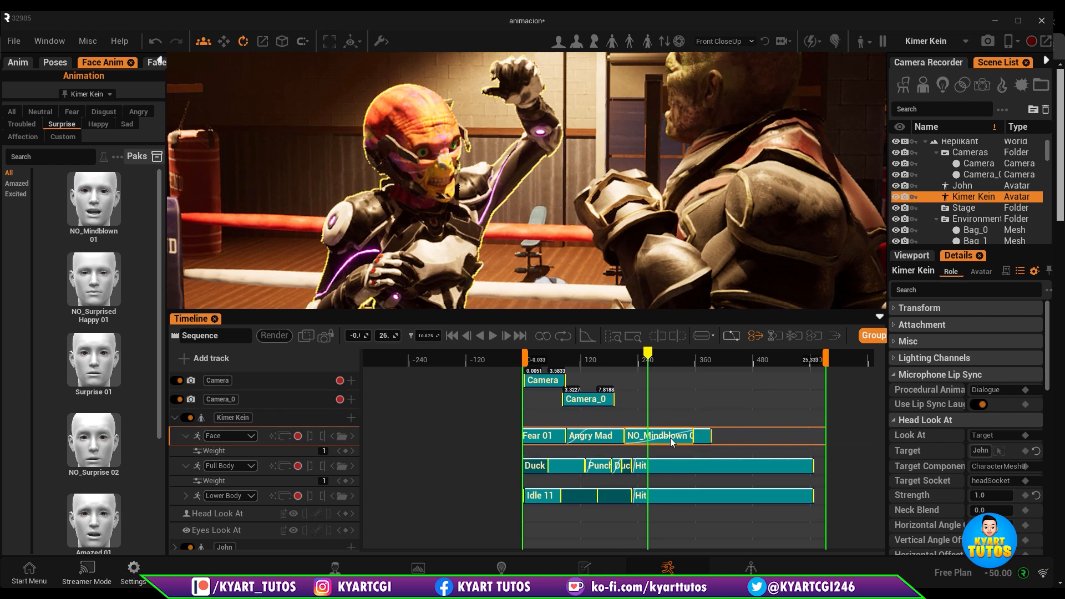
pyautogui.moveTo(679, 438); pyautogui.dragTo(713, 440)
pyautogui.moveTo(641, 433); pyautogui.dragTo(633, 432)
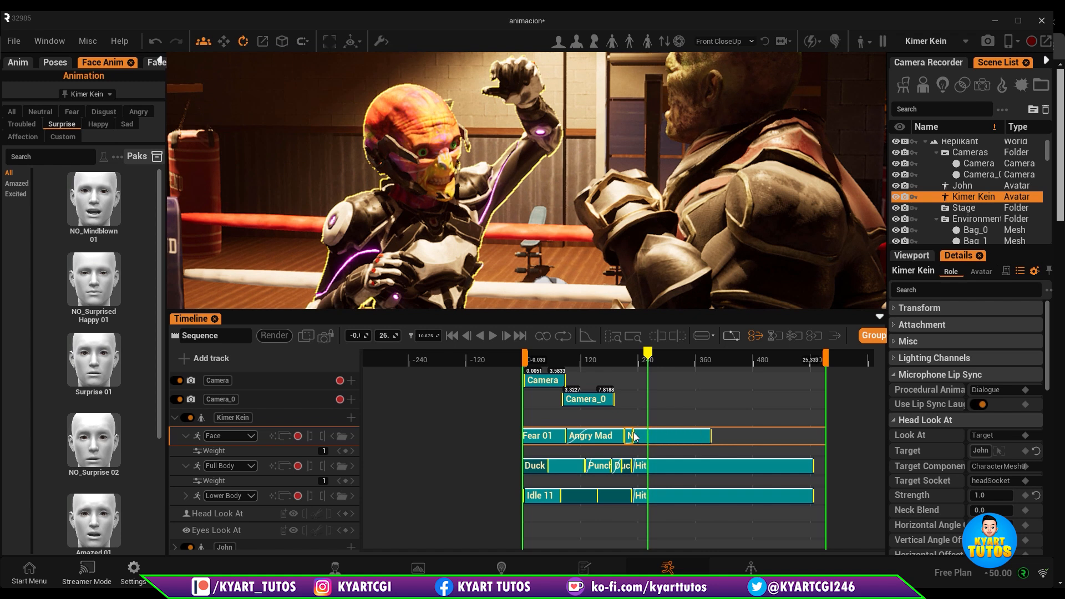
pyautogui.click(661, 434)
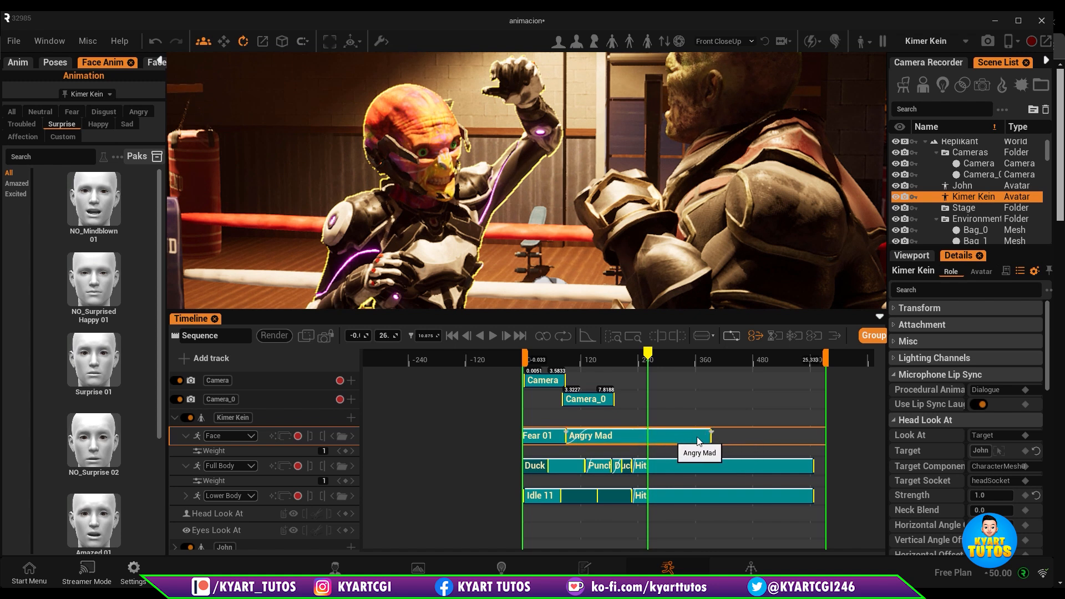
# Rearrange Kimer Kein's Face track so Angry Mad overlaps Fear 01, ends just before the Hit clip, and leads into NO_Mindblown 01
pyautogui.moveTo(670, 437); pyautogui.dragTo(762, 441)
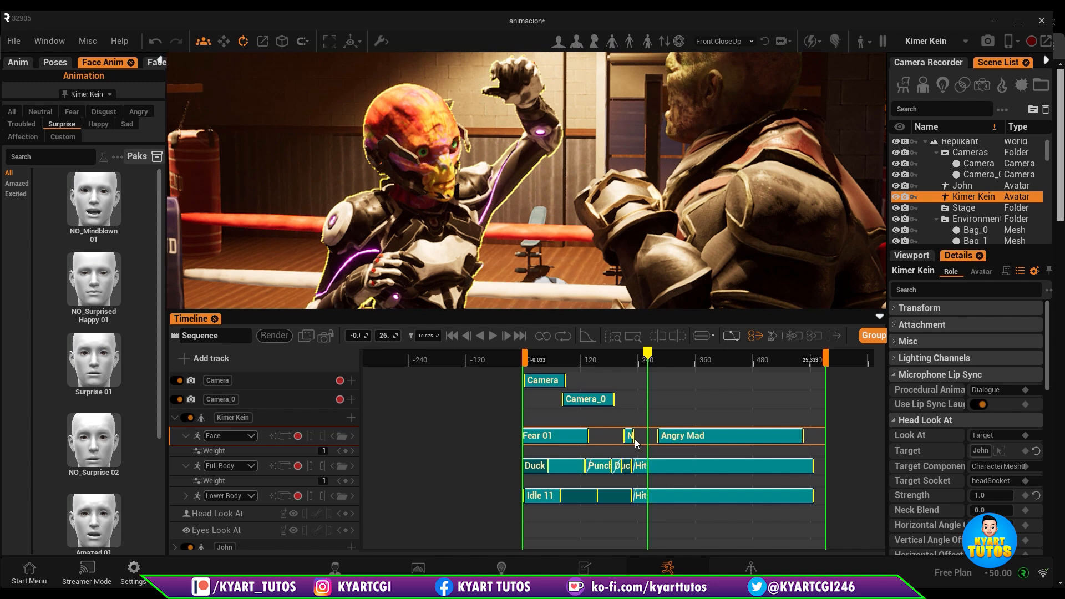
pyautogui.moveTo(635, 438); pyautogui.dragTo(674, 439)
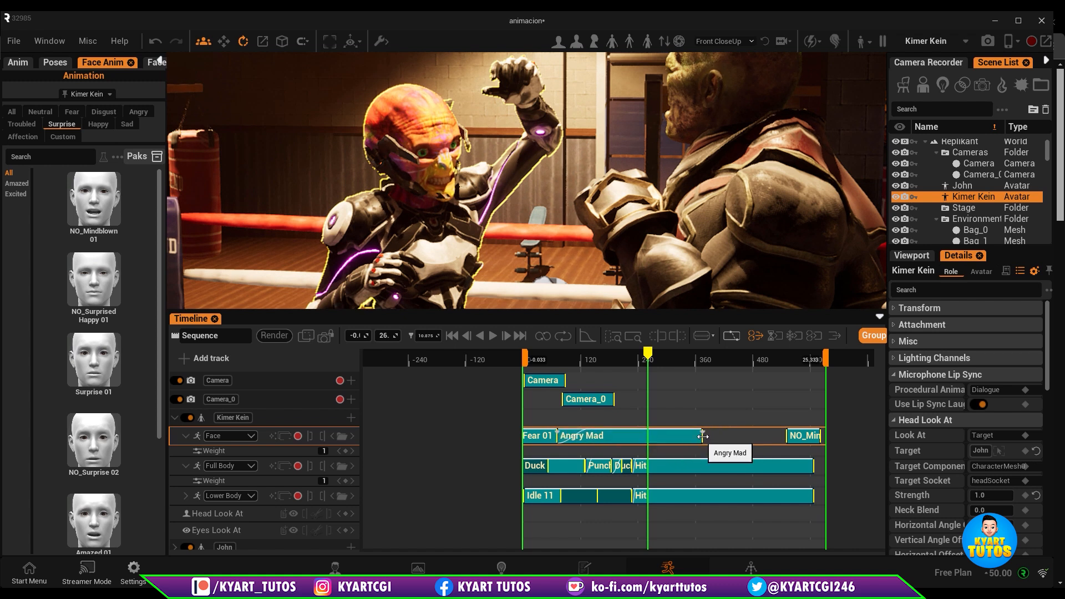
pyautogui.moveTo(702, 436); pyautogui.dragTo(638, 442)
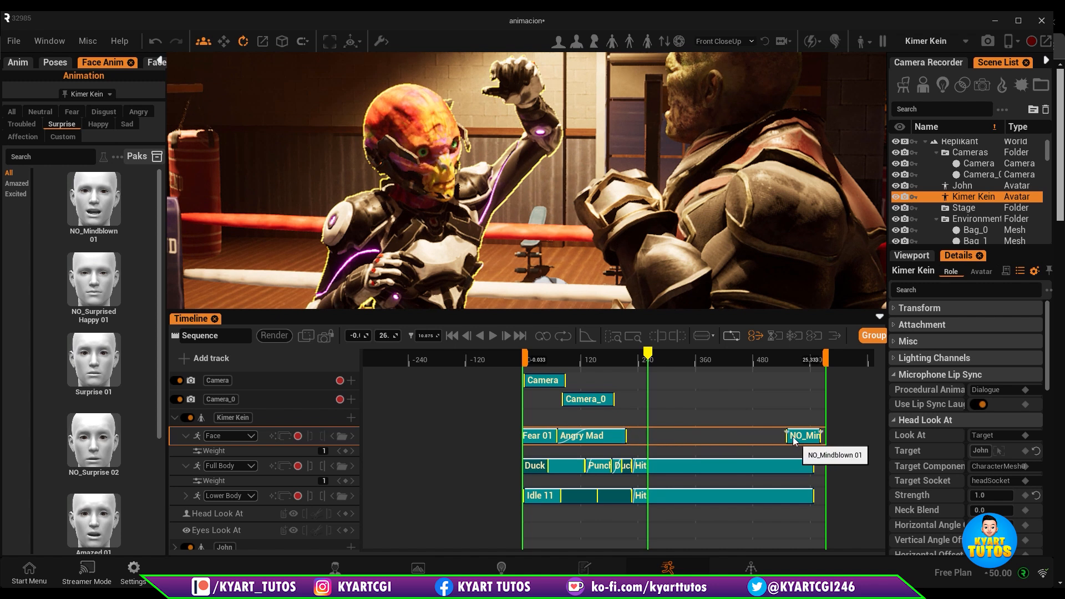
pyautogui.moveTo(790, 440); pyautogui.dragTo(630, 440)
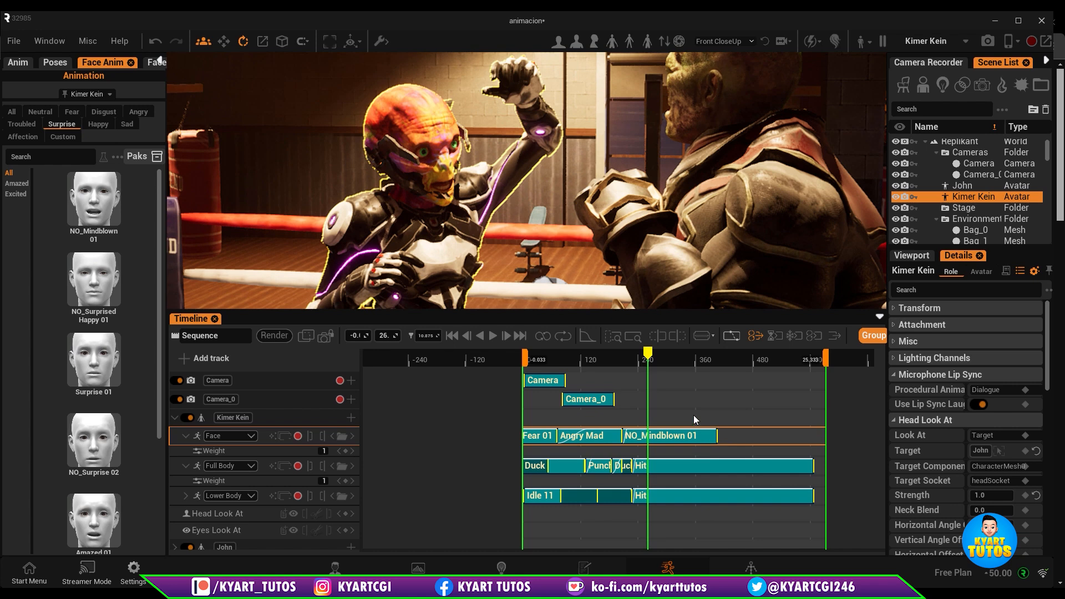
# Extend NO_Mindblown 01 through the knockdown, pull the sequence end back to the end of the Hit clip, and save the project
pyautogui.moveTo(649, 358); pyautogui.dragTo(672, 361)
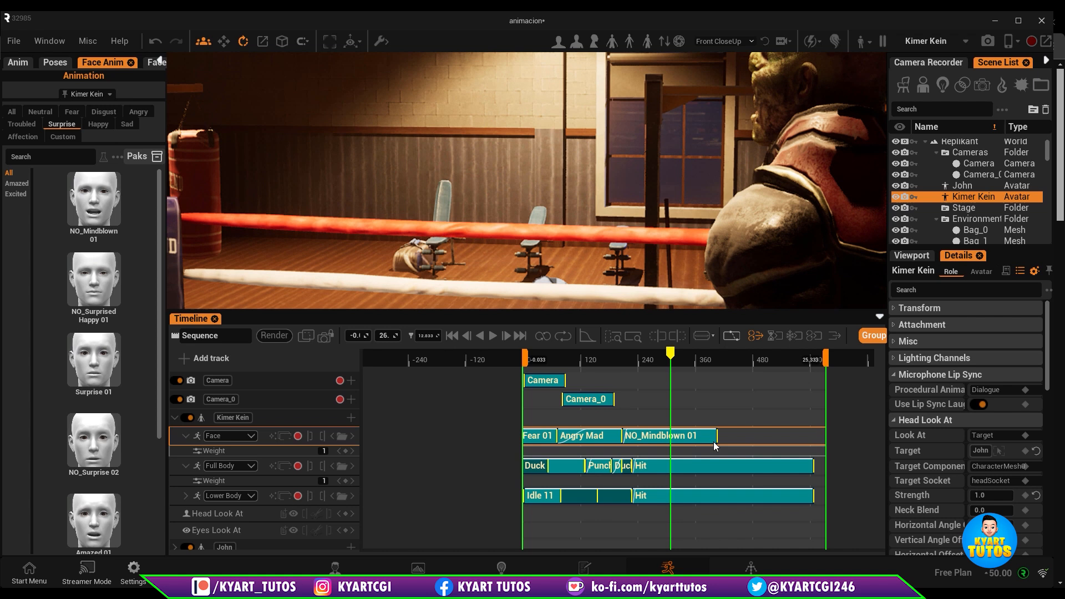
pyautogui.moveTo(716, 436); pyautogui.dragTo(829, 436)
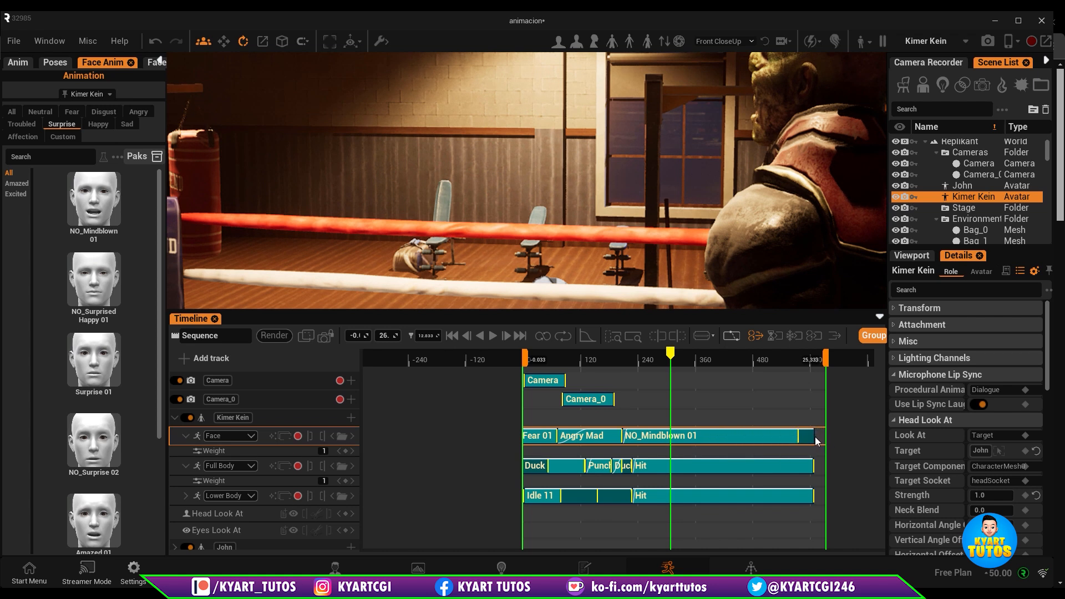
pyautogui.moveTo(825, 359); pyautogui.dragTo(813, 360)
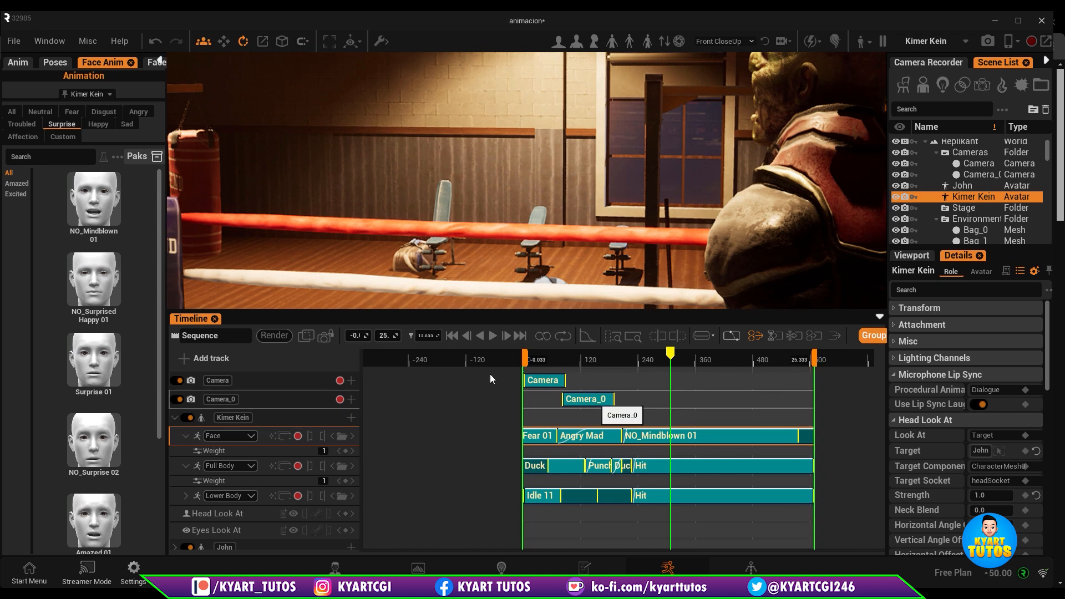
pyautogui.hotkey('ctrl', 's')
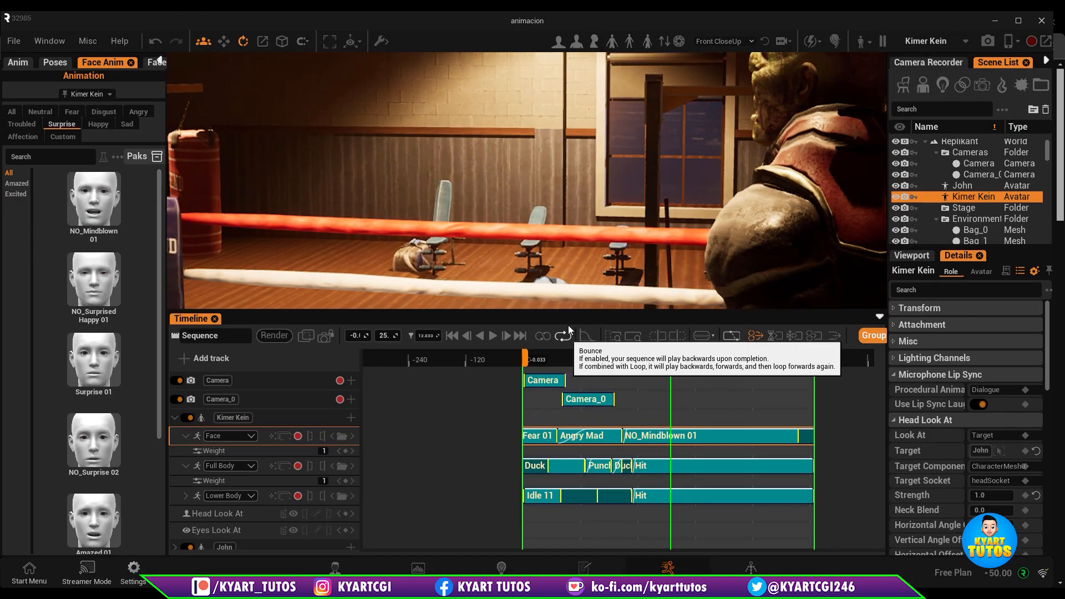
# Frame both fighters in the ring at about 4.3 seconds and create a new camera from that viewport view
pyautogui.moveTo(572, 317); pyautogui.dragTo(582, 391)
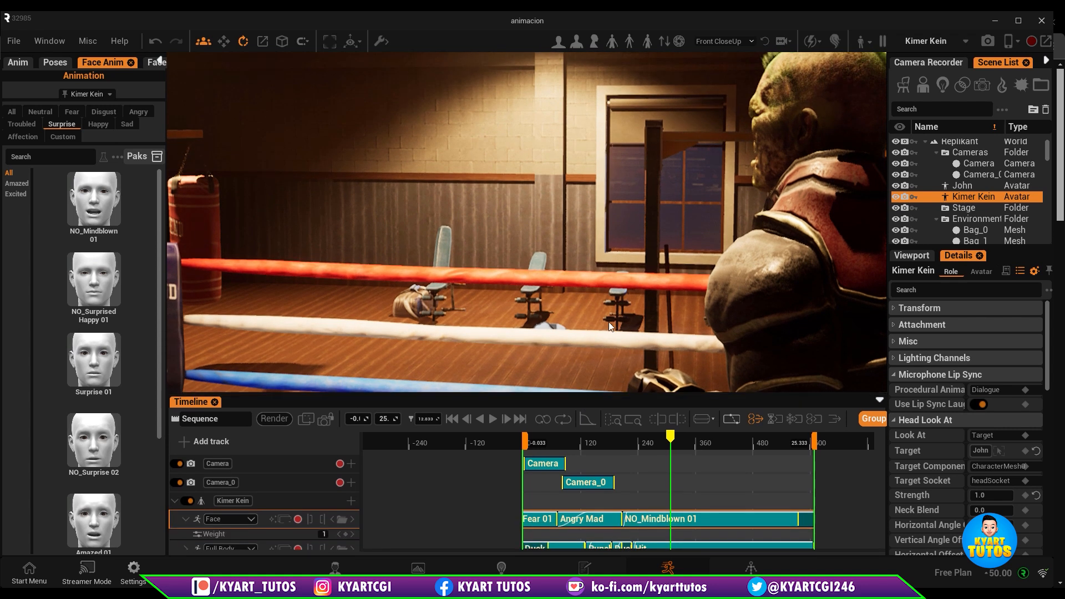
pyautogui.scroll(-5, 459, 312)
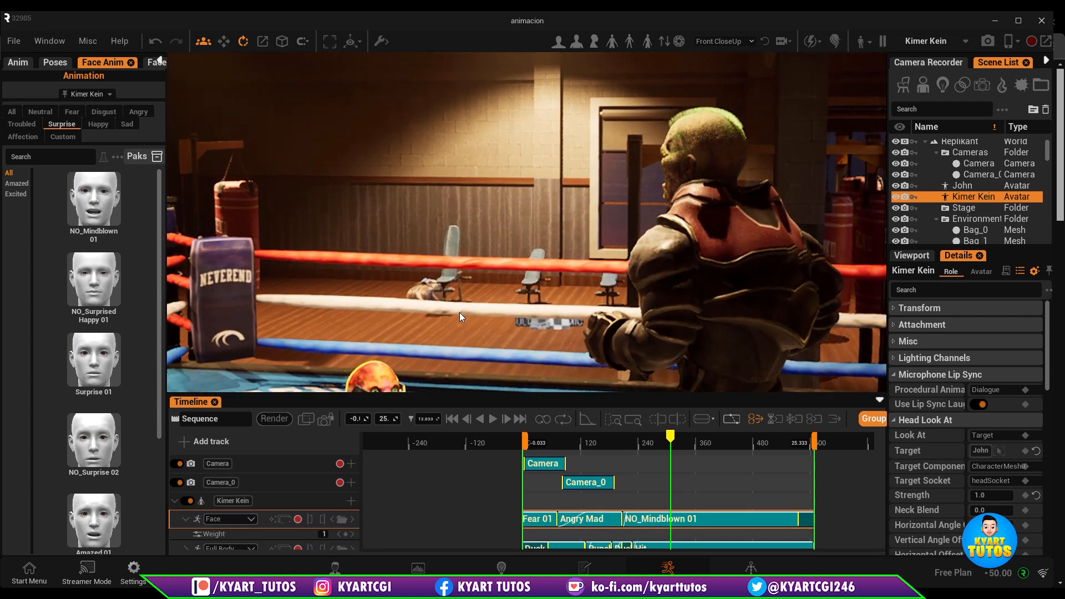
pyautogui.scroll(-1, 463, 317)
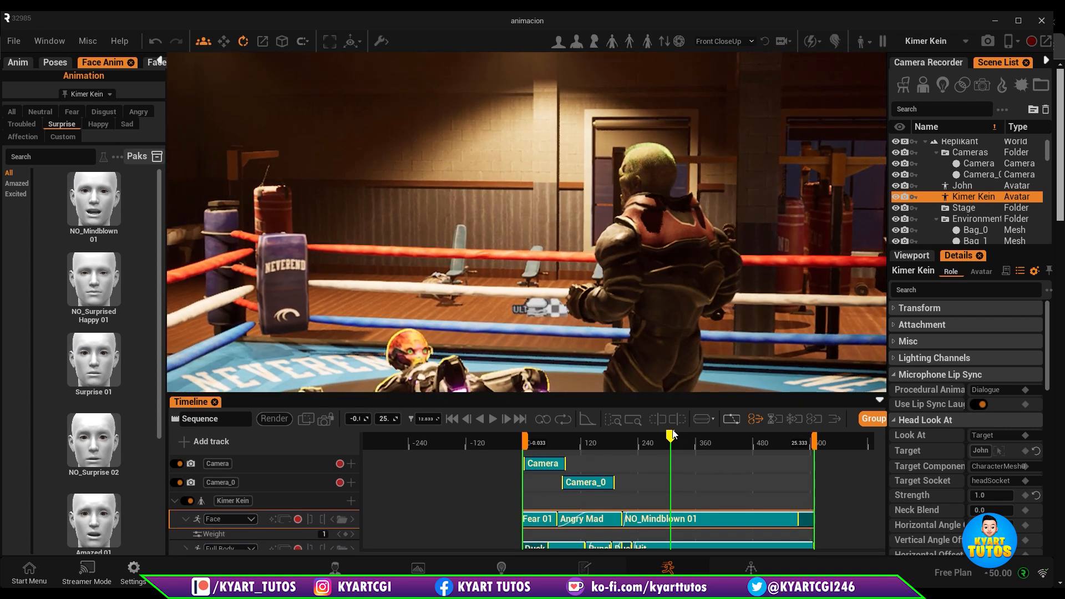
pyautogui.moveTo(605, 445)
pyautogui.mouseDown()
pyautogui.moveTo(534, 445)
pyautogui.moveTo(626, 447)
pyautogui.moveTo(610, 444)
pyautogui.mouseUp()
pyautogui.keyDown('alt'); pyautogui.moveTo(574, 295); pyautogui.dragTo(546, 297); pyautogui.keyUp('alt')
pyautogui.keyDown('alt'); pyautogui.moveTo(416, 133); pyautogui.dragTo(389, 134); pyautogui.keyUp('alt')
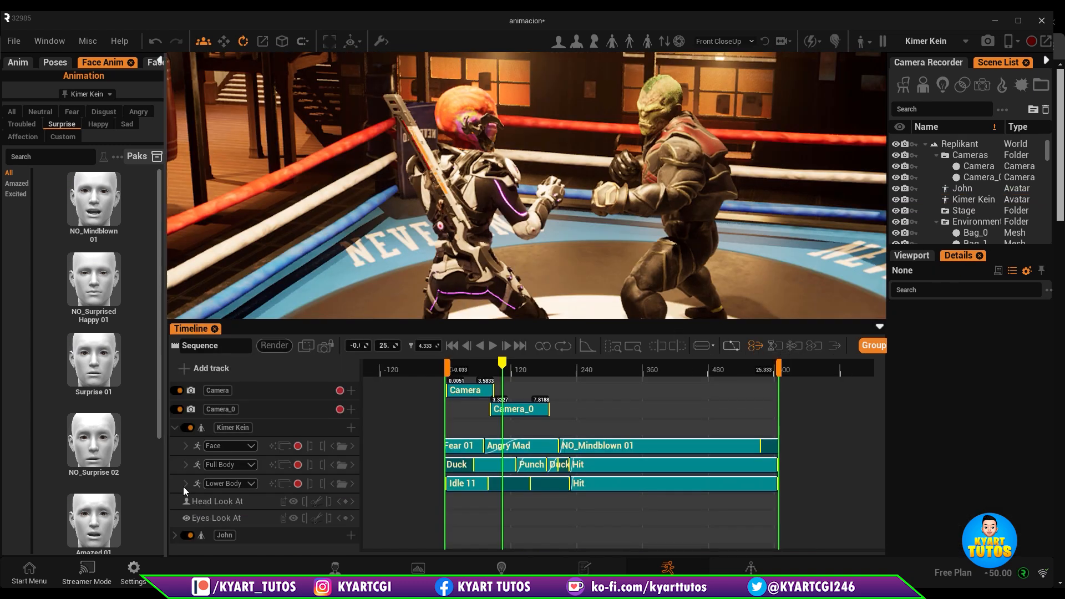
pyautogui.click(175, 428)
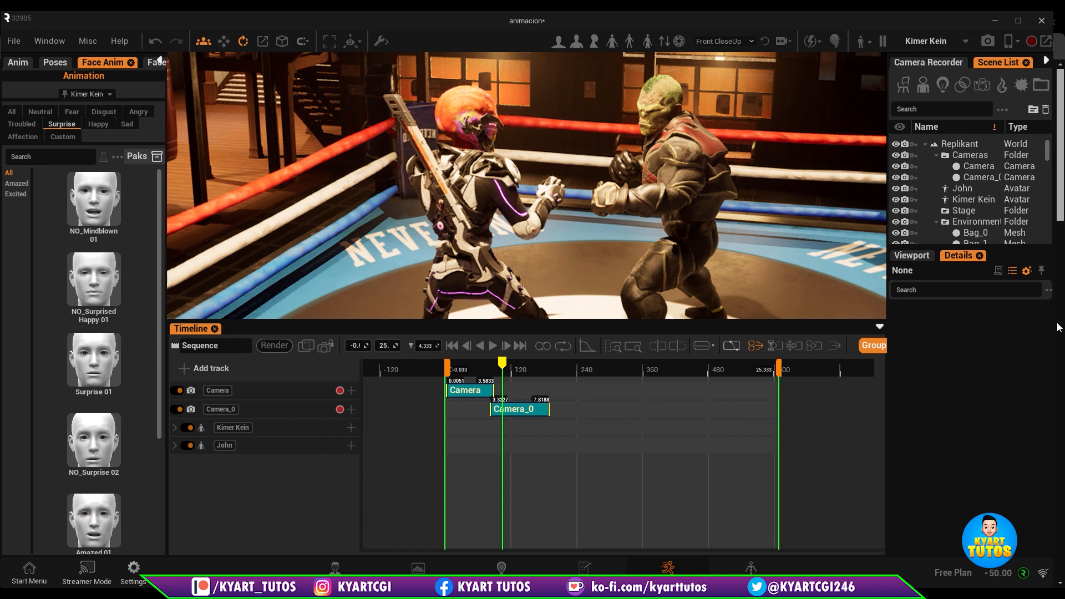
pyautogui.click(911, 256)
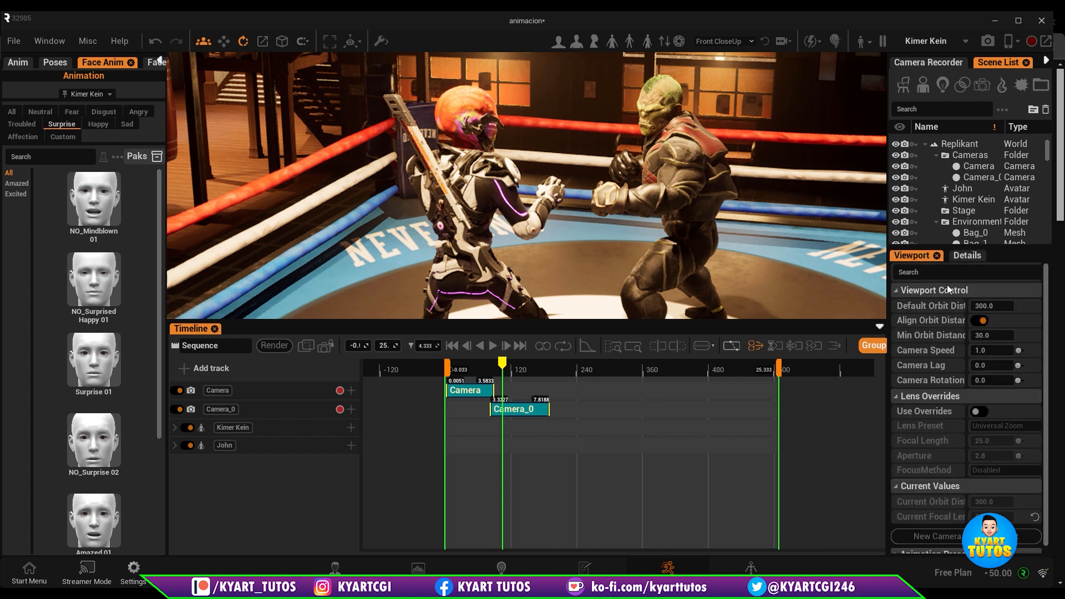
pyautogui.scroll(-1, 1048, 390)
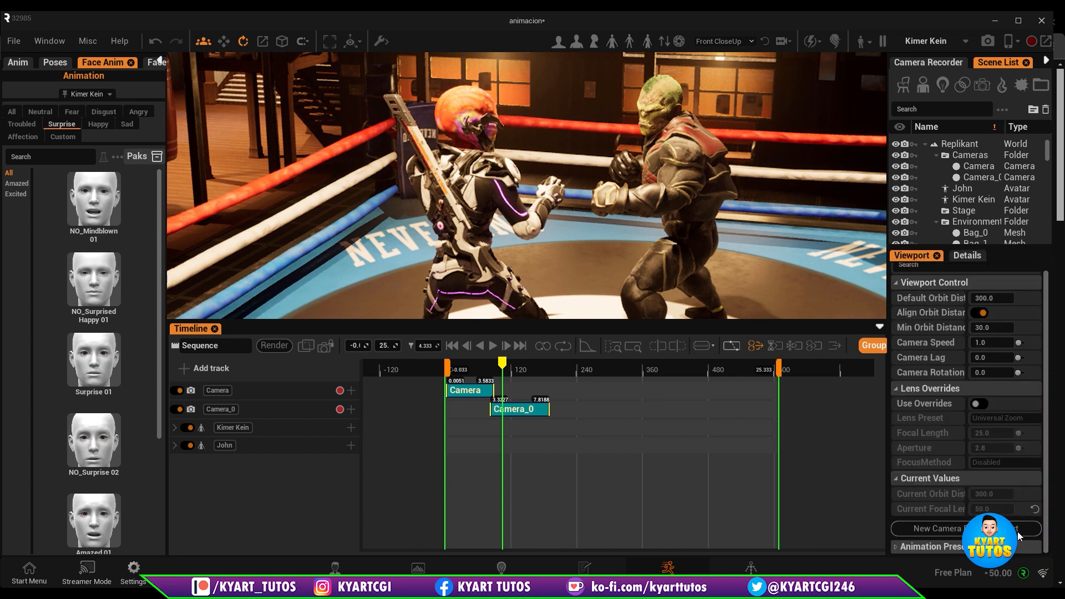
pyautogui.click(937, 528)
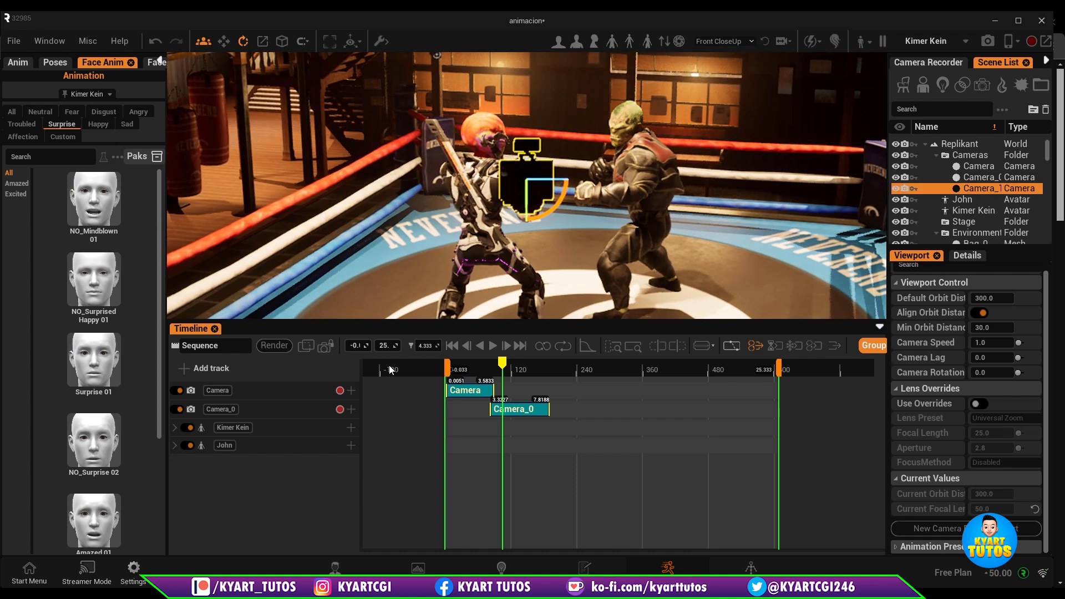
# Add a Camera_1 track directly below Camera_0 and move its clip to start at about 7.1 seconds, overlapping the end of Camera_0
pyautogui.click(188, 367)
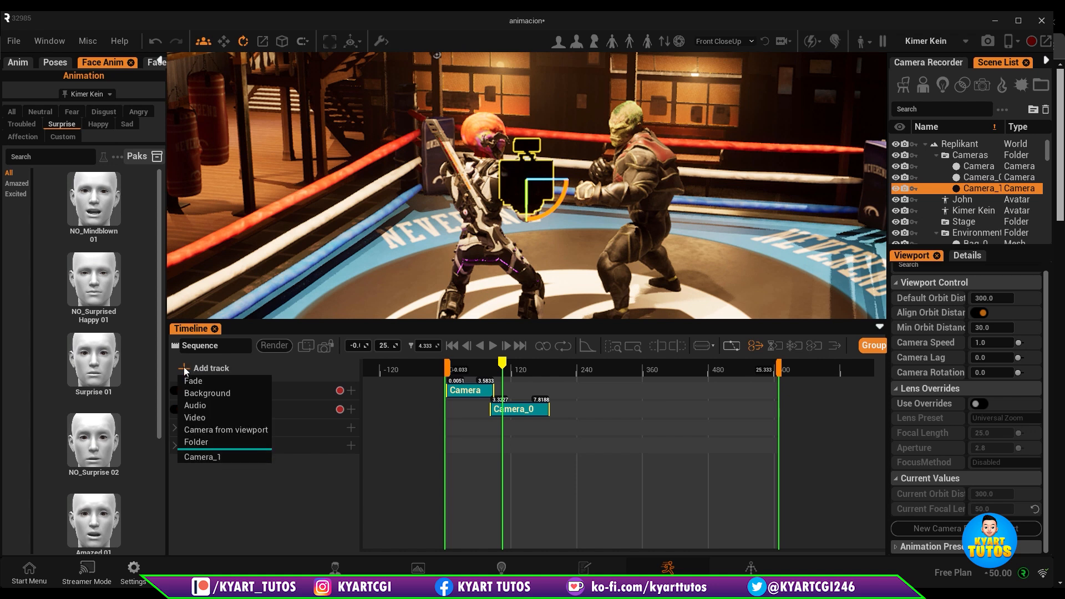
pyautogui.click(205, 456)
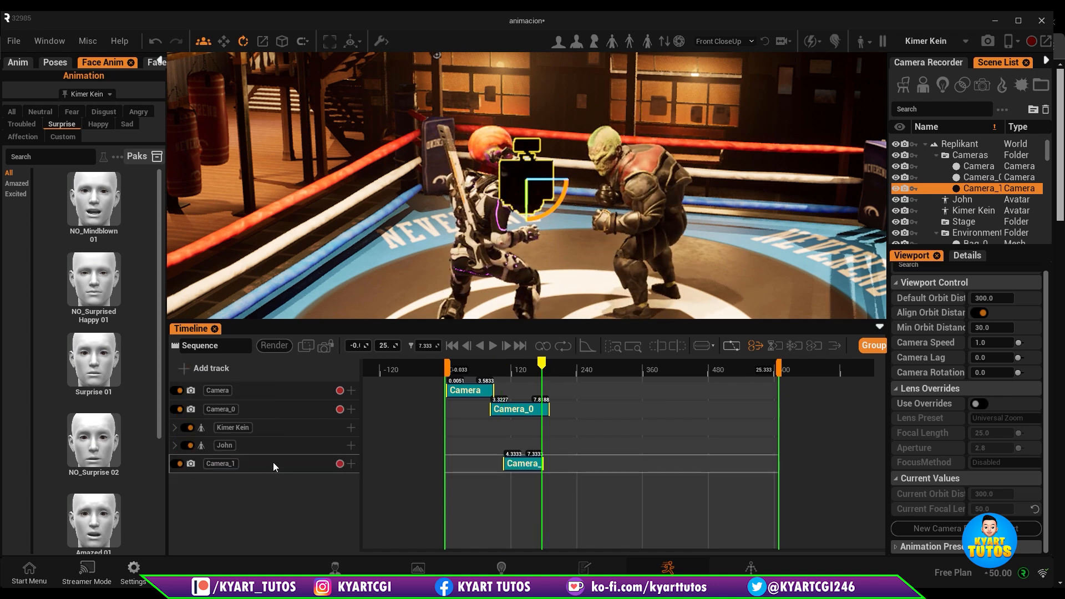
pyautogui.moveTo(273, 462); pyautogui.dragTo(282, 422)
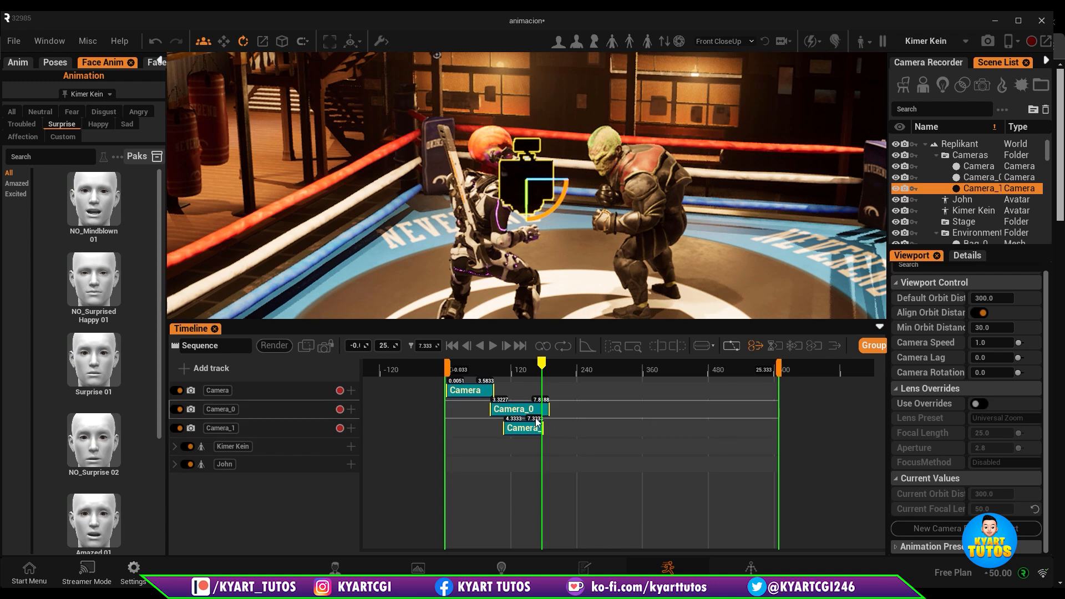
pyautogui.moveTo(536, 429); pyautogui.dragTo(570, 432)
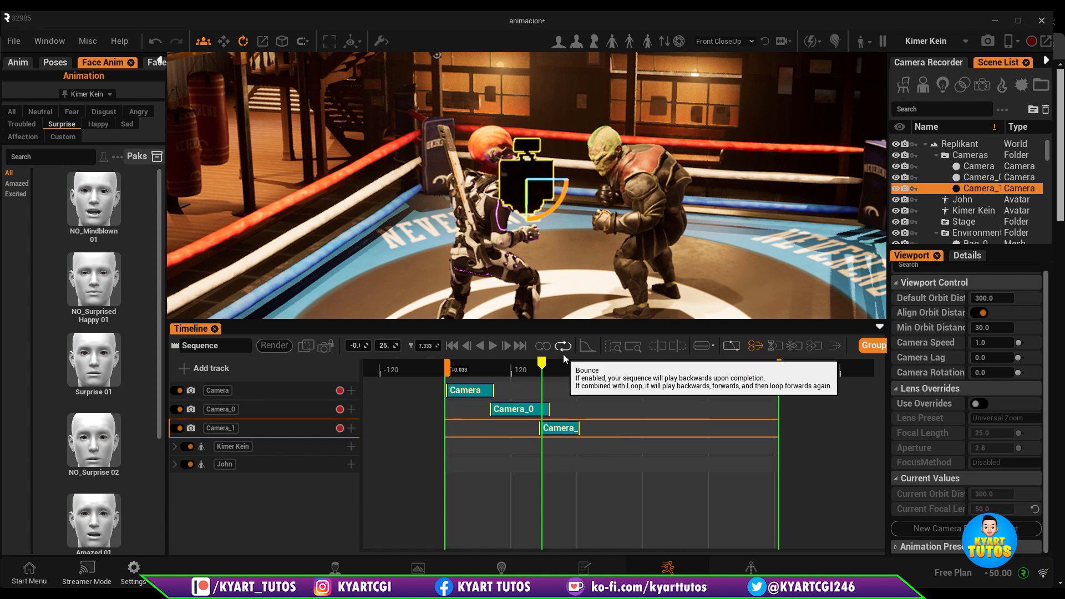
# Preview the sequence camera's shot at 7.333 seconds and again at 8.667 seconds, within the Camera_1 clip
pyautogui.click(306, 346)
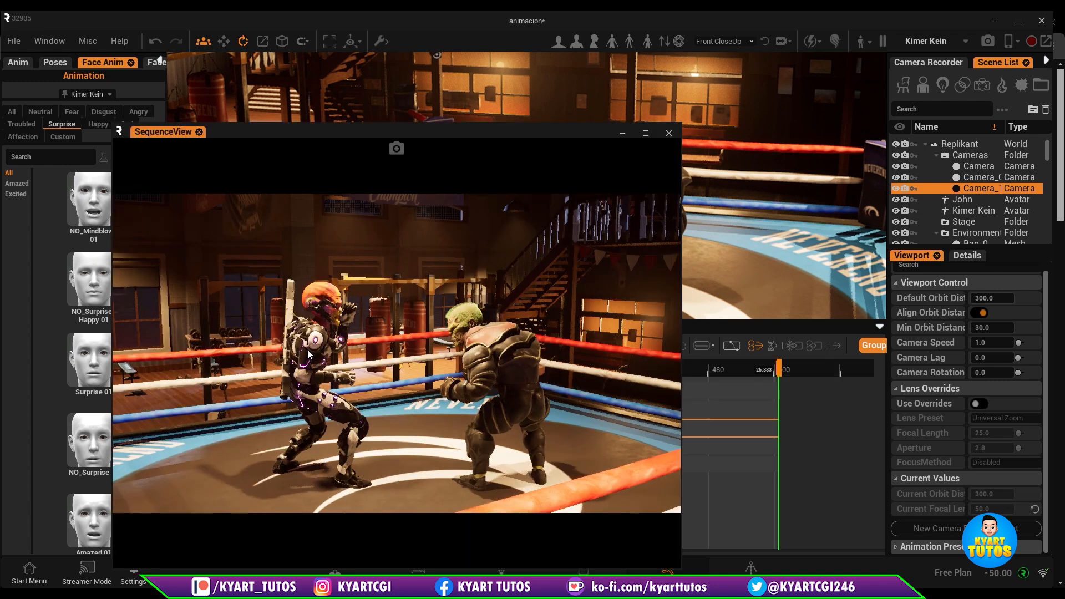
pyautogui.click(669, 134)
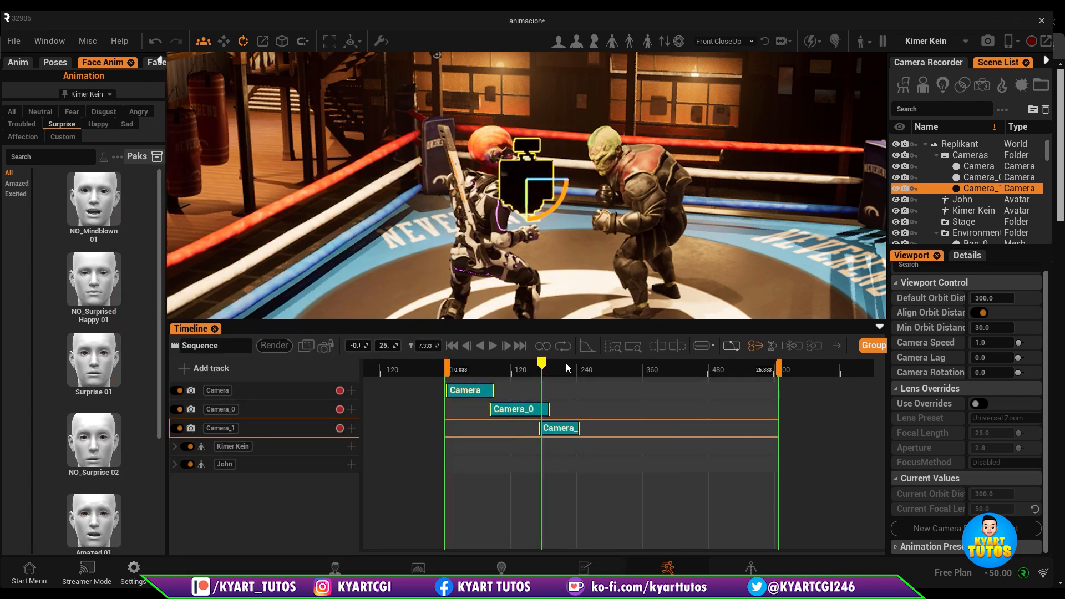
pyautogui.moveTo(568, 367); pyautogui.dragTo(560, 367)
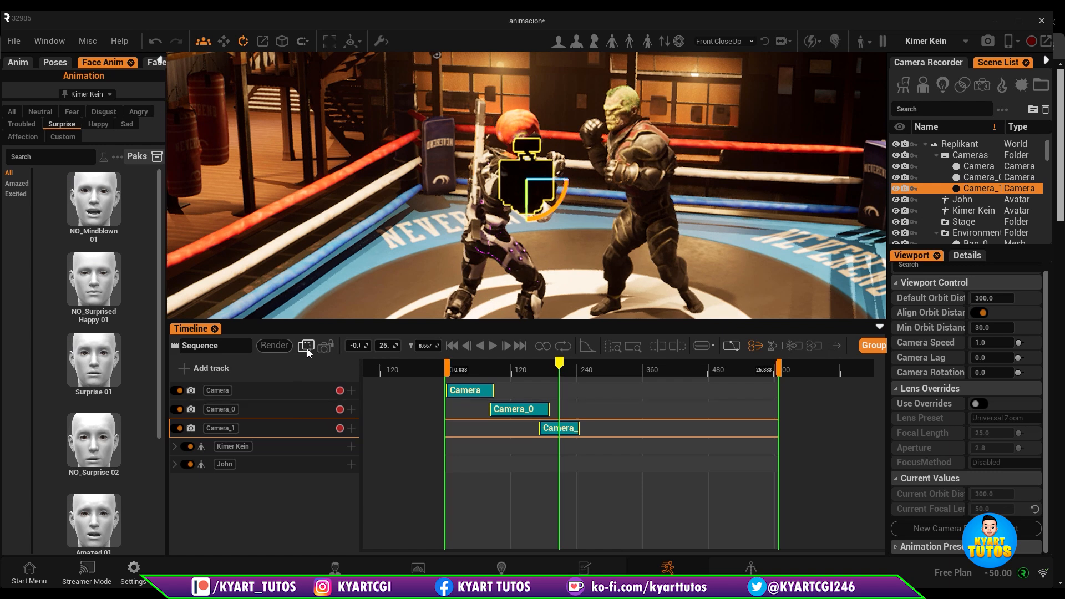
pyautogui.click(323, 347)
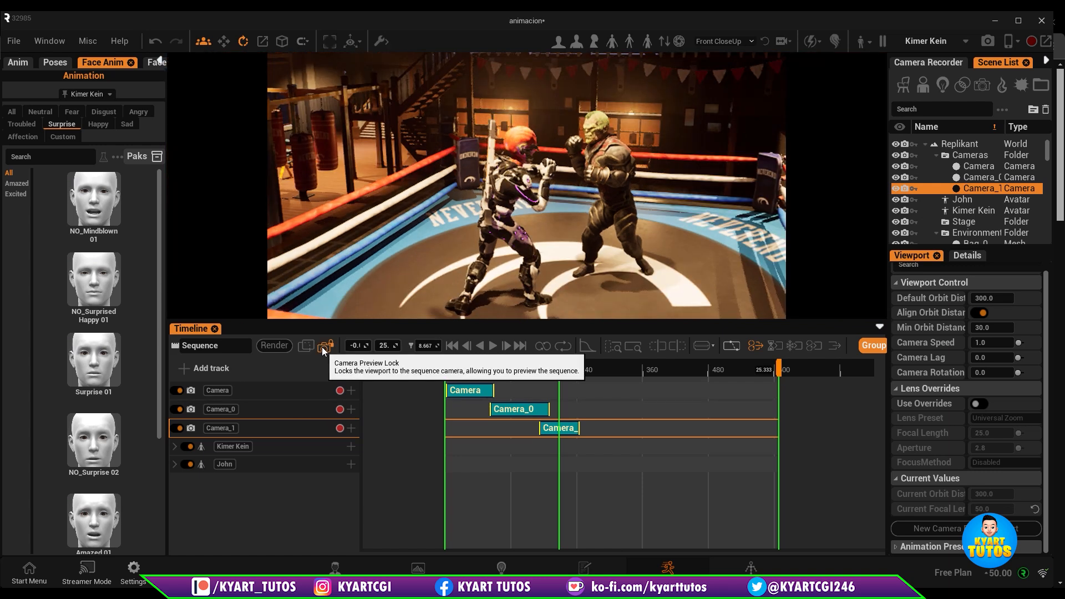
pyautogui.click(322, 347)
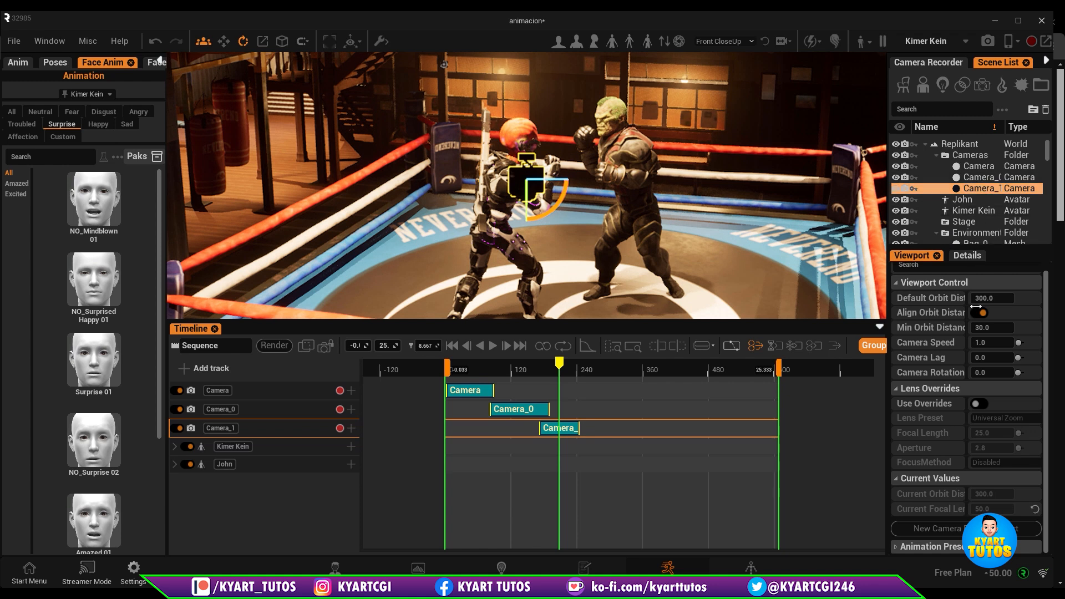
# Pilot Camera_1 at 8.667 seconds into a closer, lower framing of both fighters and update its position
pyautogui.click(960, 255)
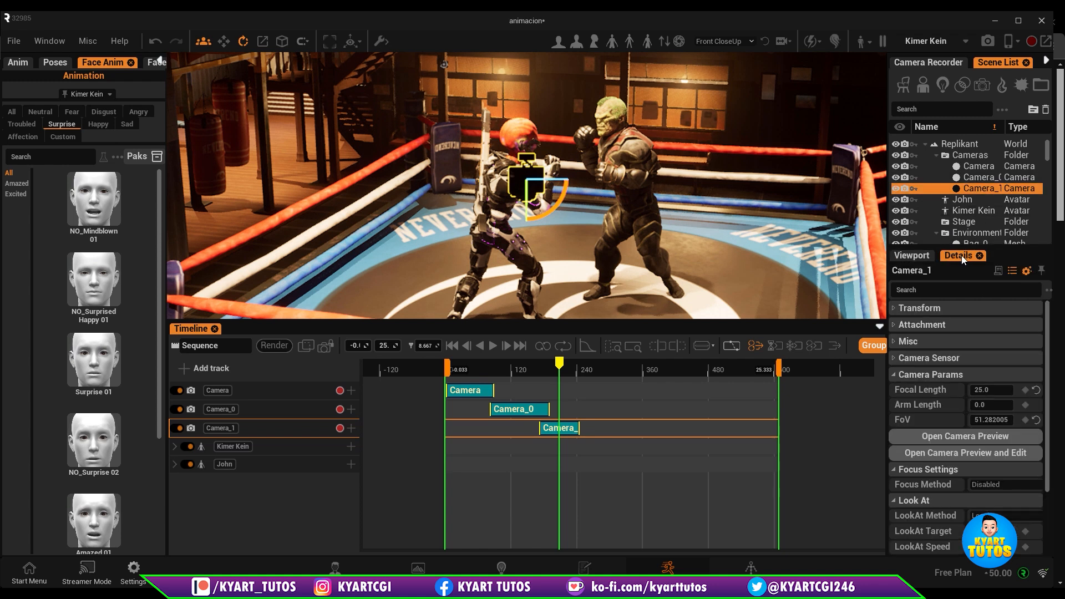
pyautogui.click(985, 450)
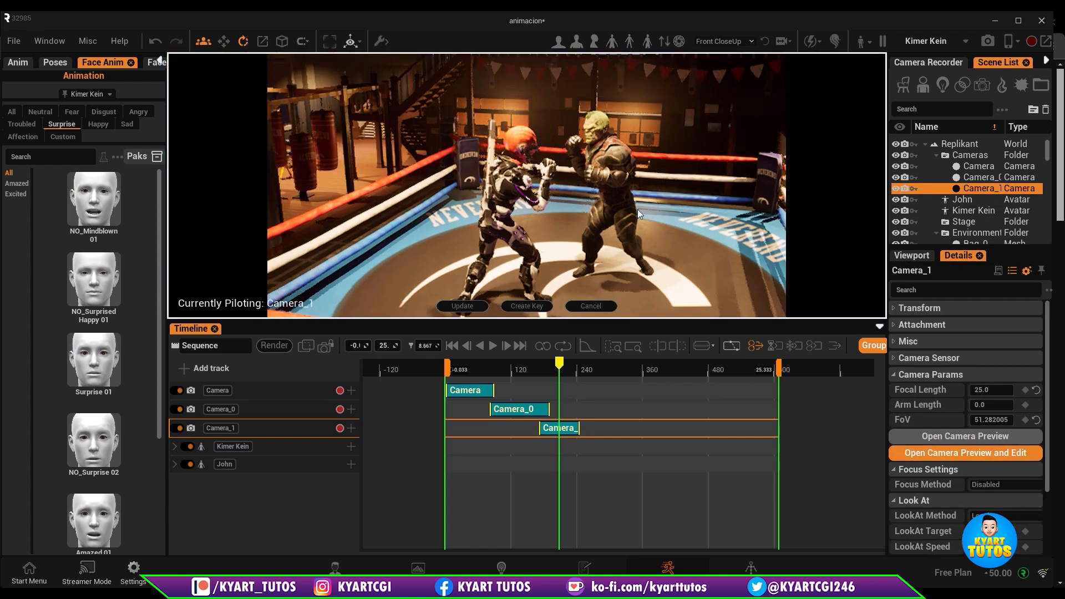
pyautogui.scroll(3, 527, 208)
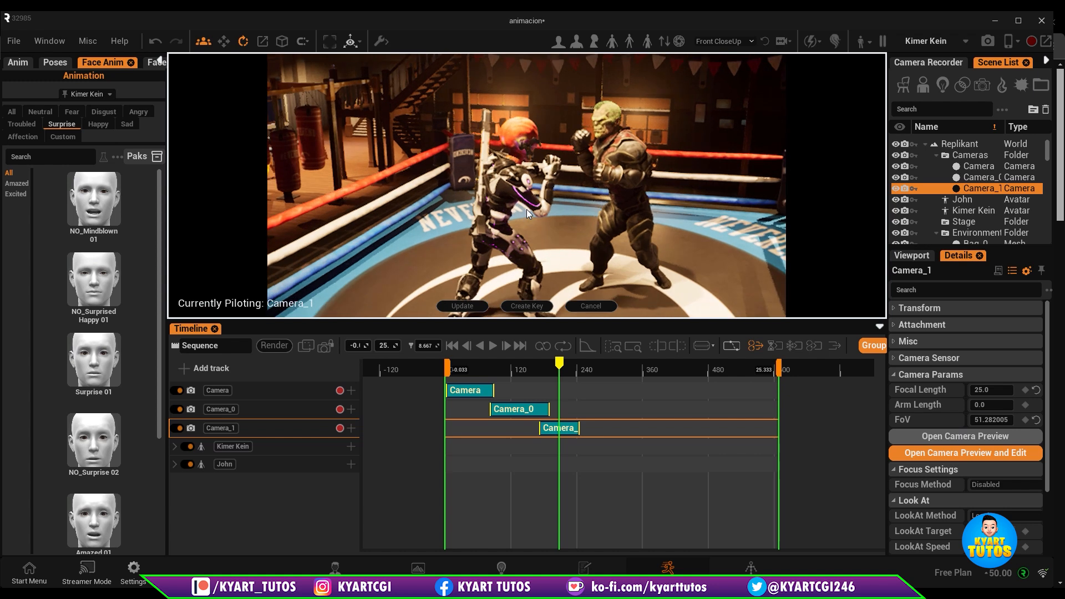
pyautogui.moveTo(527, 209); pyautogui.dragTo(495, 245, button='right')
pyautogui.scroll(1, 654, 216)
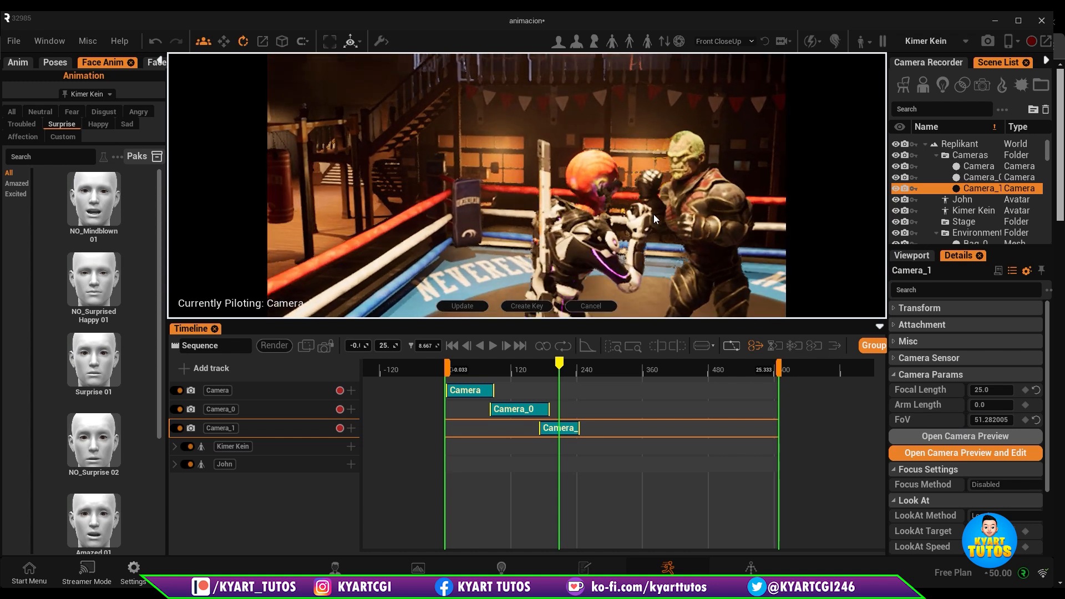
pyautogui.moveTo(654, 215)
pyautogui.mouseDown(button='right')
pyautogui.moveTo(713, 194)
pyautogui.moveTo(708, 231)
pyautogui.moveTo(720, 224)
pyautogui.moveTo(675, 245)
pyautogui.moveTo(697, 247)
pyautogui.moveTo(657, 252)
pyautogui.moveTo(668, 227)
pyautogui.mouseUp(button='right')
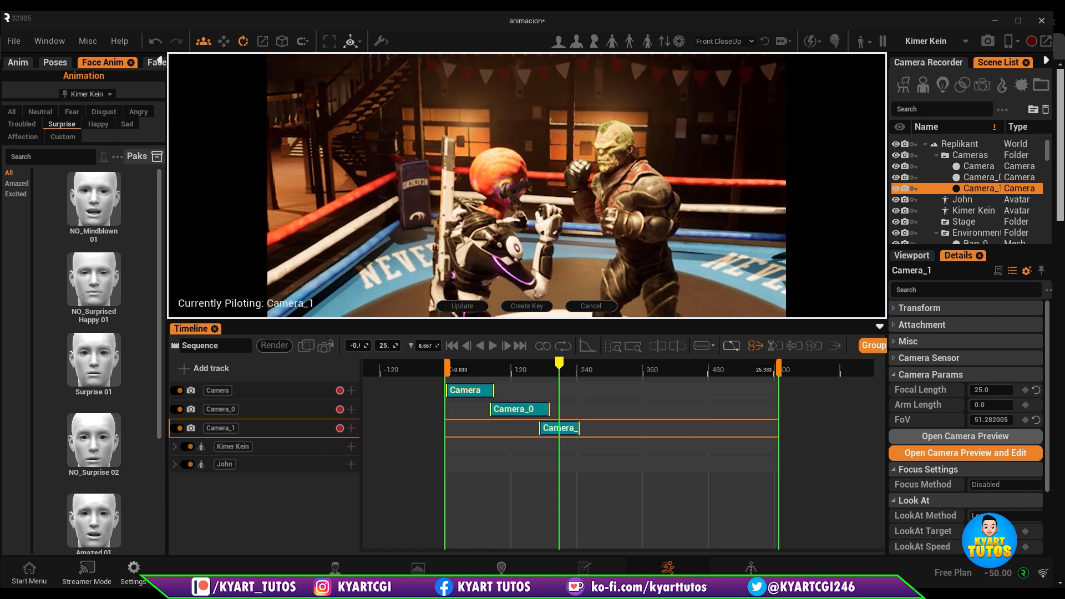
pyautogui.moveTo(623, 228); pyautogui.dragTo(617, 254, button='middle')
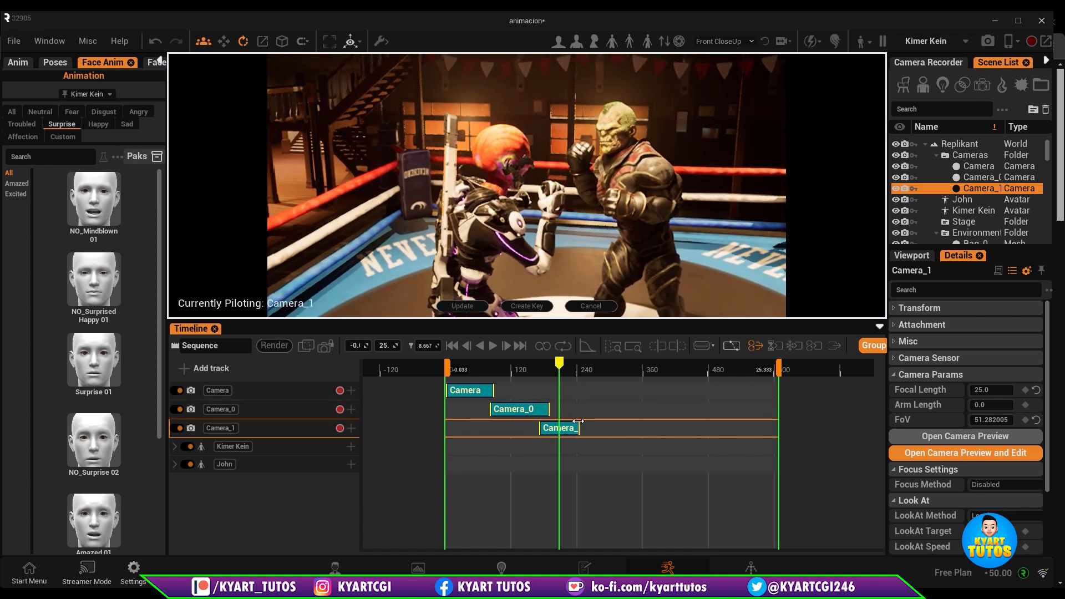
pyautogui.click(478, 306)
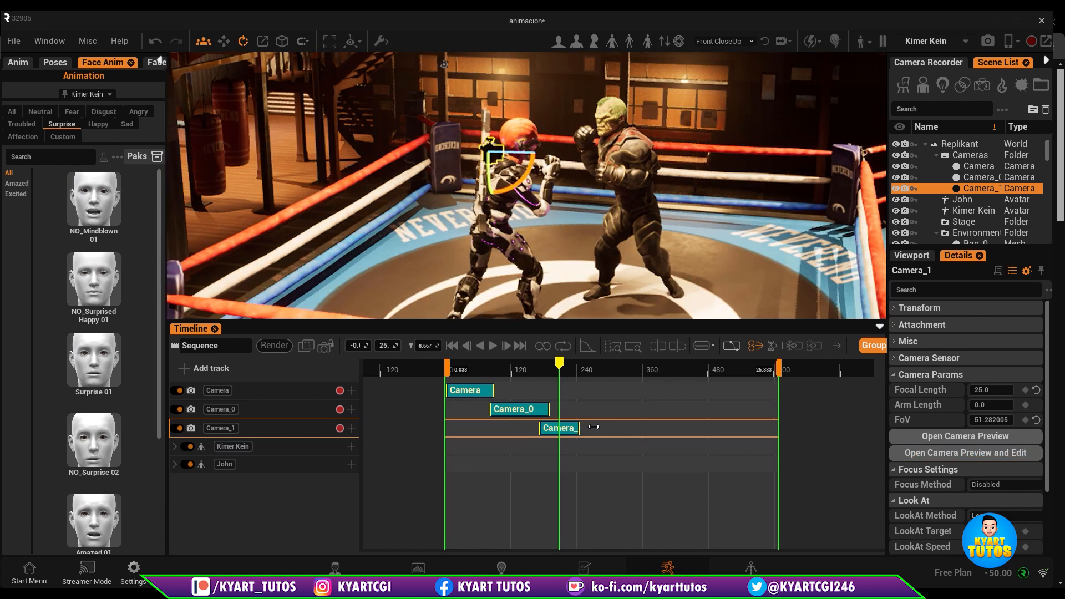
# Extend the Camera_1 clip to the end of the sequence at about 25.25 seconds and check its new framing through the camera preview
pyautogui.moveTo(594, 427); pyautogui.dragTo(780, 427)
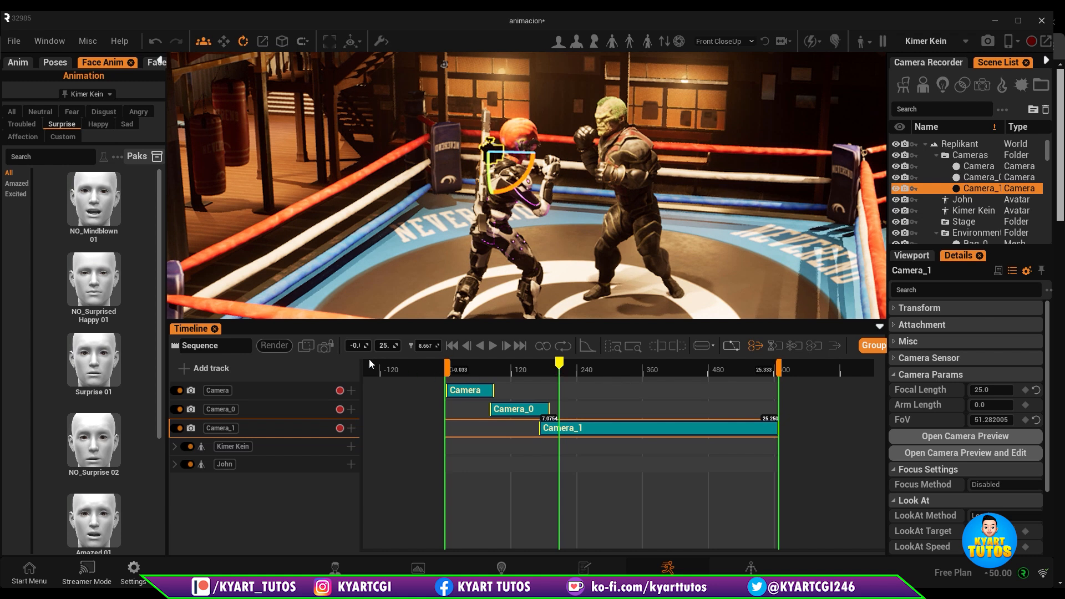
pyautogui.click(325, 348)
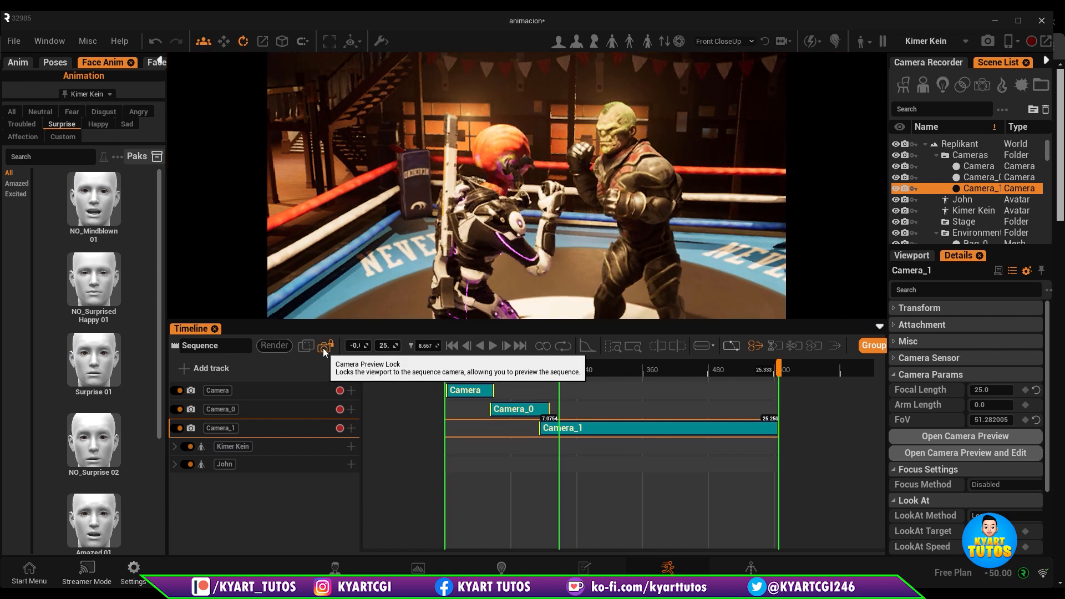
pyautogui.click(324, 347)
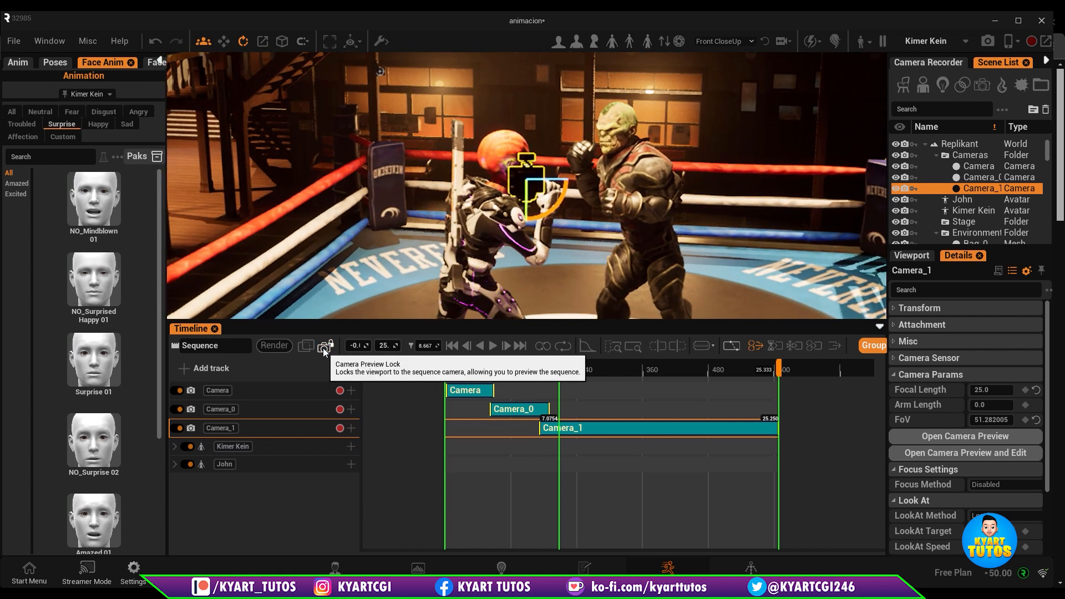
# Pilot Camera_1 with its present framing and create its first position and rotation keyframes at about 8 seconds
pyautogui.click(324, 347)
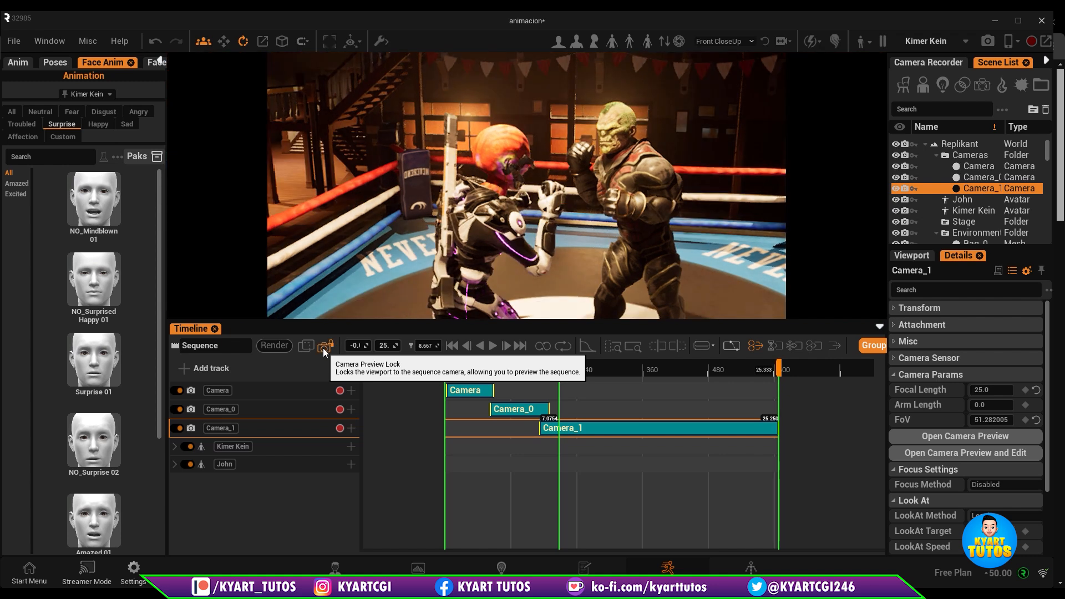
pyautogui.click(324, 347)
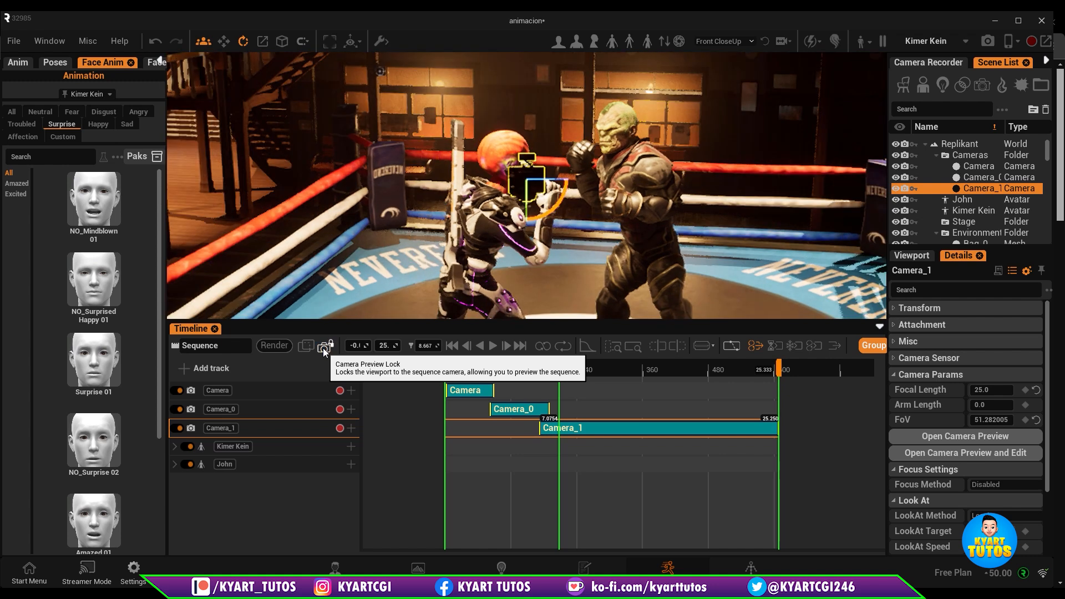
pyautogui.click(1010, 455)
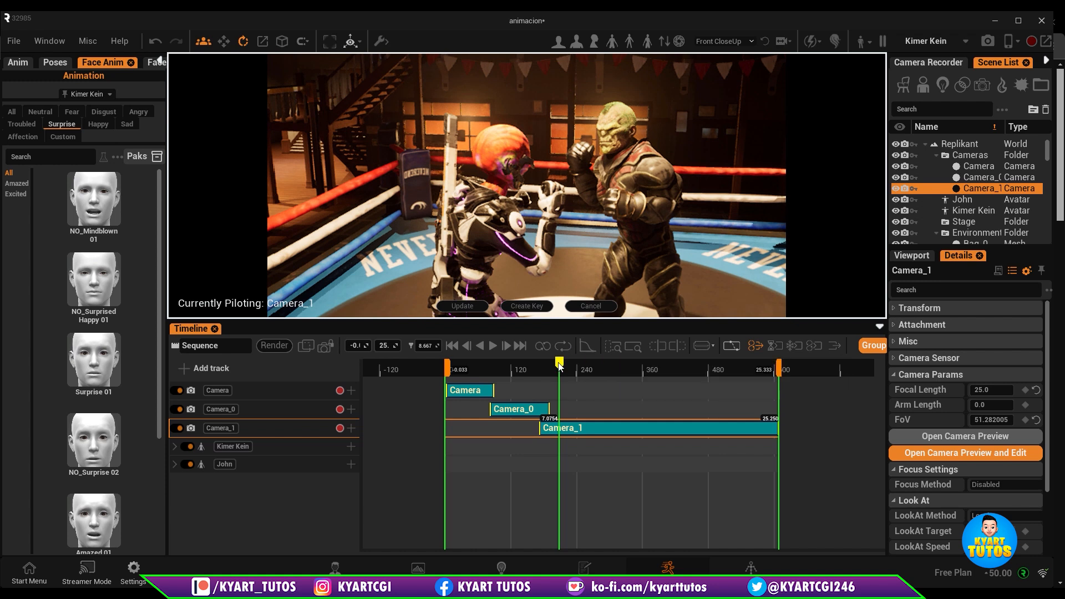
pyautogui.moveTo(546, 370)
pyautogui.mouseDown()
pyautogui.moveTo(537, 369)
pyautogui.moveTo(552, 369)
pyautogui.mouseUp()
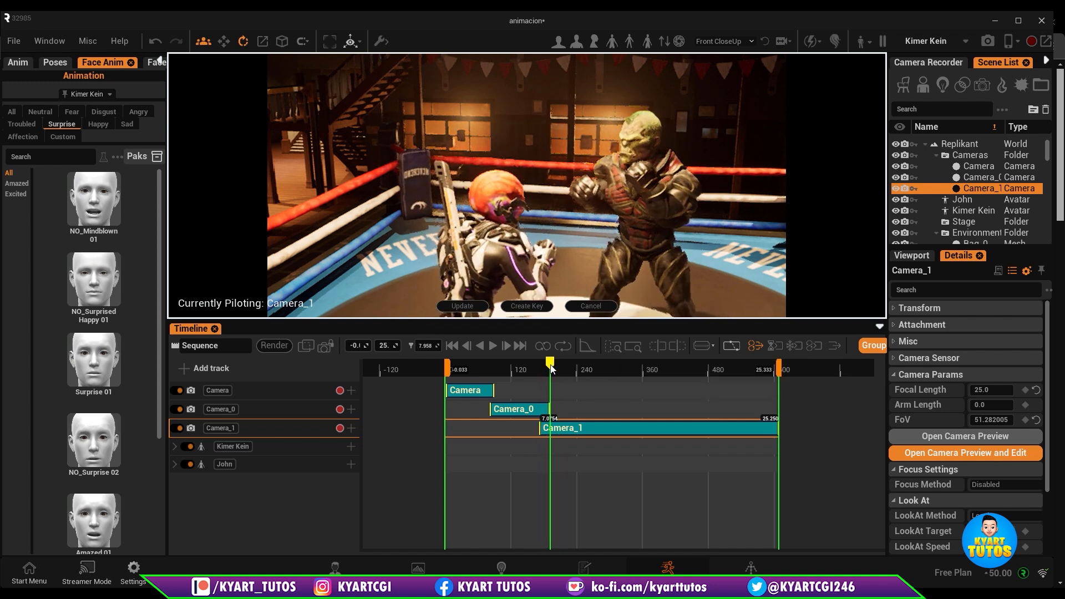
pyautogui.click(536, 308)
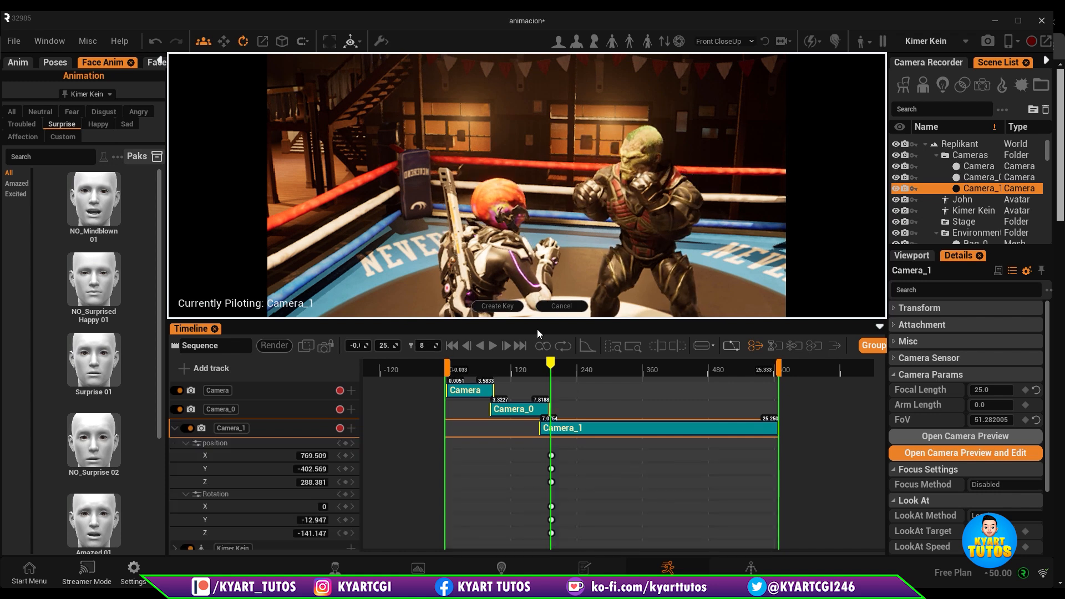
pyautogui.moveTo(551, 368); pyautogui.dragTo(755, 380)
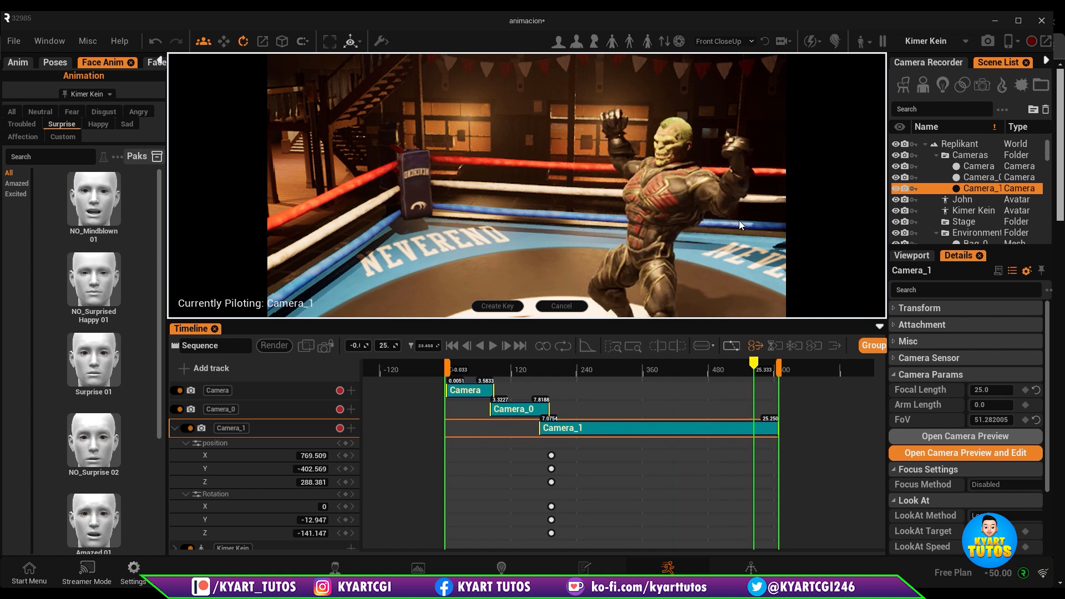
pyautogui.moveTo(738, 214); pyautogui.dragTo(700, 232, button='right')
pyautogui.scroll(4, 738, 212)
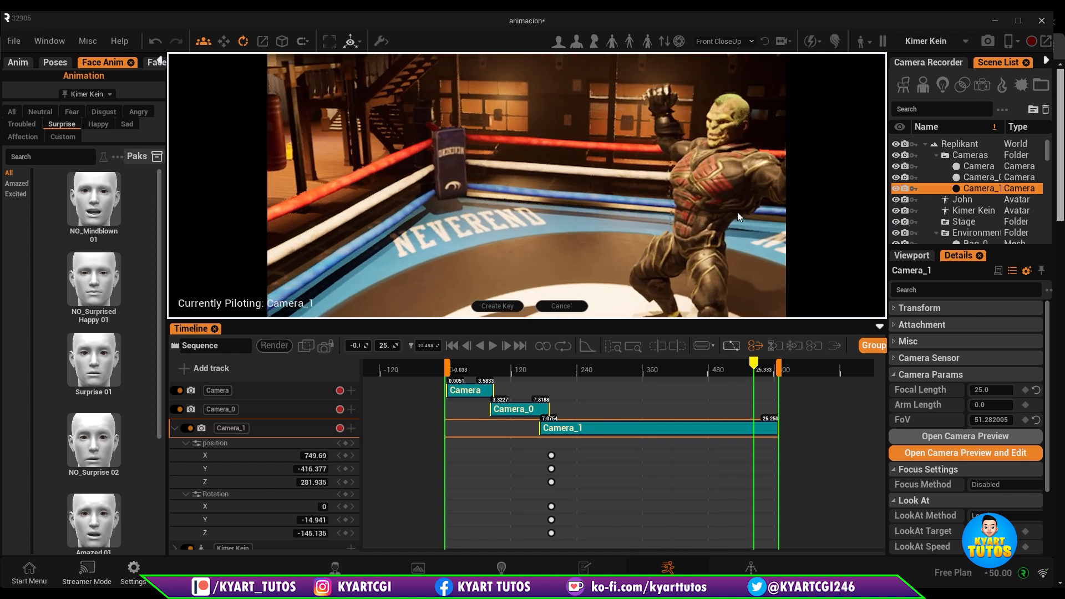
pyautogui.moveTo(787, 211); pyautogui.dragTo(837, 186, button='middle')
pyautogui.moveTo(759, 226); pyautogui.dragTo(762, 225, button='middle')
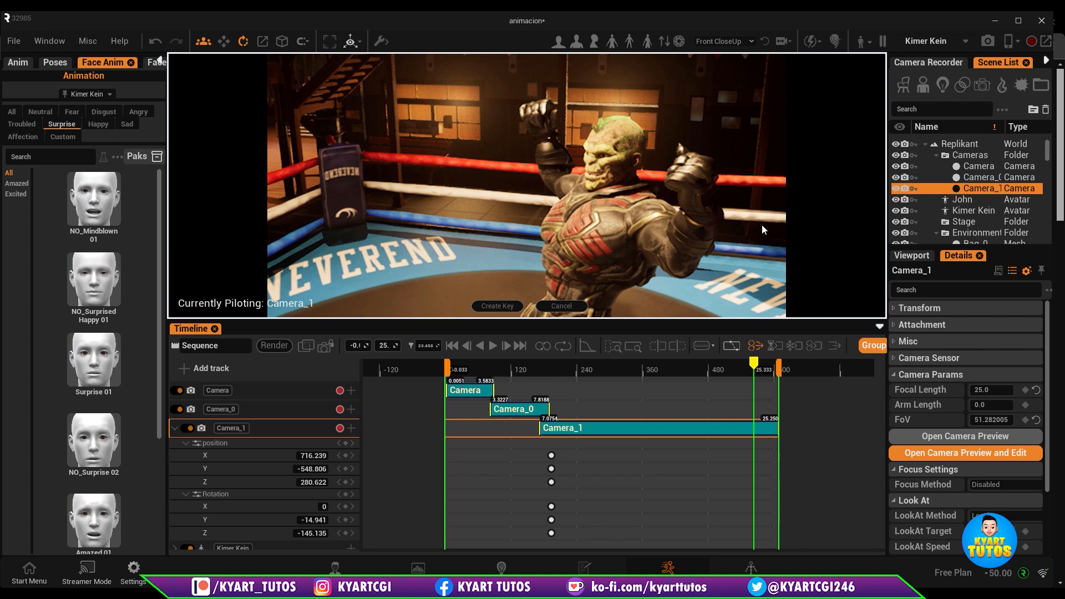
# Reframe Camera_1 on the fallen fighter from above the ring floor and create a keyframe at 15 seconds
pyautogui.moveTo(744, 365); pyautogui.dragTo(646, 376)
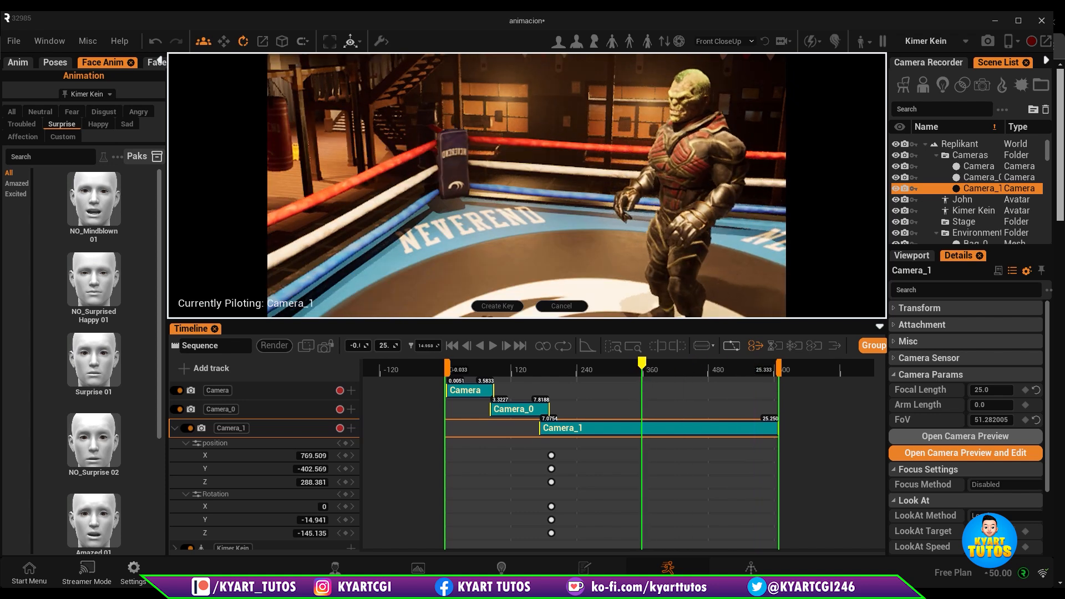
pyautogui.moveTo(772, 248); pyautogui.dragTo(611, 305, button='right')
pyautogui.moveTo(737, 233); pyautogui.dragTo(753, 234, button='middle')
pyautogui.moveTo(744, 227); pyautogui.dragTo(710, 233, button='right')
pyautogui.moveTo(744, 227)
pyautogui.mouseDown(button='middle')
pyautogui.moveTo(797, 243)
pyautogui.moveTo(759, 236)
pyautogui.mouseUp(button='middle')
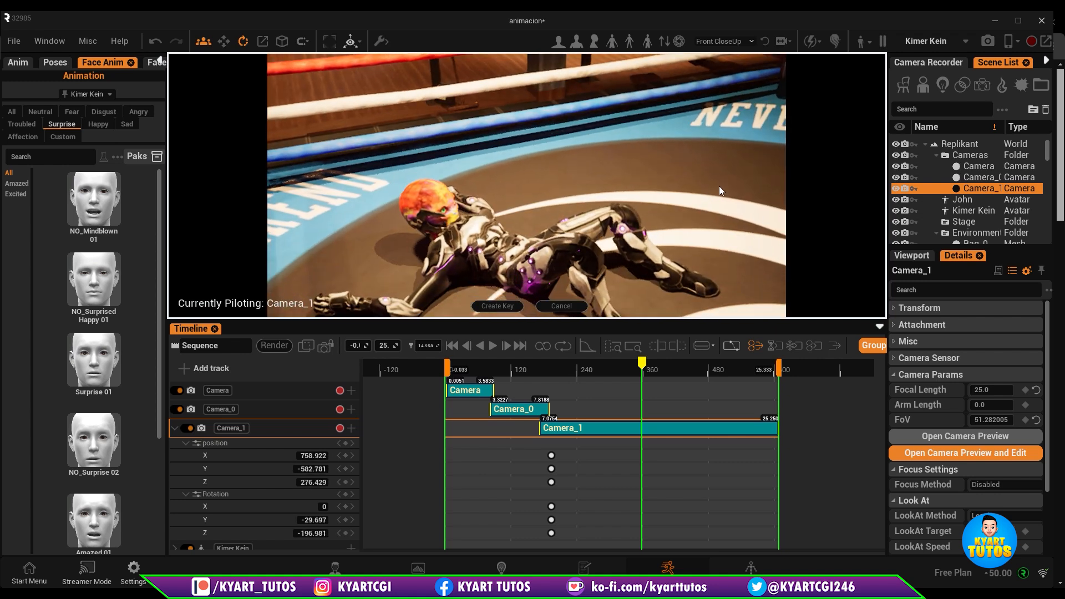
pyautogui.scroll(-3, 718, 185)
pyautogui.moveTo(718, 185); pyautogui.dragTo(727, 166, button='right')
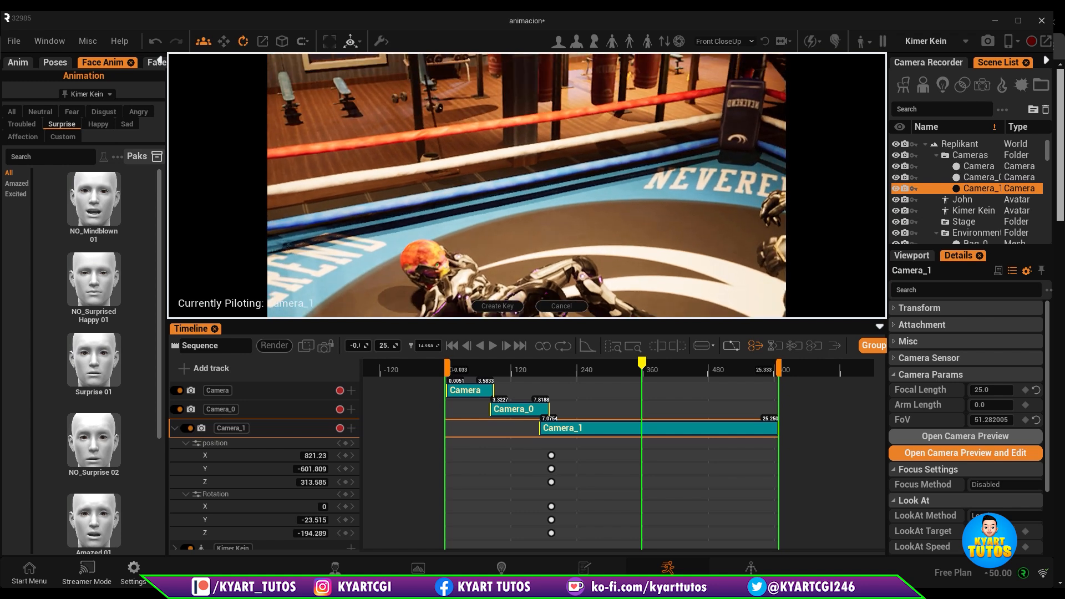
pyautogui.moveTo(675, 244); pyautogui.dragTo(716, 254, button='middle')
pyautogui.moveTo(717, 254); pyautogui.dragTo(666, 253, button='right')
pyautogui.moveTo(603, 228); pyautogui.dragTo(599, 225, button='right')
pyautogui.moveTo(600, 225); pyautogui.dragTo(597, 228, button='middle')
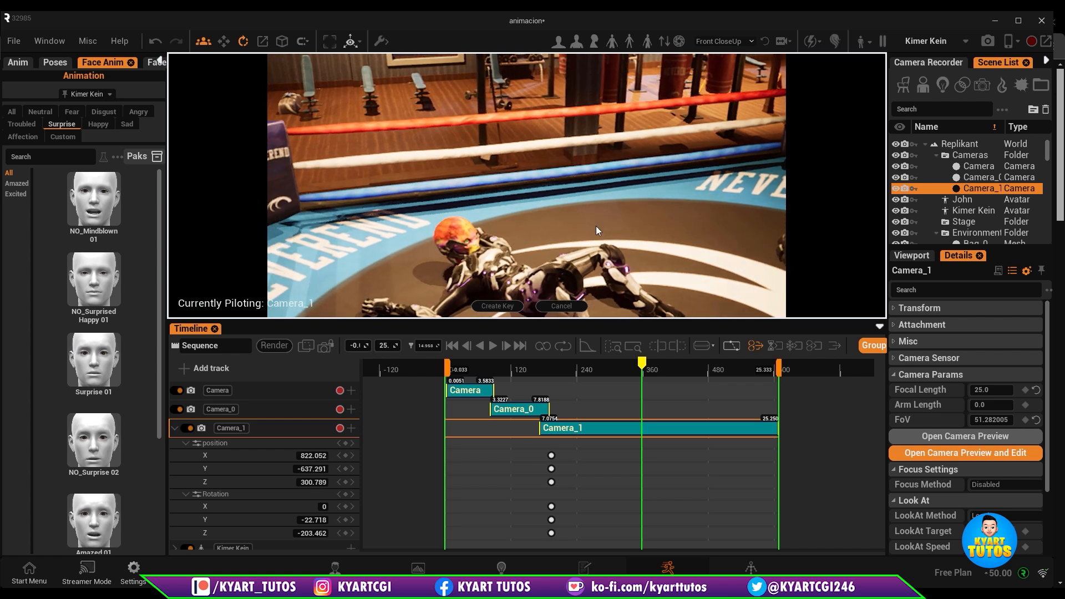
pyautogui.click(502, 306)
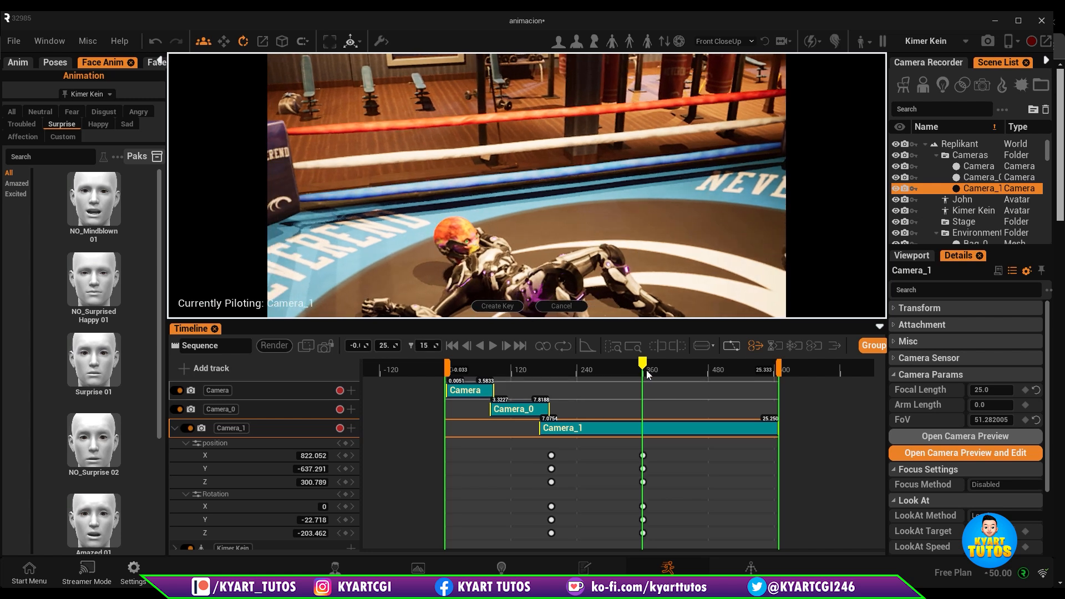
# Reframe Camera_1 at about 25.1 seconds to show the fallen fighter and the standing winner from behind, and create a keyframe
pyautogui.moveTo(646, 370); pyautogui.dragTo(777, 377)
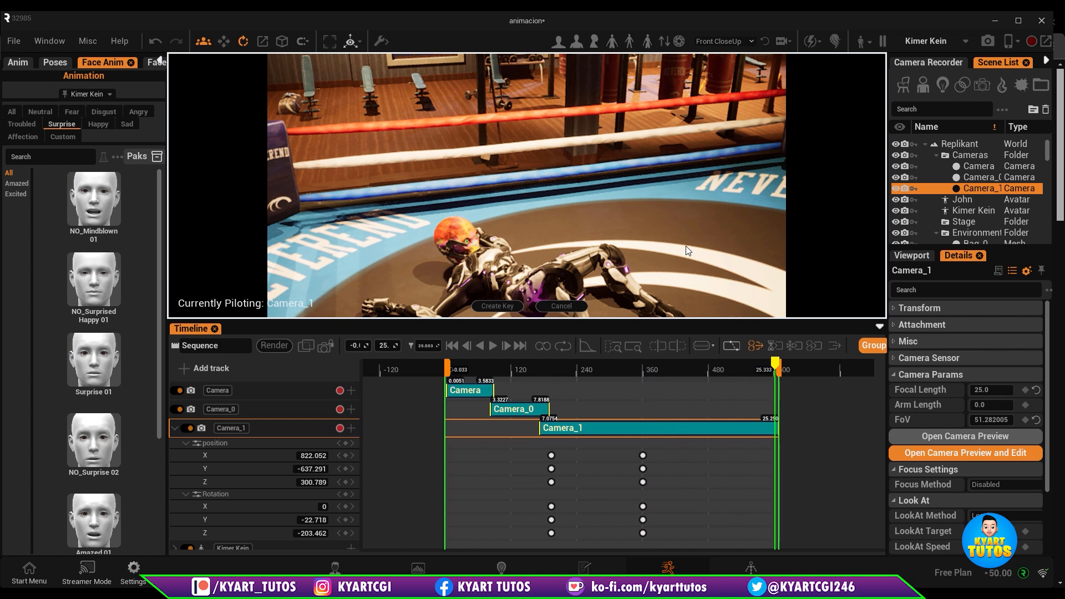
pyautogui.moveTo(686, 246); pyautogui.dragTo(721, 253, button='middle')
pyautogui.moveTo(740, 227)
pyautogui.mouseDown(button='right')
pyautogui.moveTo(788, 206)
pyautogui.moveTo(792, 213)
pyautogui.moveTo(743, 222)
pyautogui.mouseUp(button='right')
pyautogui.moveTo(714, 195); pyautogui.dragTo(715, 171, button='middle')
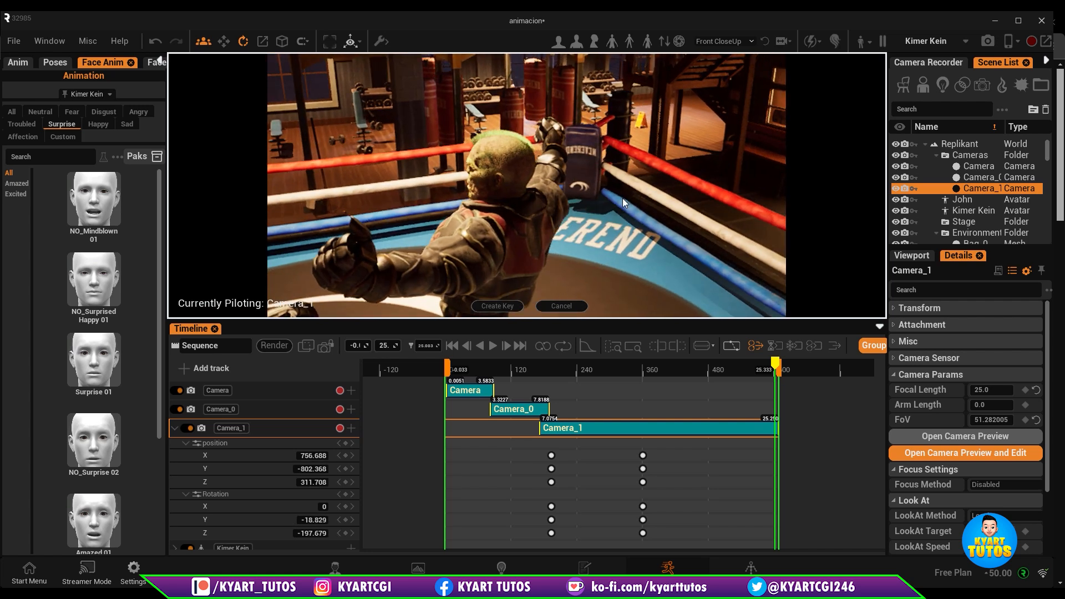
pyautogui.moveTo(494, 208)
pyautogui.mouseDown(button='right')
pyautogui.moveTo(538, 203)
pyautogui.moveTo(494, 203)
pyautogui.moveTo(450, 222)
pyautogui.moveTo(475, 212)
pyautogui.mouseUp(button='right')
pyautogui.scroll(-3, 480, 211)
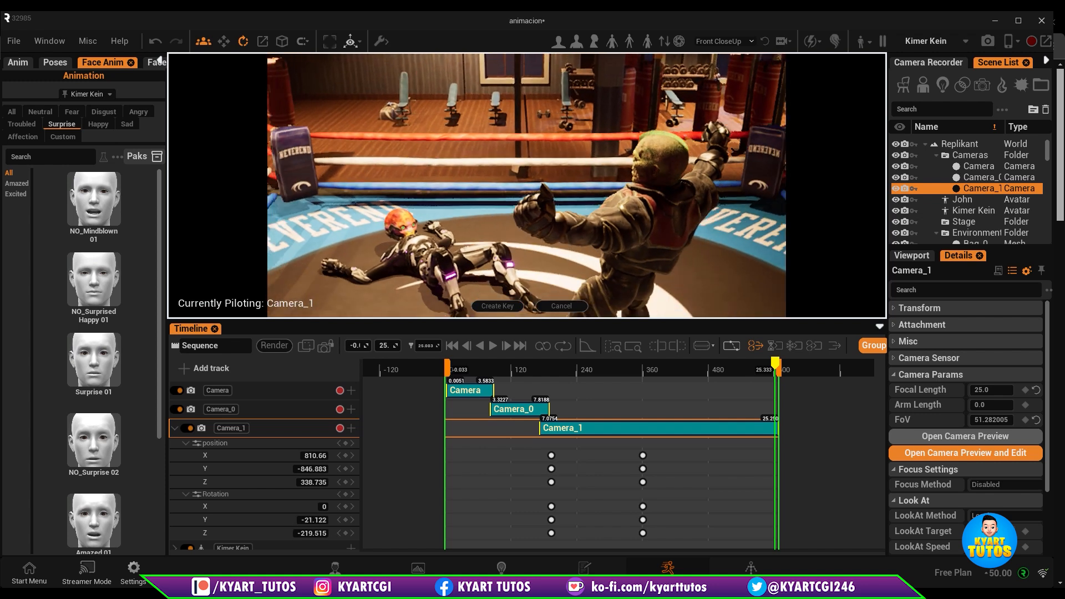
pyautogui.moveTo(481, 211)
pyautogui.mouseDown(button='middle')
pyautogui.moveTo(532, 216)
pyautogui.moveTo(494, 211)
pyautogui.mouseUp(button='middle')
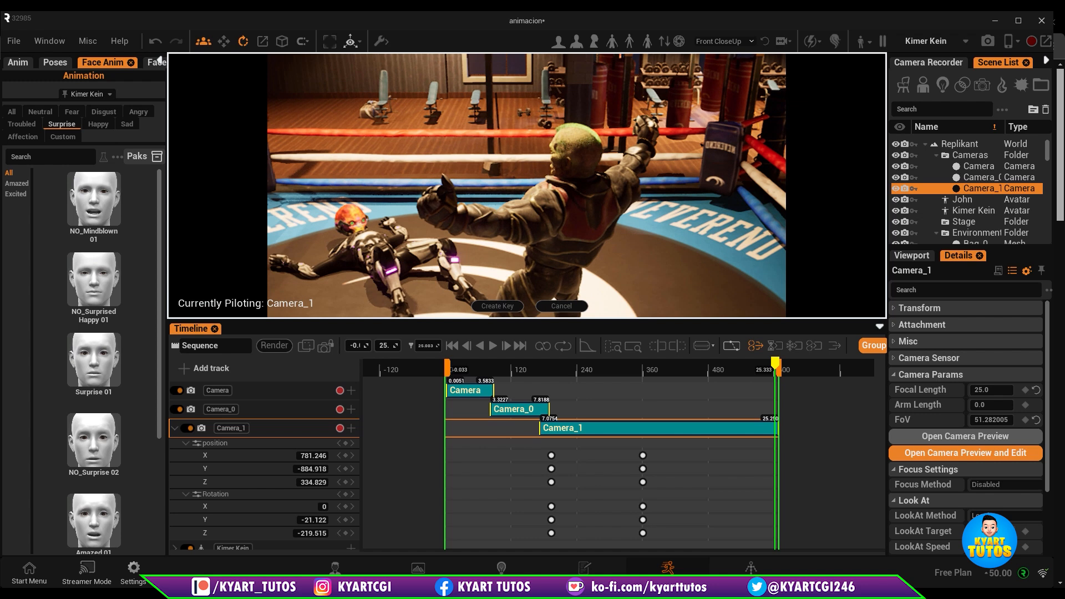
pyautogui.moveTo(494, 211); pyautogui.dragTo(441, 220, button='right')
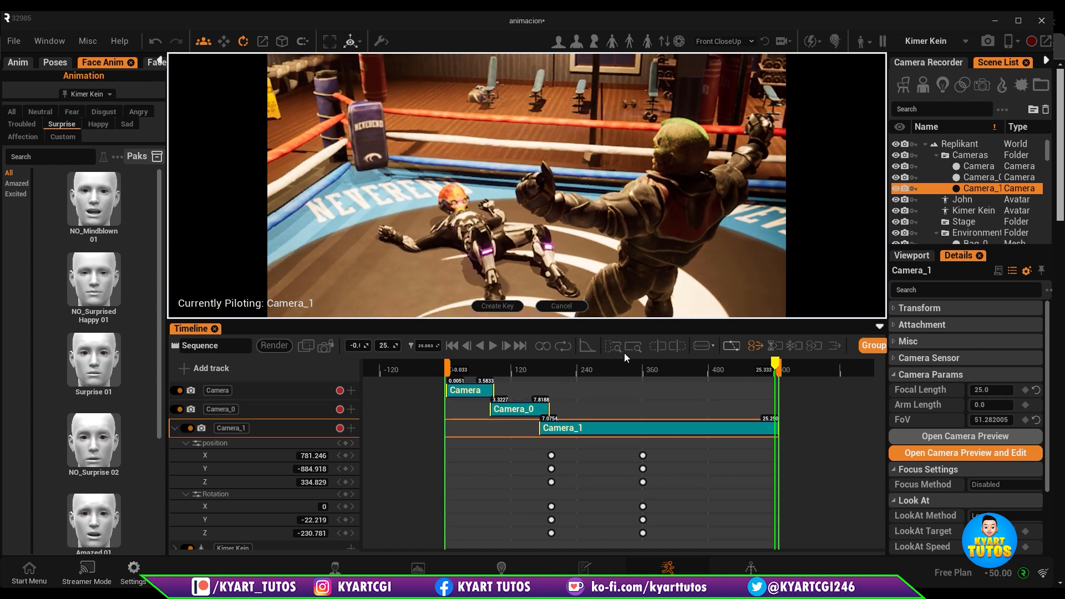
pyautogui.click(497, 306)
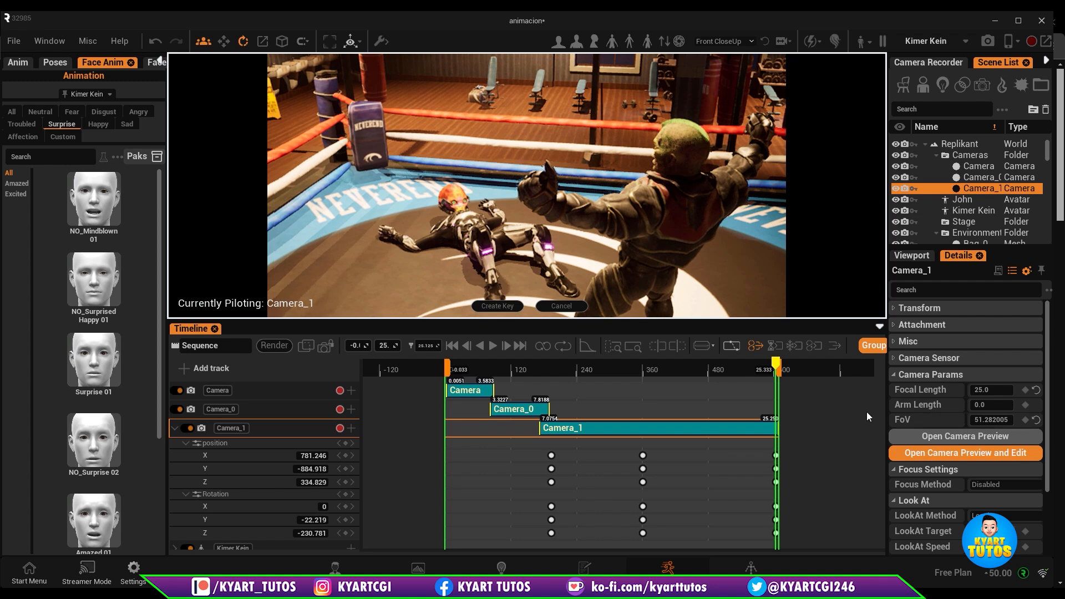
# Open a separate Camera_1 preview at about 14.7 seconds and shrink its window to leave the timeline and main view usable
pyautogui.moveTo(770, 370); pyautogui.dragTo(638, 382)
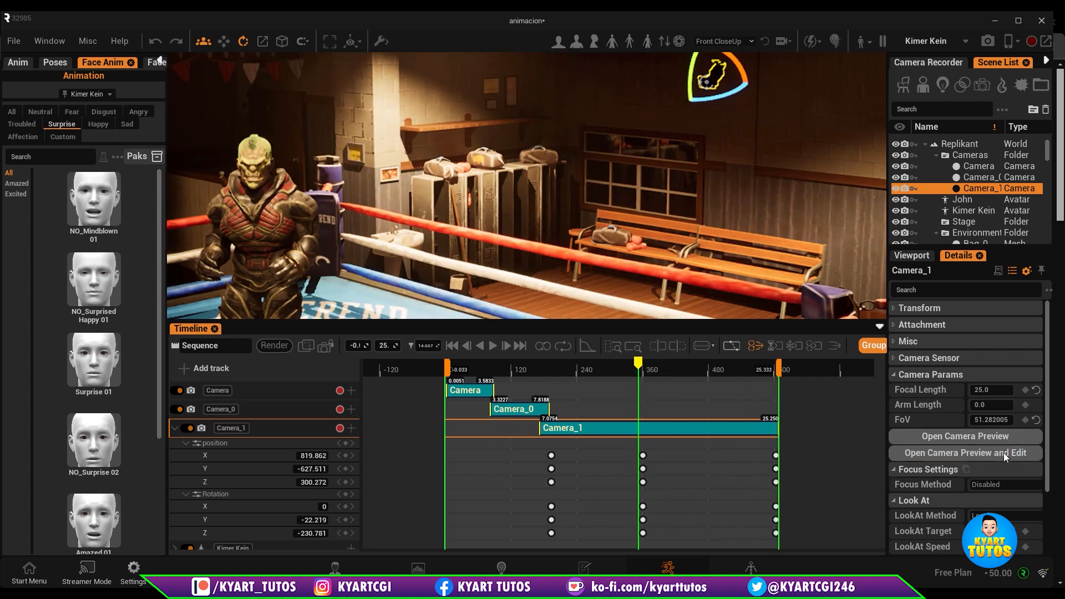
pyautogui.click(1000, 438)
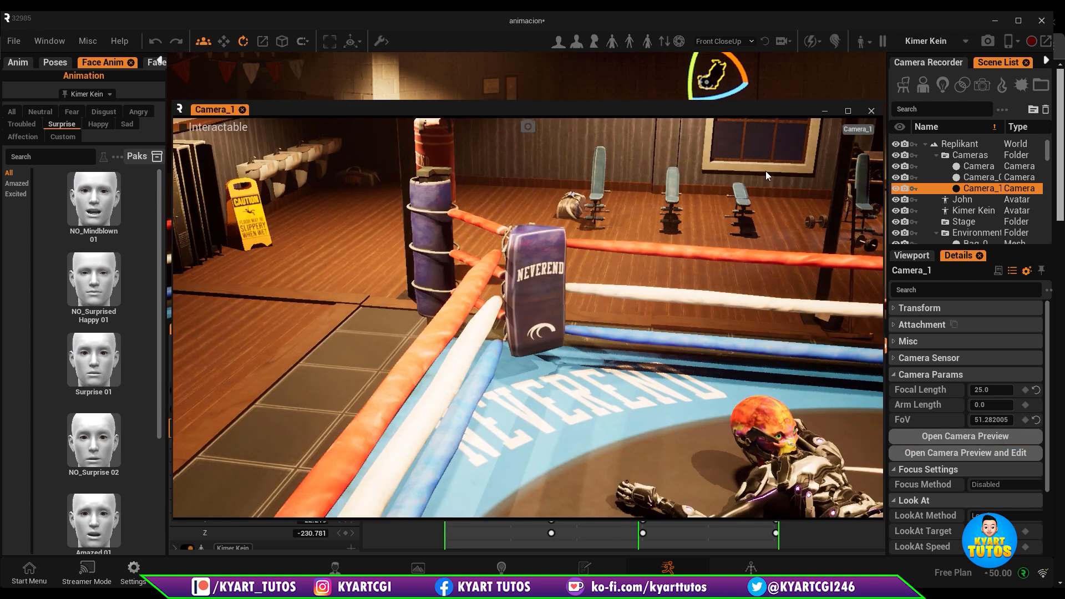
pyautogui.moveTo(728, 109); pyautogui.dragTo(455, 85)
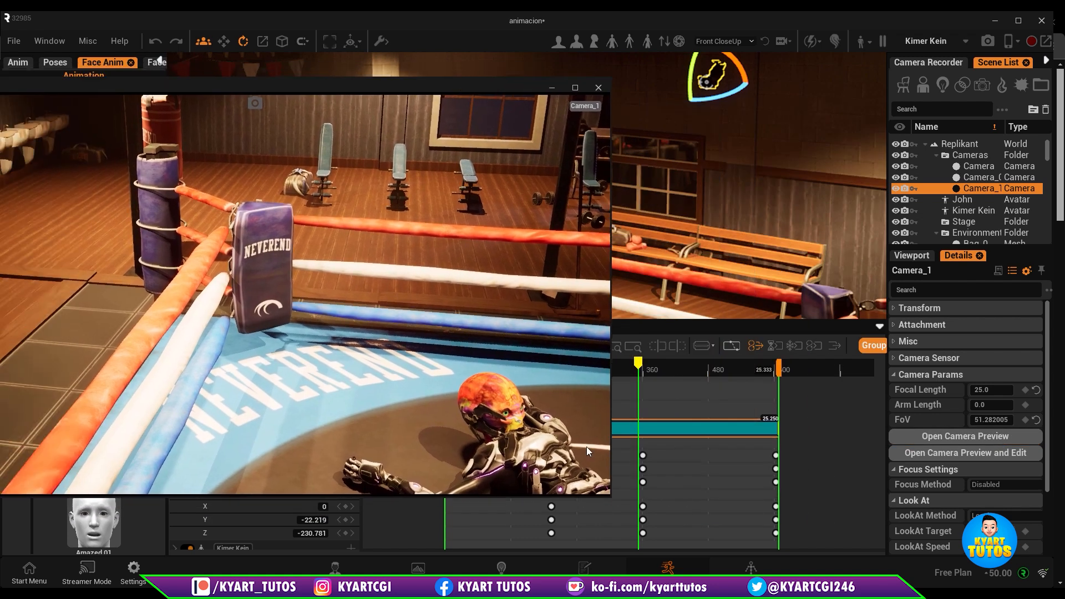
pyautogui.moveTo(611, 416); pyautogui.dragTo(307, 358)
pyautogui.moveTo(185, 89); pyautogui.dragTo(285, 34)
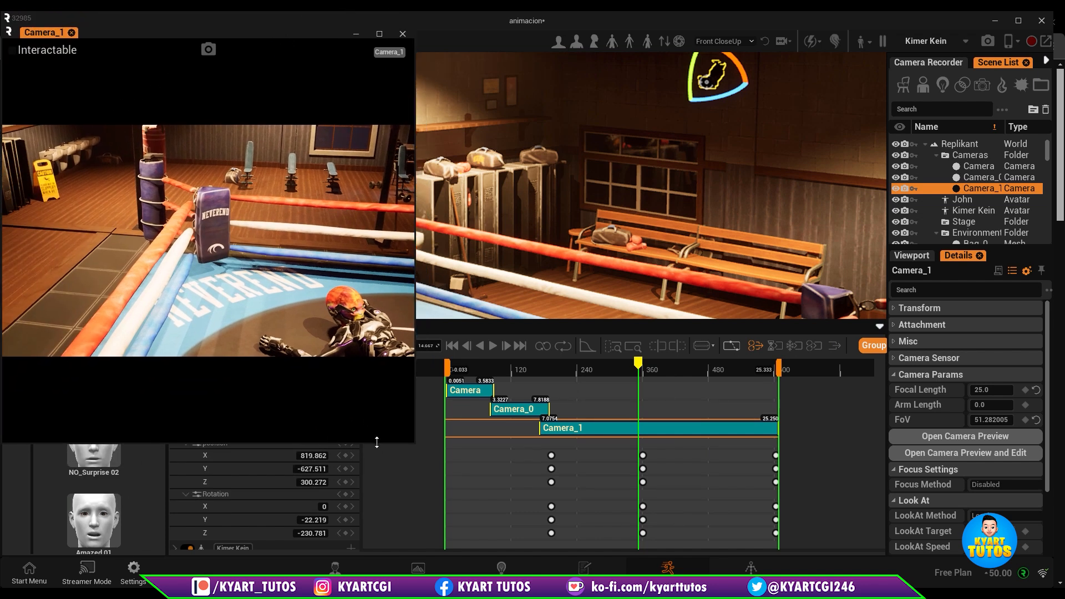
pyautogui.moveTo(377, 442); pyautogui.dragTo(377, 319)
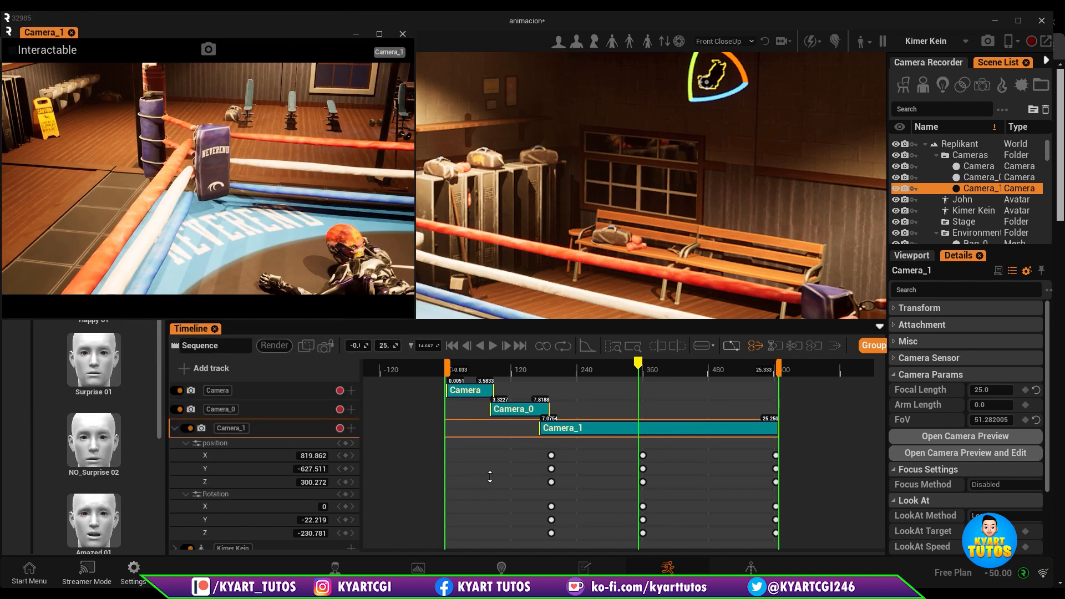
# Rotate Camera_1 toward the fighters at about 8 seconds, keeping its preview window in view
pyautogui.moveTo(640, 364); pyautogui.dragTo(553, 378)
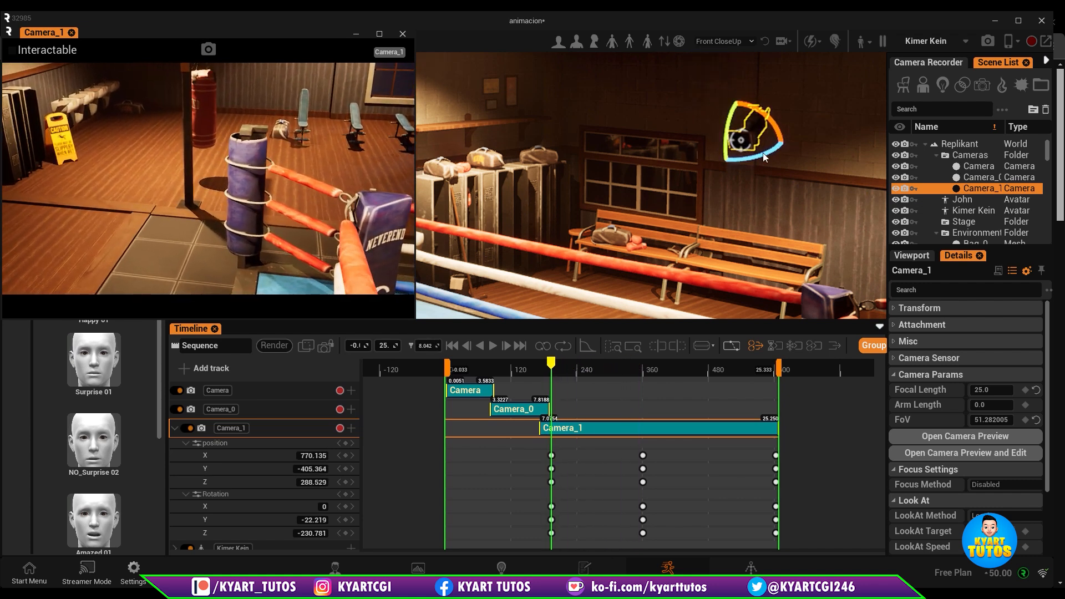
pyautogui.moveTo(763, 154)
pyautogui.mouseDown()
pyautogui.moveTo(743, 150)
pyautogui.moveTo(776, 171)
pyautogui.moveTo(770, 150)
pyautogui.mouseUp()
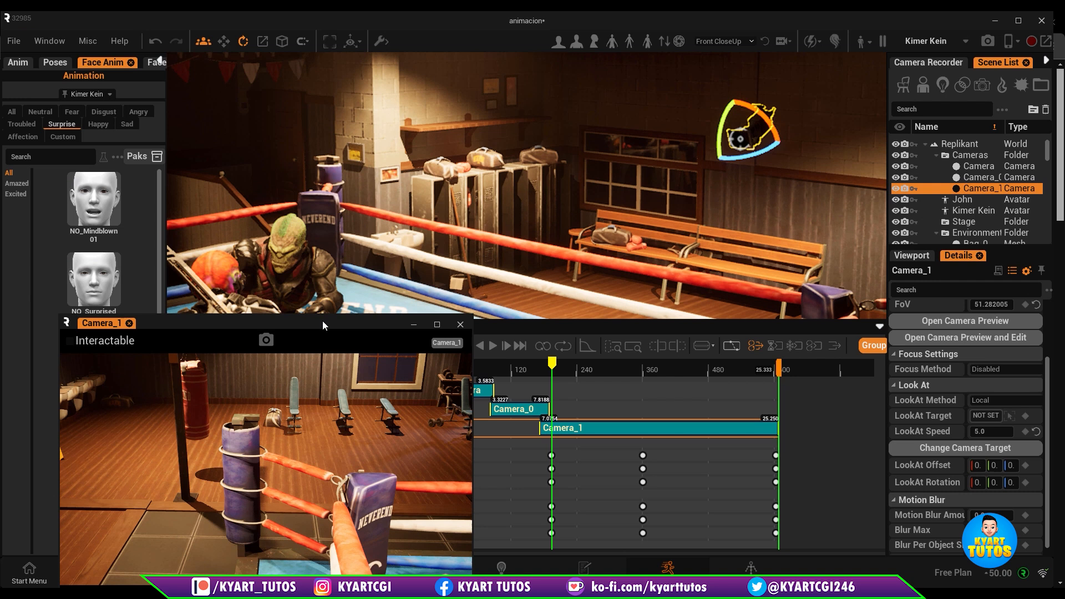
pyautogui.moveTo(322, 321); pyautogui.dragTo(311, 193)
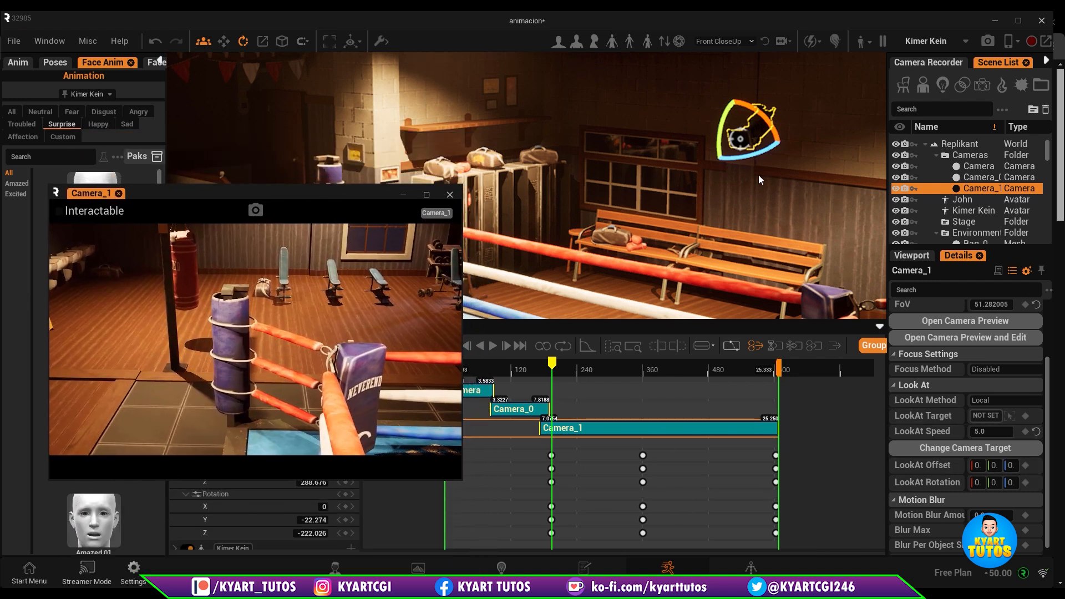
pyautogui.moveTo(772, 156); pyautogui.dragTo(747, 138)
# Place the playhead at about 12.4 seconds in the Camera_1 clip and clear the preview window from the main view
pyautogui.scroll(5, 1026, 325)
pyautogui.scroll(8, 552, 368)
pyautogui.scroll(-8, 535, 369)
pyautogui.scroll(8, 710, 369)
pyautogui.click(711, 368)
pyautogui.moveTo(711, 369); pyautogui.dragTo(685, 369)
pyautogui.scroll(-8, 699, 377)
pyautogui.click(535, 368)
pyautogui.moveTo(666, 183)
pyautogui.mouseDown(button='right')
pyautogui.moveTo(758, 214)
pyautogui.moveTo(610, 166)
pyautogui.mouseUp(button='right')
pyautogui.moveTo(255, 193); pyautogui.dragTo(217, 248)
# Move Camera_1 at about 20 seconds and keyframe its position and rotation
pyautogui.moveTo(535, 368); pyautogui.dragTo(660, 369)
pyautogui.press('w')
pyautogui.moveTo(606, 164); pyautogui.dragTo(714, 183)
pyautogui.click(1025, 325)
pyautogui.click(1025, 342)
# Move Camera_1 behind the standing winner at about 25 seconds, keyframe its position, and save the project
pyautogui.moveTo(659, 366); pyautogui.dragTo(748, 366)
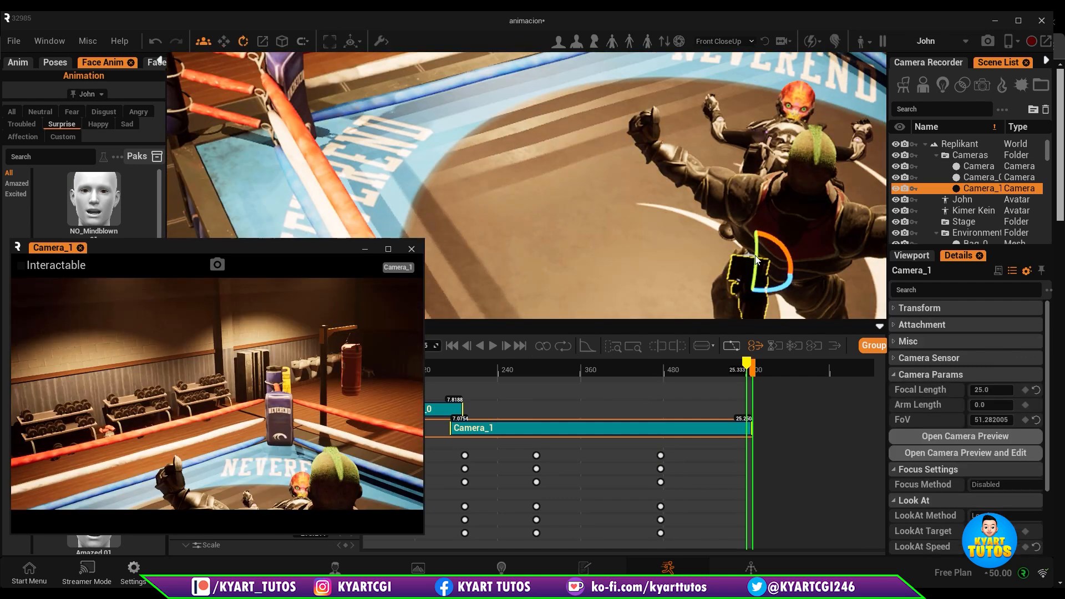
pyautogui.moveTo(766, 277); pyautogui.dragTo(554, 142)
pyautogui.click(1025, 325)
pyautogui.hotkey('ctrl', 's')
# Review the Camera_1 move from before its first keyframe to about 24.6 seconds in the preview window, and close it
pyautogui.moveTo(748, 366); pyautogui.dragTo(491, 366)
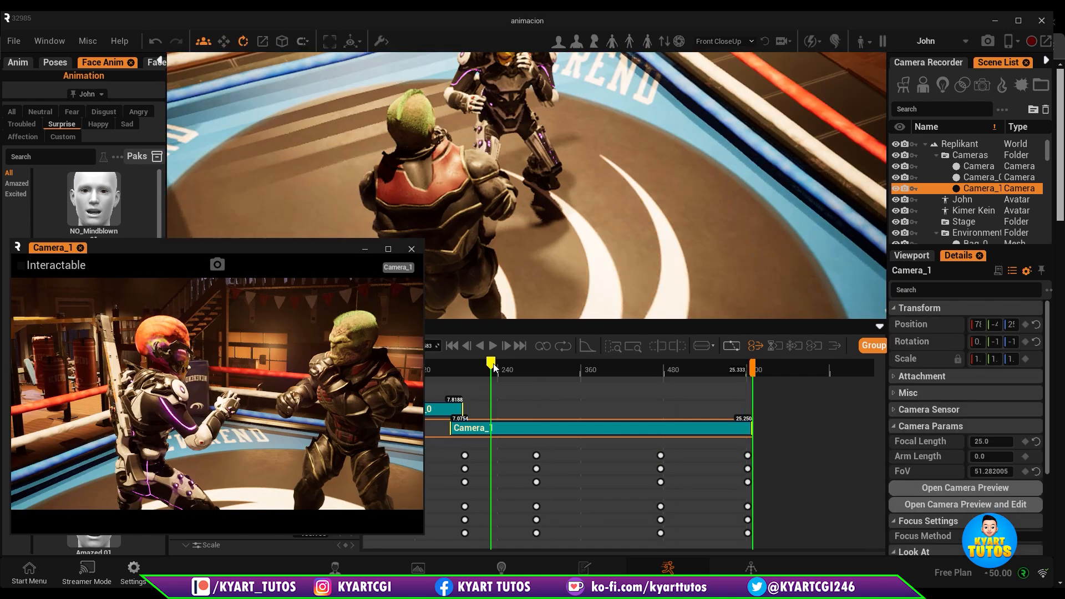
pyautogui.click(438, 368)
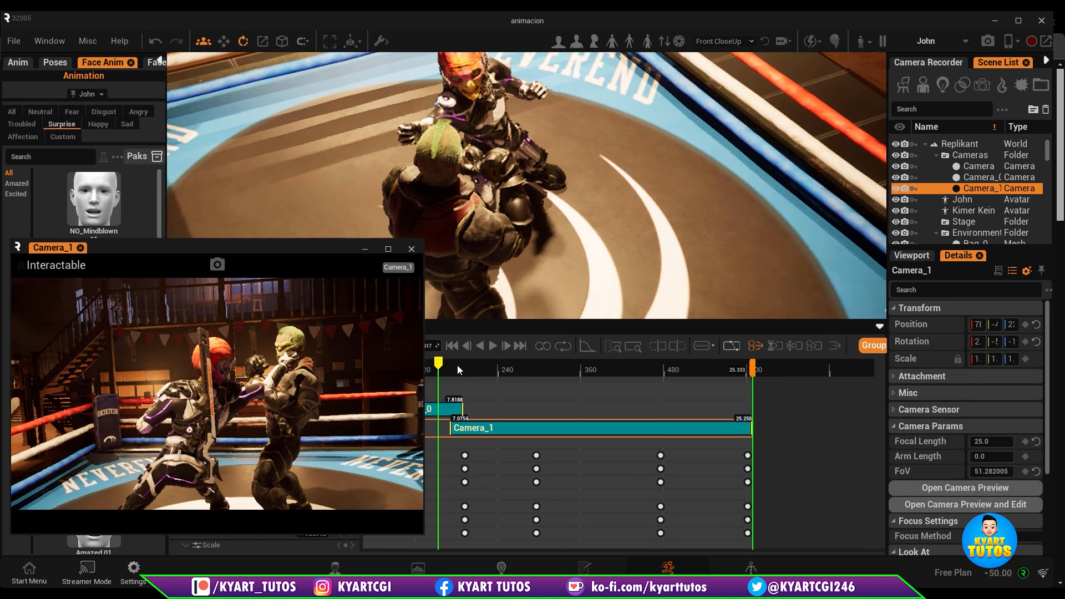
pyautogui.moveTo(458, 365); pyautogui.dragTo(740, 382)
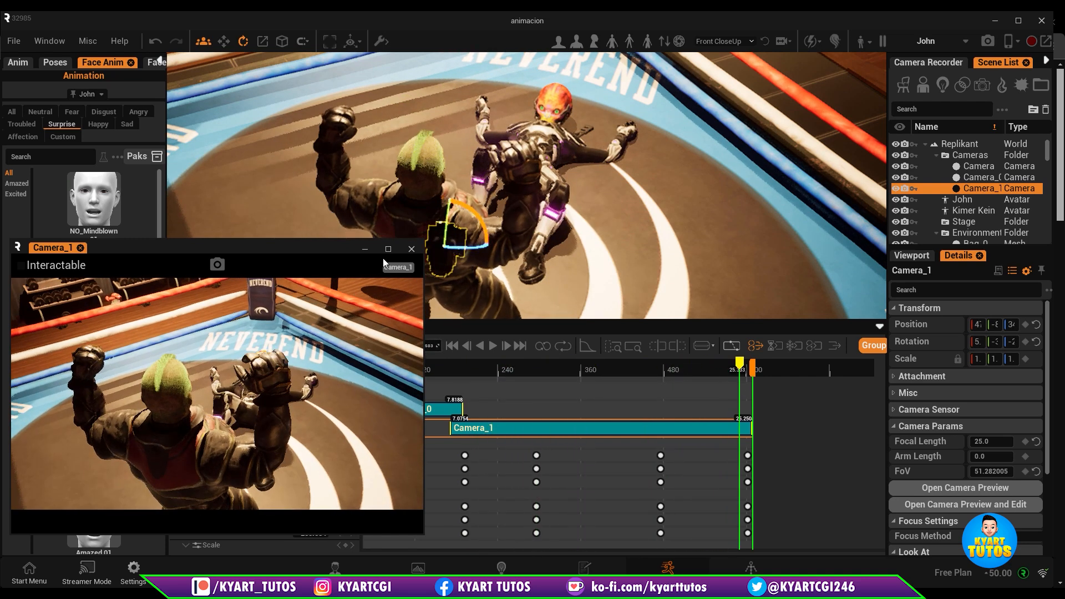
pyautogui.click(411, 250)
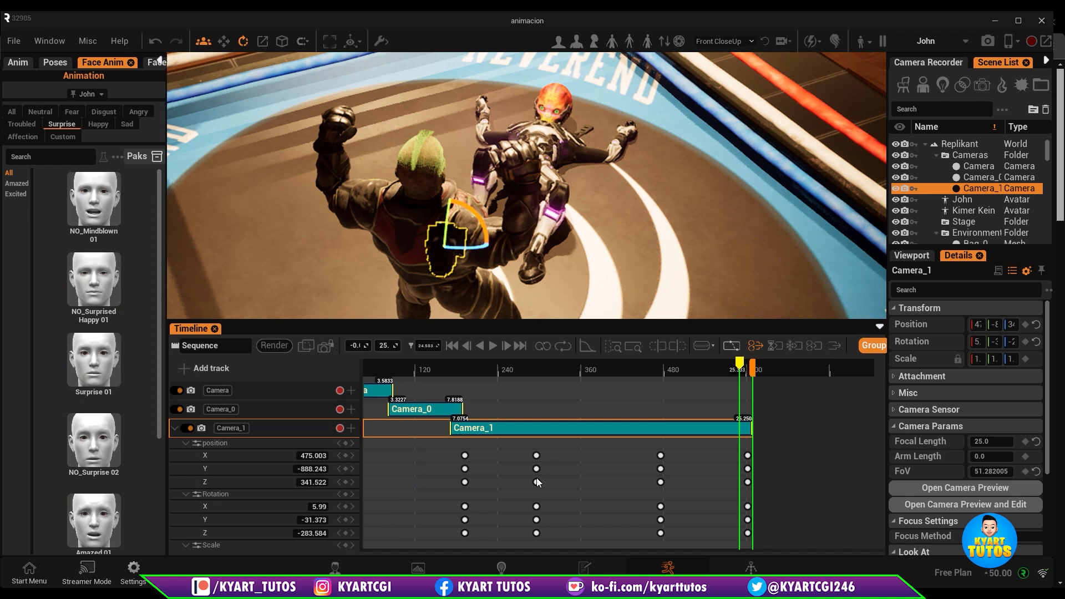
# Lock the viewport to the sequence camera and review the shots from about 7.3 to 22 seconds
pyautogui.click(325, 347)
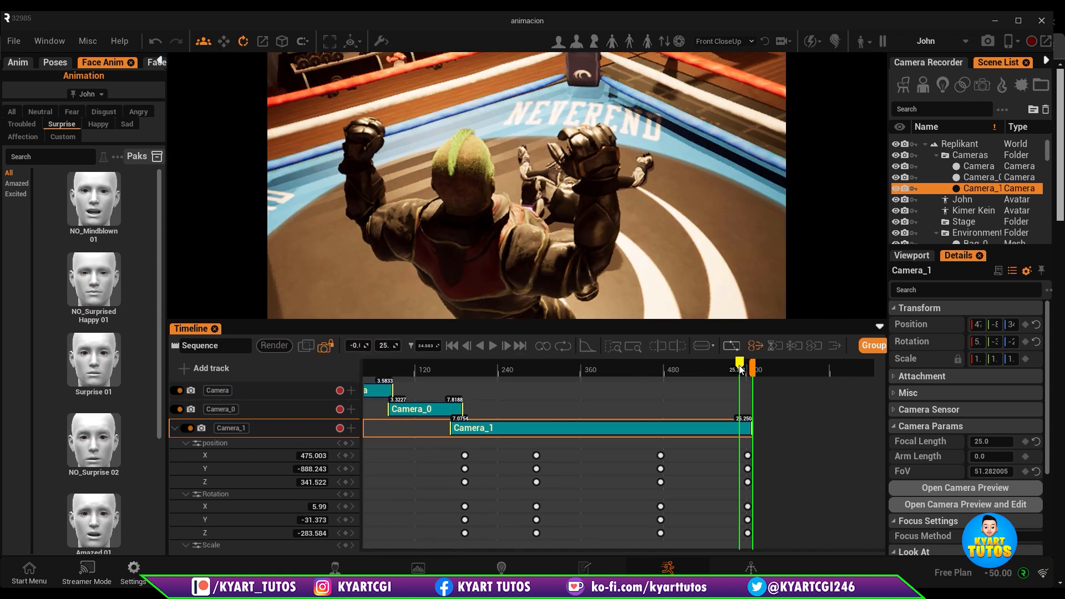
pyautogui.moveTo(741, 369); pyautogui.dragTo(453, 378)
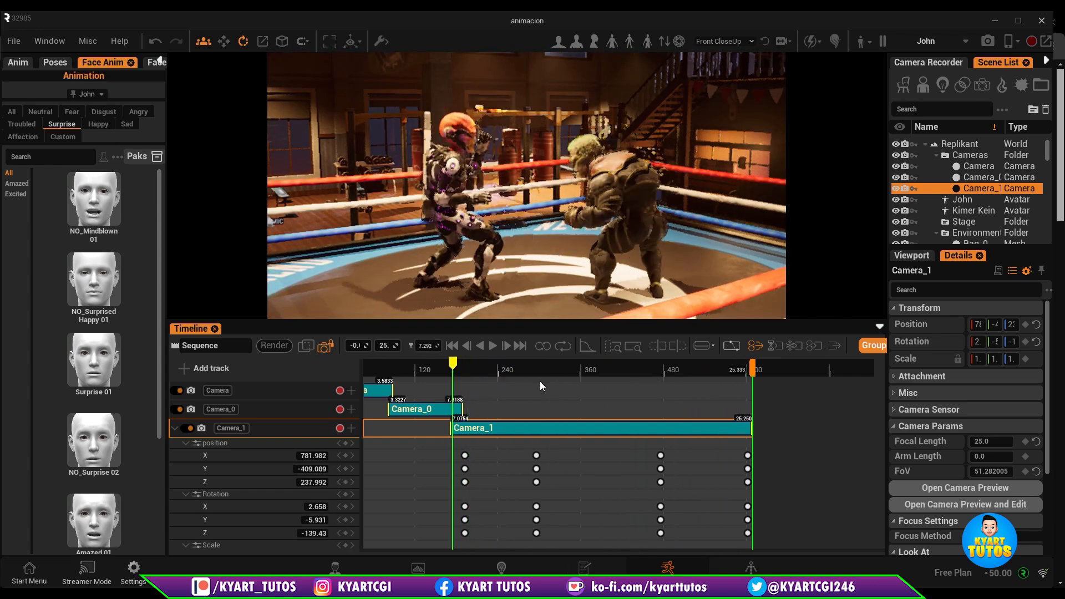
pyautogui.moveTo(541, 381); pyautogui.dragTo(687, 395)
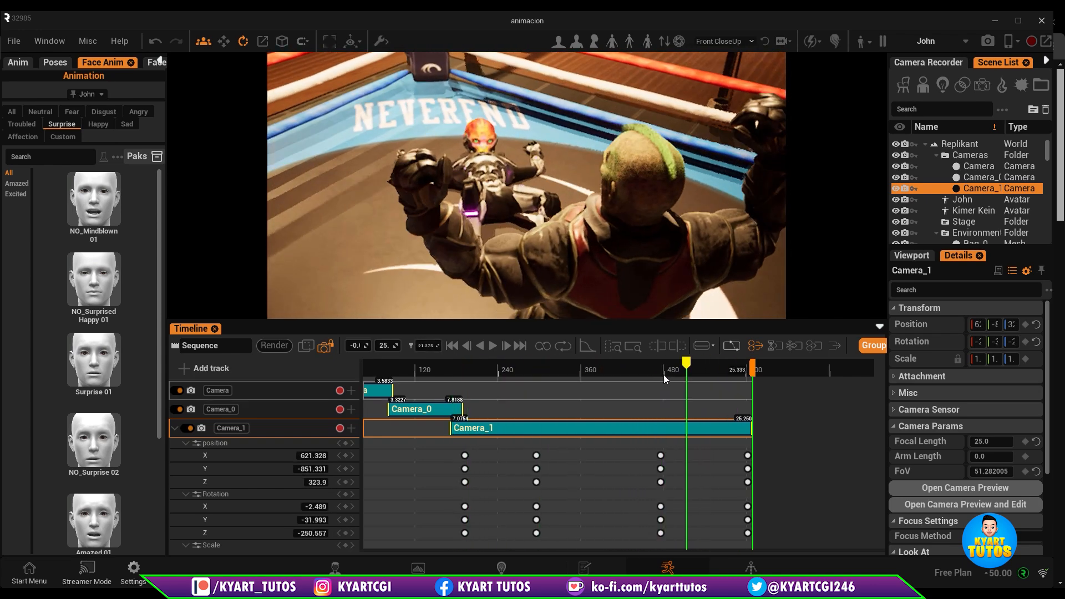
# Open the curve editor and set all of Camera_1's keyframes to smooth cubic interpolation instead of linear
pyautogui.click(585, 348)
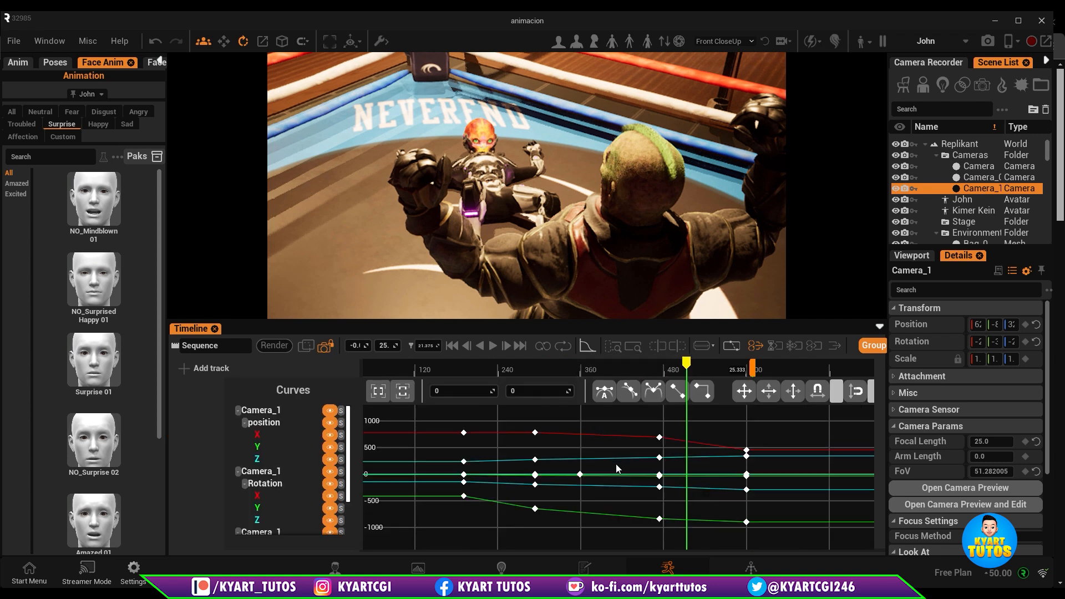
pyautogui.scroll(-3, 616, 468)
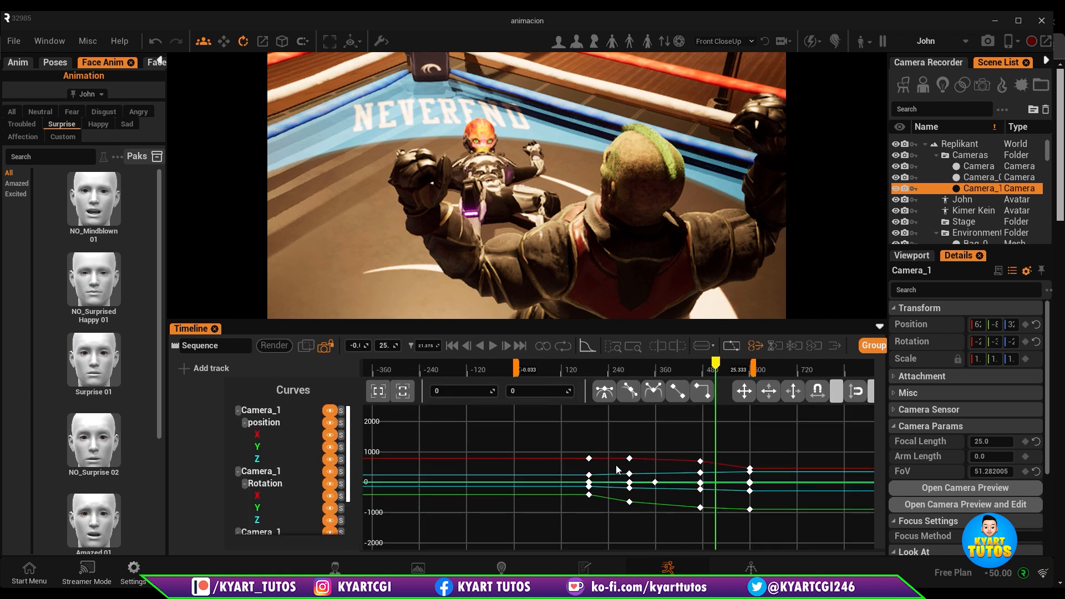
pyautogui.scroll(2, 616, 467)
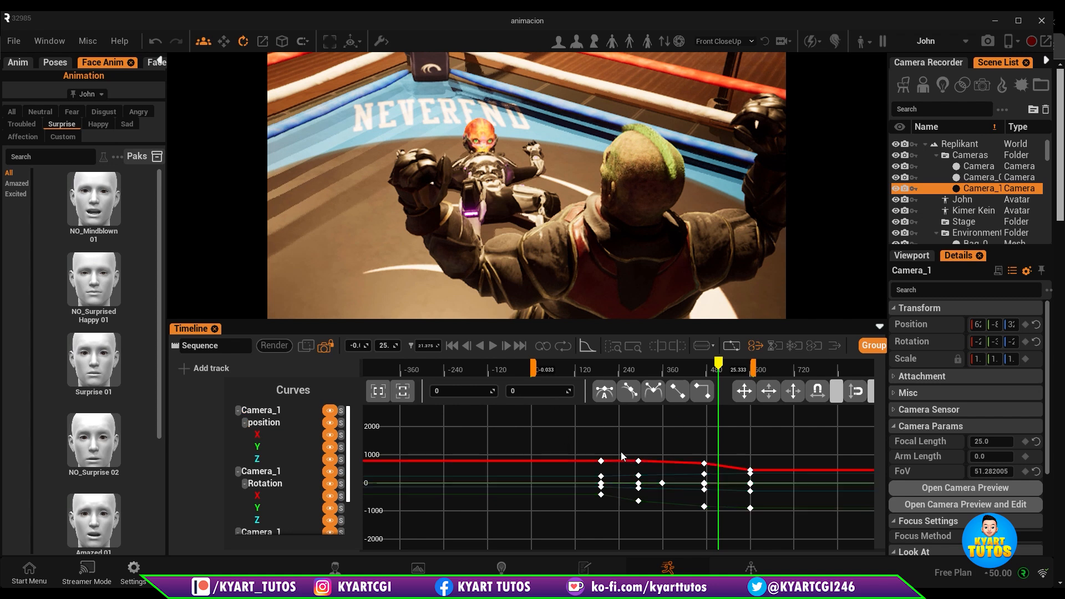
pyautogui.moveTo(564, 431); pyautogui.dragTo(801, 542)
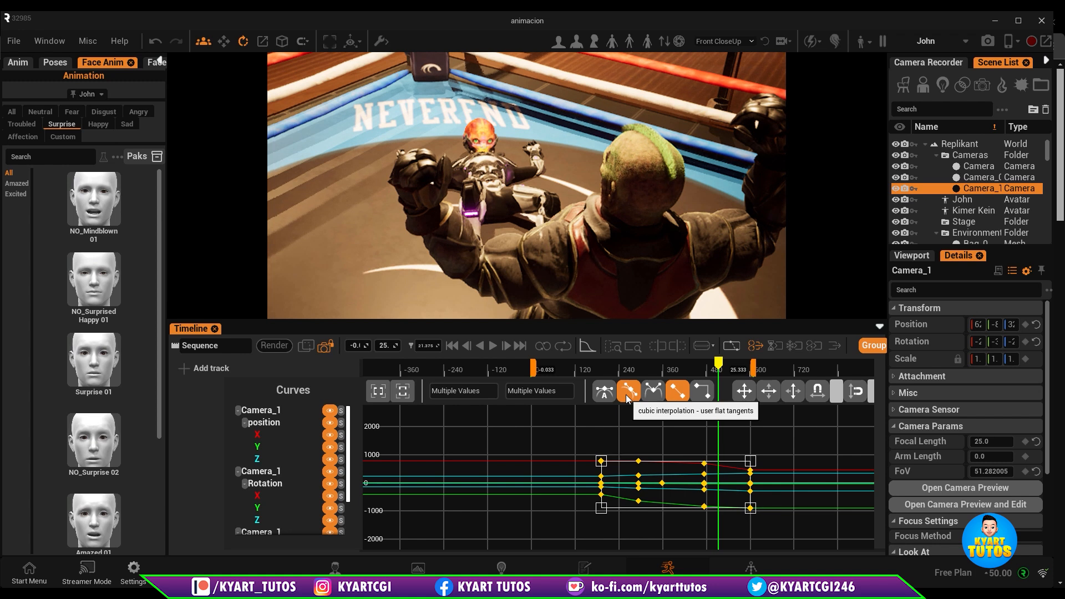
pyautogui.click(606, 393)
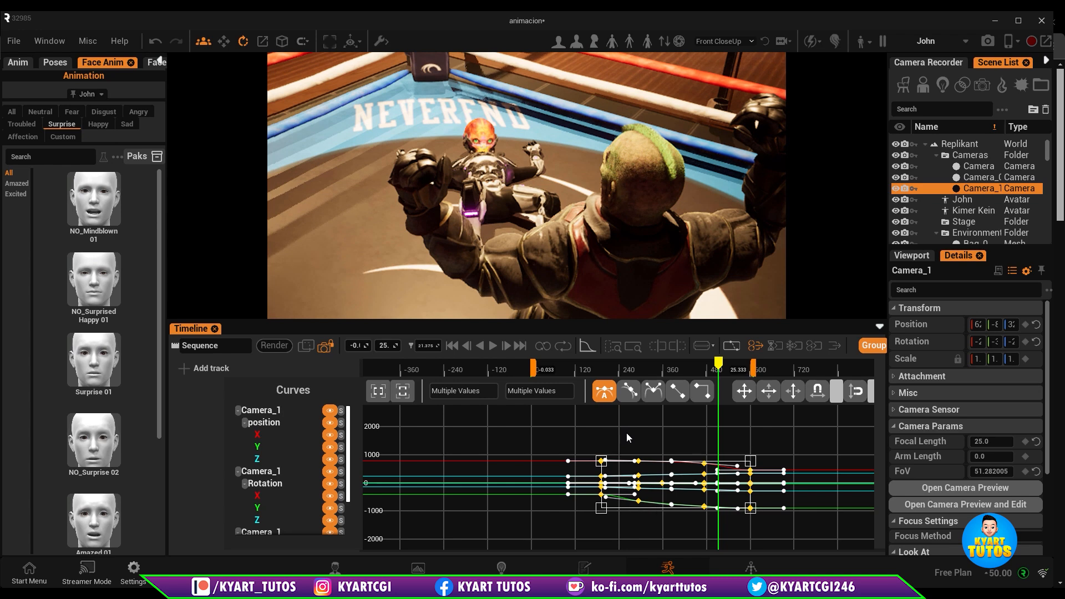
# Review the smoothed Camera_1 move by scrubbing between the end of the sequence and about 10 seconds
pyautogui.moveTo(720, 363); pyautogui.dragTo(757, 370)
pyautogui.moveTo(770, 408); pyautogui.dragTo(658, 400)
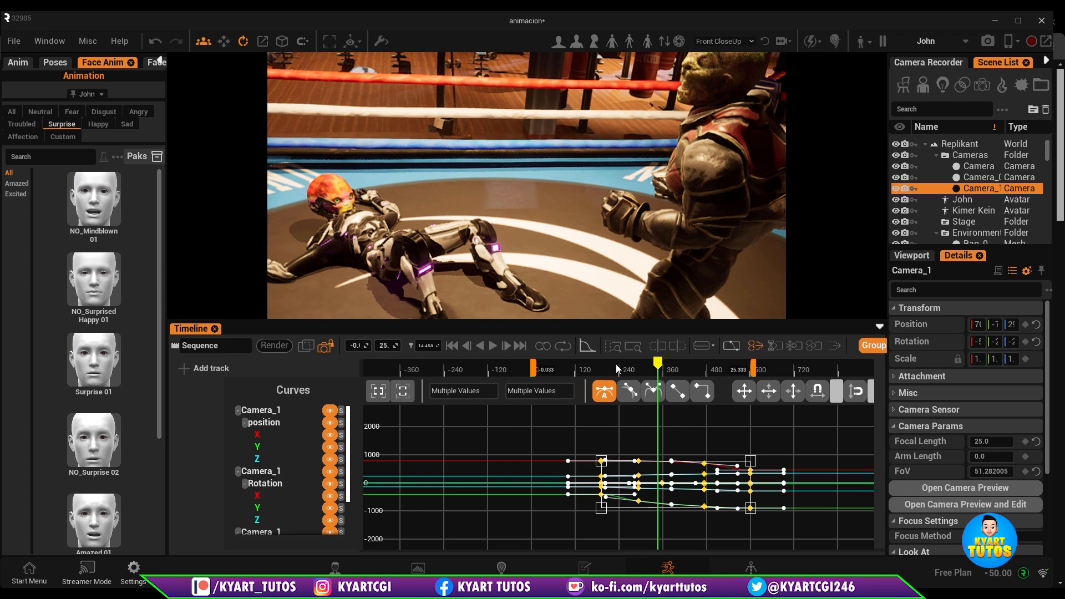
pyautogui.moveTo(617, 369)
pyautogui.mouseDown()
pyautogui.moveTo(561, 368)
pyautogui.moveTo(603, 369)
pyautogui.mouseUp()
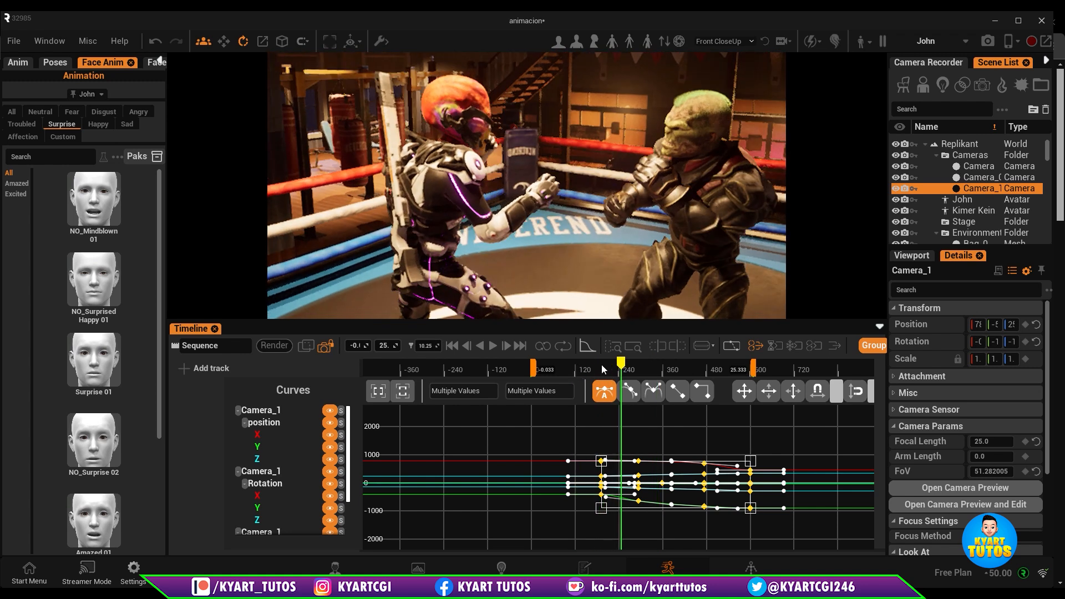
# Close the curve editor and play the full sequence from its start to review all camera shots
pyautogui.click(587, 347)
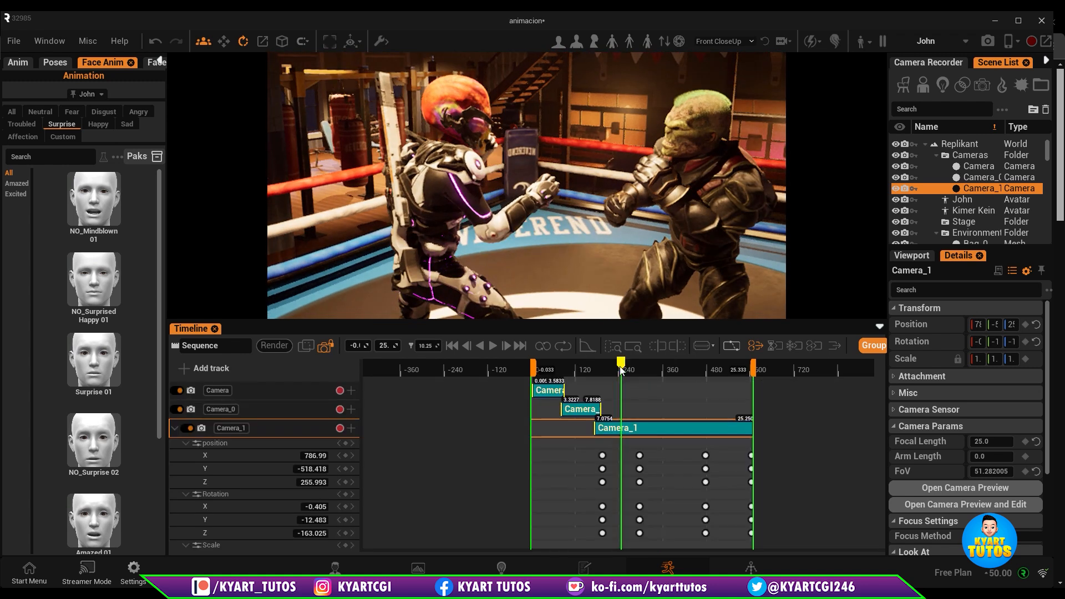
pyautogui.moveTo(607, 371); pyautogui.dragTo(534, 370)
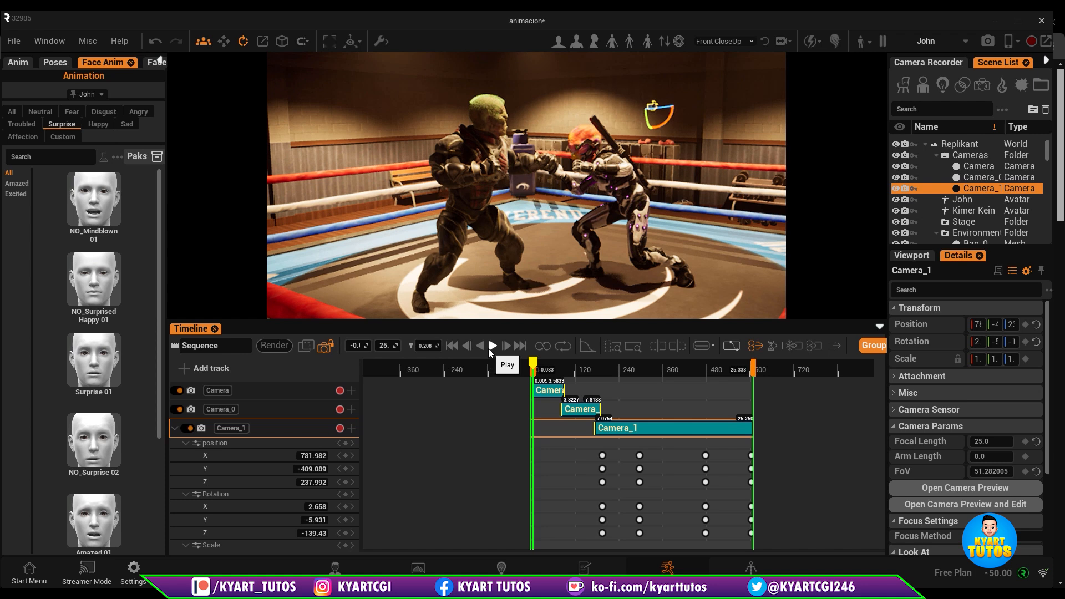
pyautogui.click(490, 349)
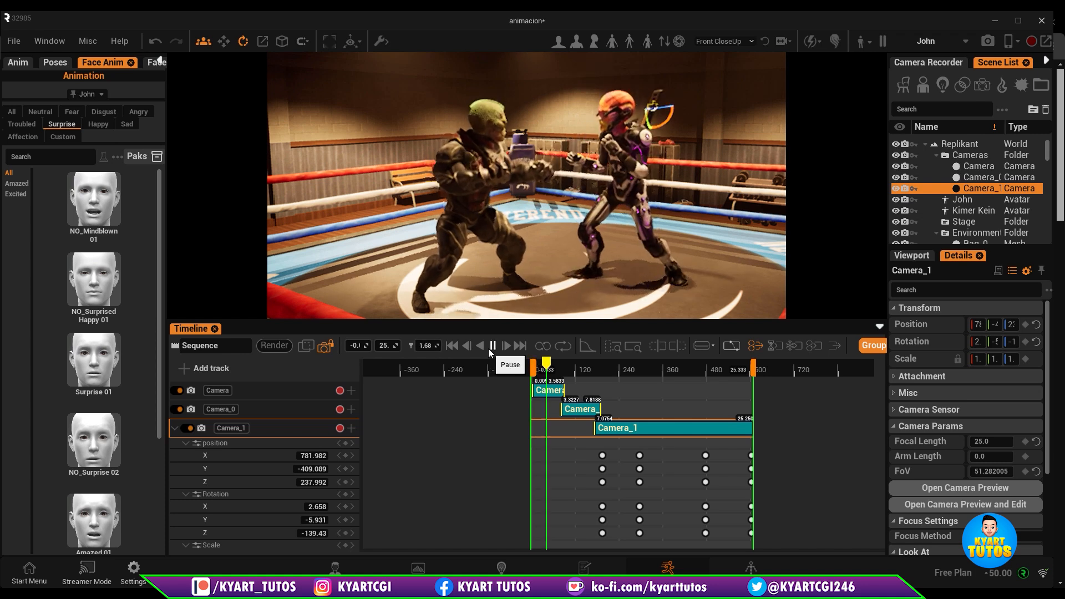